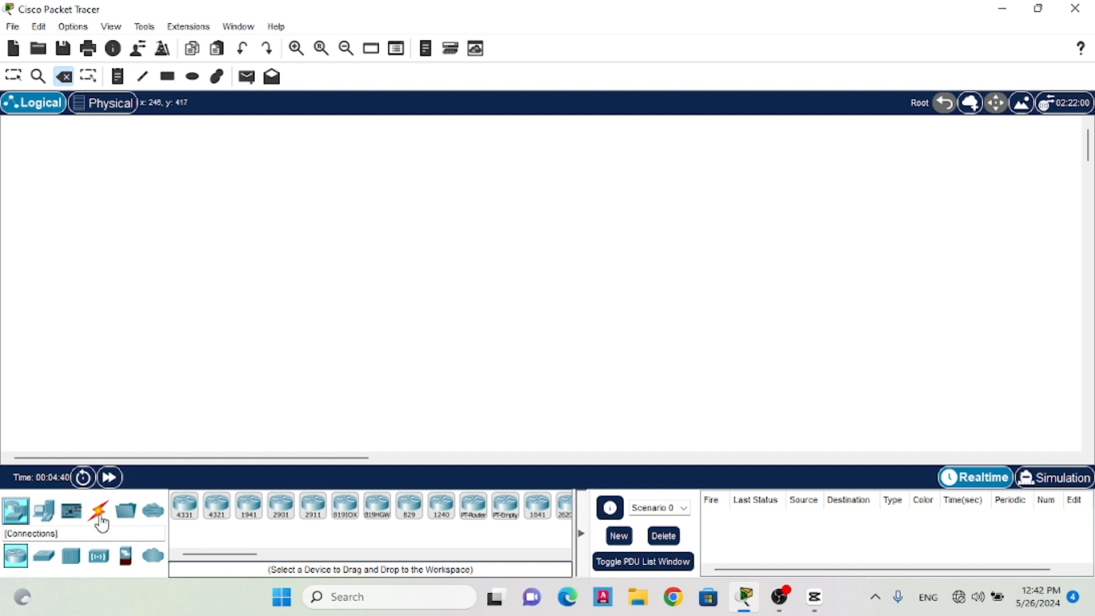
Place a generic server (Server-PT) near the upper centre of the logical workspace
click(44, 513)
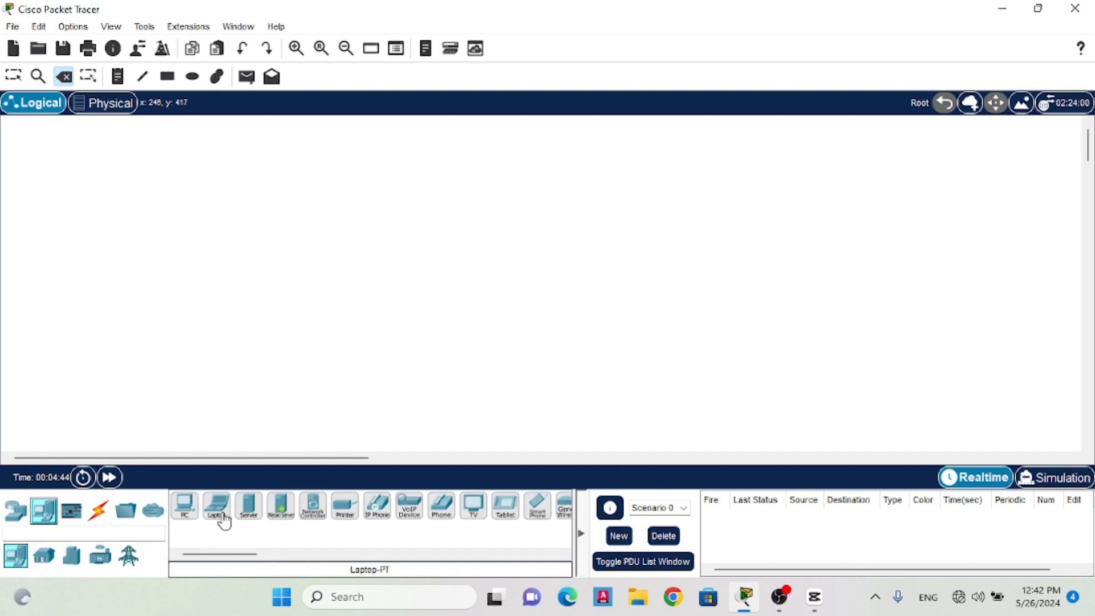
click(248, 505)
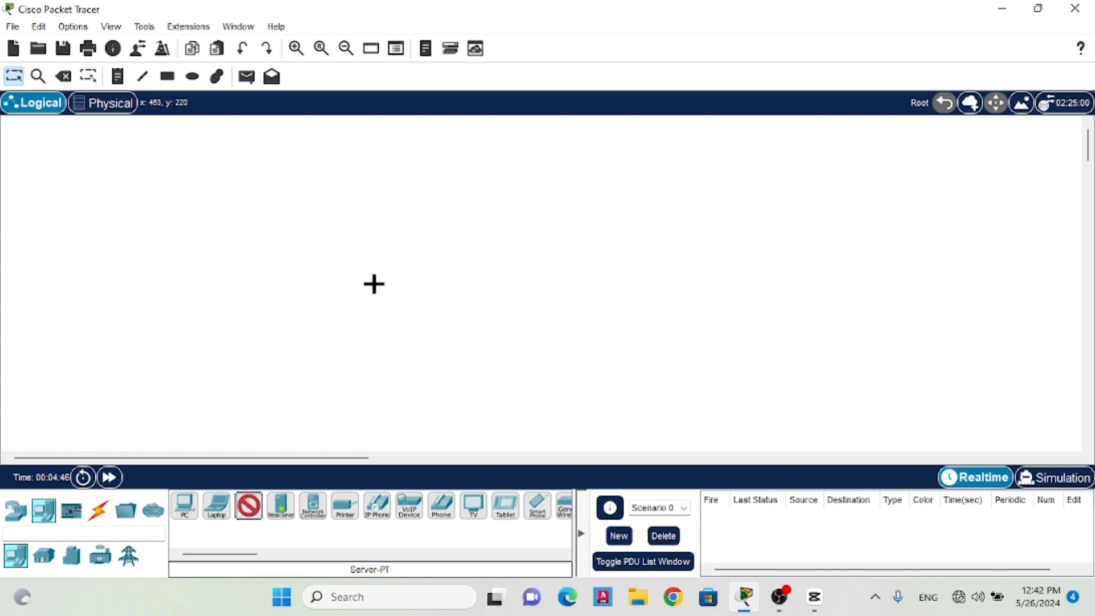
click(490, 138)
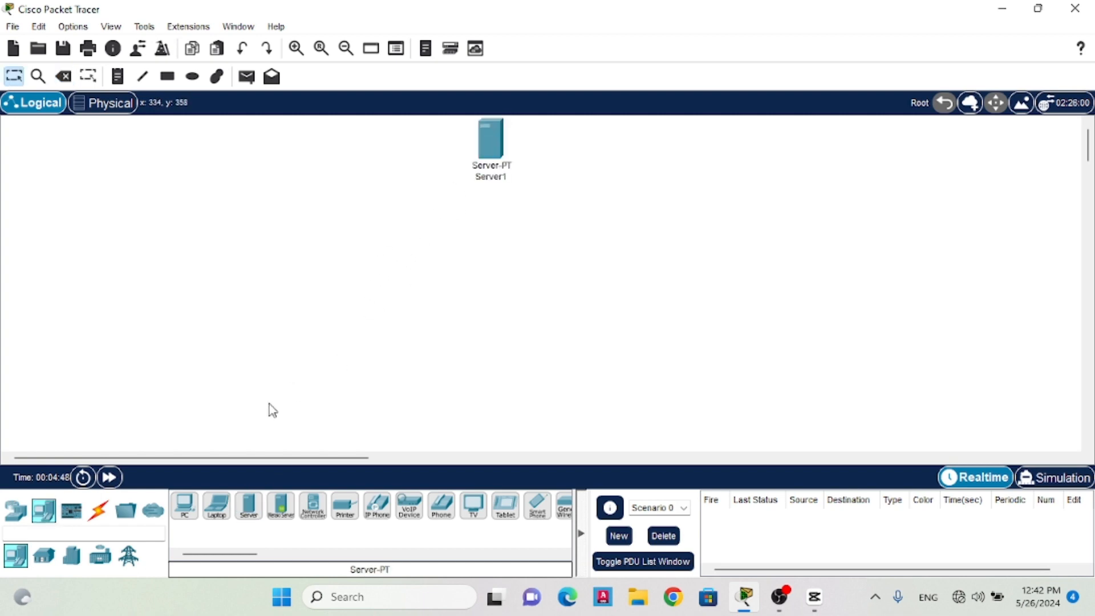
Place four PCs one below another, descending from just right of the server toward the lower right
click(185, 505)
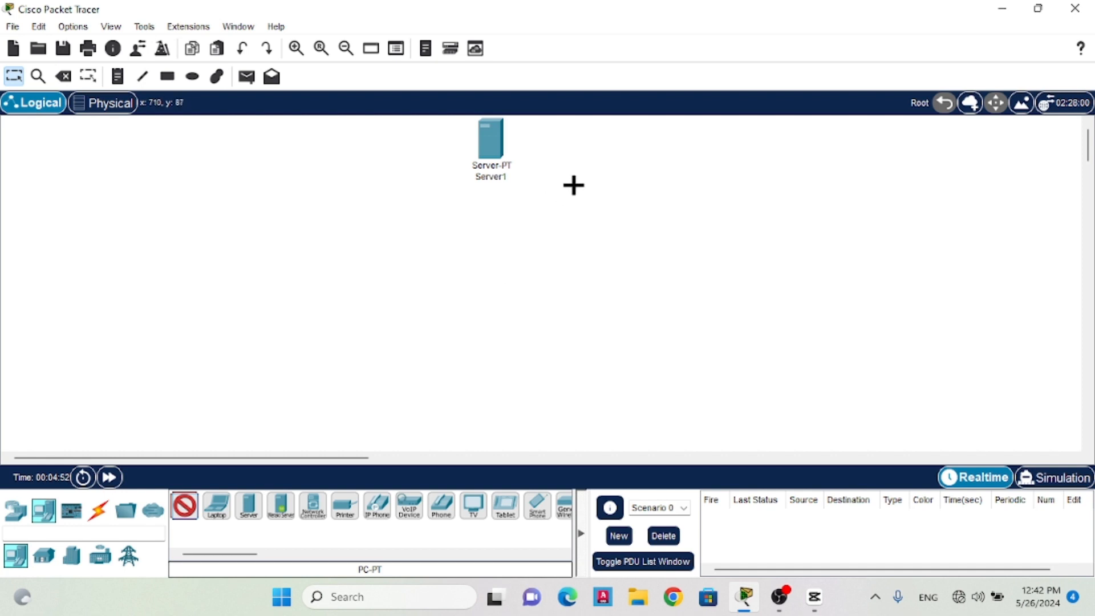
click(573, 185)
click(191, 506)
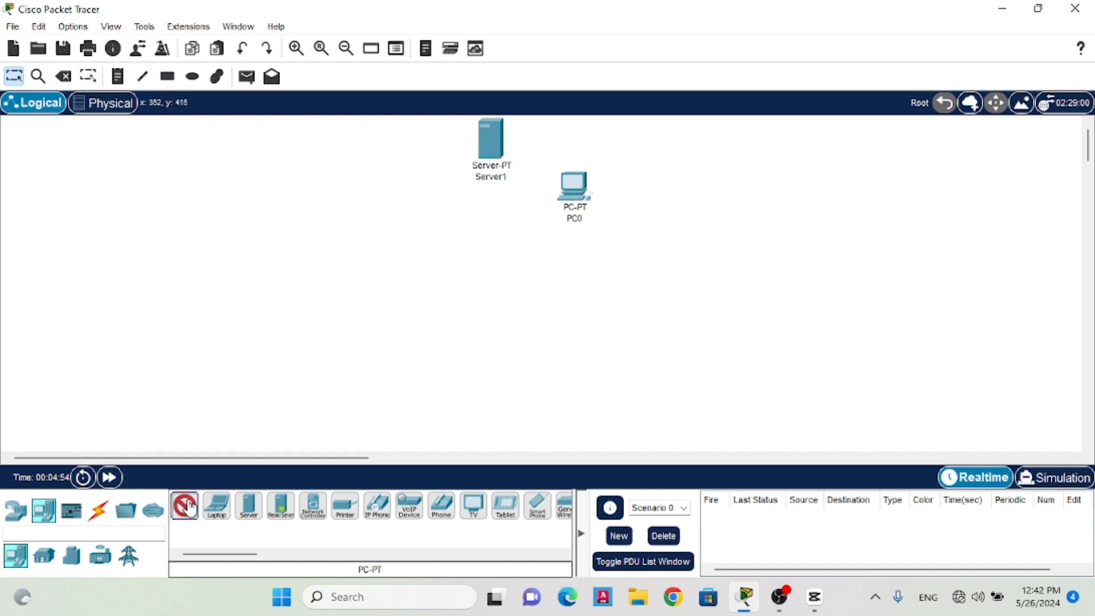
click(622, 238)
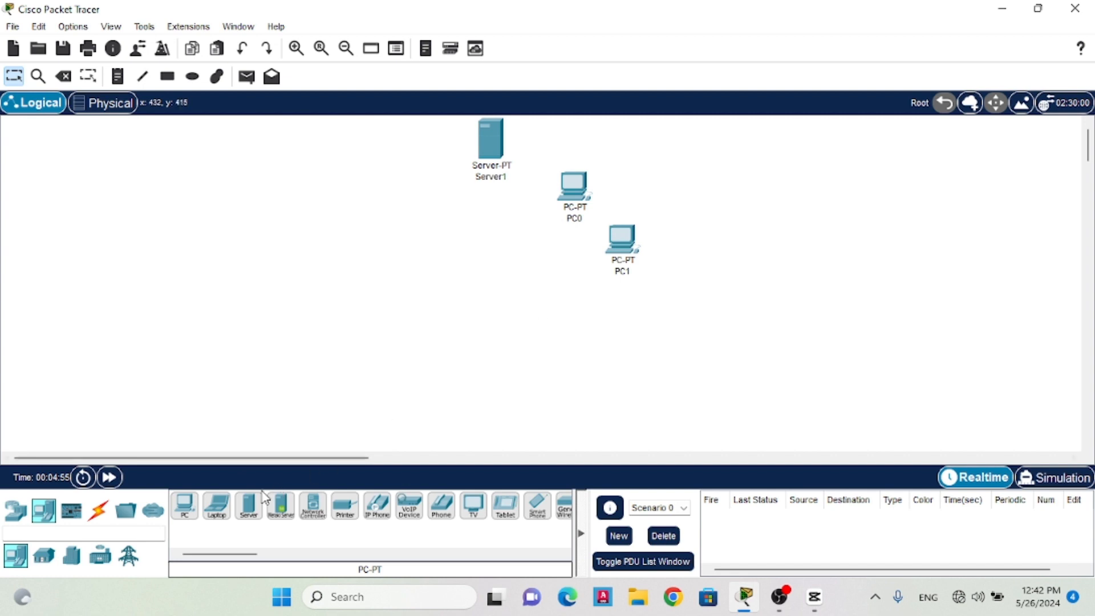
click(184, 506)
click(670, 299)
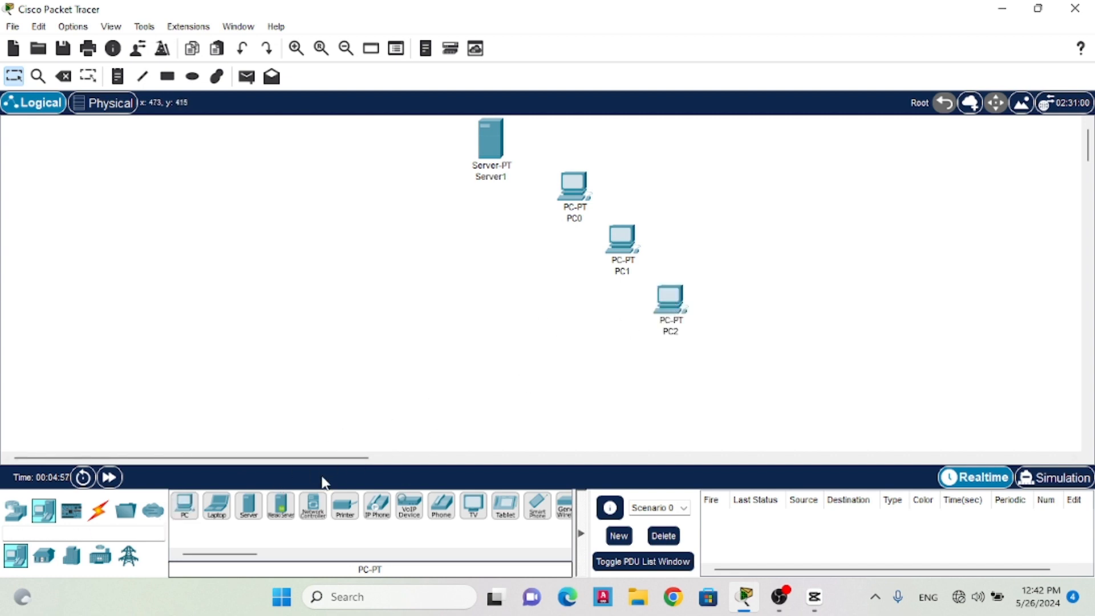
click(184, 507)
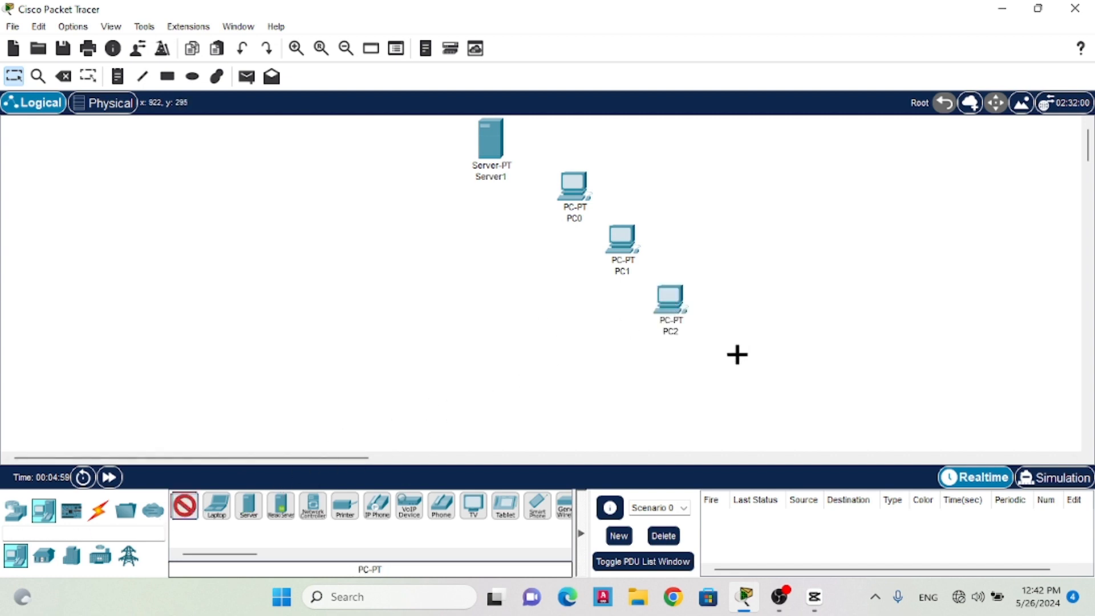
click(677, 381)
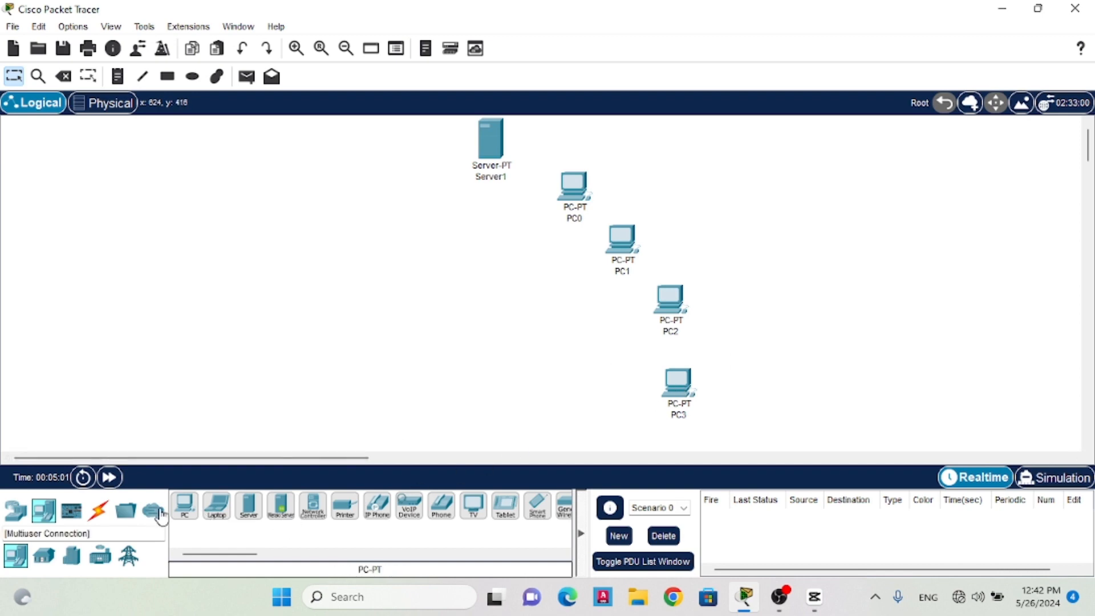
Place four more PCs on the opposite side, ascending from the lower left toward the server
click(183, 507)
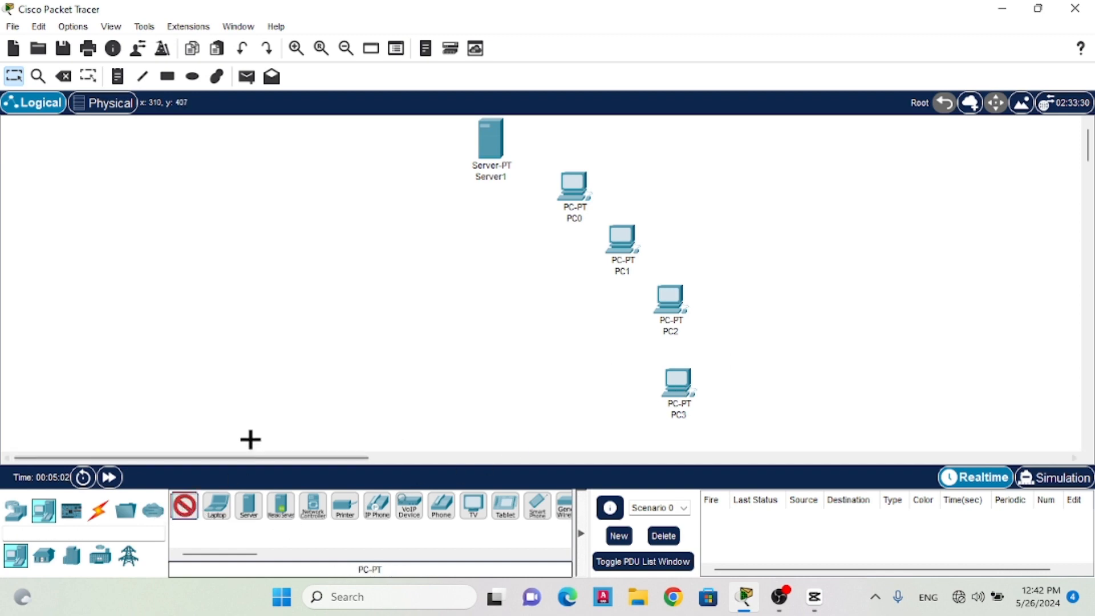
click(316, 399)
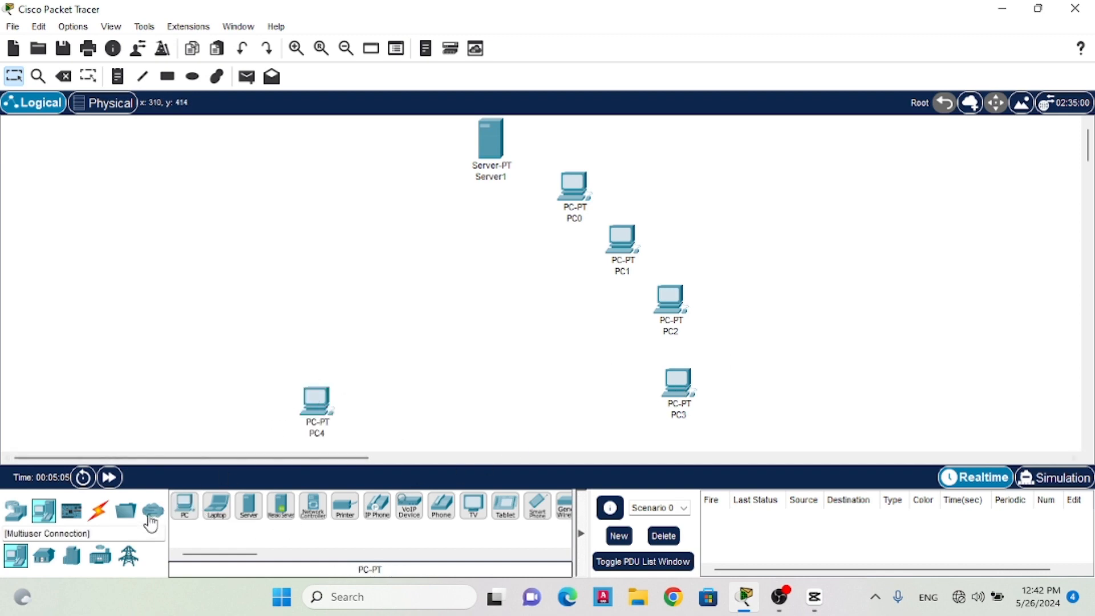
click(196, 508)
click(345, 343)
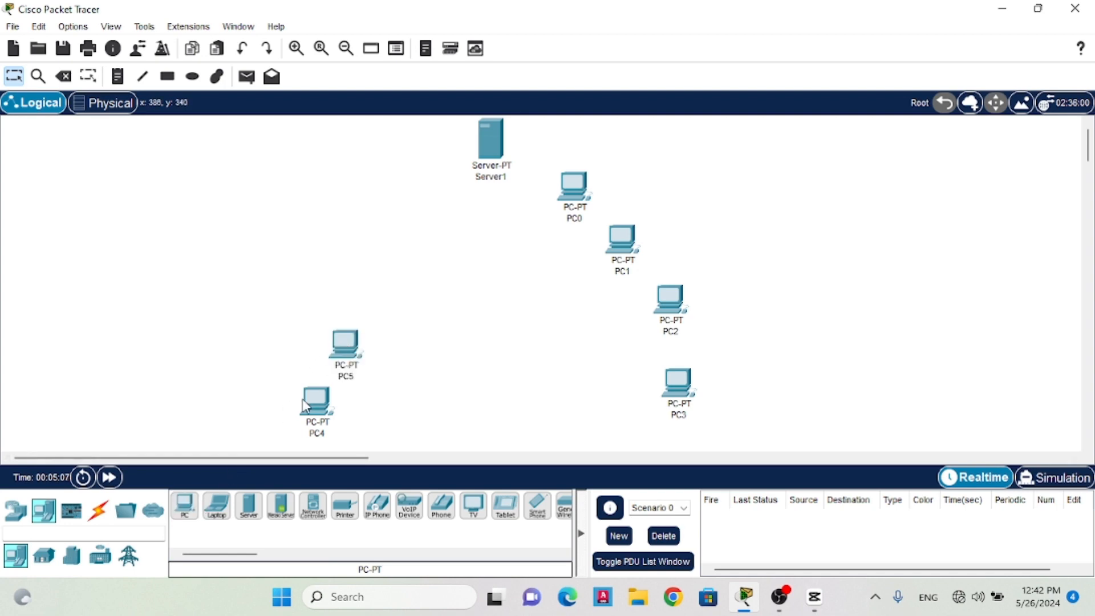
click(184, 506)
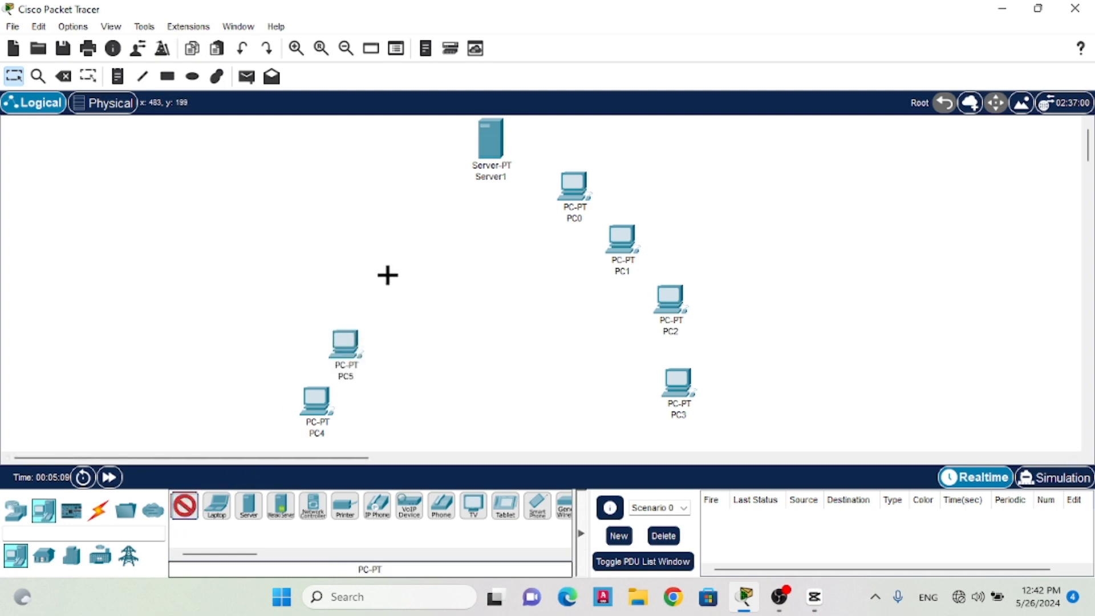
click(386, 275)
click(190, 497)
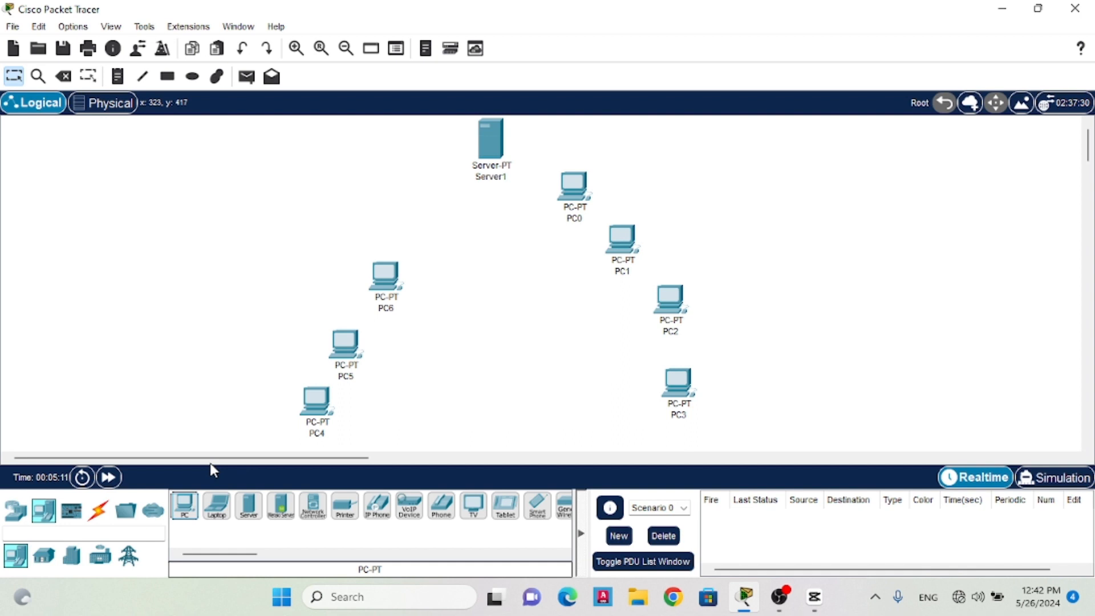
click(430, 201)
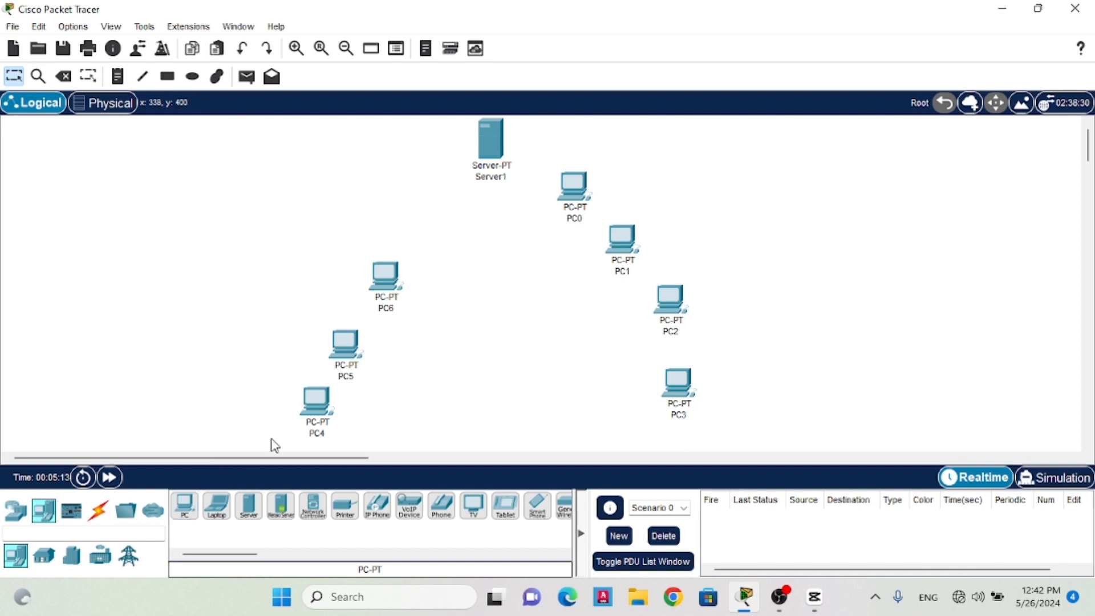
click(188, 505)
click(426, 202)
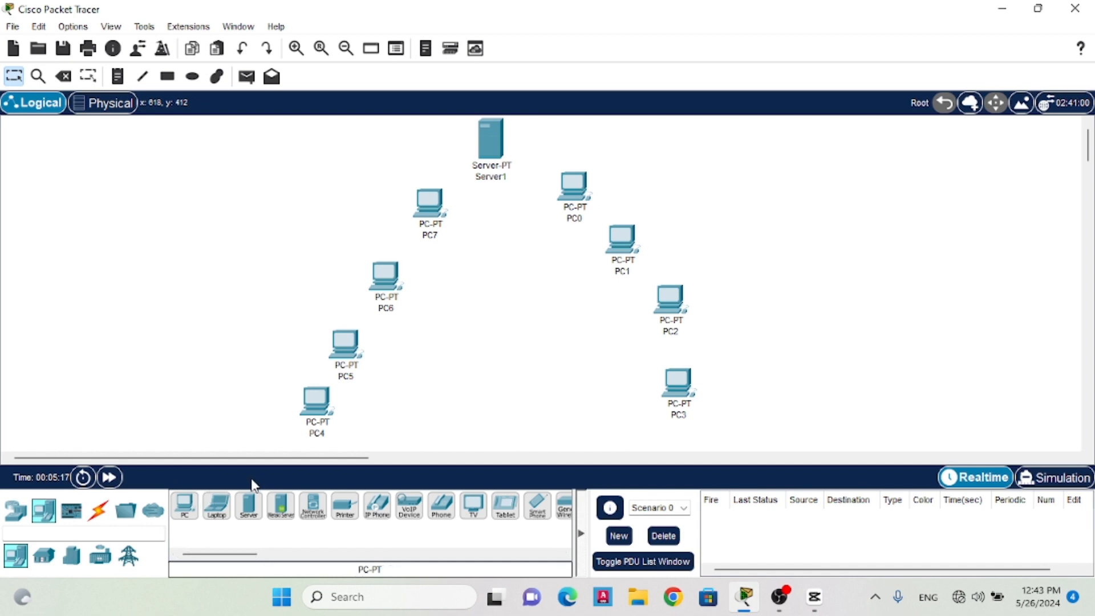
Place a 2960 switch directly below the server
click(16, 509)
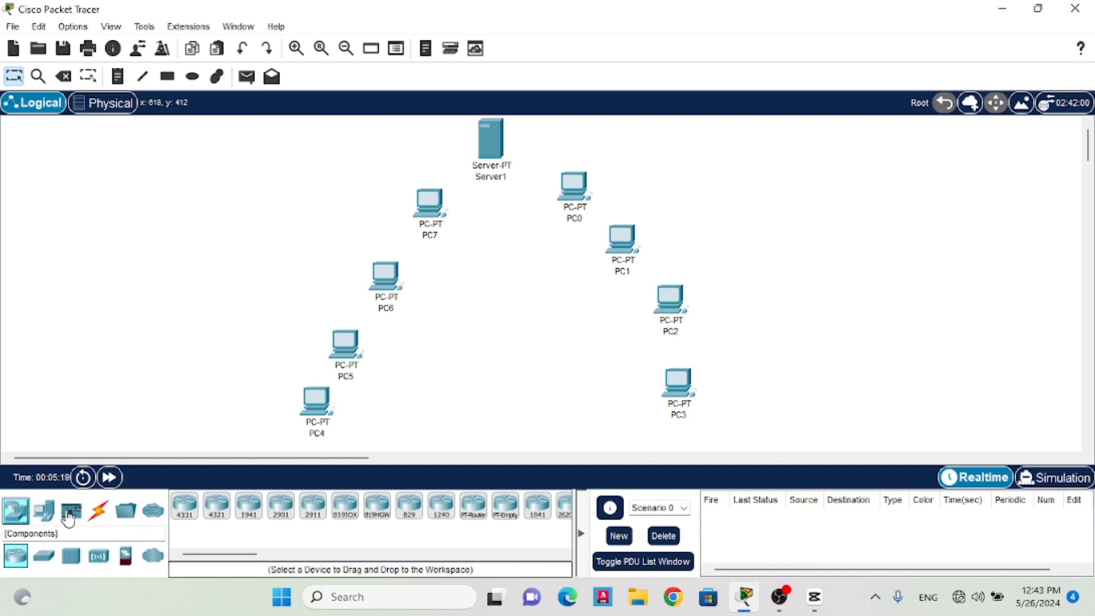
click(46, 558)
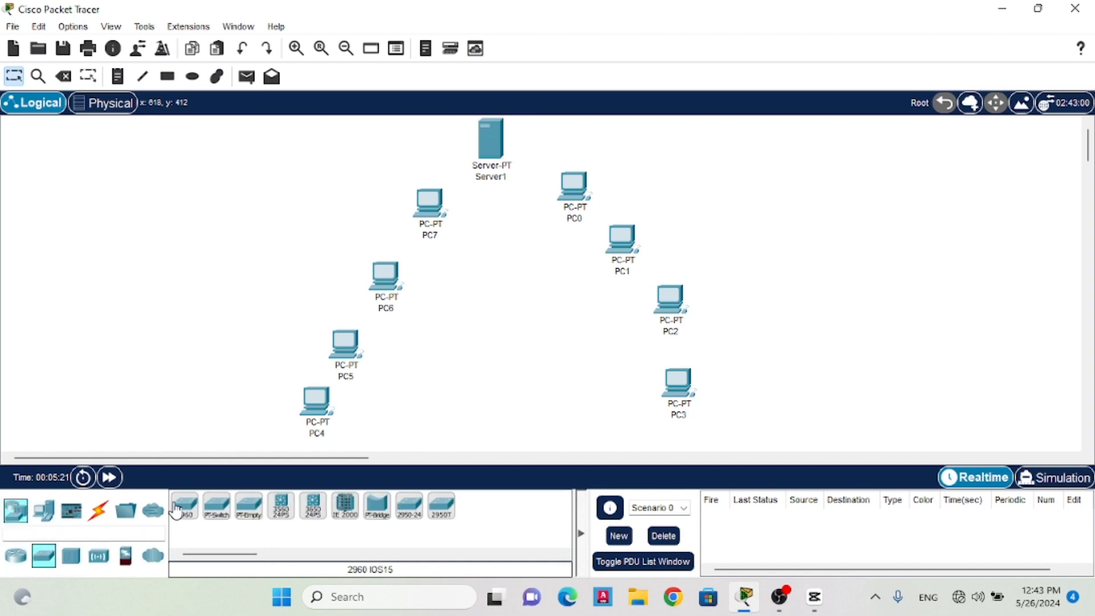
click(177, 506)
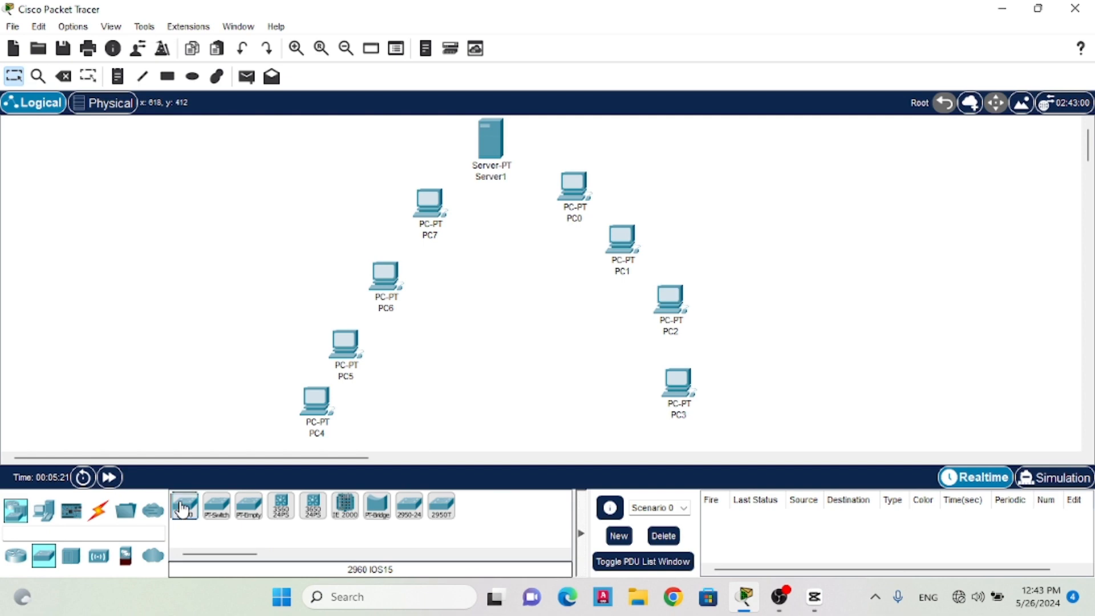
click(494, 196)
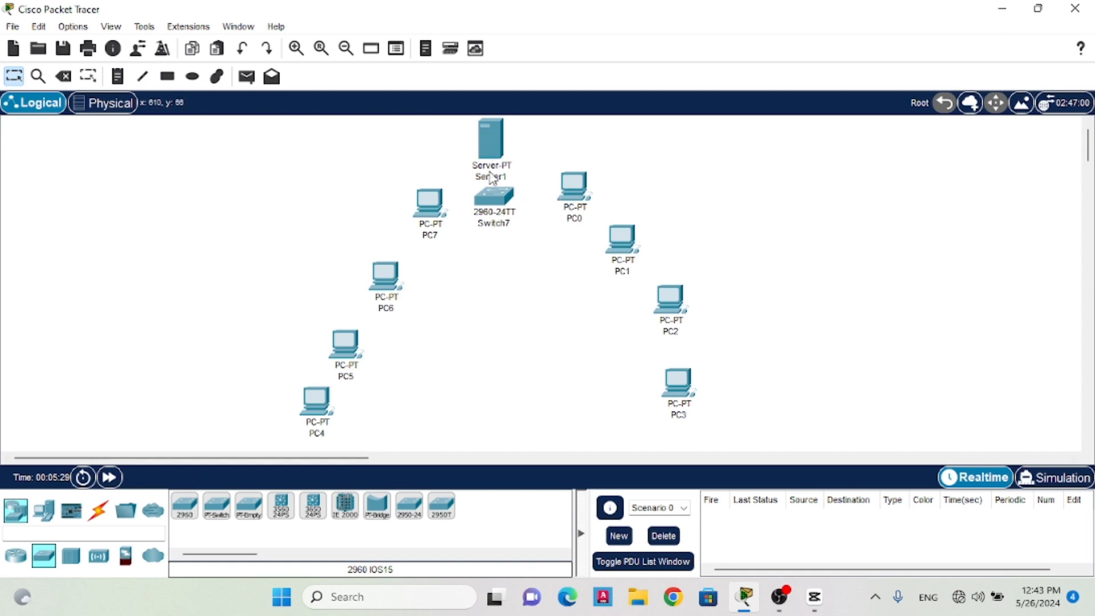
Shift PC4, PC5, PC6 and PC7 outward and down into an evenly spaced diagonal, leaving room for switches
drag(318, 396, 284, 395)
drag(345, 370, 333, 377)
drag(381, 276, 369, 312)
drag(431, 217, 427, 260)
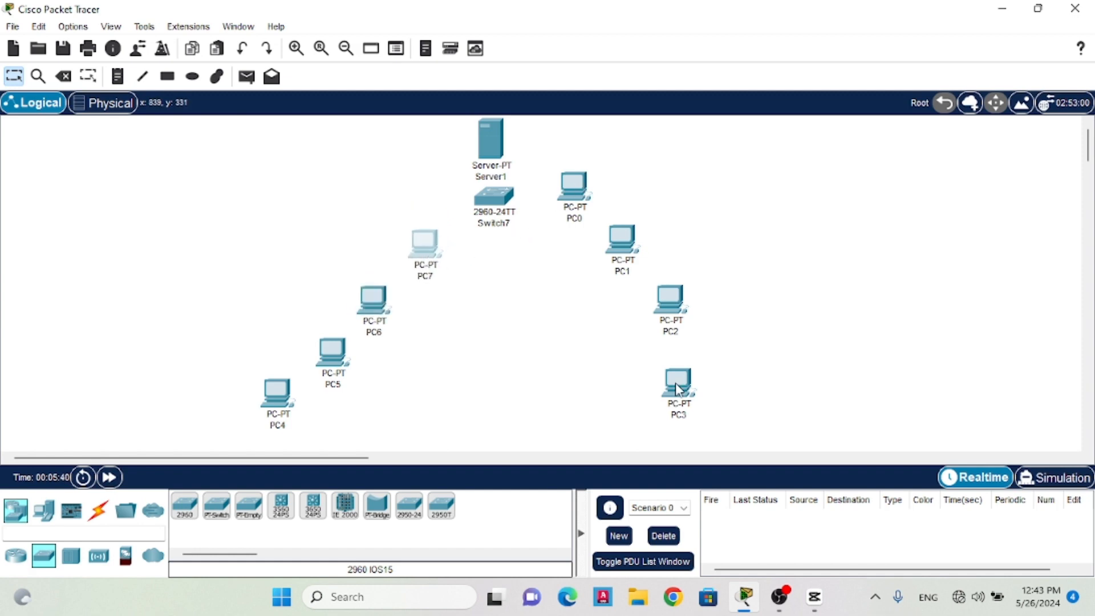
Move PC3, PC2, PC1 and PC0 down into a diagonal that mirrors the PCs on the opposite side
drag(676, 390, 696, 418)
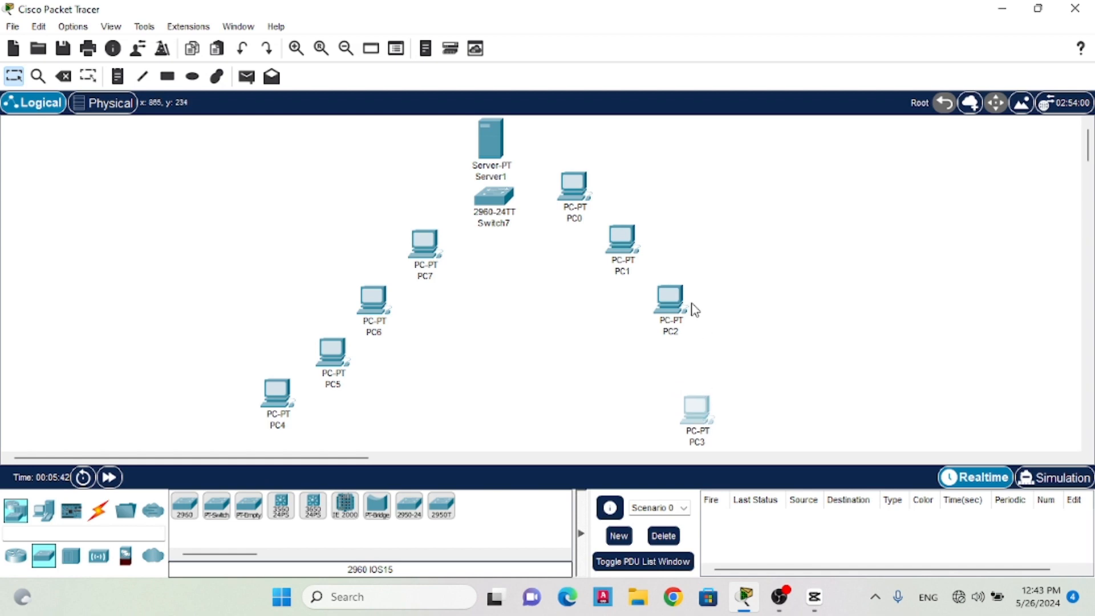
drag(667, 314, 653, 361)
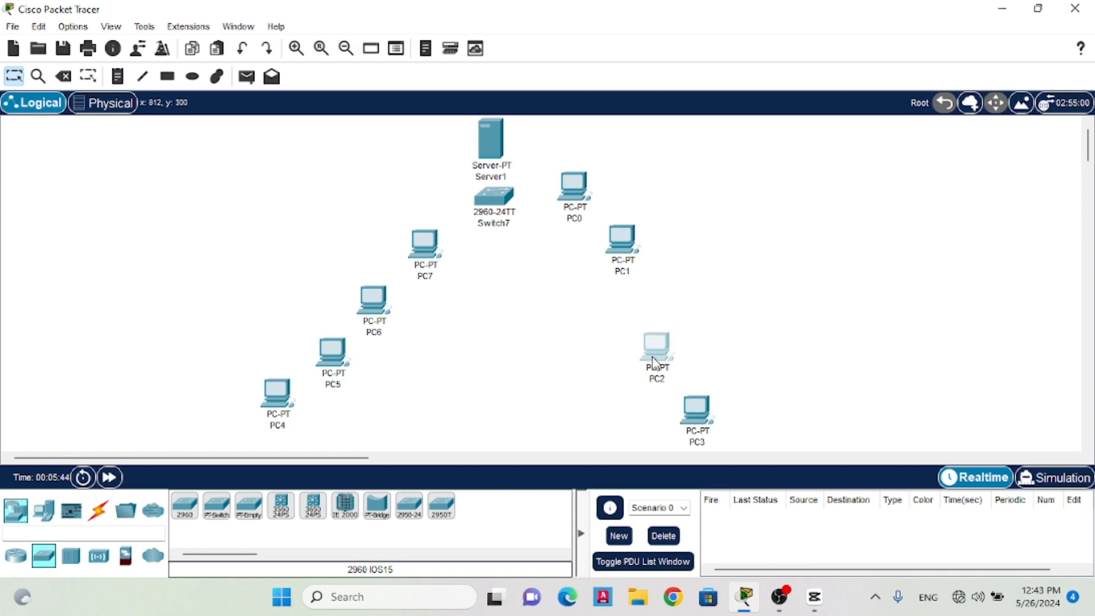
drag(637, 244, 627, 299)
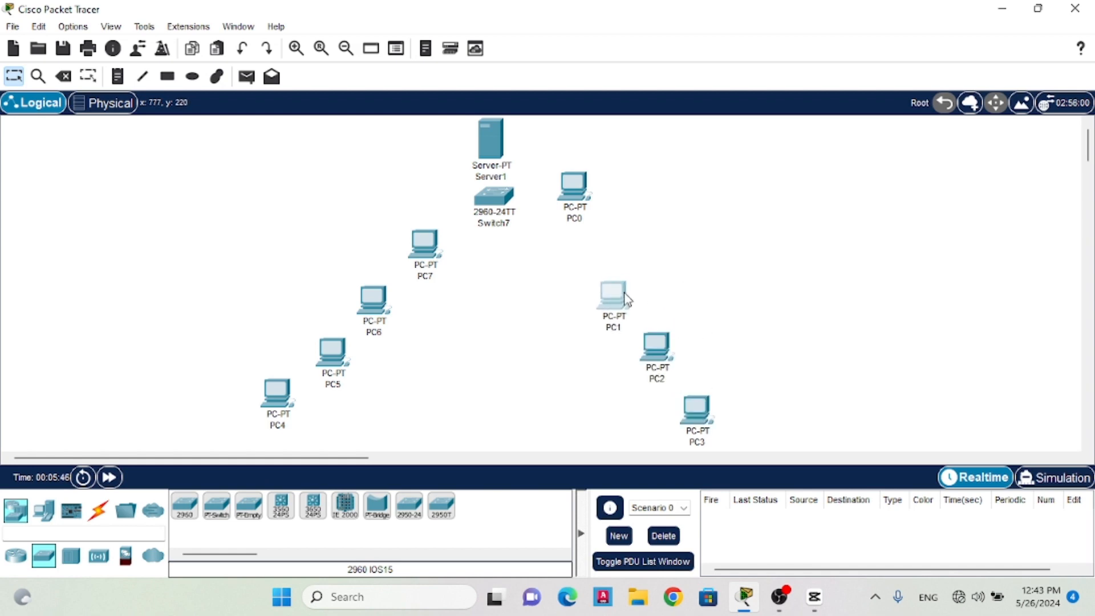
drag(580, 194, 579, 254)
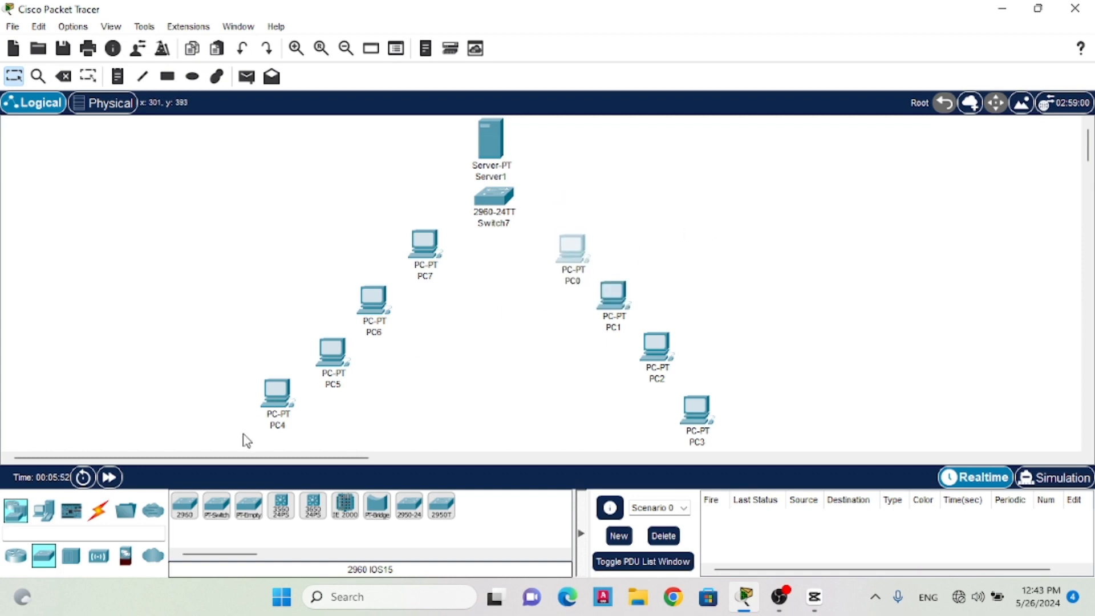
Place four 2960 switches, one on the inner side of each of PC7, PC0, PC6 and PC1
click(184, 513)
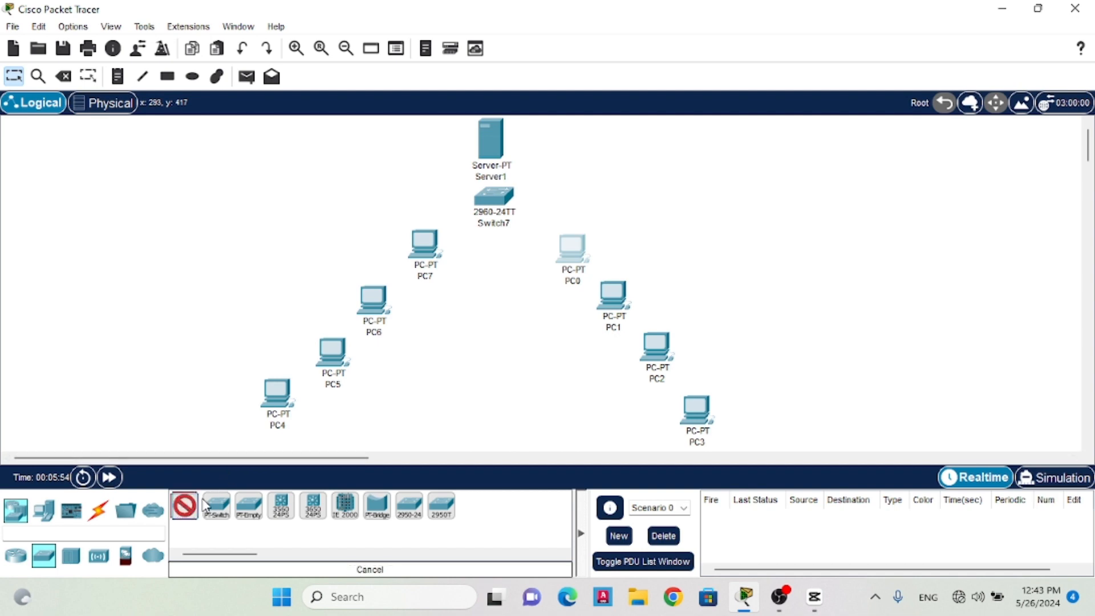
click(462, 261)
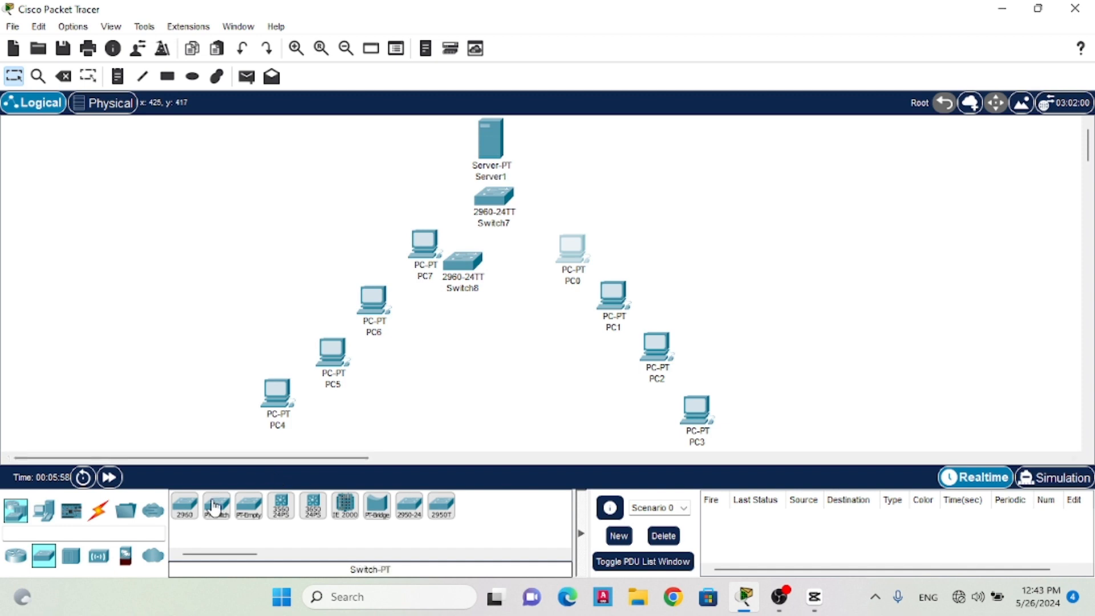
click(182, 509)
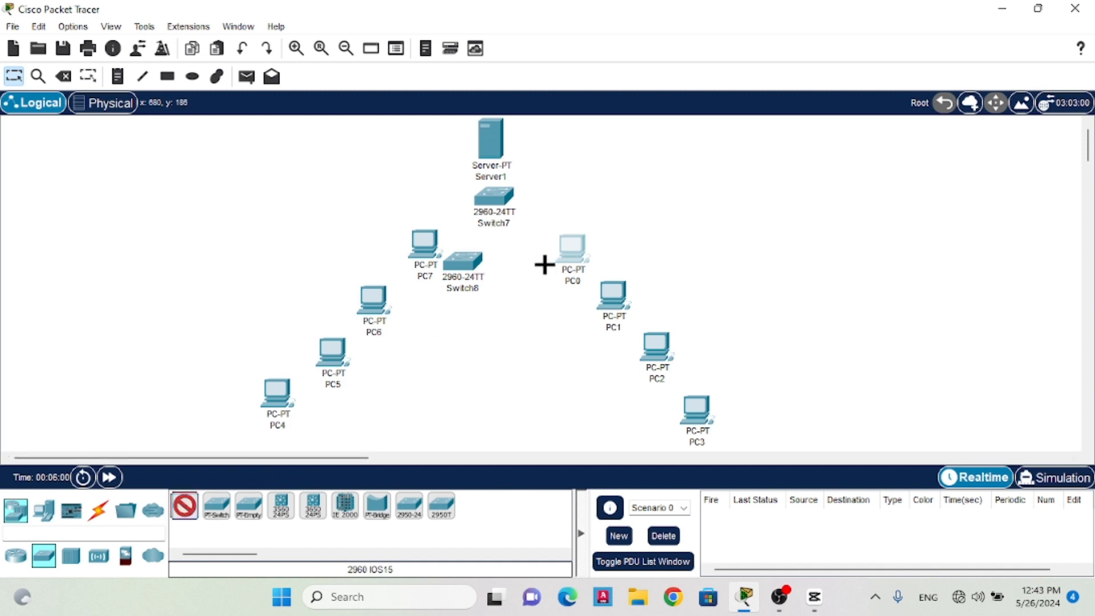
click(537, 257)
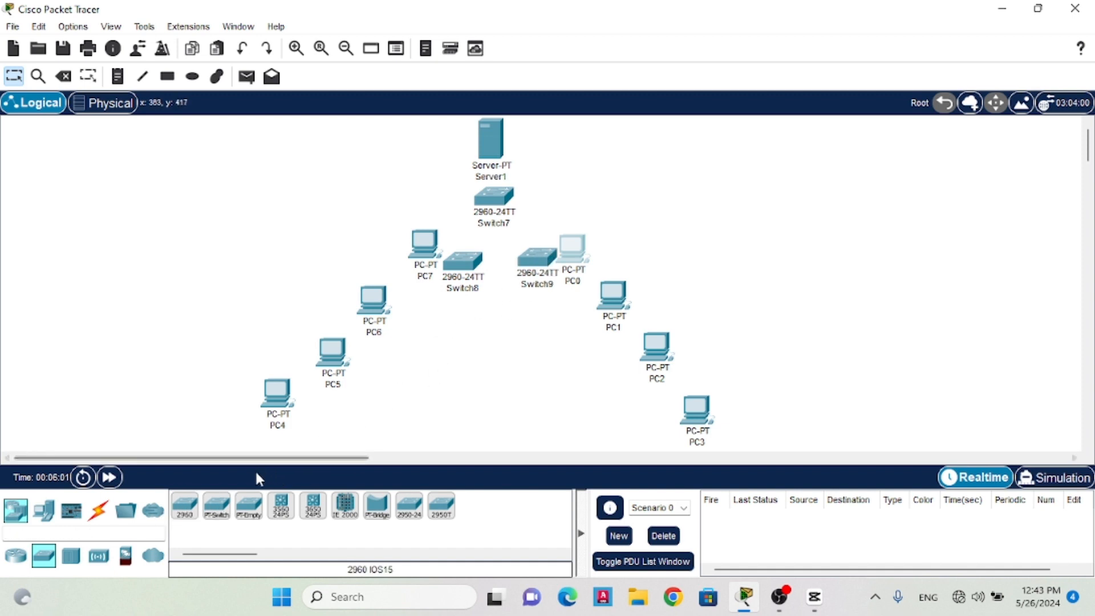
click(183, 510)
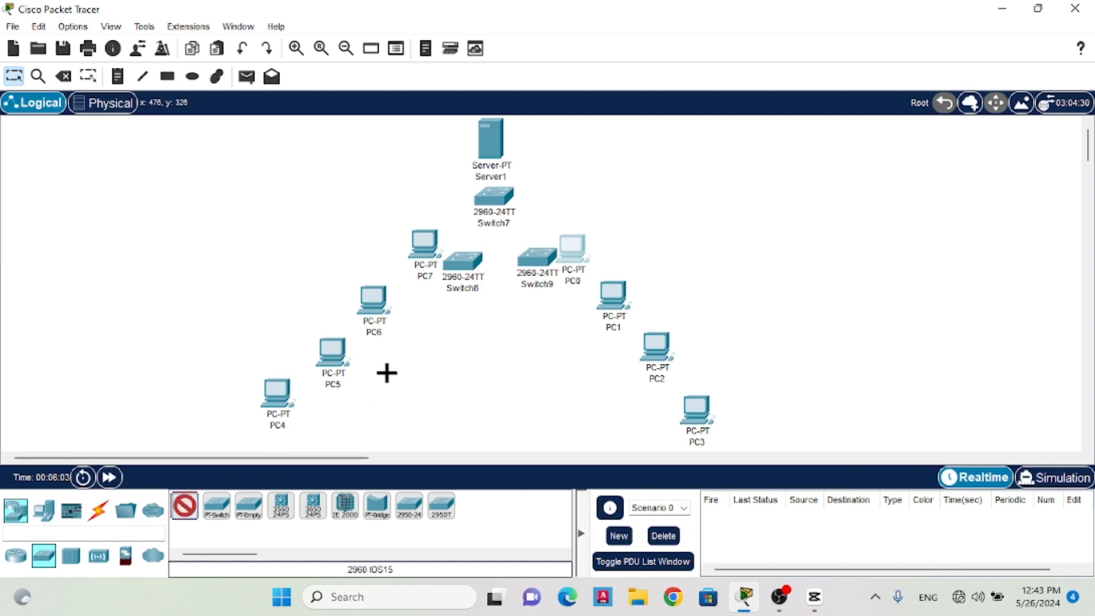
click(423, 321)
click(184, 506)
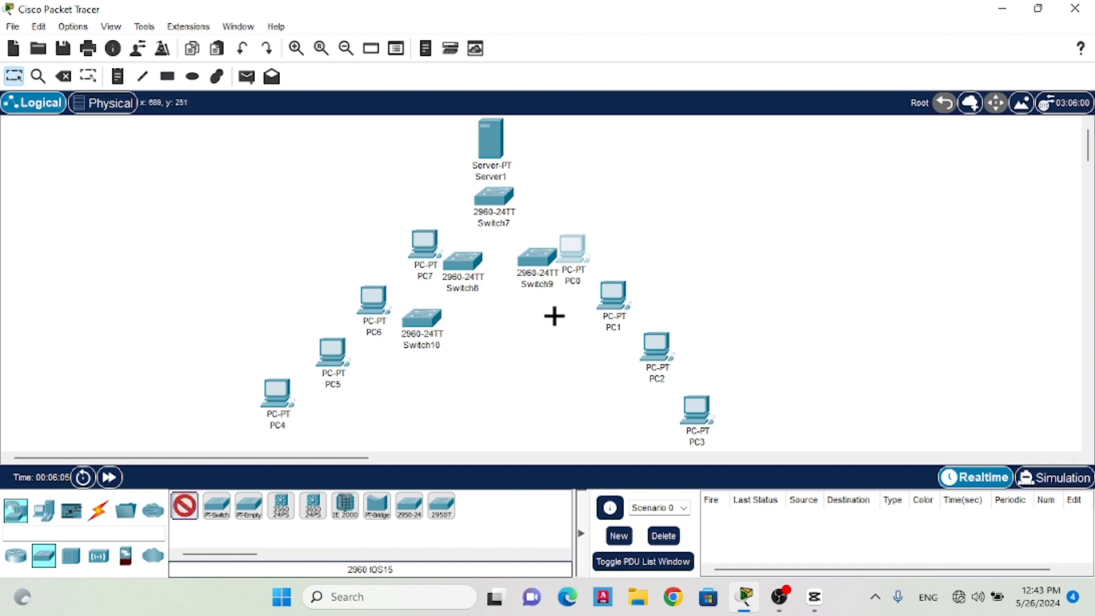
click(562, 311)
Place four more 2960 switches, one on the inner side of each of PC5, PC2, PC4 and PC3
click(185, 506)
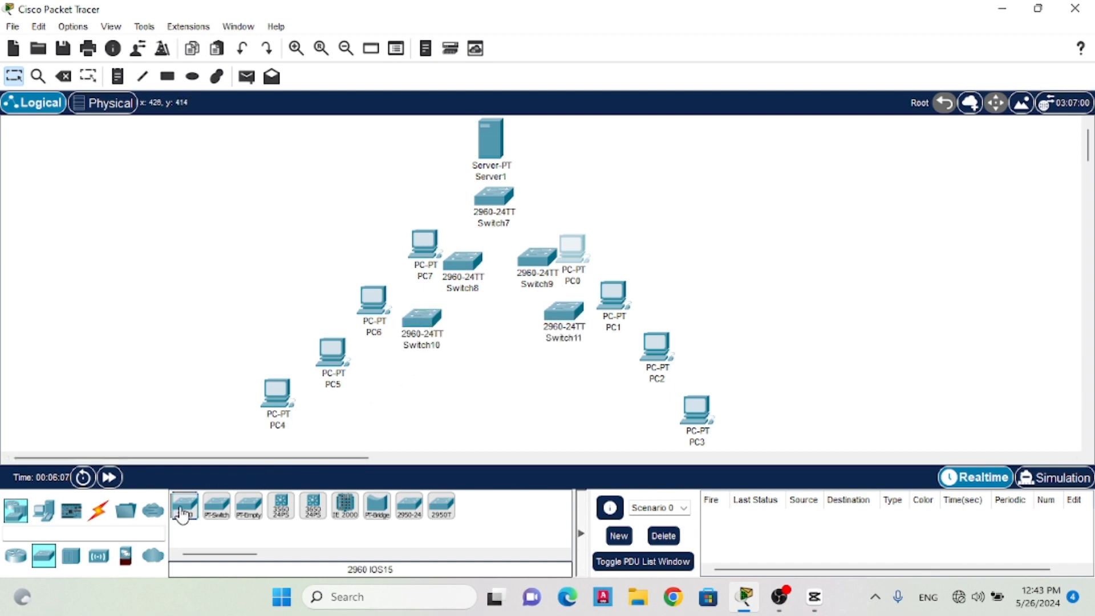
click(380, 371)
click(183, 506)
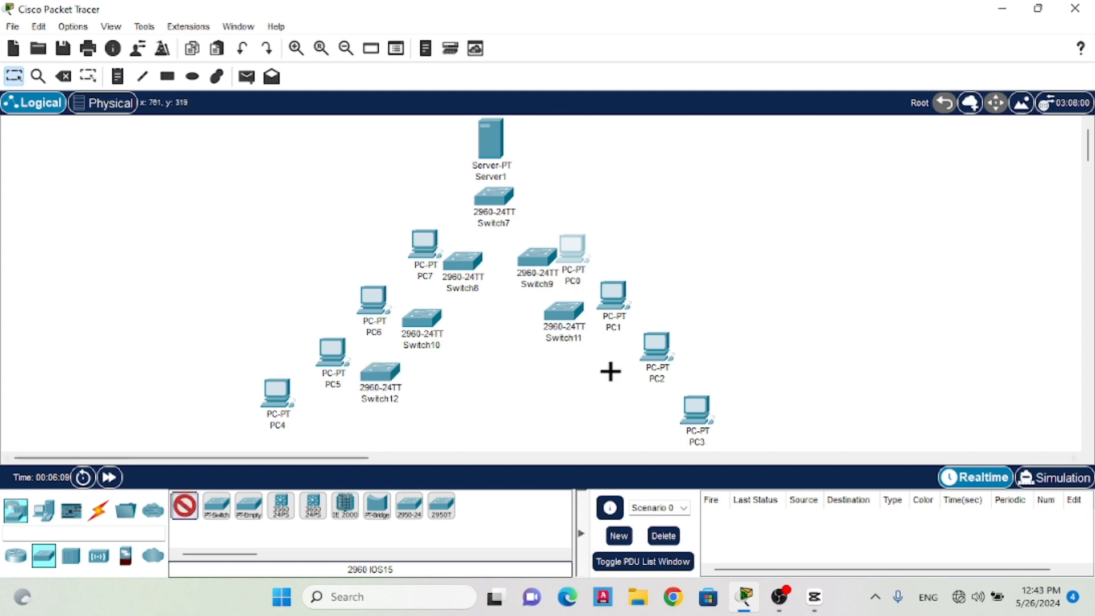
click(611, 372)
click(184, 506)
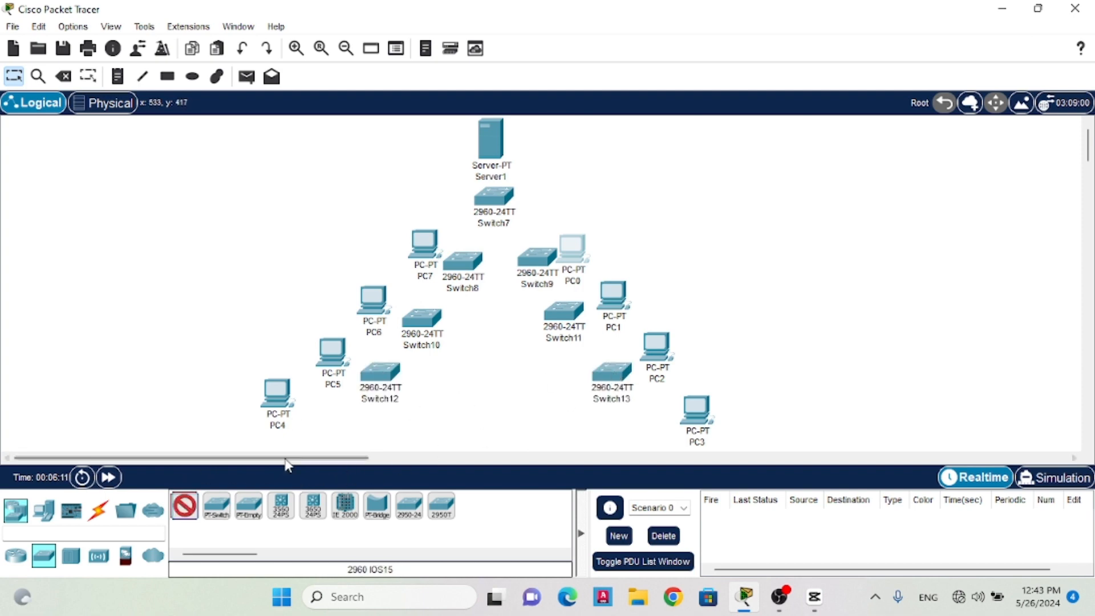
click(326, 417)
click(188, 505)
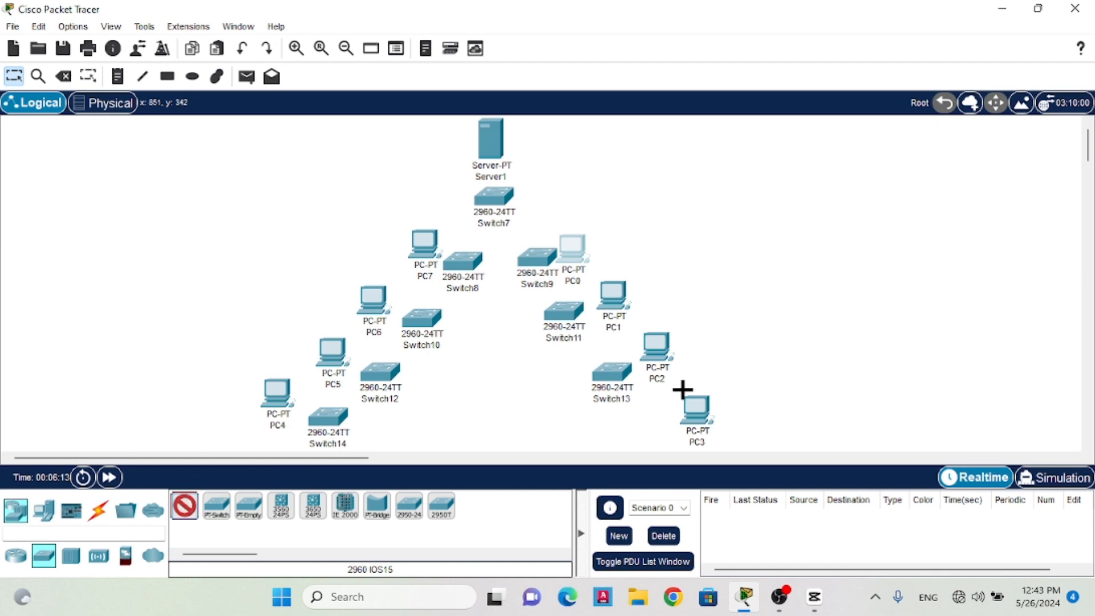
click(643, 419)
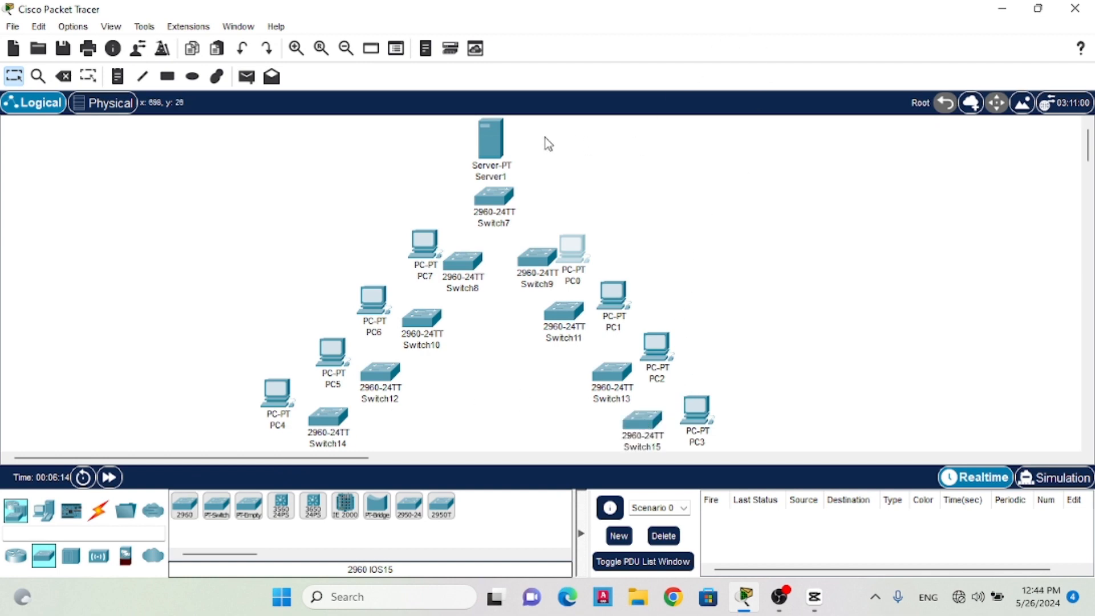
Shift Server1 and Switch7 slightly right, and spread PC0, PC7, Switch9 and Switch8 upward and outward on both sides of them
drag(492, 139, 522, 137)
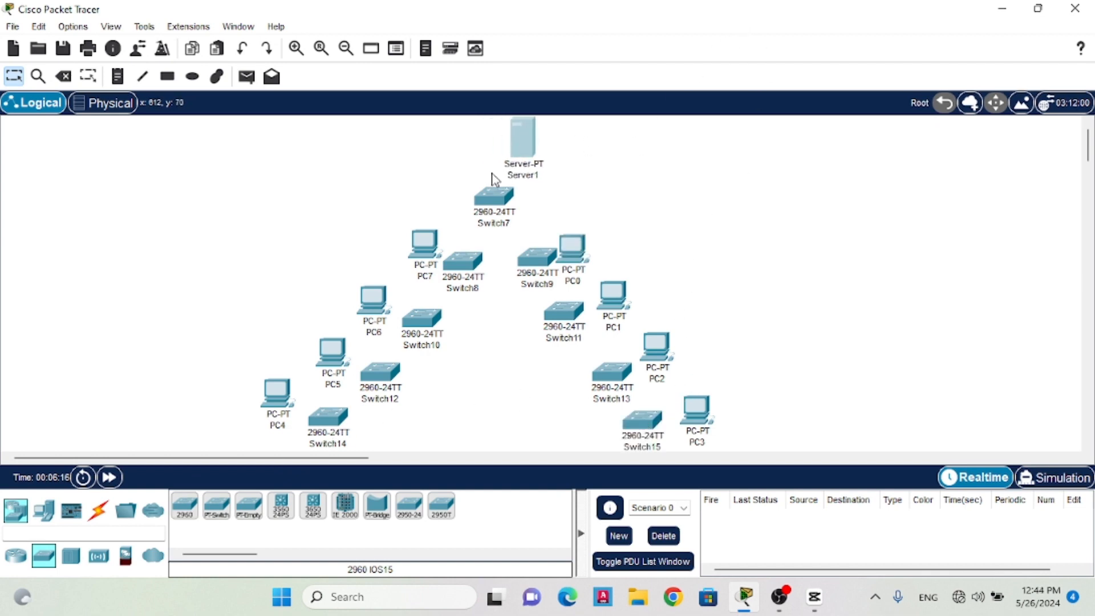
drag(489, 193, 515, 196)
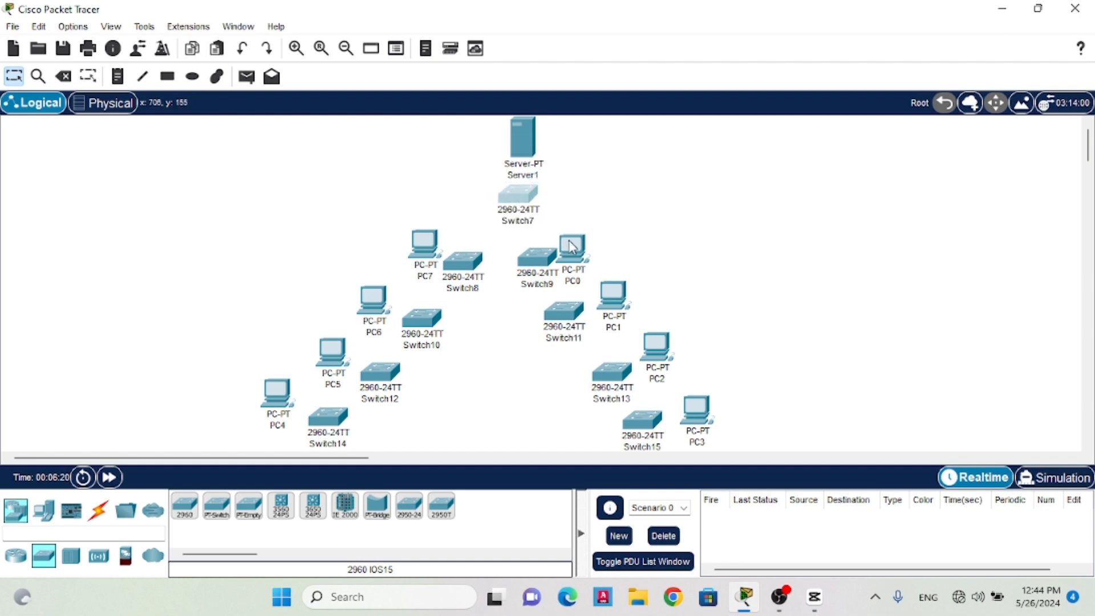
drag(570, 245, 661, 178)
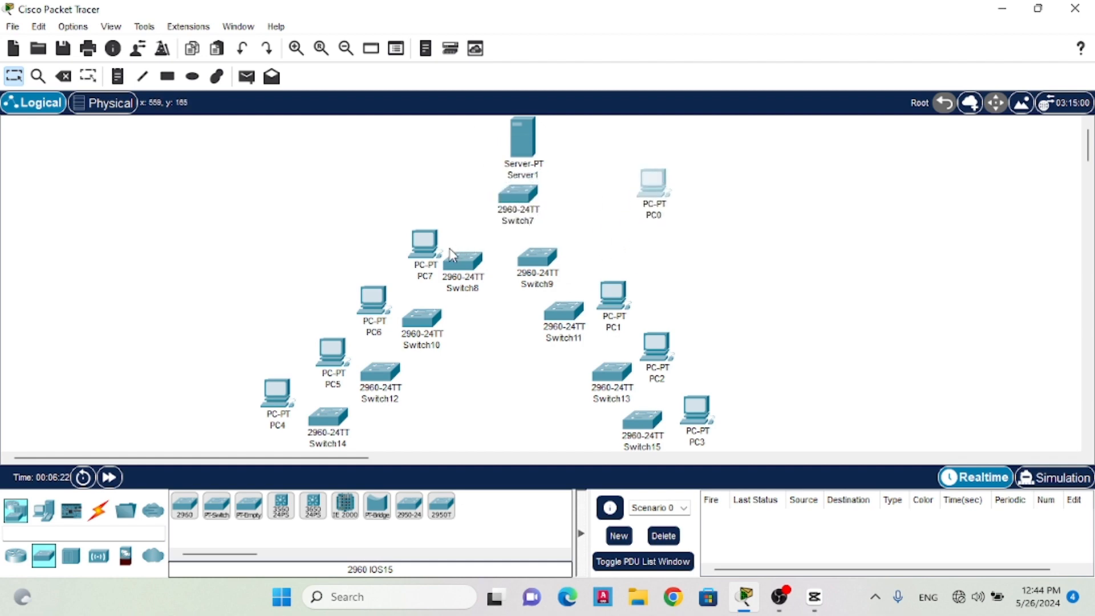
drag(419, 257, 416, 211)
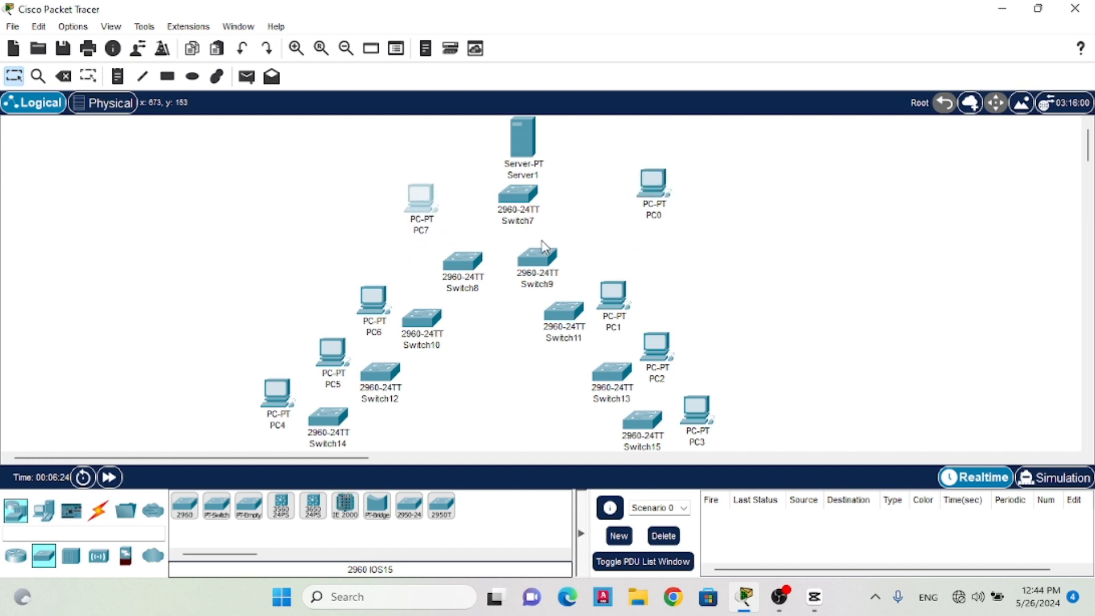
drag(547, 259, 607, 239)
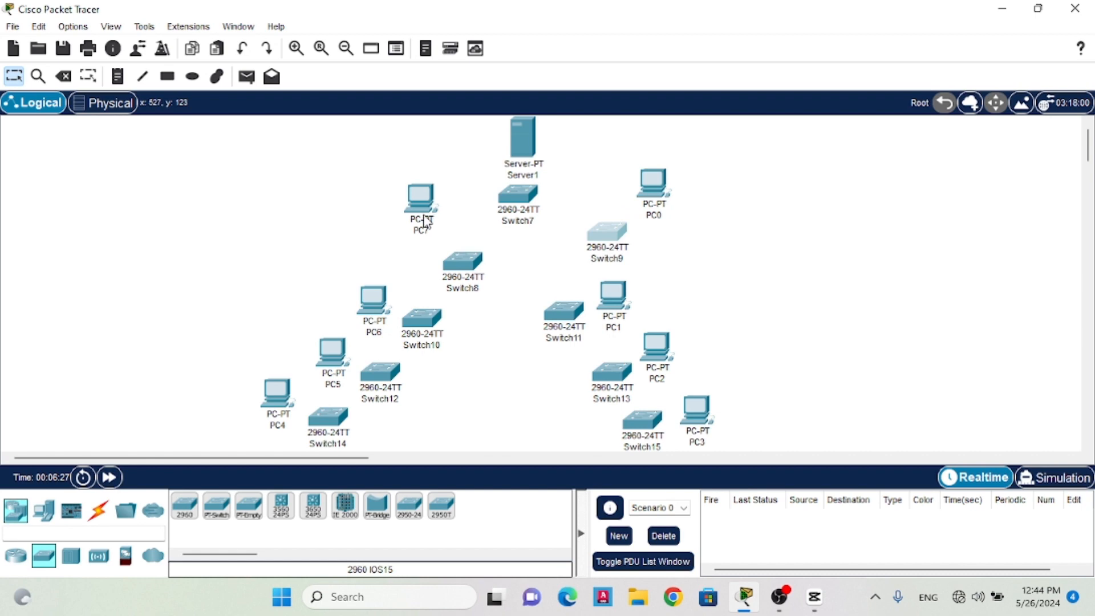
drag(424, 207, 418, 195)
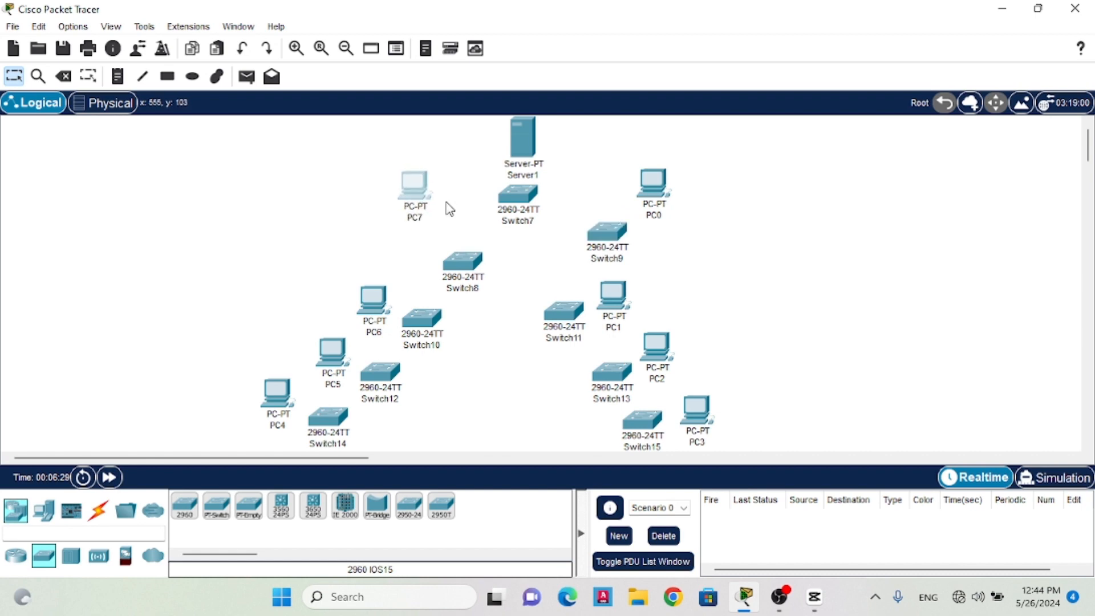
click(462, 260)
drag(453, 254, 451, 239)
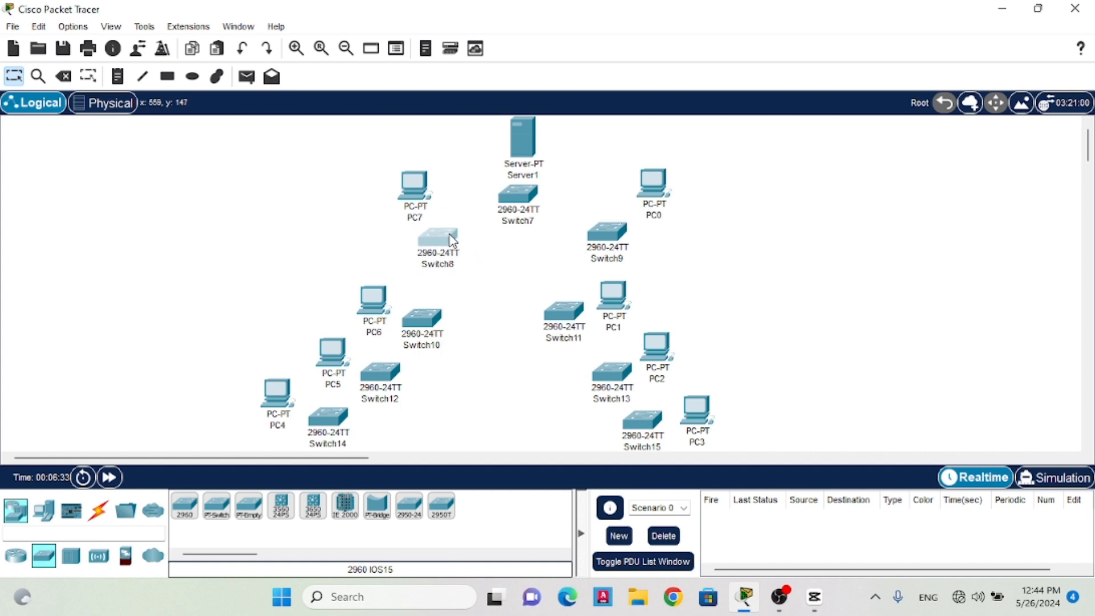
Move PC1, PC2 and PC3 outward, raise Switch11 slightly, and pull Switch13 and Switch15 inward to open space between PCs and switches
drag(613, 295, 711, 254)
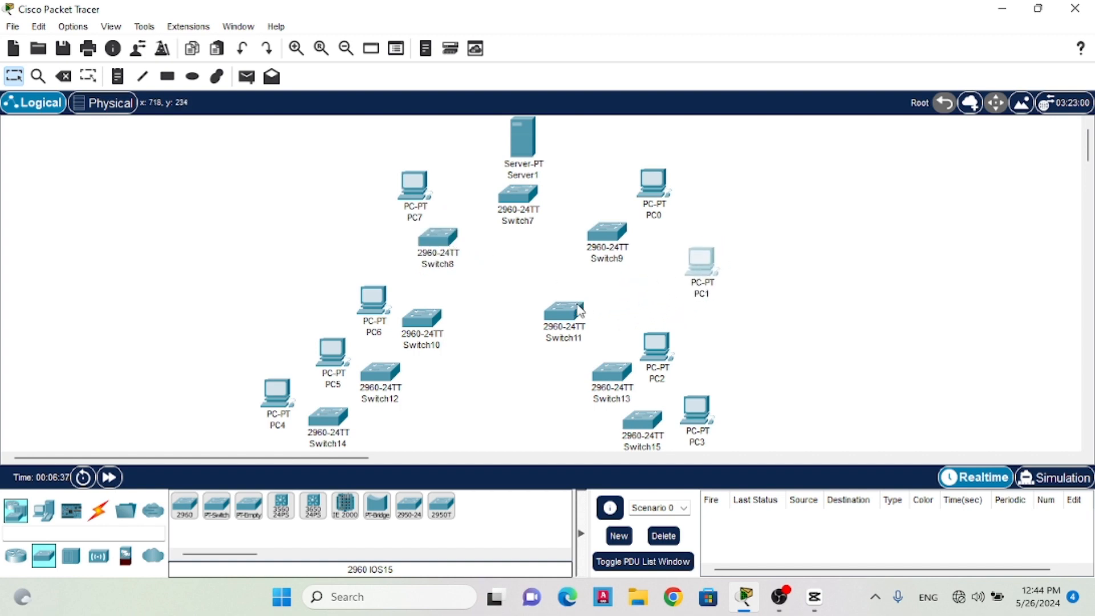
drag(579, 311, 600, 294)
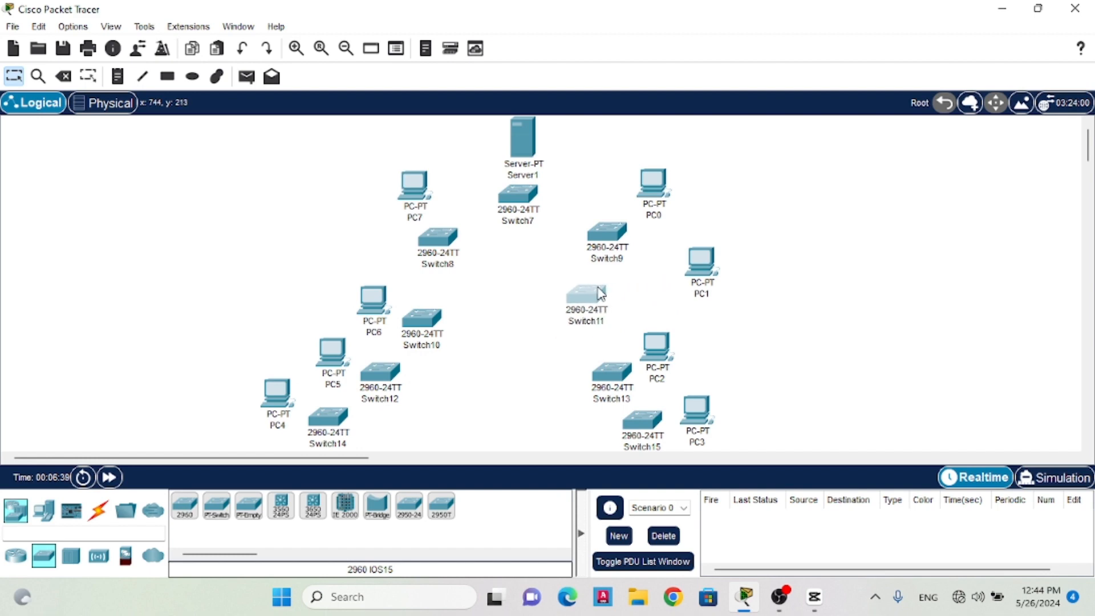
drag(705, 252, 694, 265)
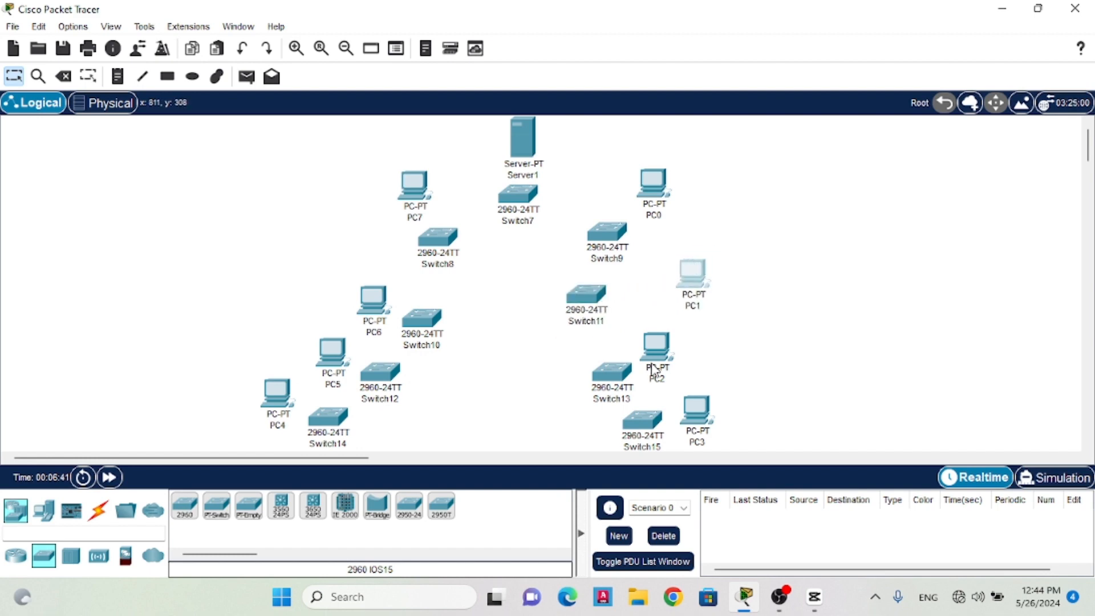
drag(659, 352, 745, 340)
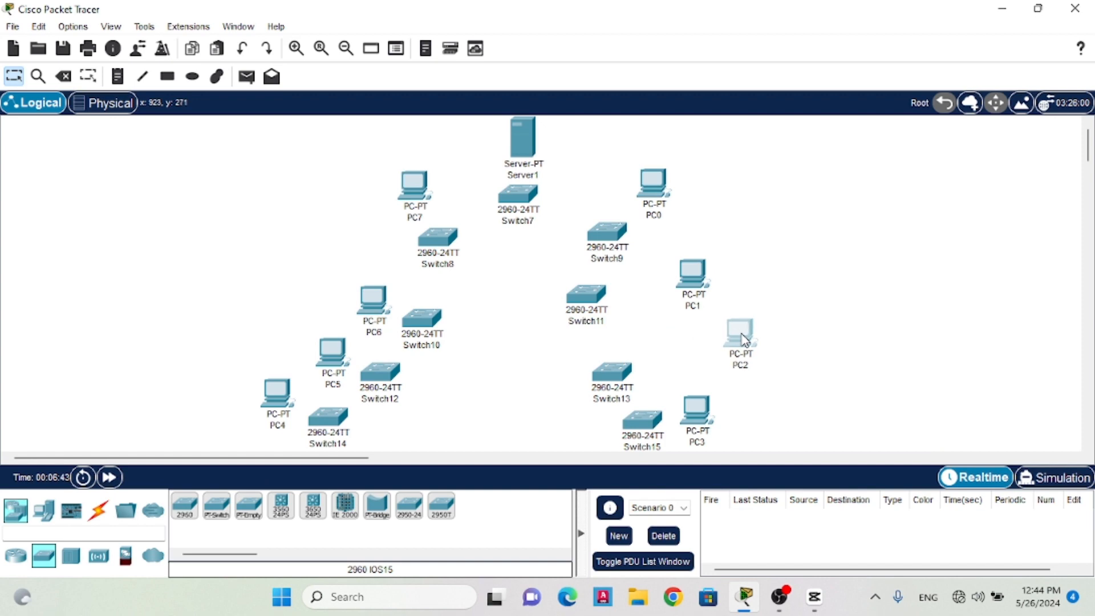
drag(617, 371, 564, 365)
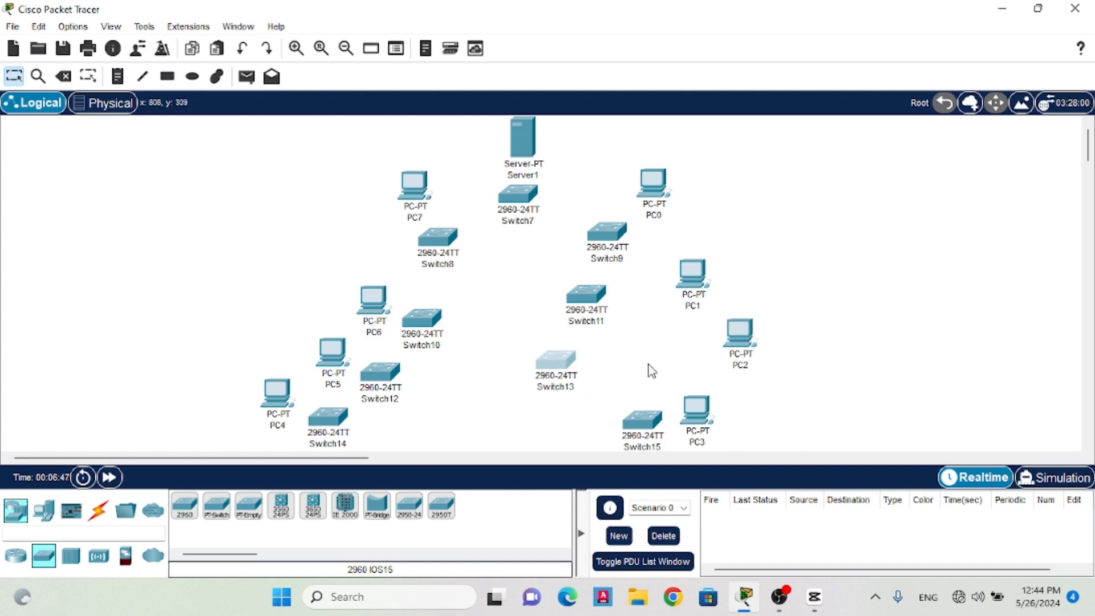
drag(696, 398, 775, 397)
drag(641, 421, 520, 422)
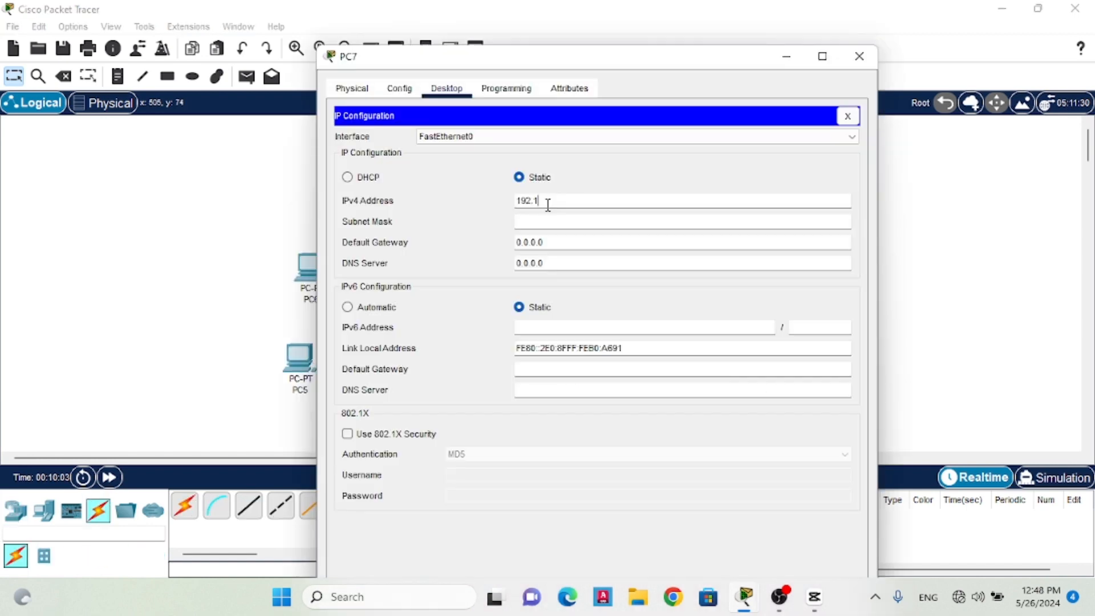
Set PC7's static IPv4 address to 192.168.1.9 and close its configuration window
text(68.1.9)
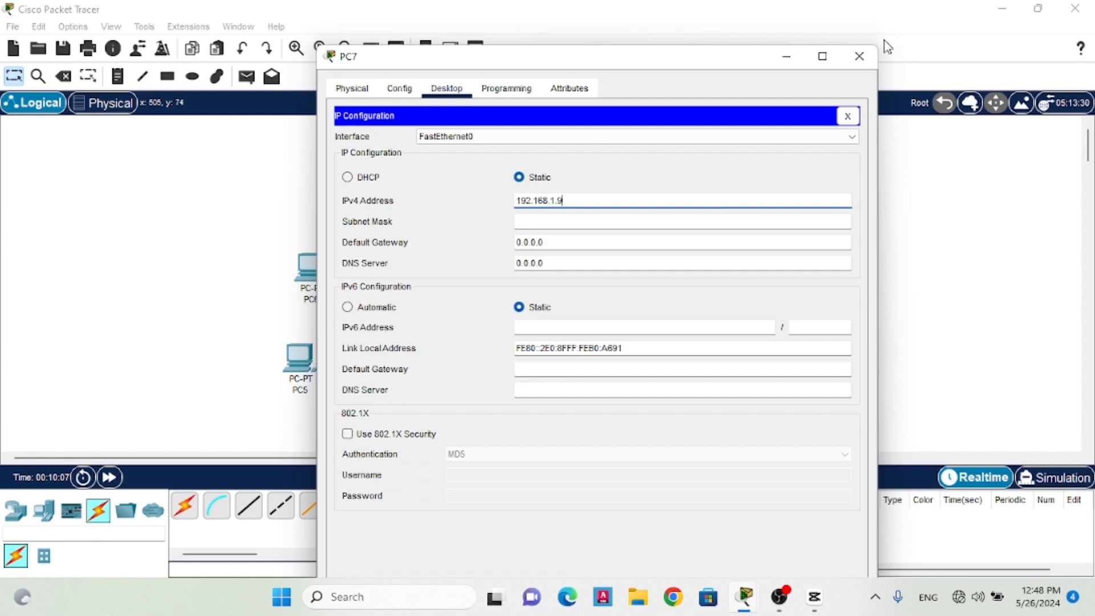
click(860, 56)
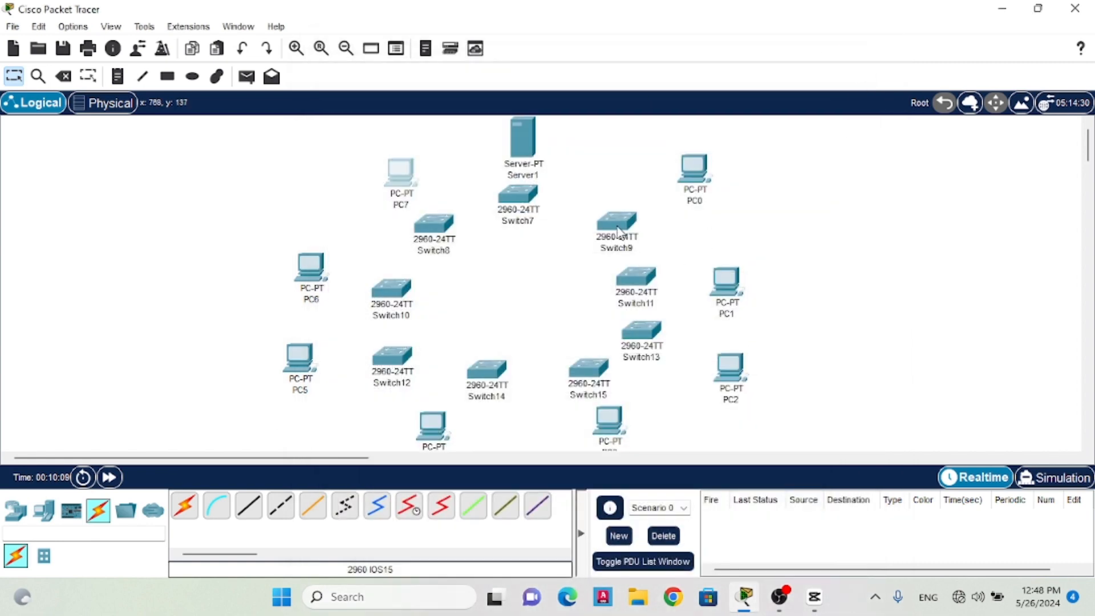
Nudge Switch10, Switch12, Switch11, Switch13, Switch14 and Switch15 upward to form a ring of switches below Switch7
drag(485, 376, 484, 370)
drag(402, 295, 406, 277)
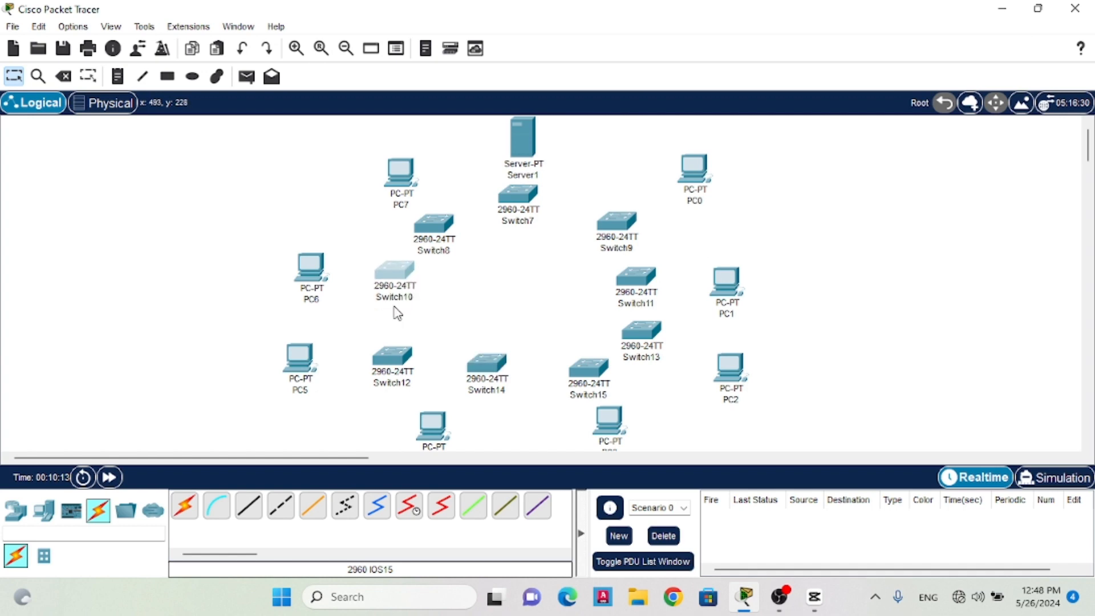
drag(380, 363, 379, 335)
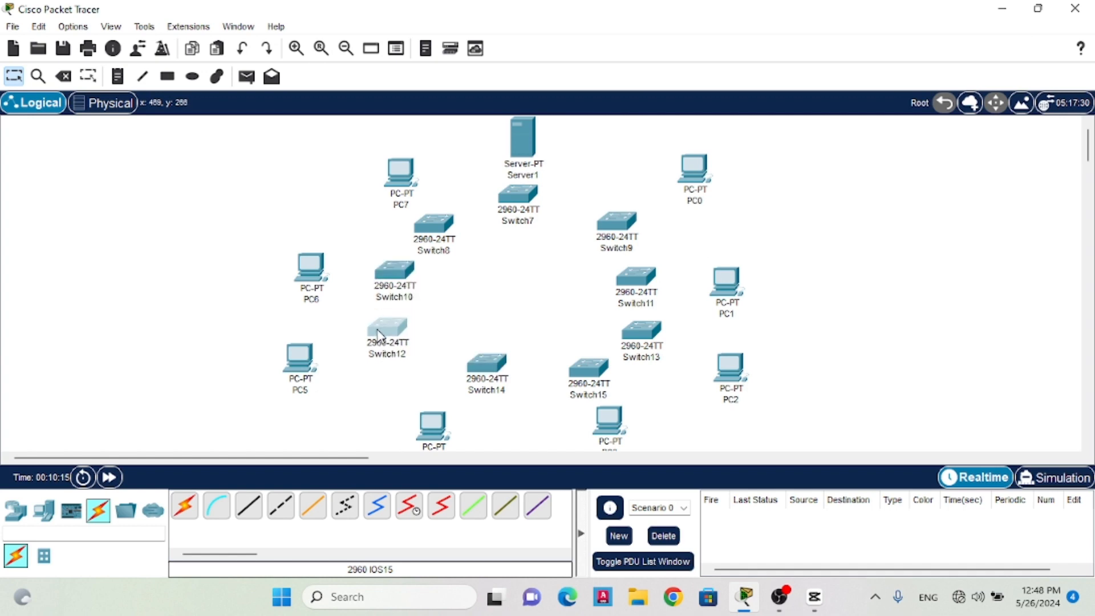
drag(643, 292, 645, 279)
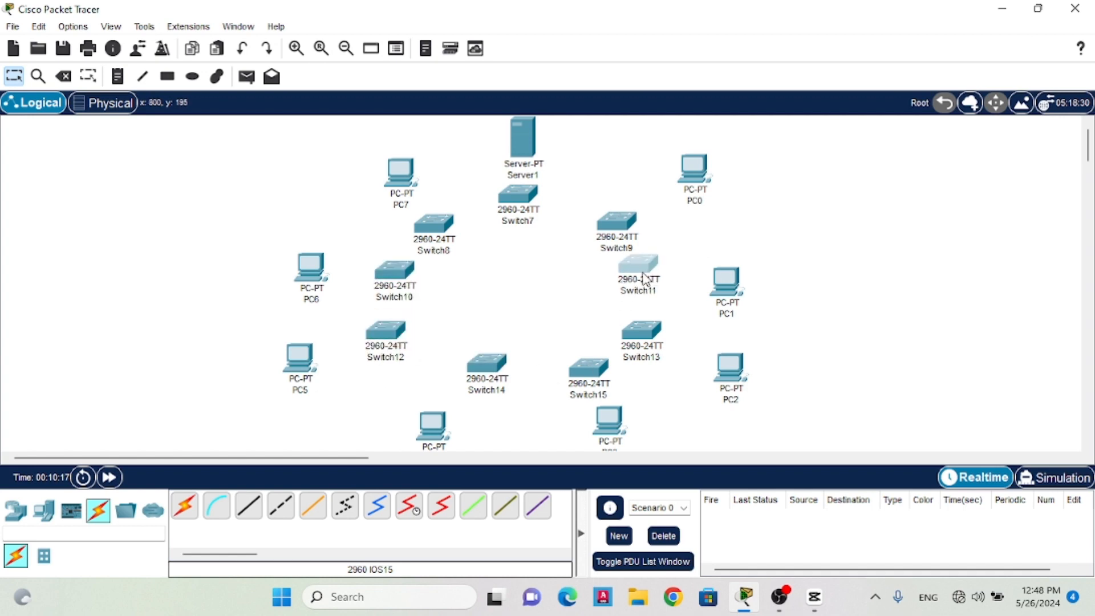
drag(650, 332, 653, 322)
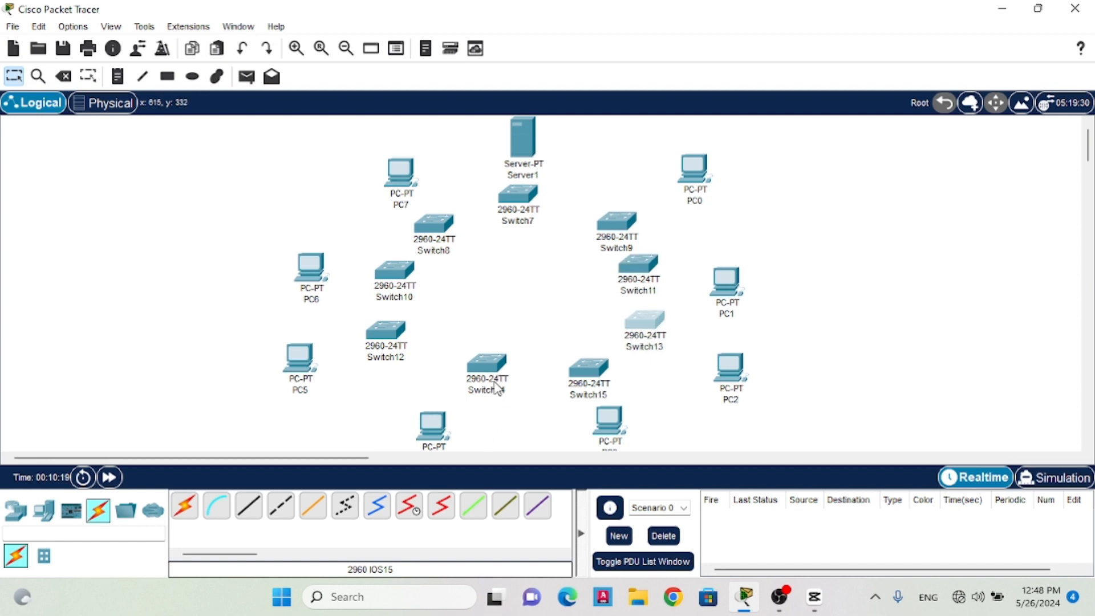
drag(496, 387, 476, 374)
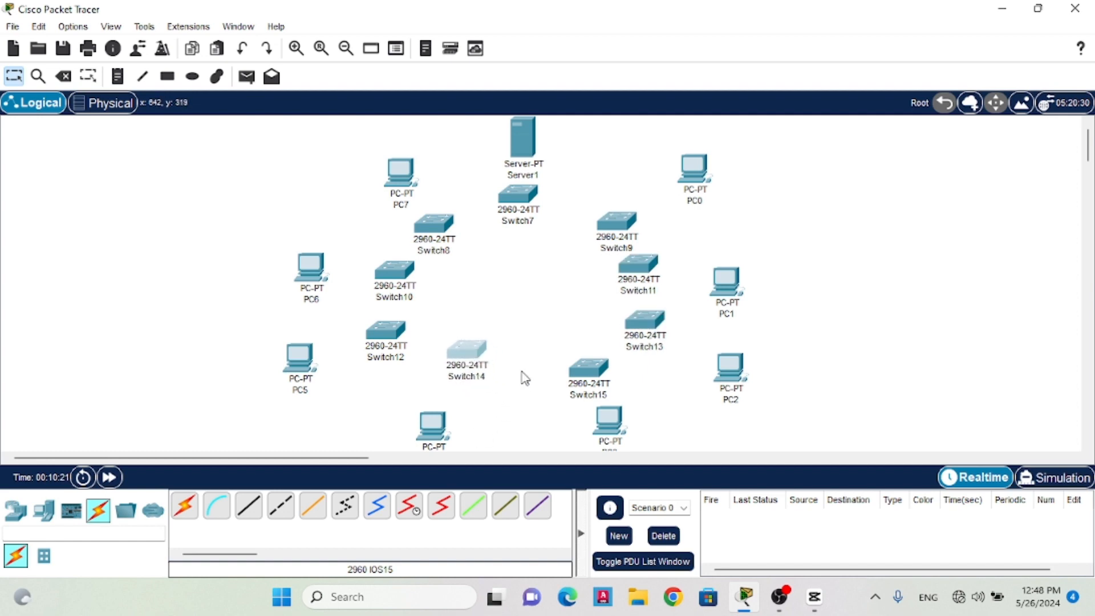
drag(590, 369, 580, 343)
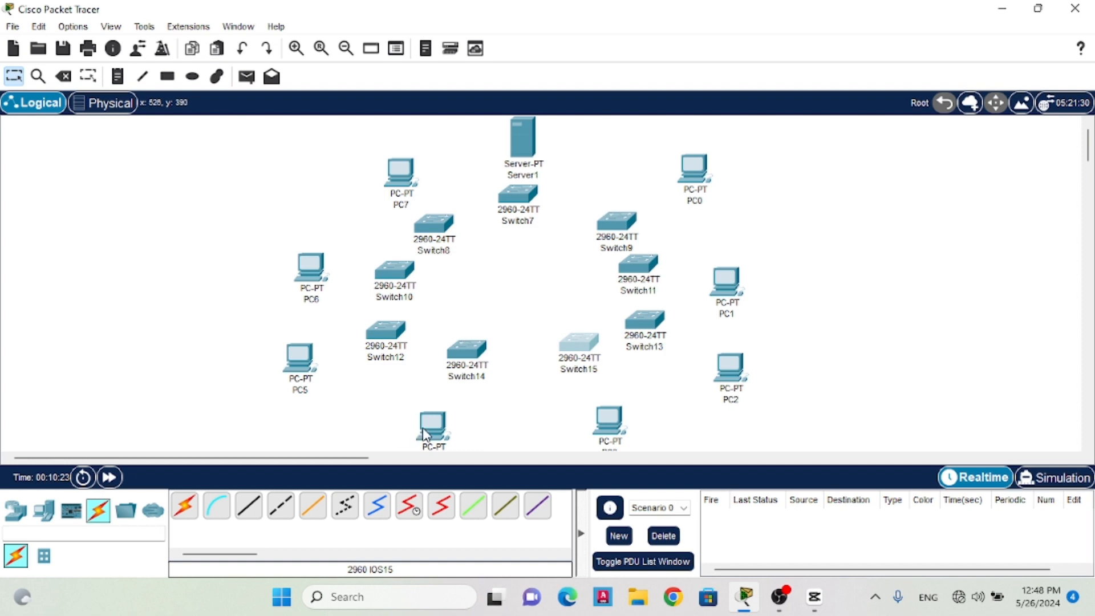
Adjust PC4, PC3, PC5, PC6, PC1 and PC2 slightly upward so each sits just outside its switch in the ring
drag(424, 434, 434, 418)
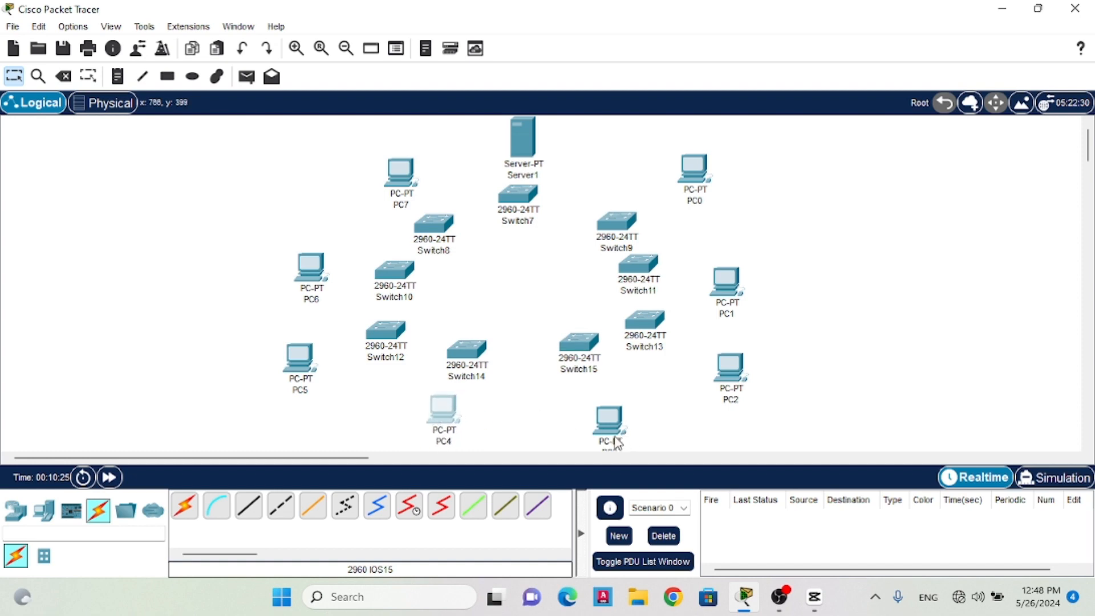
drag(617, 442, 603, 432)
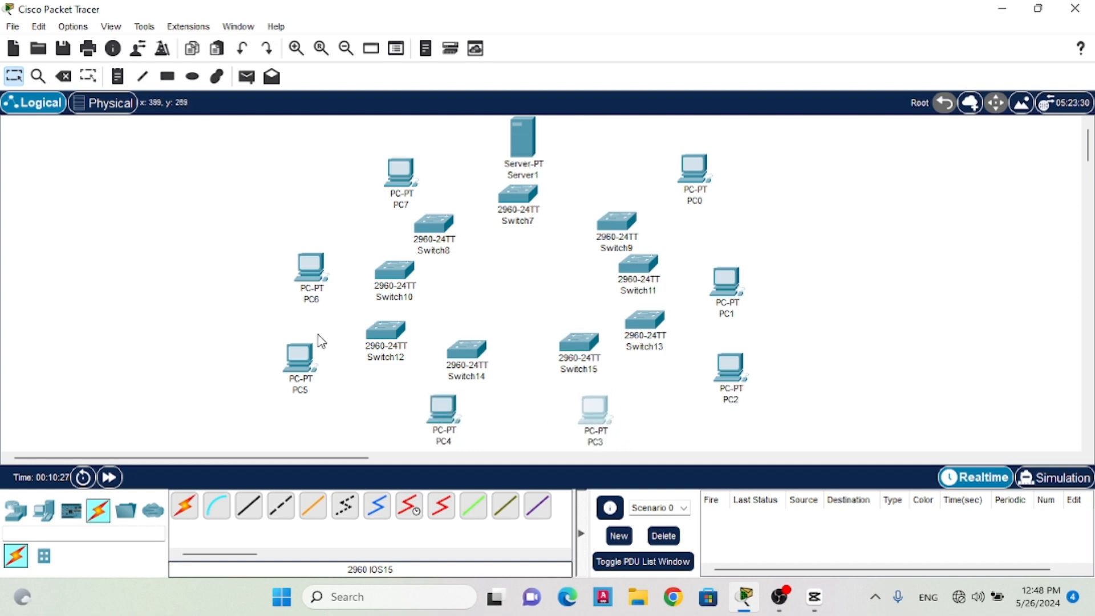
drag(310, 369, 309, 359)
drag(311, 262, 313, 254)
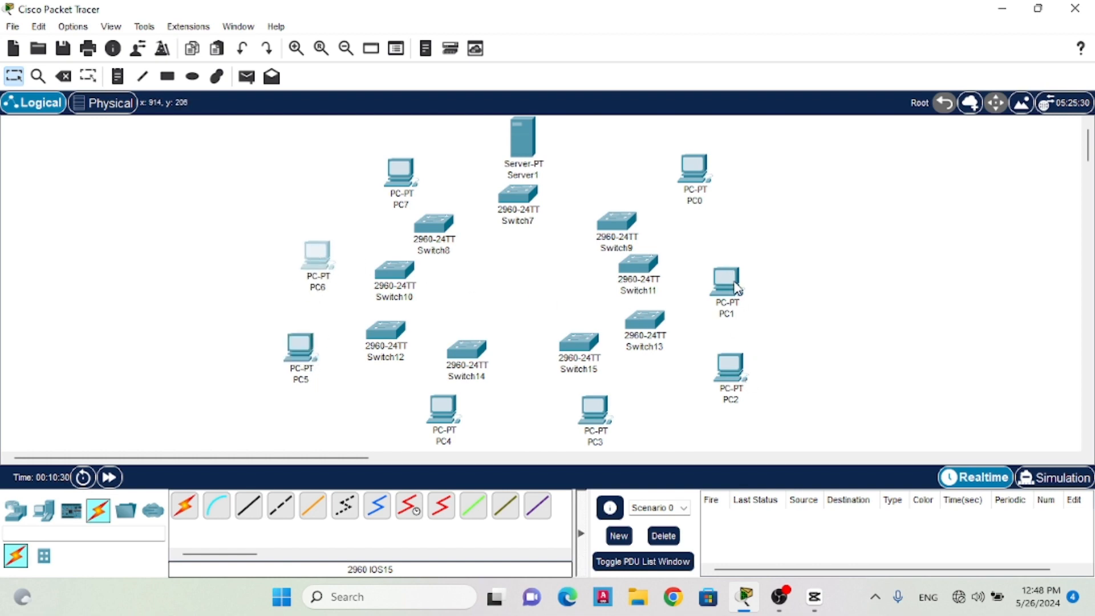
drag(737, 287, 729, 268)
drag(741, 398, 725, 381)
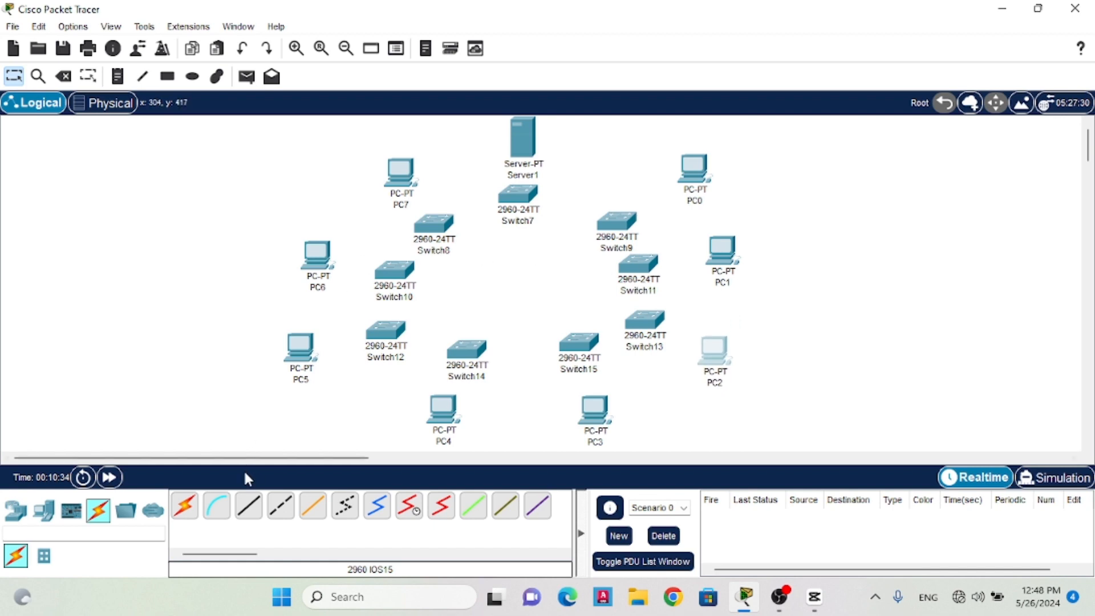
Connect Server1 to Switch7 and PC7 to Switch8 using the automatically chosen connection type
click(186, 507)
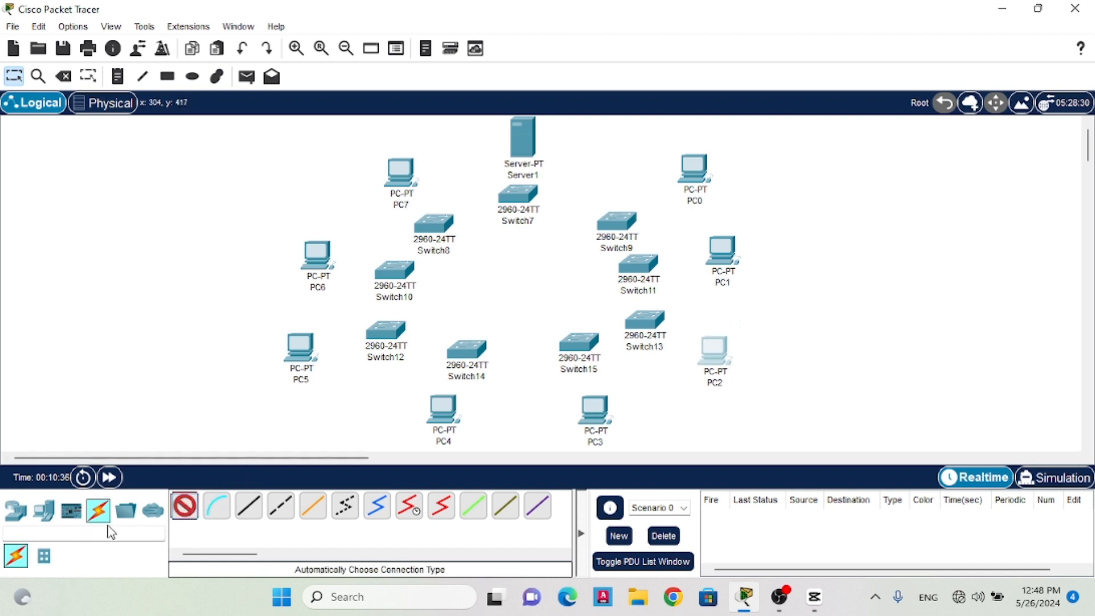
click(524, 149)
click(518, 194)
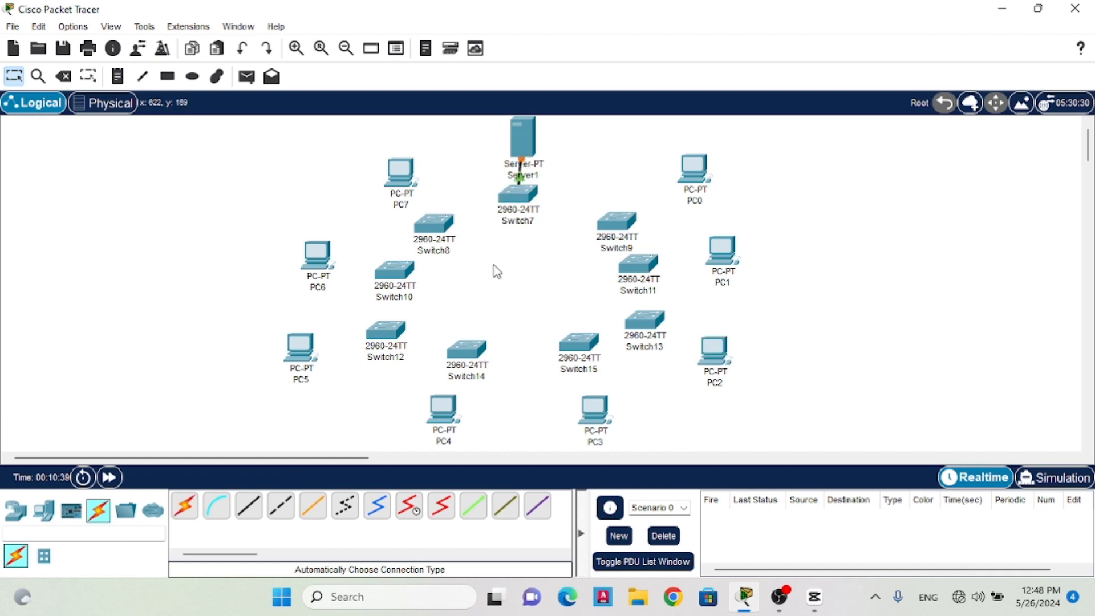
click(184, 507)
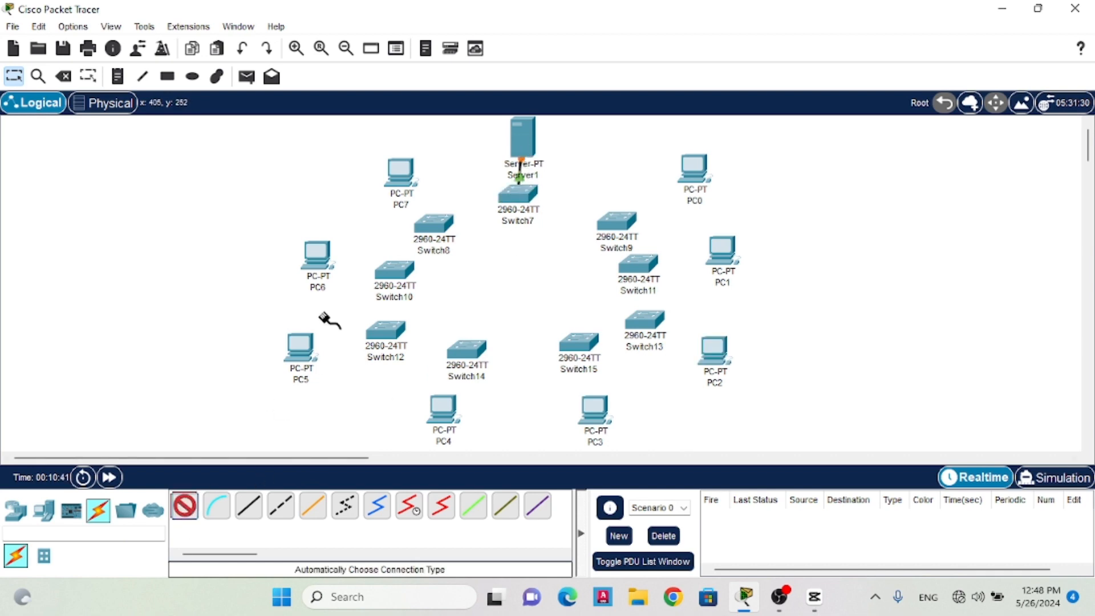
click(401, 173)
click(434, 228)
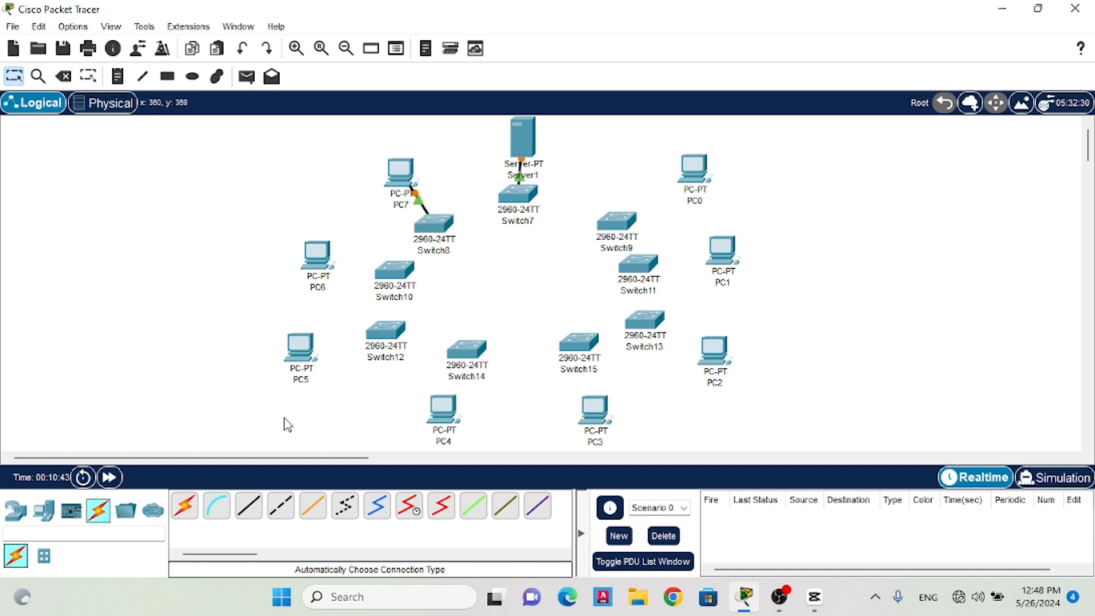
Connect PC6 to Switch10 and PC5 to Switch12 using the automatically chosen connection type
click(184, 507)
click(317, 251)
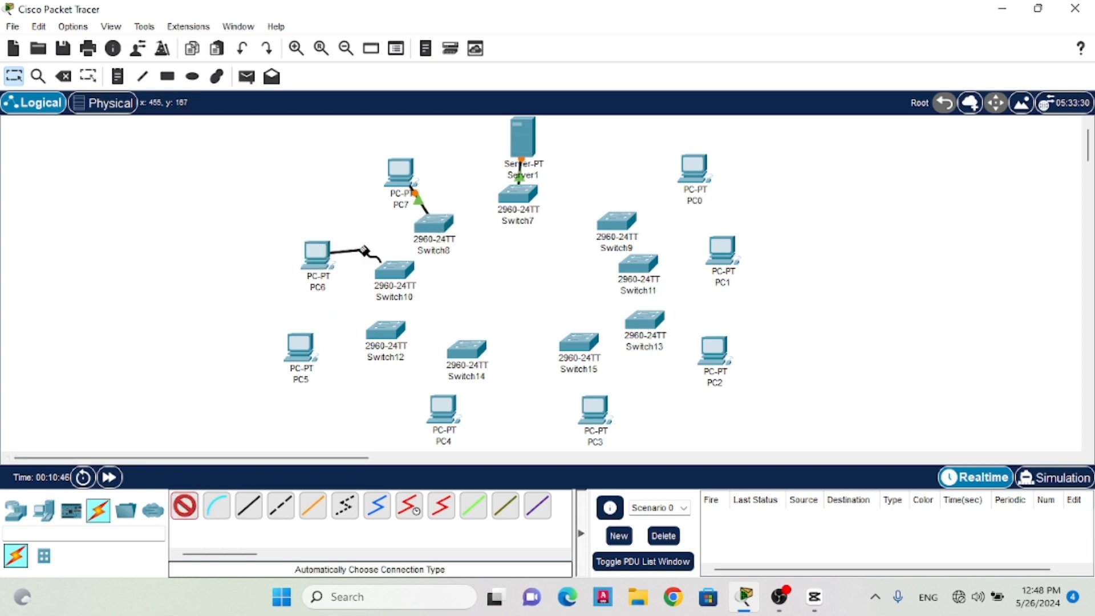
click(393, 270)
click(186, 507)
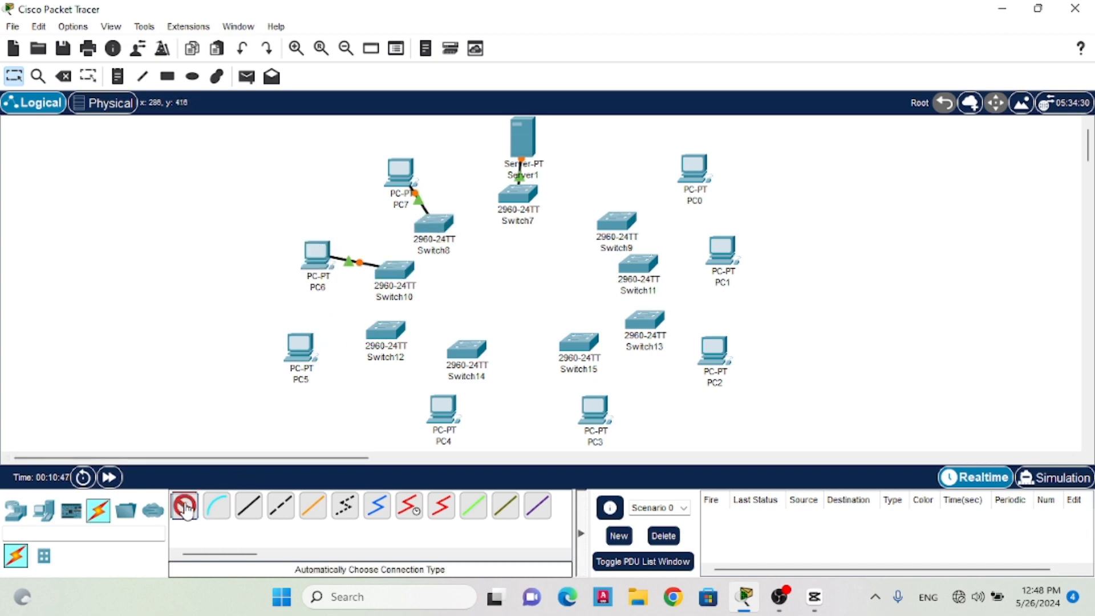
click(302, 346)
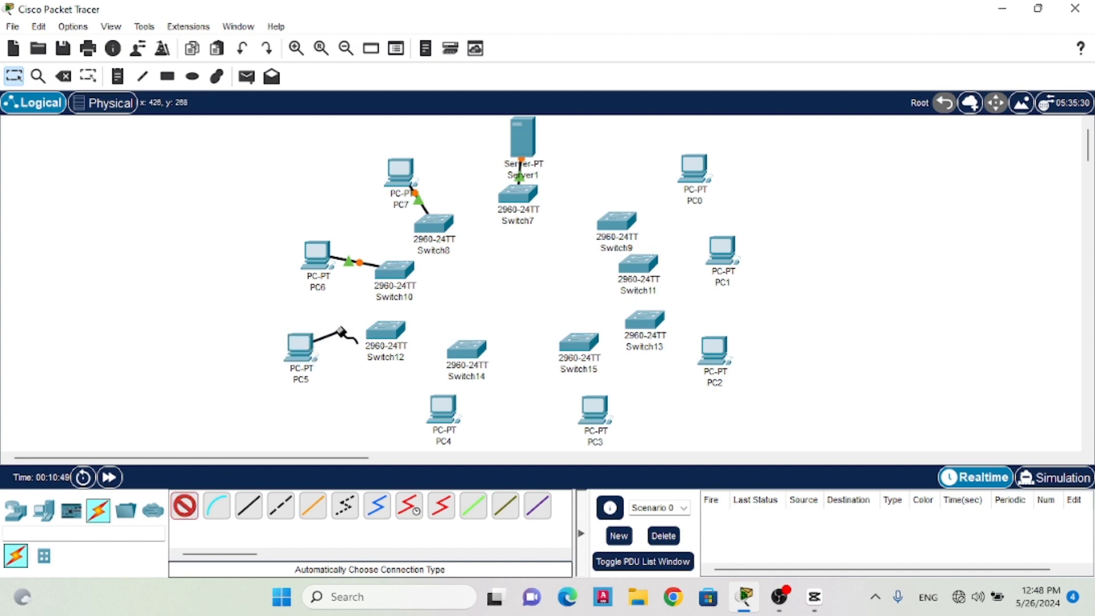
click(386, 329)
Connect PC4 to Switch14 and PC3 to Switch15 using the automatically chosen connection type
click(186, 502)
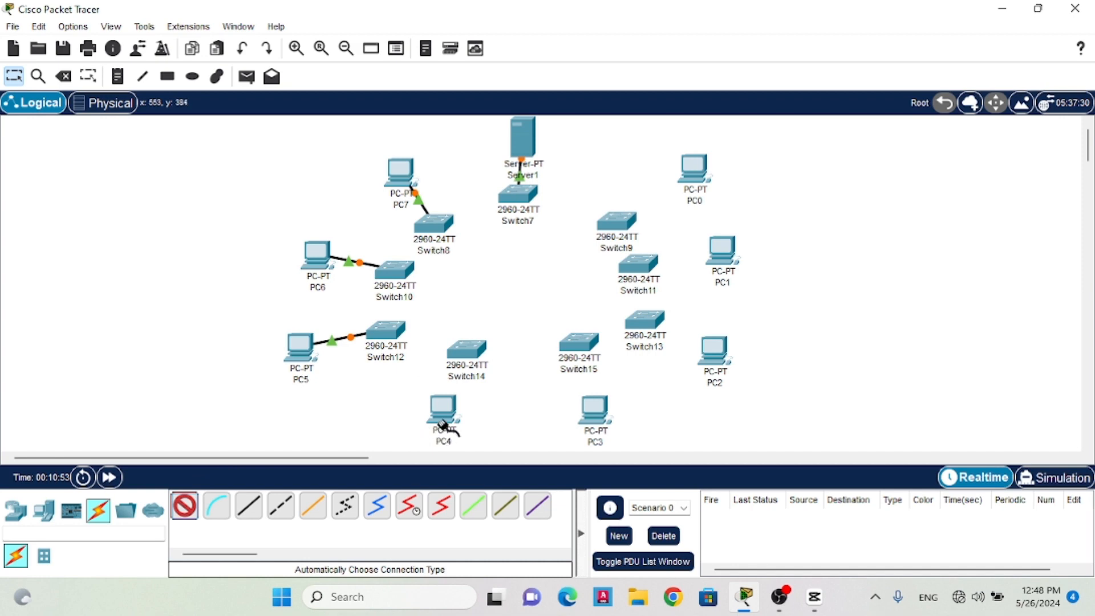
click(442, 425)
click(469, 349)
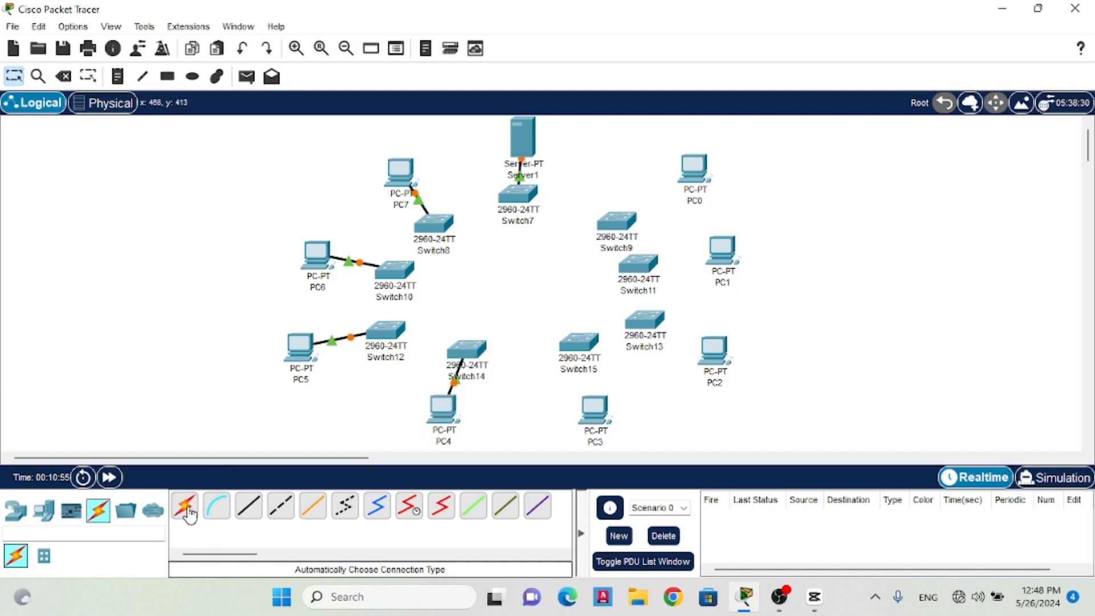
click(185, 504)
click(593, 407)
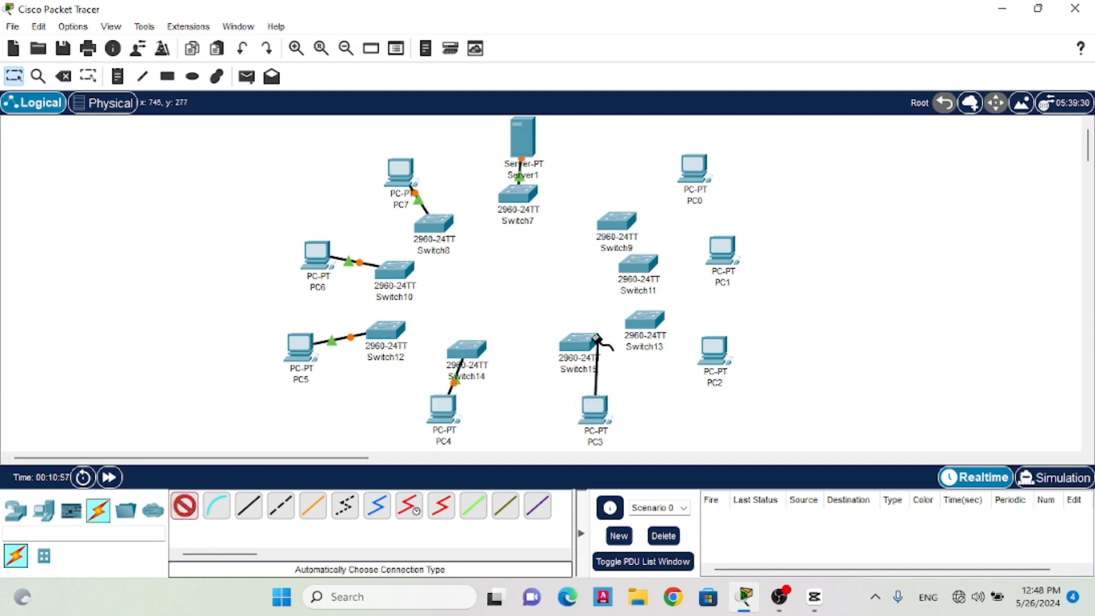
click(595, 339)
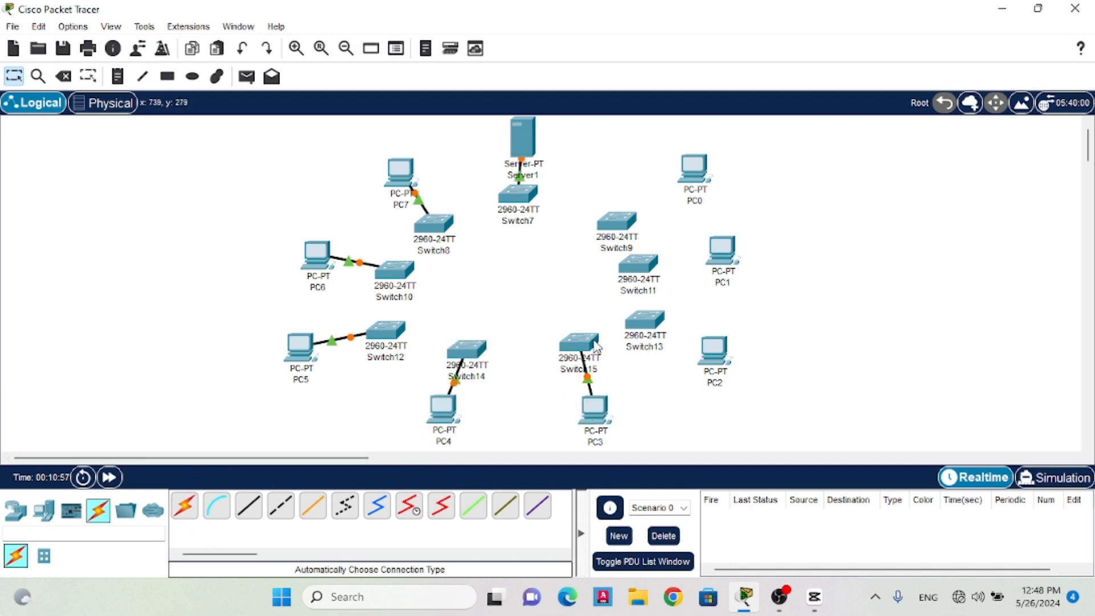
Connect PC2 to Switch13, PC1 to Switch11 and PC0 to Switch9 using the automatically chosen connection type
click(184, 516)
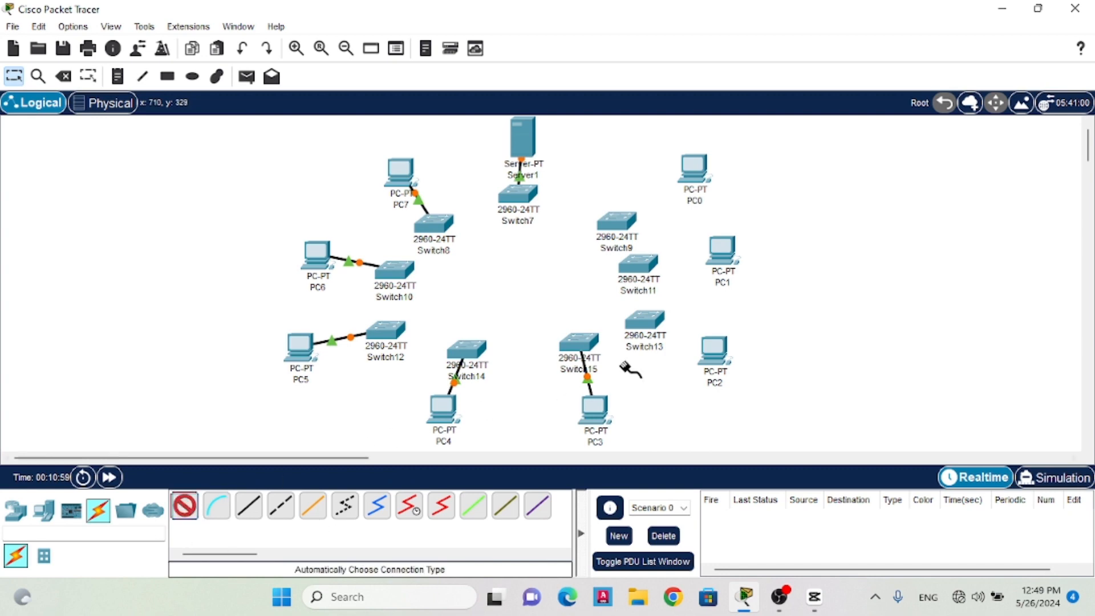
click(664, 325)
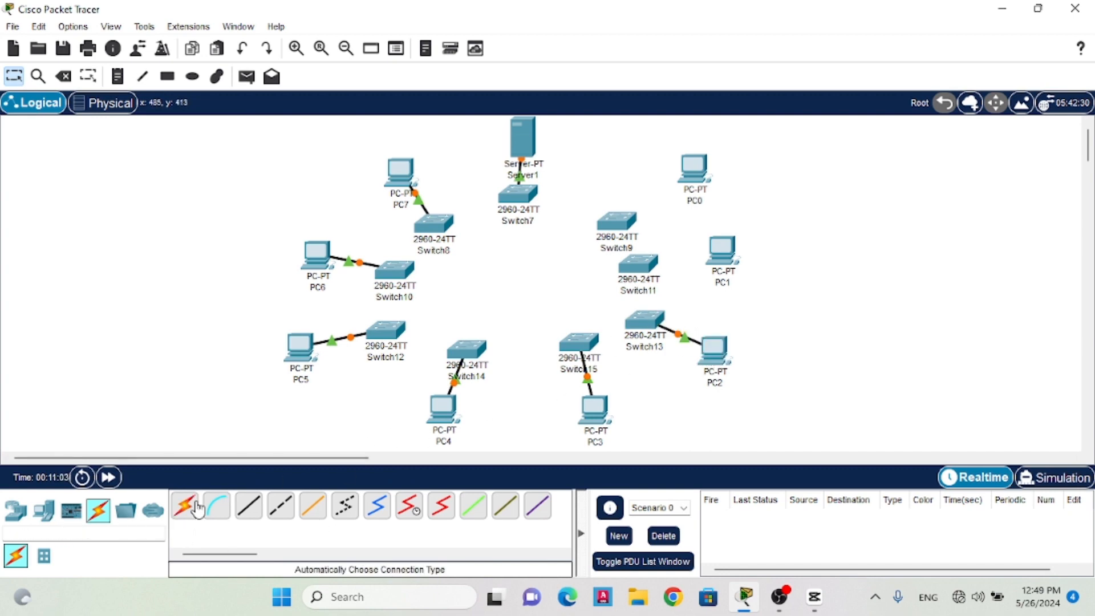
click(187, 505)
click(724, 245)
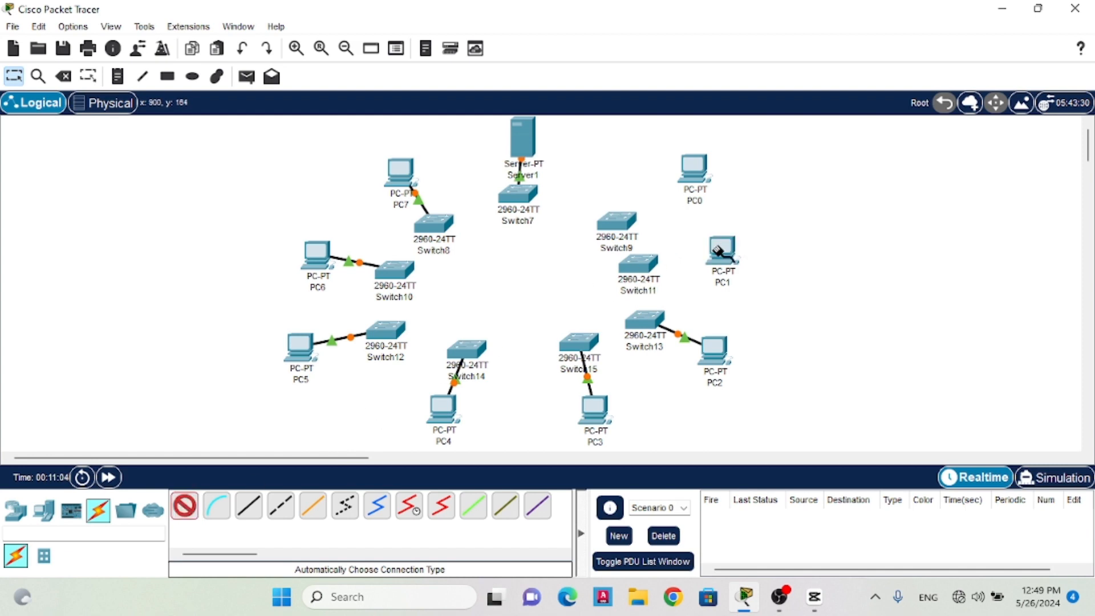
click(640, 264)
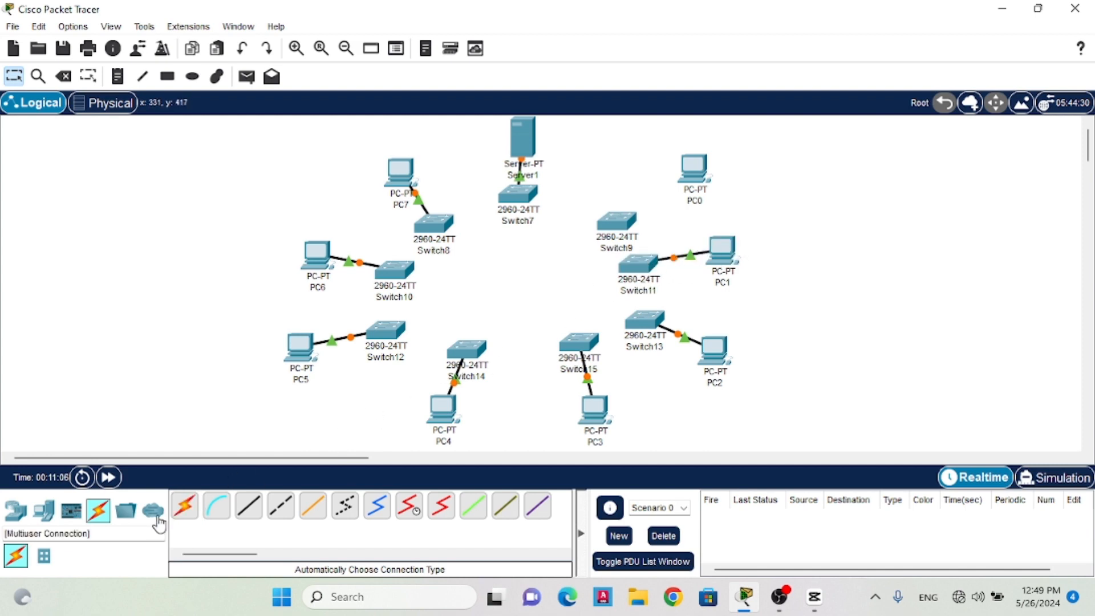
click(185, 505)
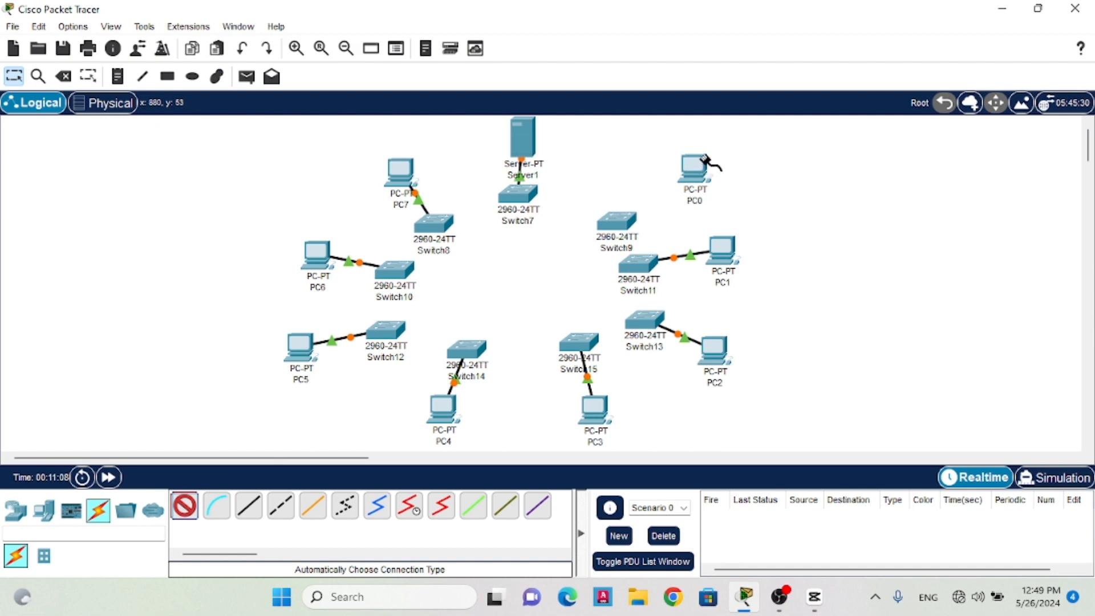
click(618, 237)
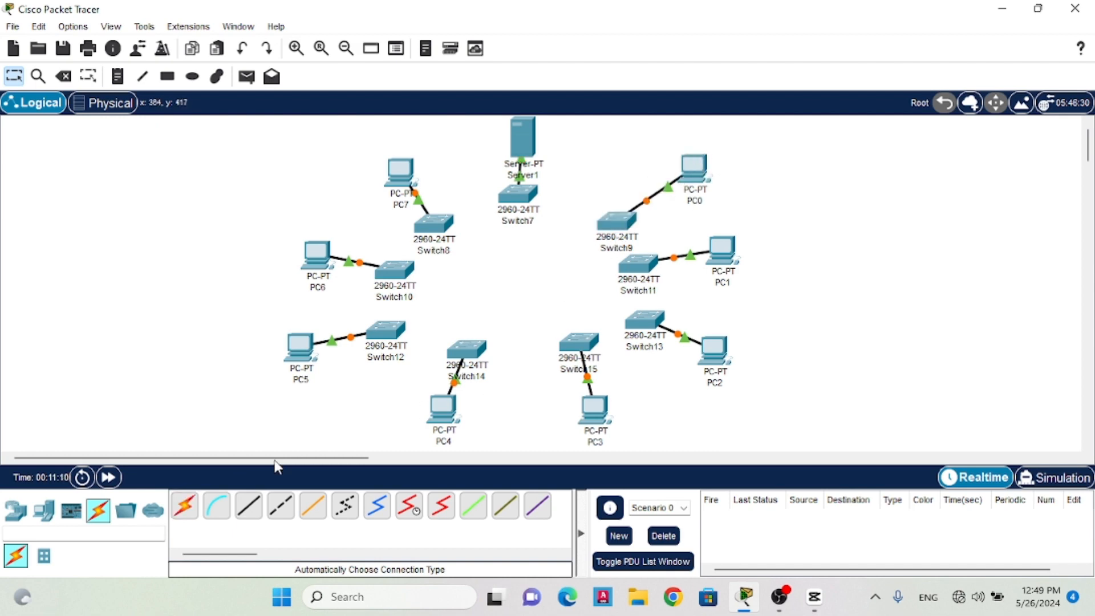
Link Switch7 to Switch9 and Switch9 to Switch11 with automatically chosen cables
click(182, 507)
click(528, 192)
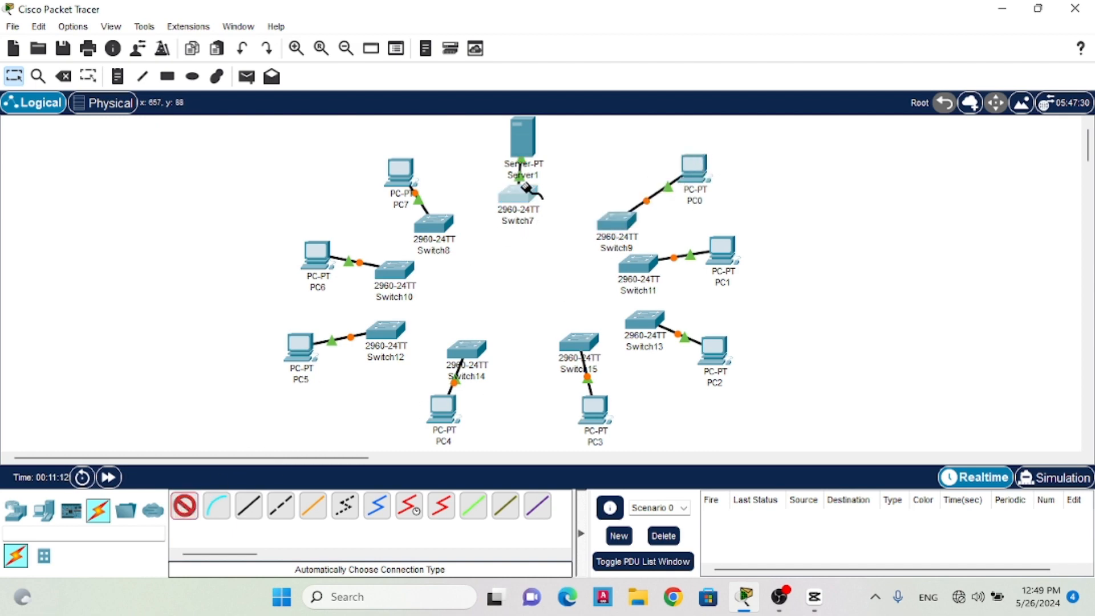
click(617, 224)
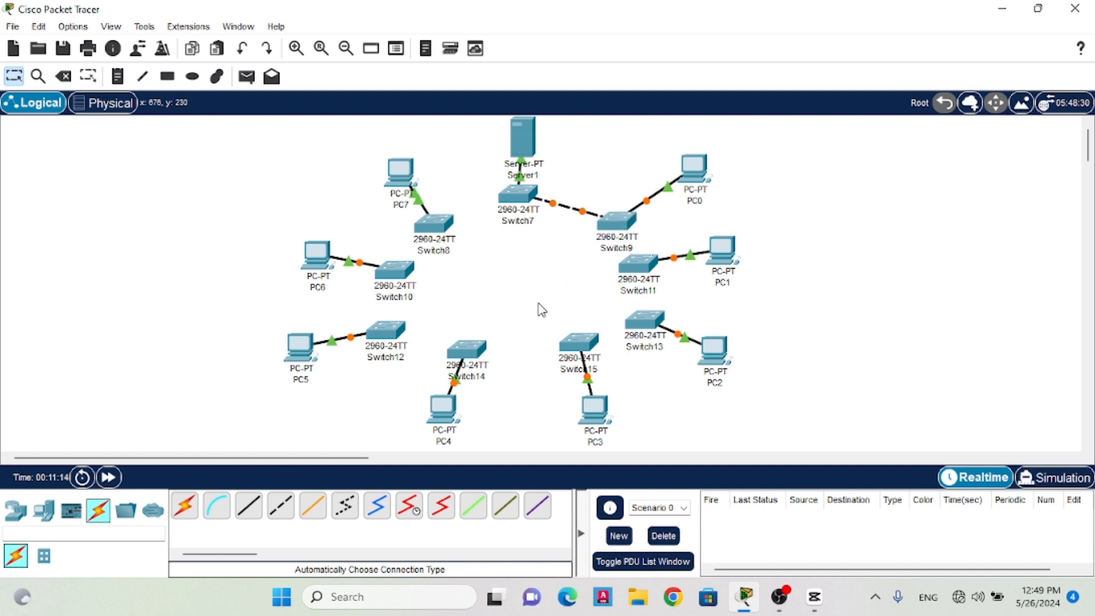
click(181, 511)
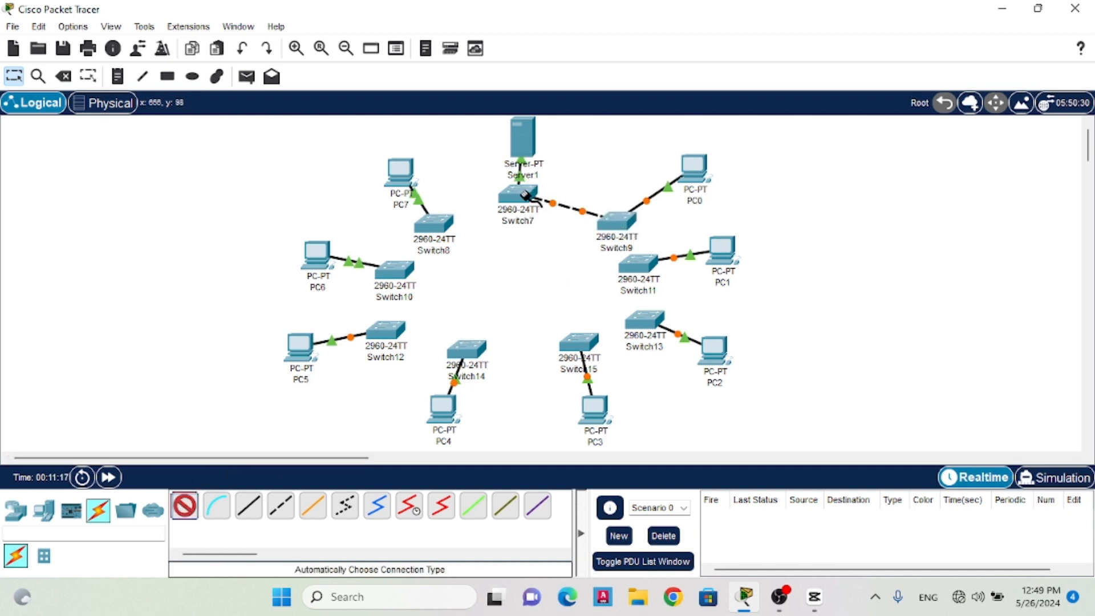
click(630, 228)
click(639, 263)
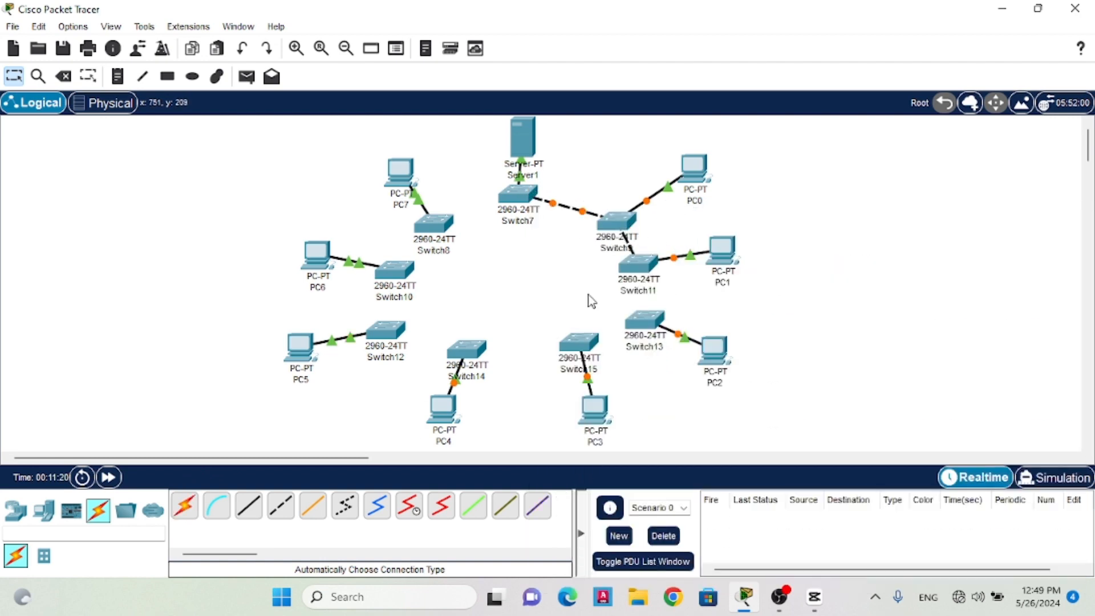
Link Switch11 to Switch13 and Switch13 to Switch15 with automatically chosen cables
click(188, 512)
click(650, 264)
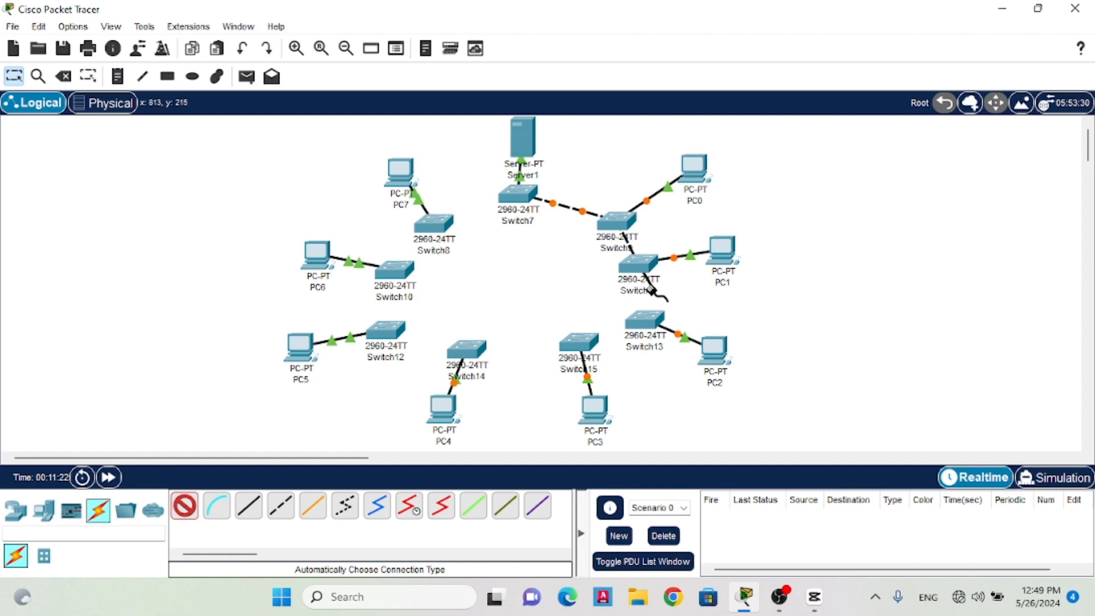
click(642, 319)
click(193, 509)
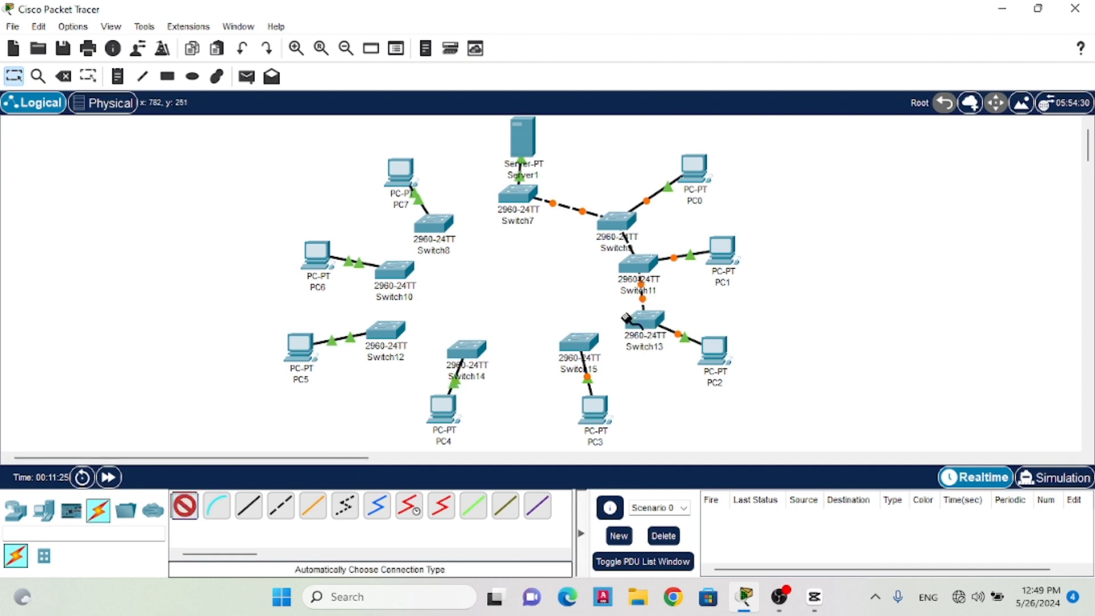
click(577, 342)
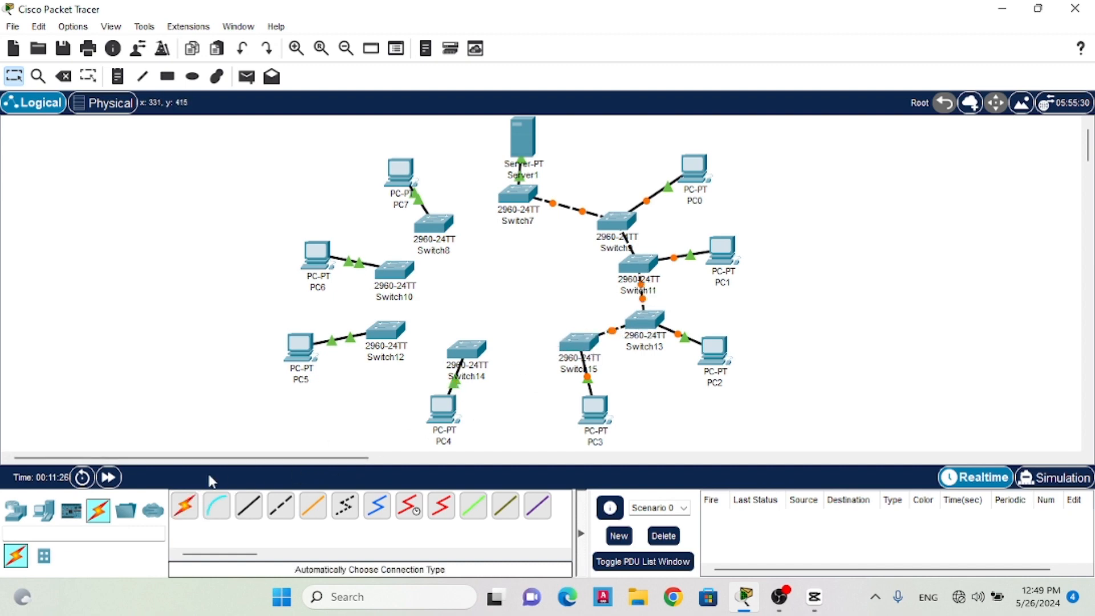
Link Switch15 to Switch14 and Switch14 to Switch12 with automatically chosen cables
click(181, 507)
click(577, 345)
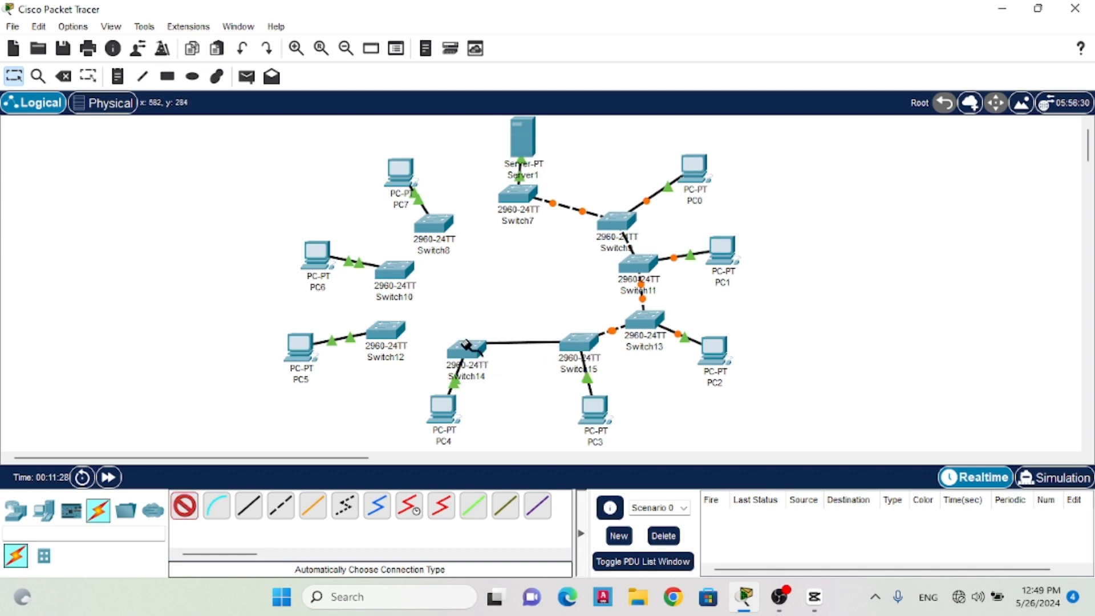
click(465, 350)
click(186, 507)
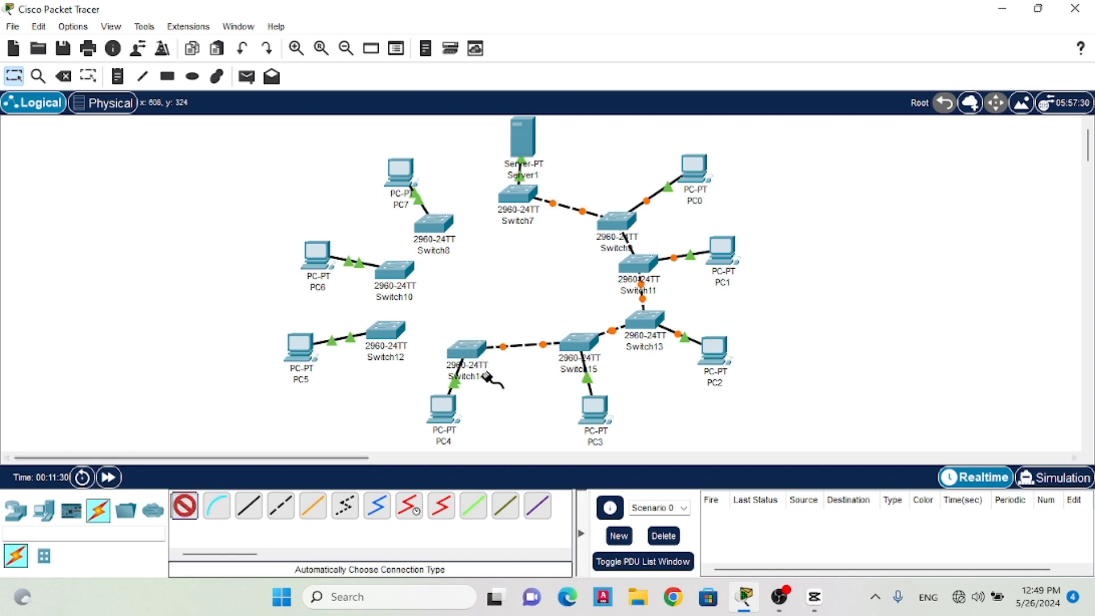
click(463, 349)
click(385, 329)
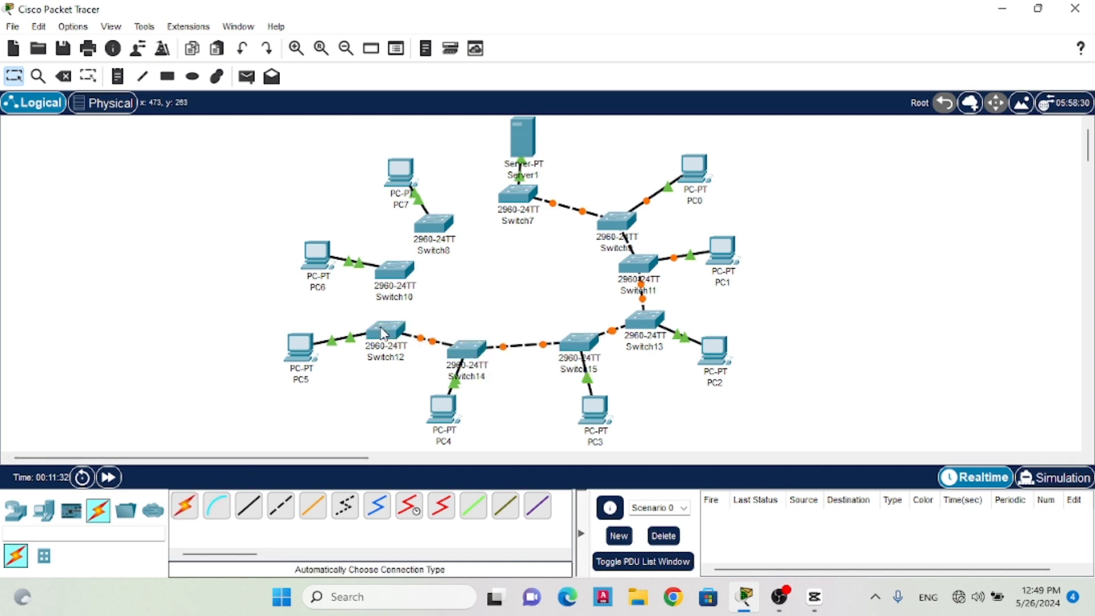
Link Switch12 to Switch10 and Switch10 to Switch8 with automatically chosen cables
click(181, 505)
click(387, 330)
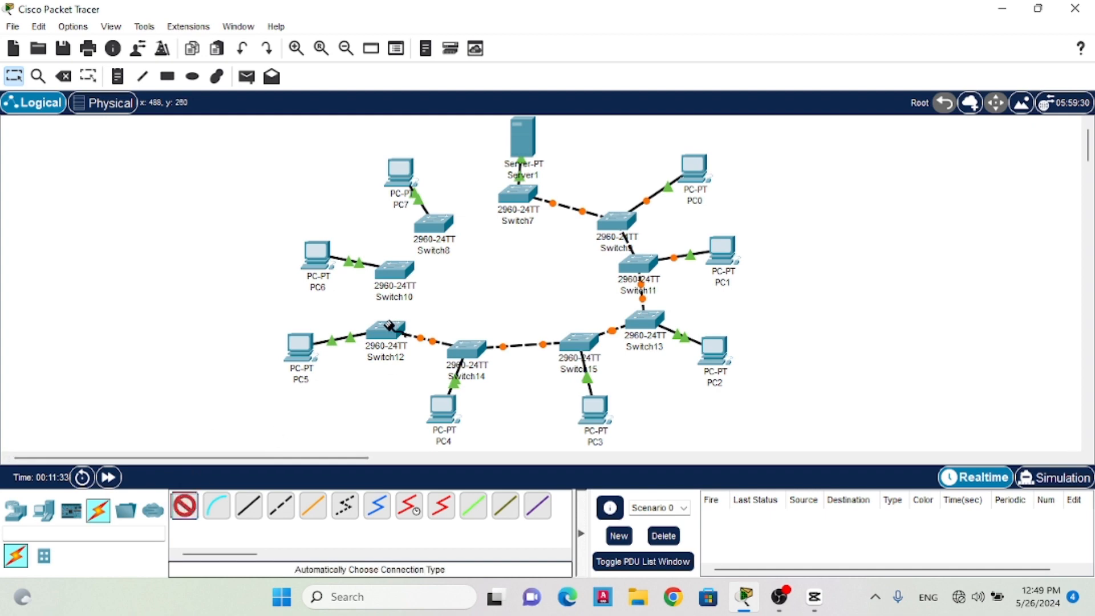
click(394, 269)
click(182, 505)
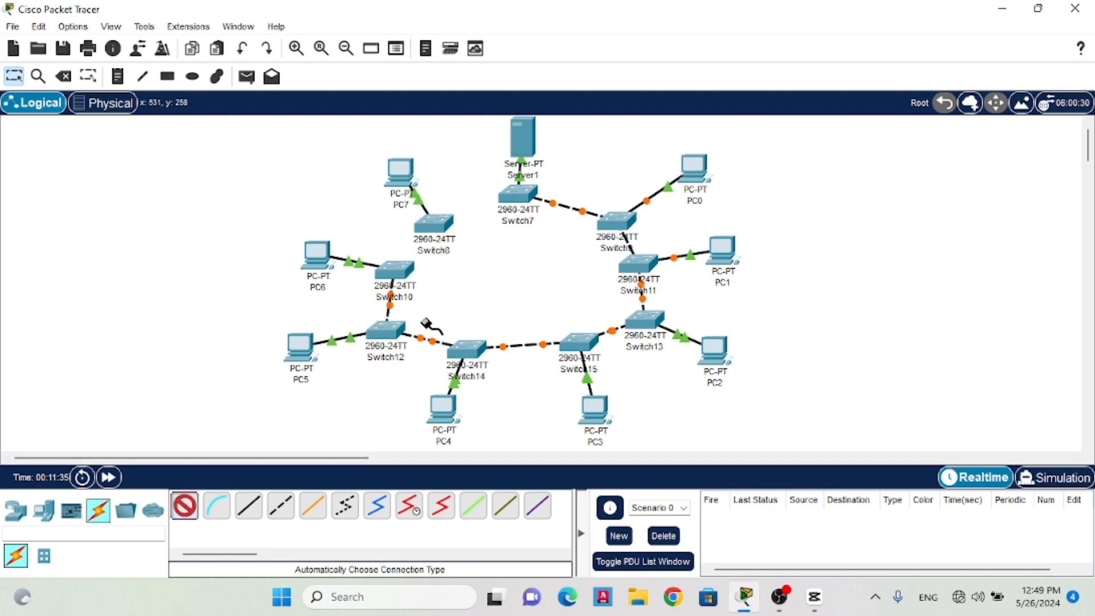
click(392, 260)
click(440, 217)
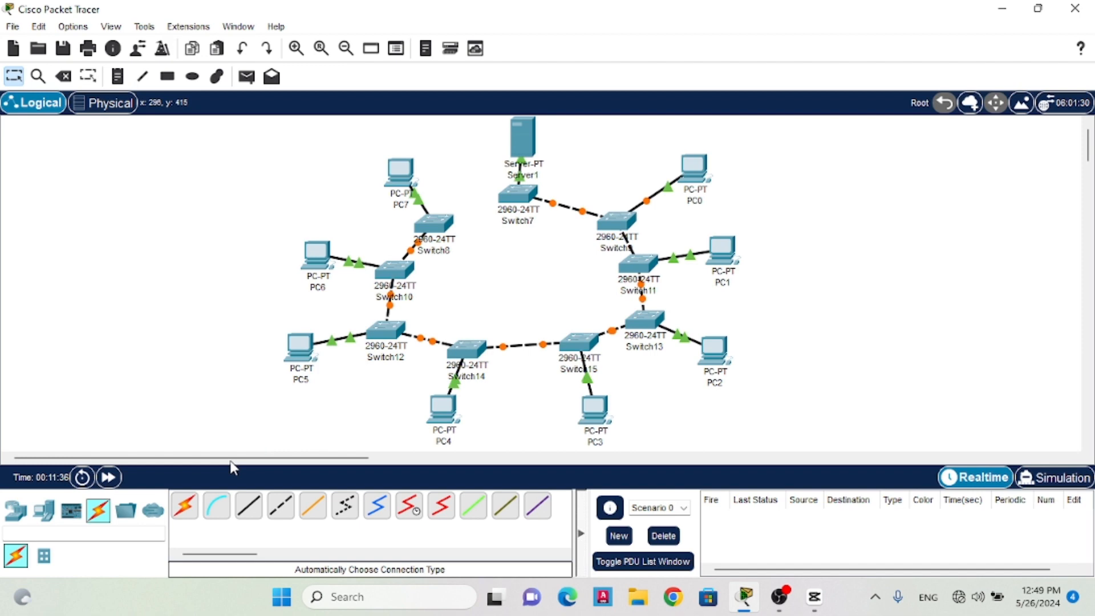
Close the switch ring by linking Switch8 to Switch7 with an automatically chosen cable
click(187, 509)
click(441, 215)
click(517, 194)
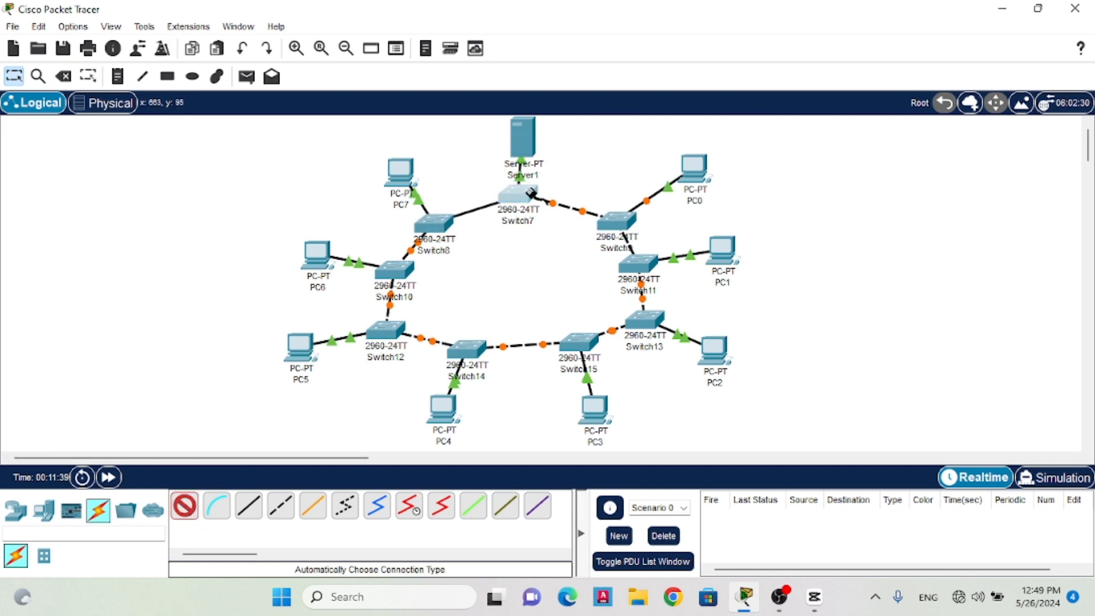
Add direct cross-links from Switch7 to Switch11 and from Switch7 to Switch13 with automatically chosen cables
click(181, 505)
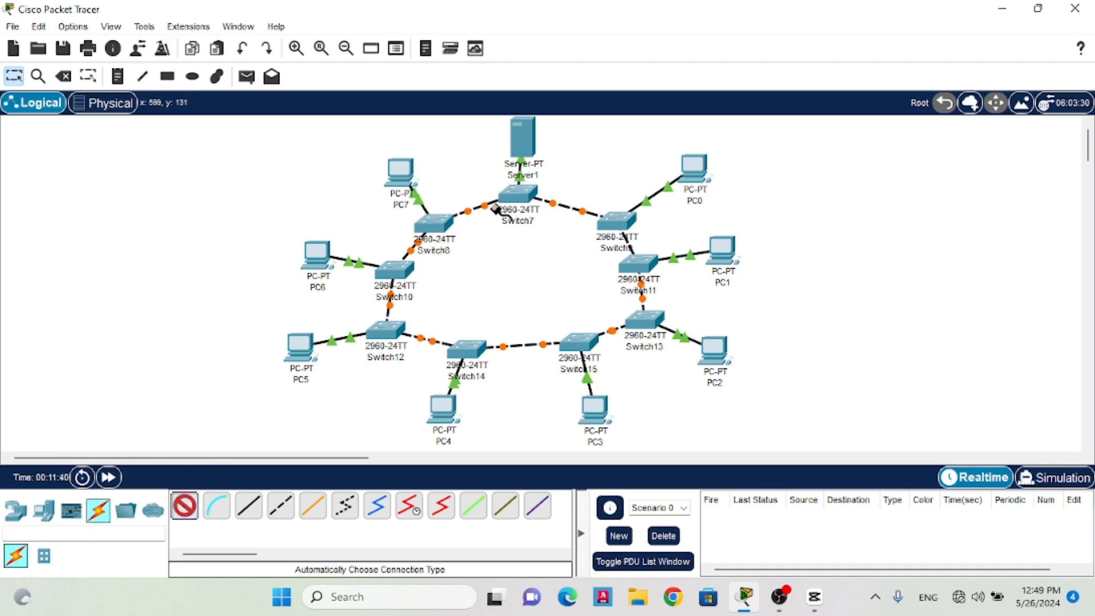
click(517, 193)
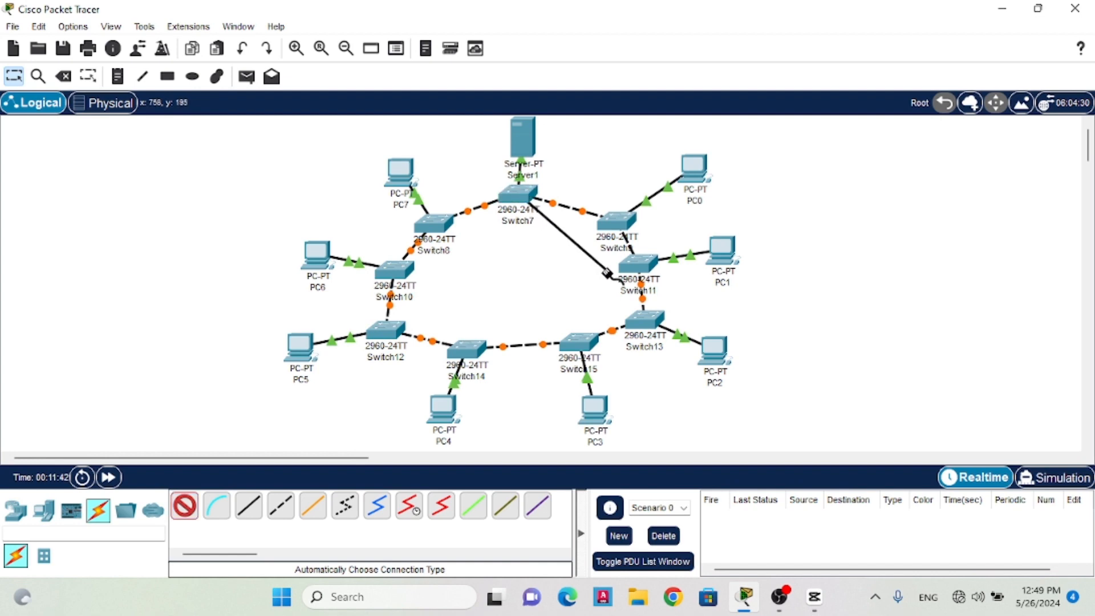
click(626, 262)
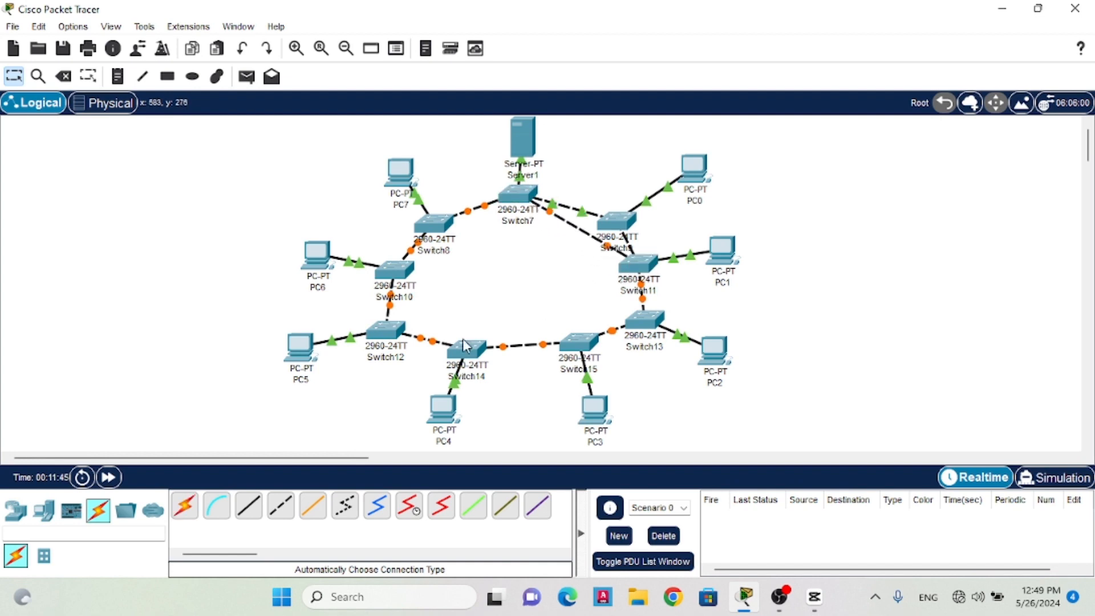
click(187, 515)
click(520, 197)
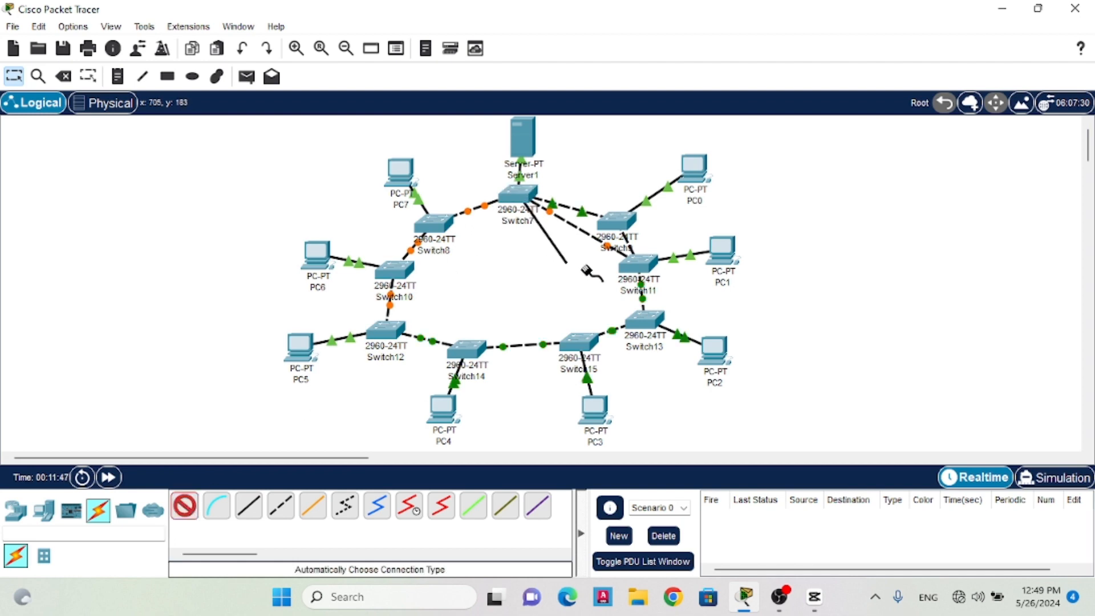
click(631, 323)
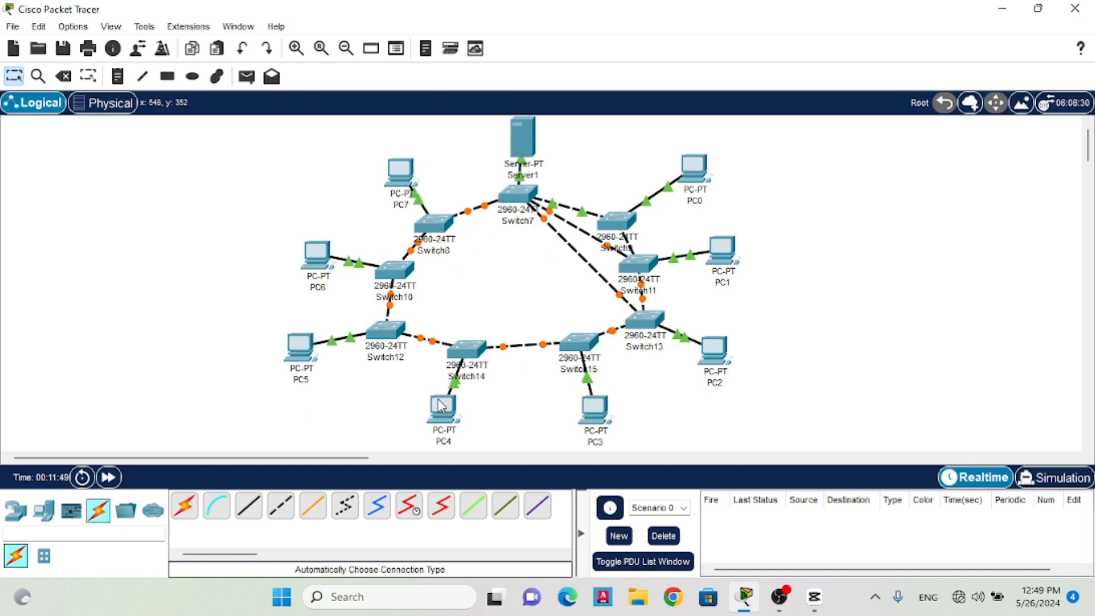
Add direct cross-links from Switch7 to Switch15 and from Switch7 to Switch14 with automatically chosen cables
click(185, 506)
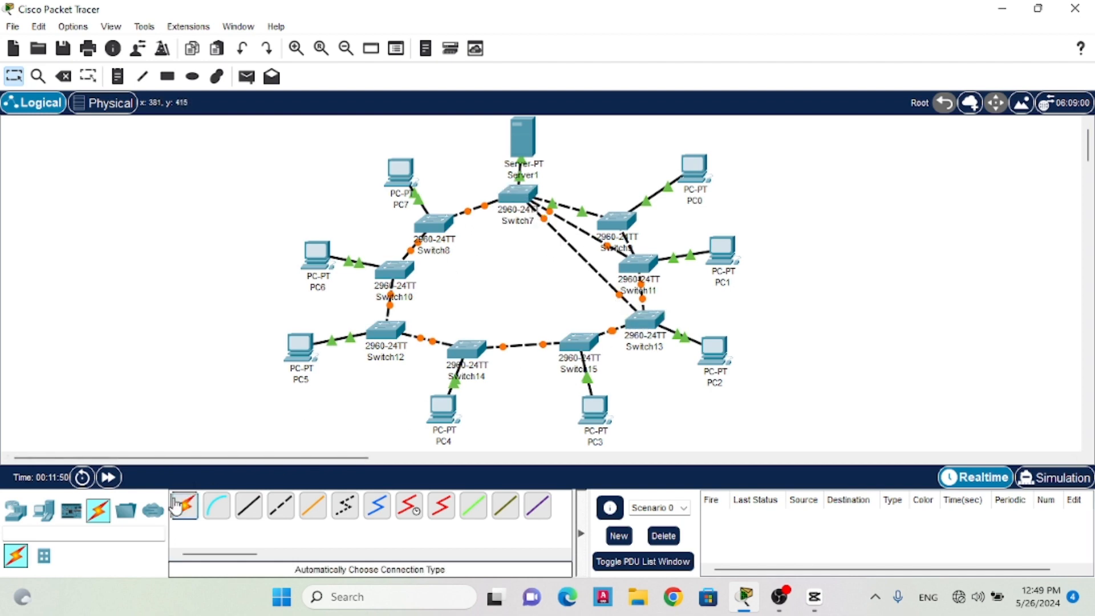
click(520, 196)
click(577, 343)
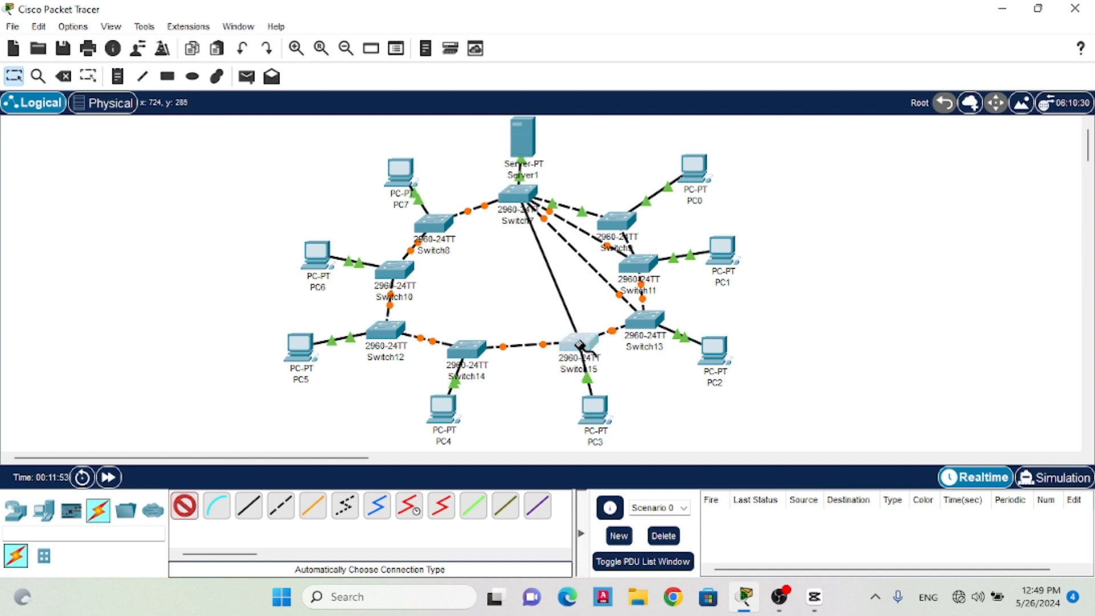
click(183, 505)
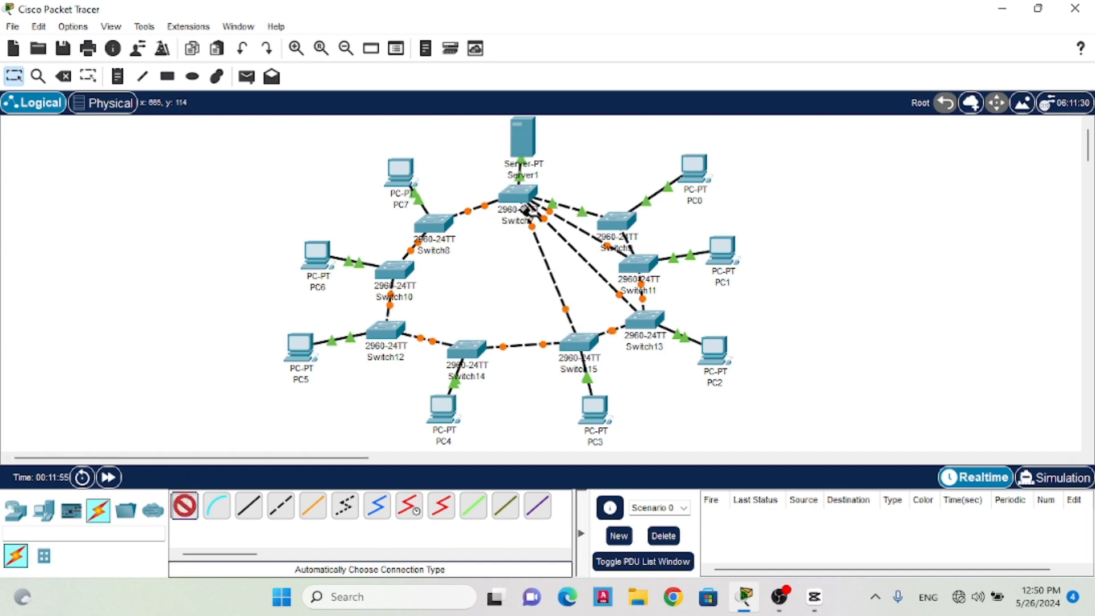
click(523, 208)
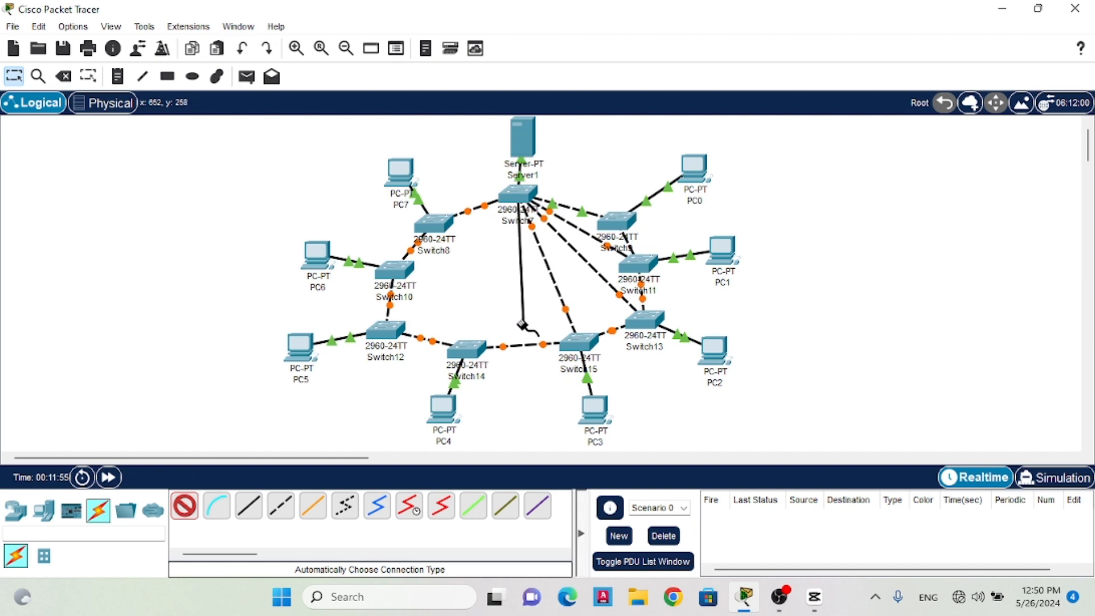
click(465, 349)
Add direct cross-links from Switch7 to Switch12 and from Switch7 to Switch10 with automatically chosen cables
click(184, 506)
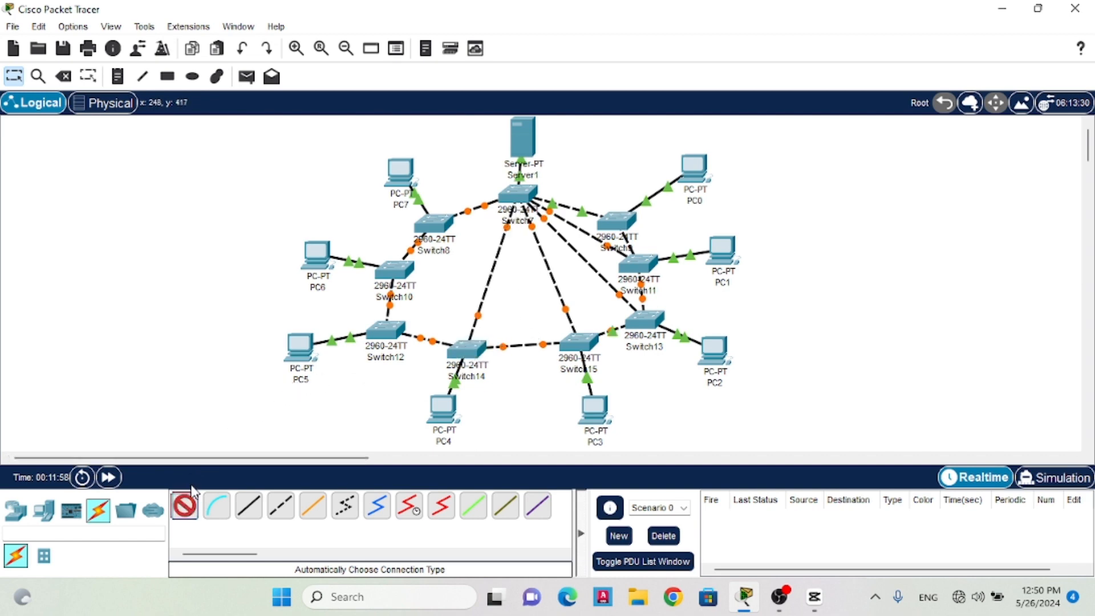
click(528, 185)
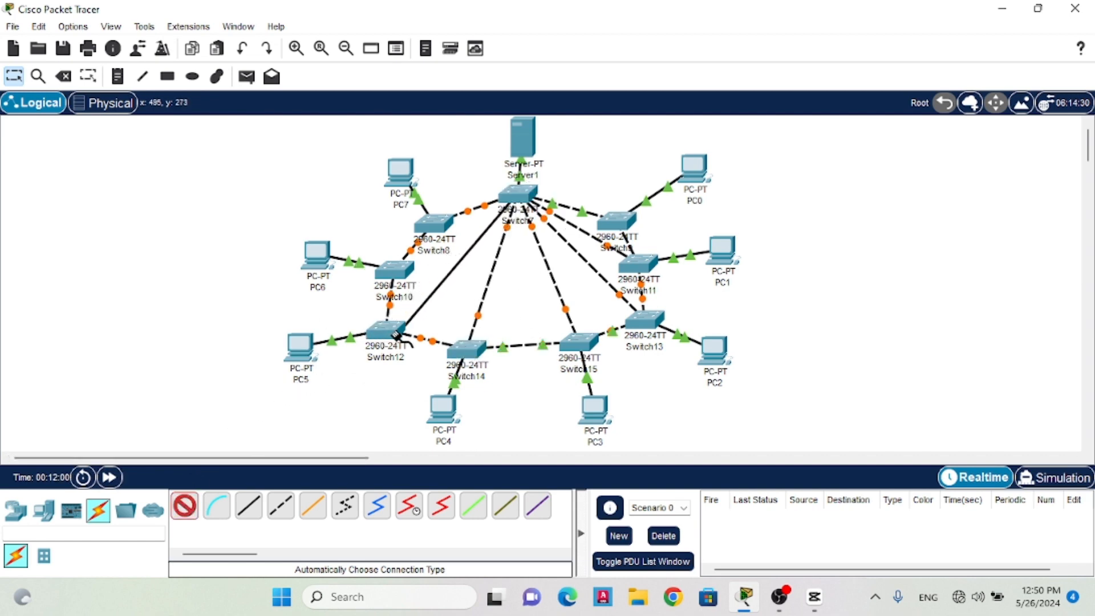
click(396, 337)
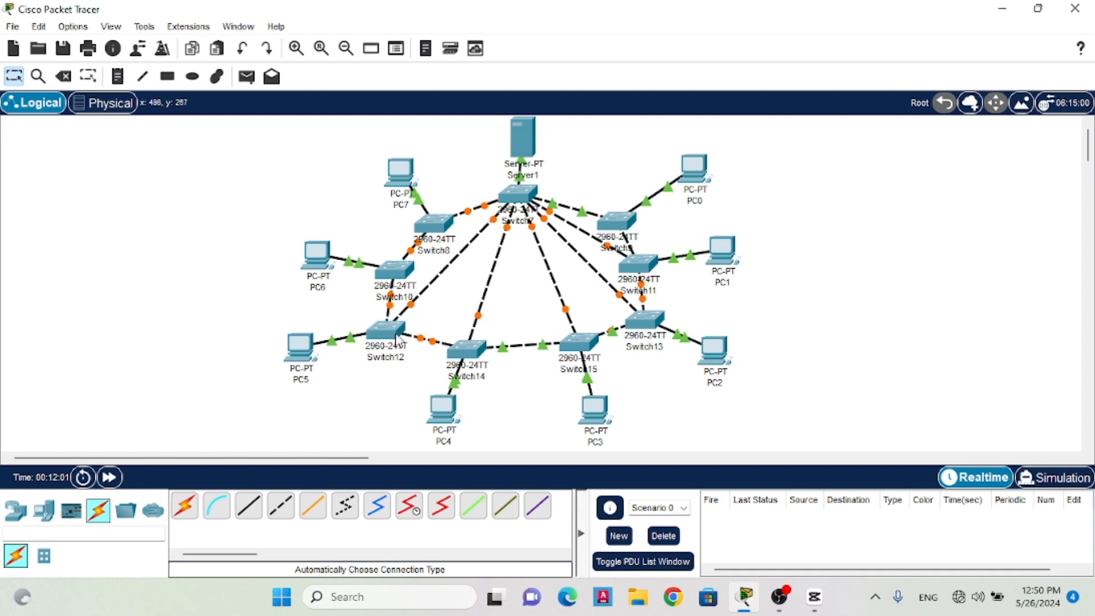
click(186, 504)
click(518, 193)
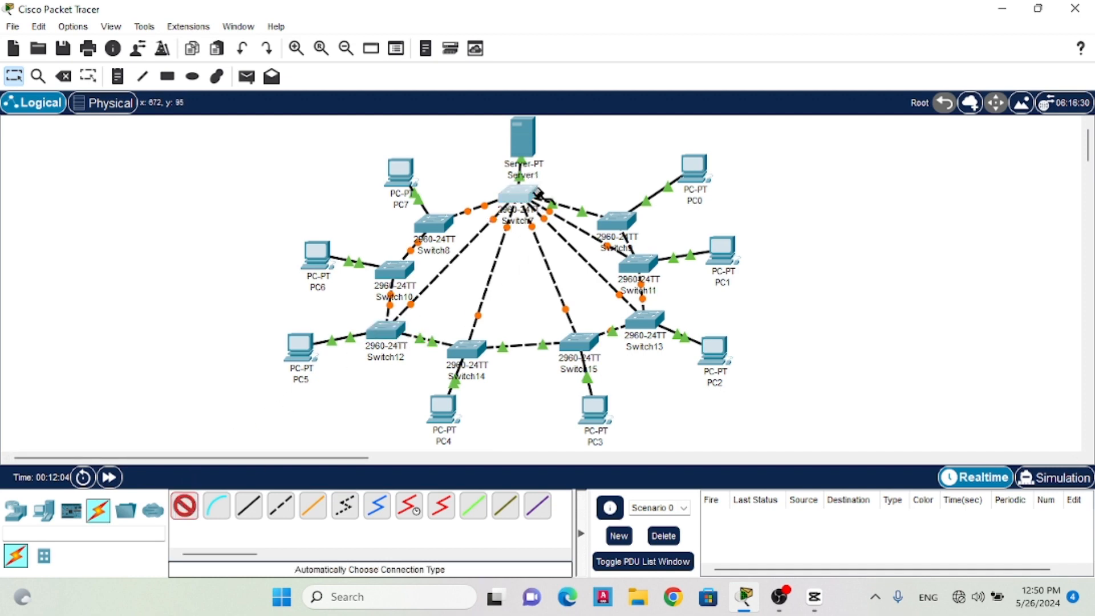
click(396, 271)
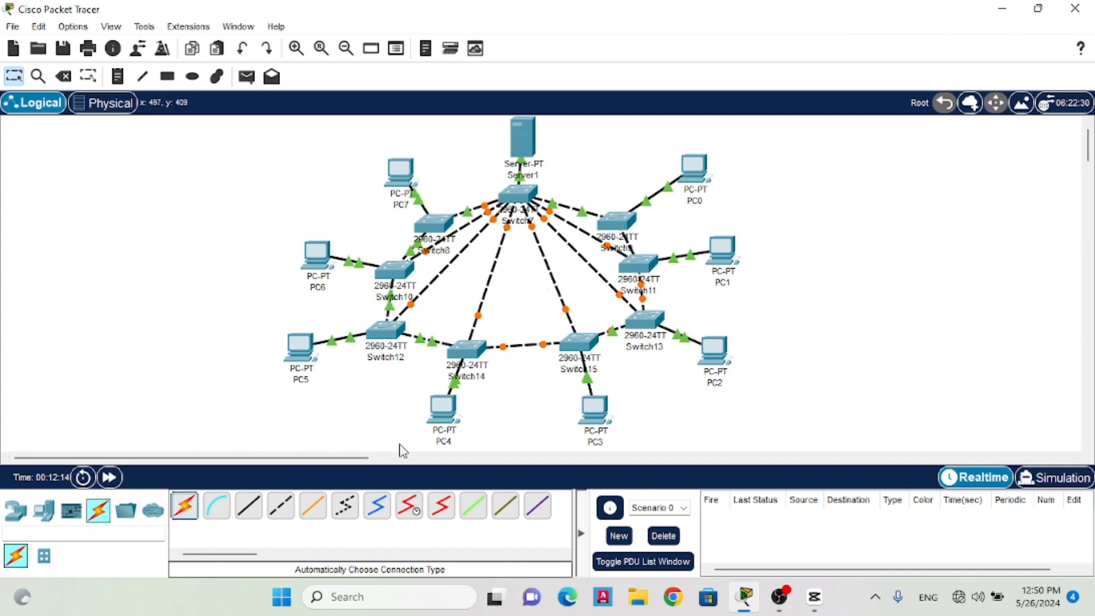
Cross-link Switch9 to Switch13 and Switch9 to Switch15 with automatically chosen cables
click(184, 505)
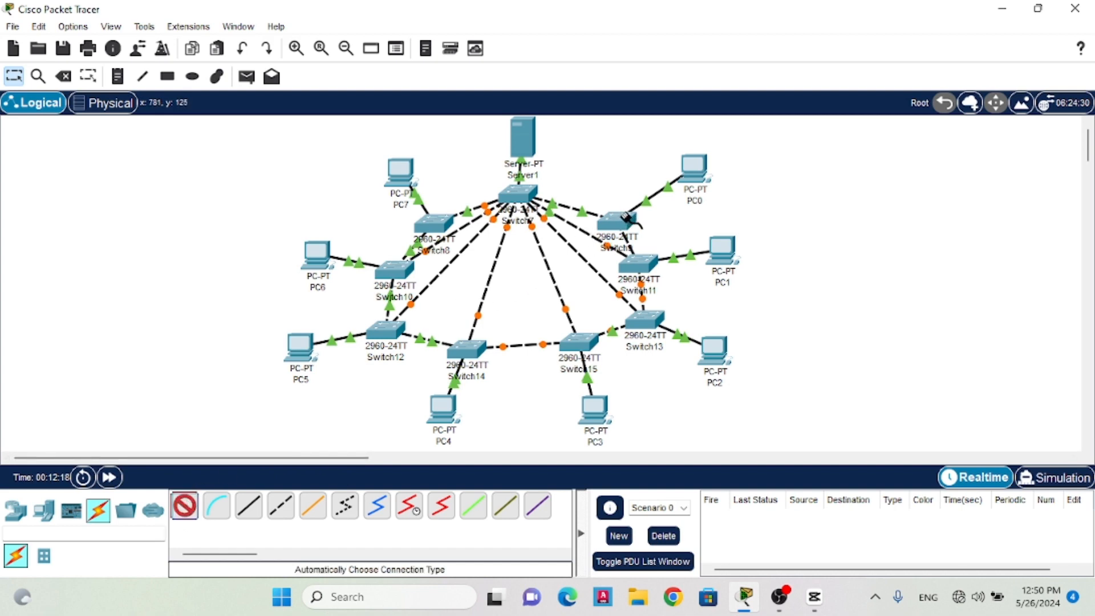
mouse_move(625, 216)
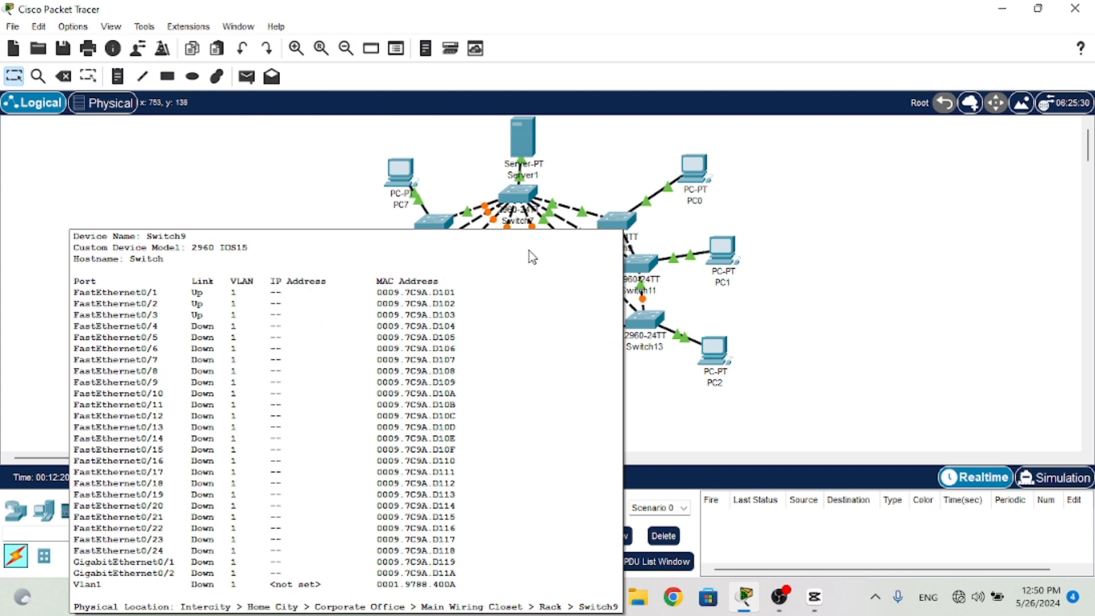
click(615, 218)
click(637, 341)
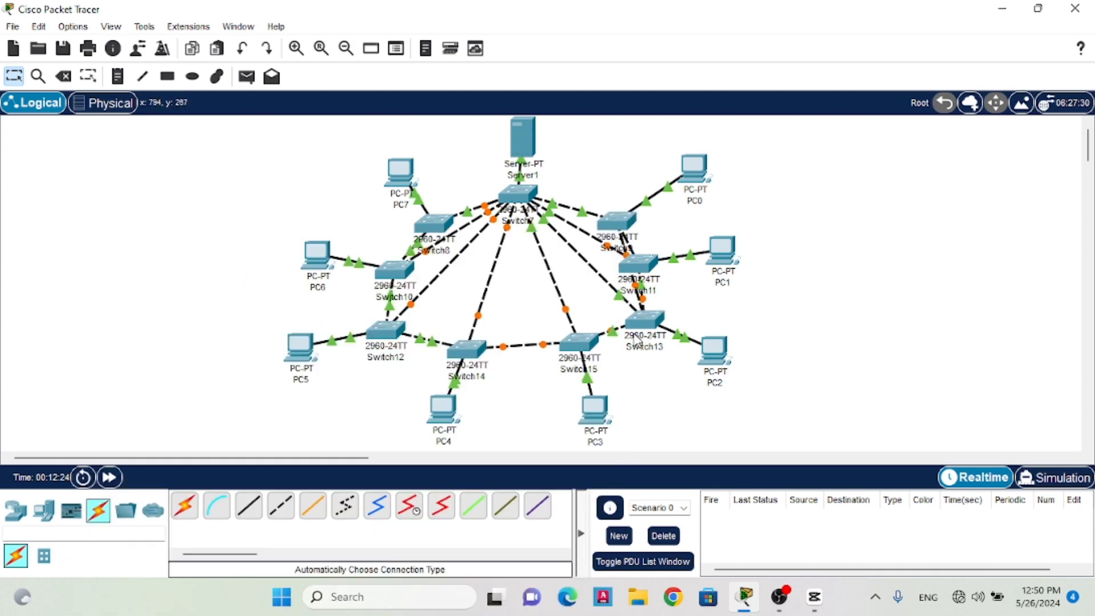
click(185, 505)
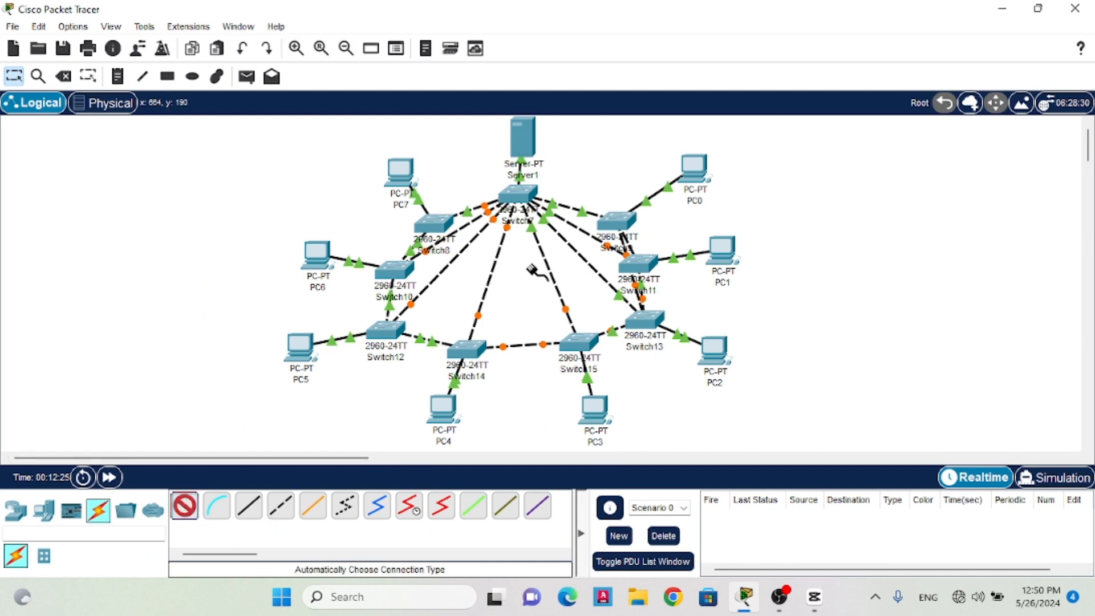
click(618, 220)
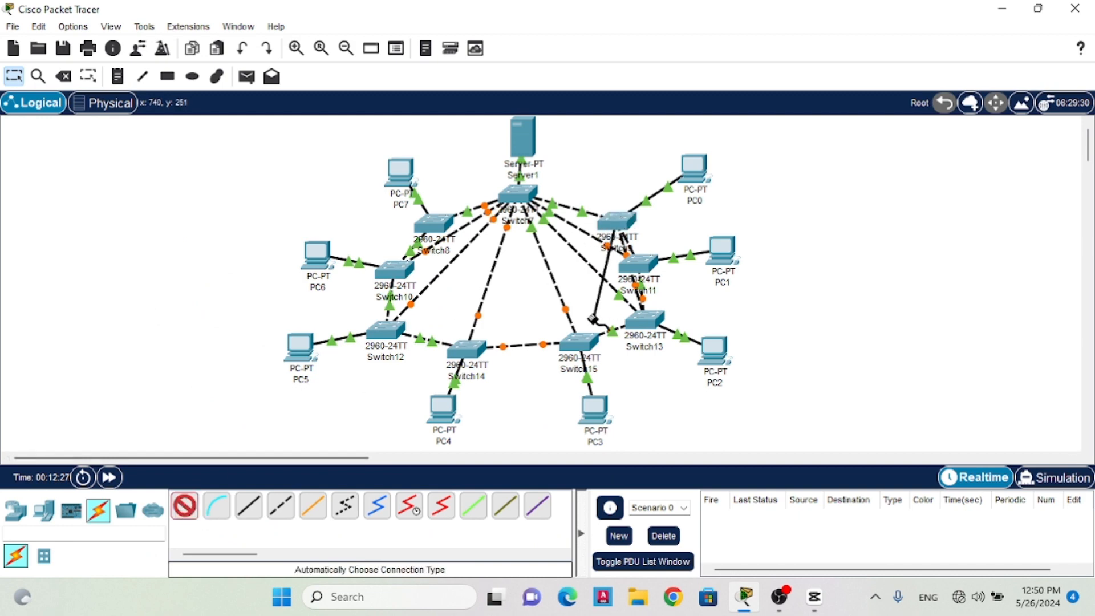
click(579, 342)
Cross-link Switch9 to Switch14 and Switch9 to Switch12 with automatically chosen cables
click(185, 506)
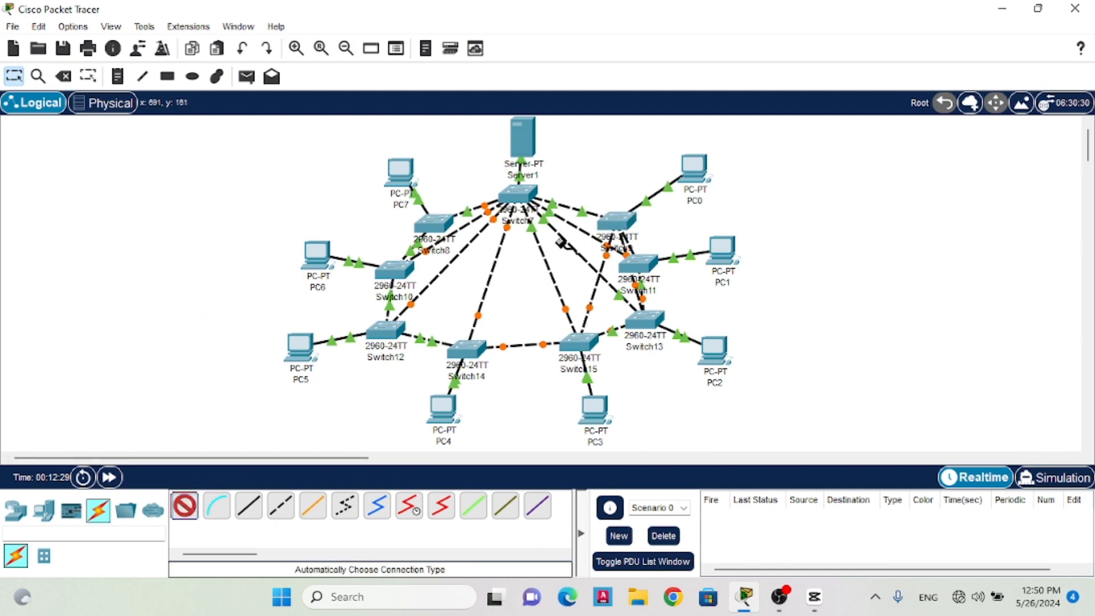
click(614, 220)
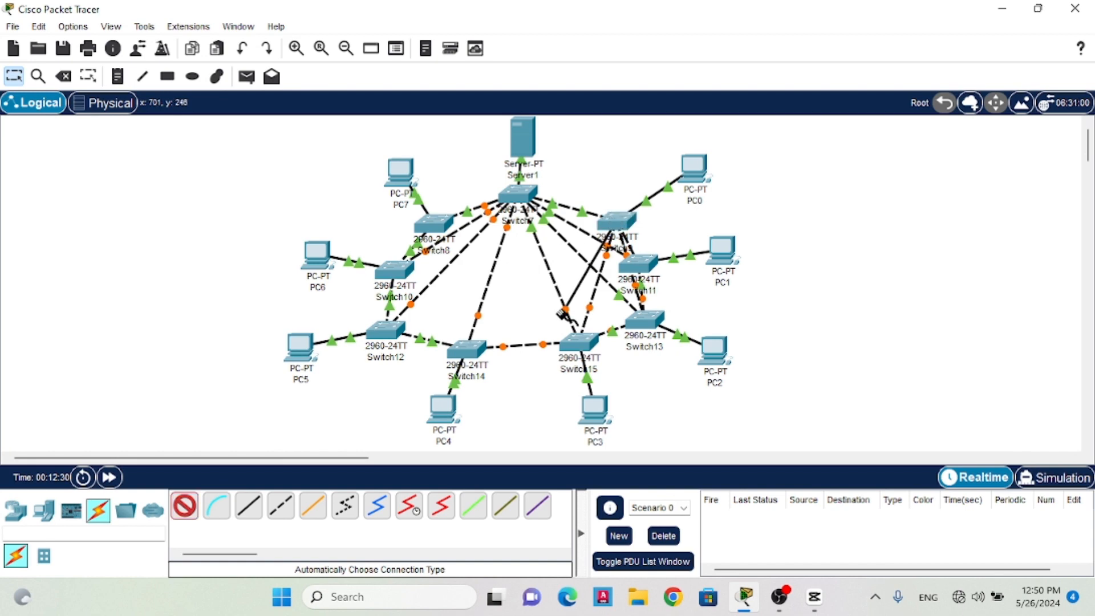
click(458, 352)
click(185, 507)
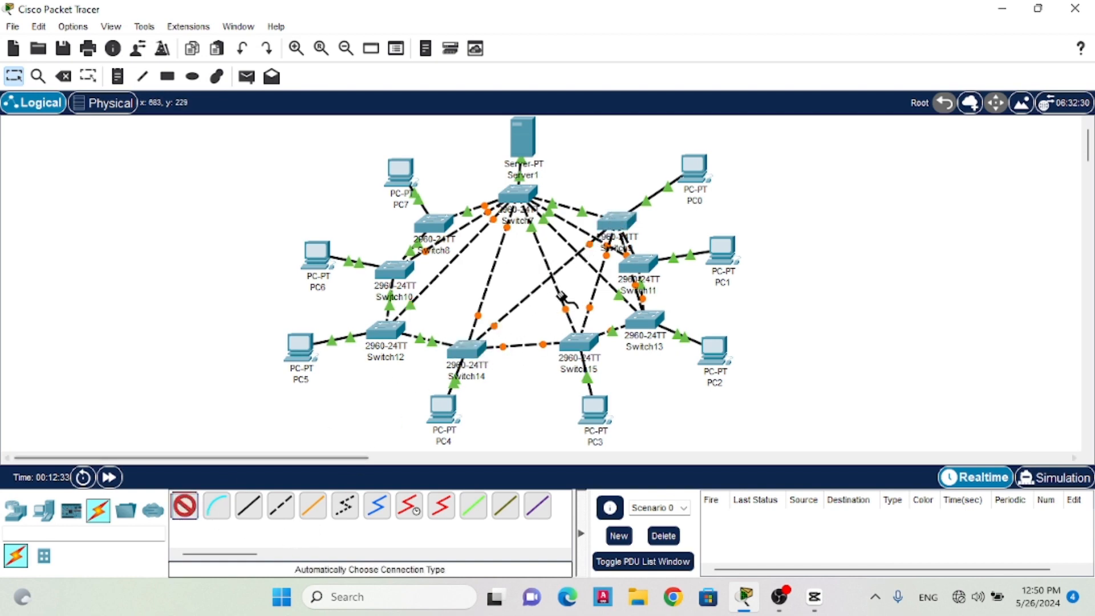
click(616, 219)
click(387, 332)
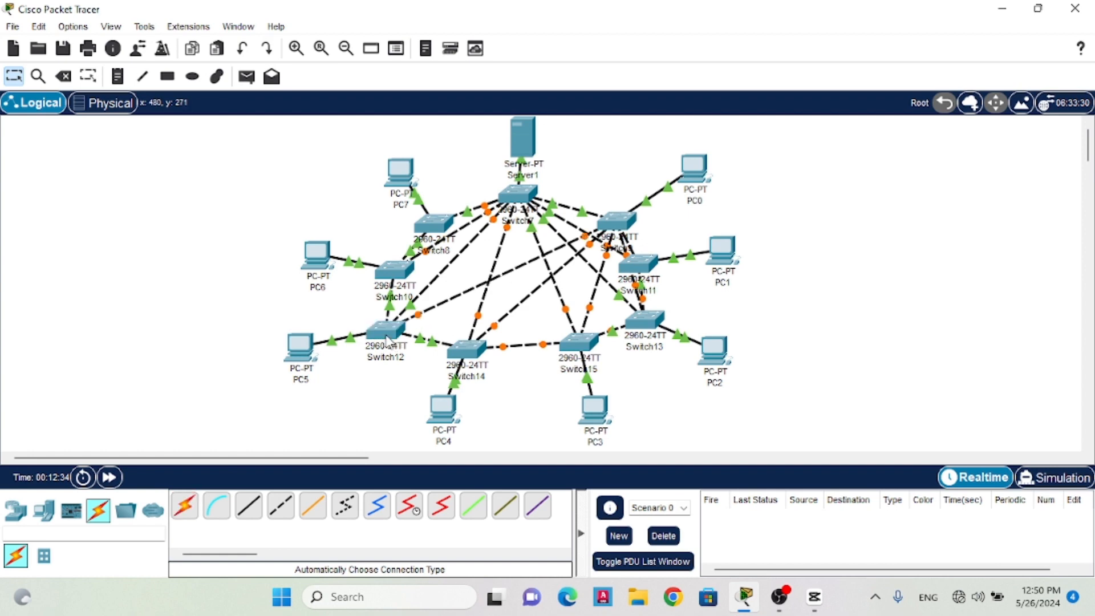
Cross-link Switch9 to Switch10 and Switch9 to Switch8 with automatically chosen cables
click(182, 511)
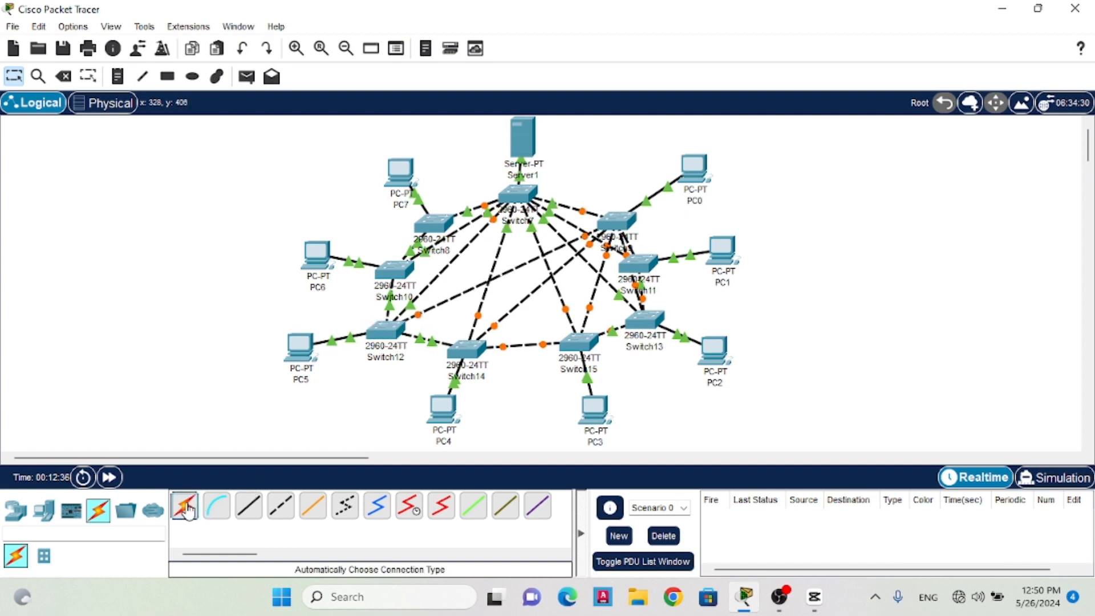
click(633, 219)
click(393, 269)
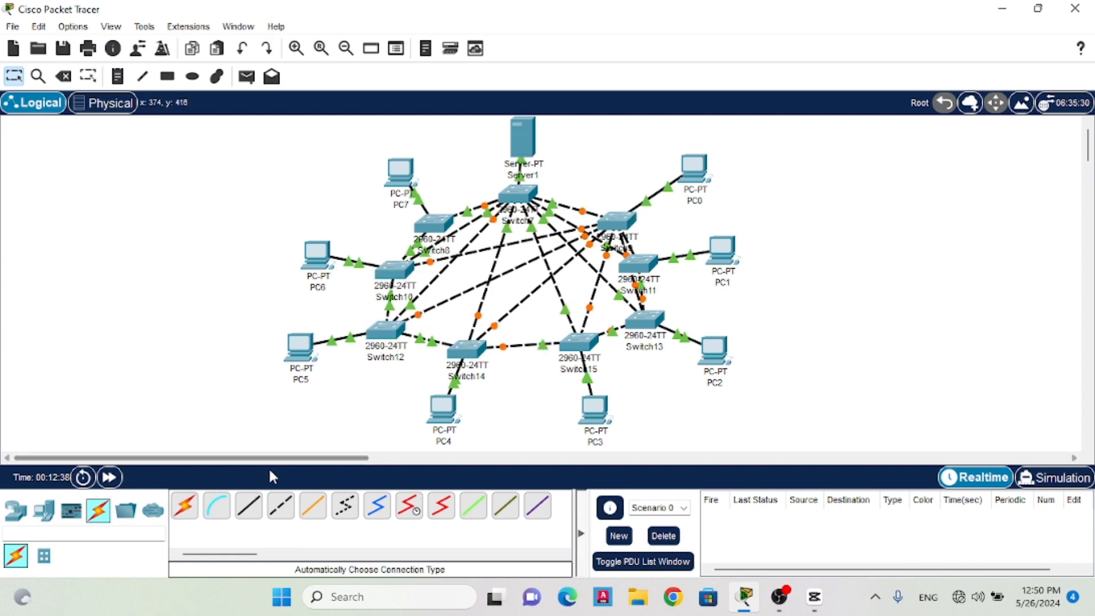
click(190, 512)
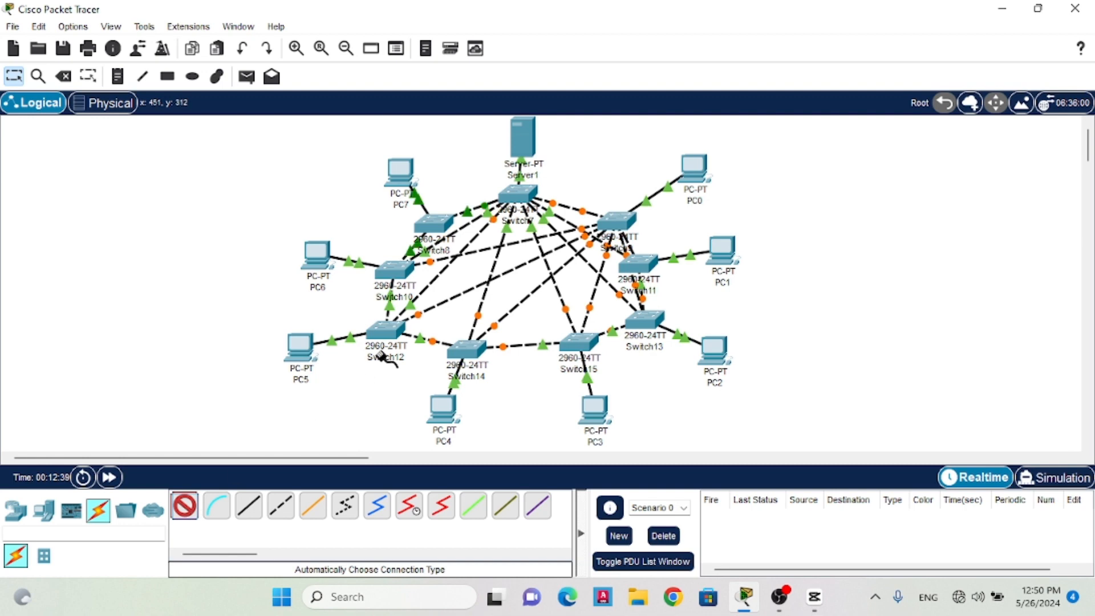
click(607, 223)
click(434, 222)
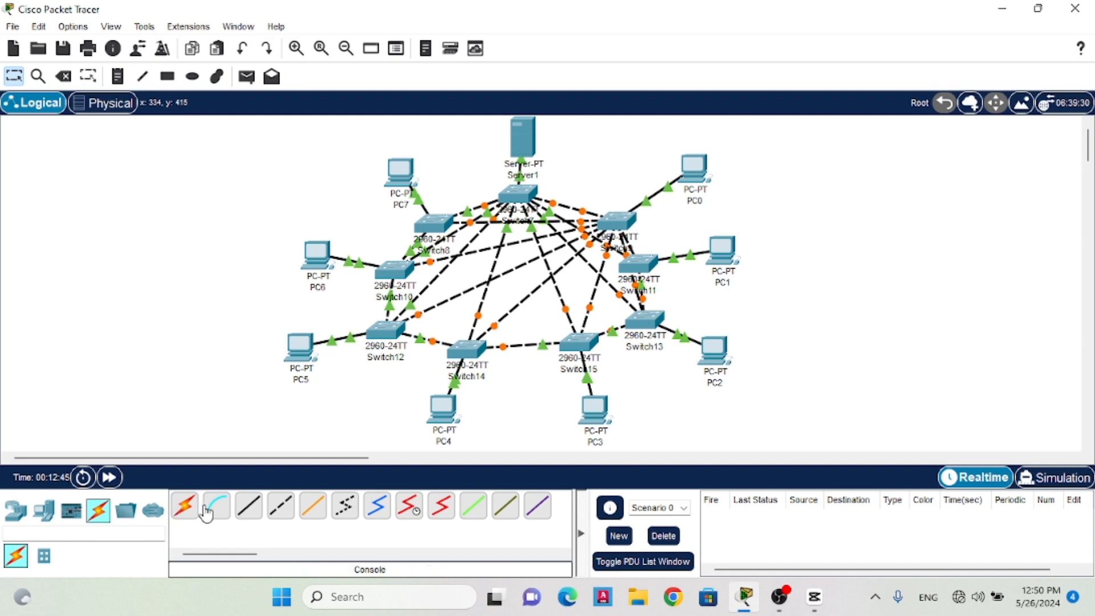
Cross-link Switch13 to Switch14 and Switch13 to Switch12 with automatically chosen cables
click(183, 507)
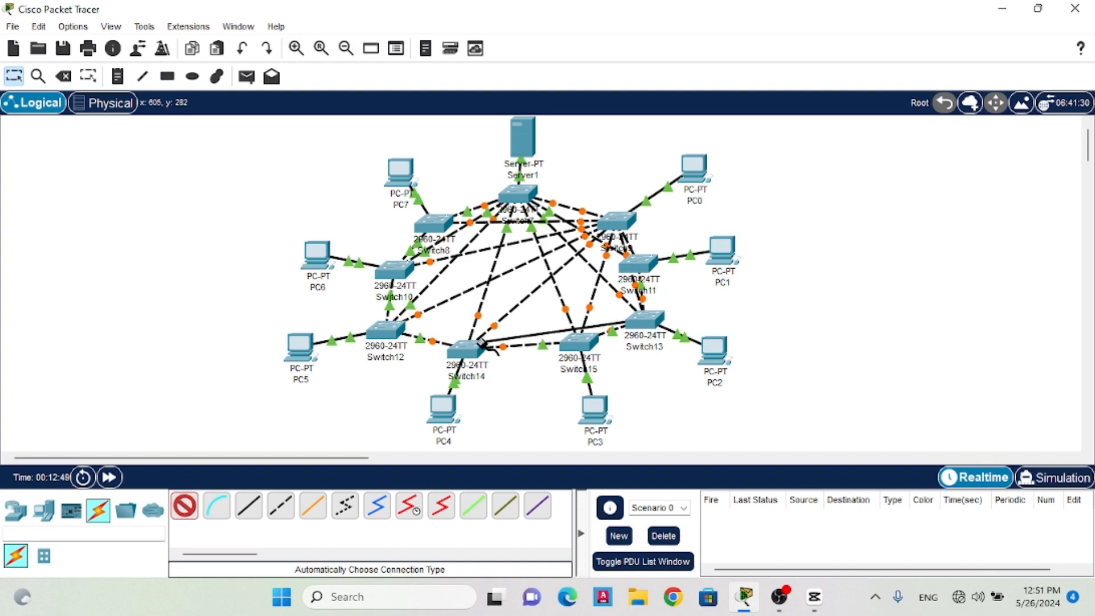
click(476, 347)
click(189, 506)
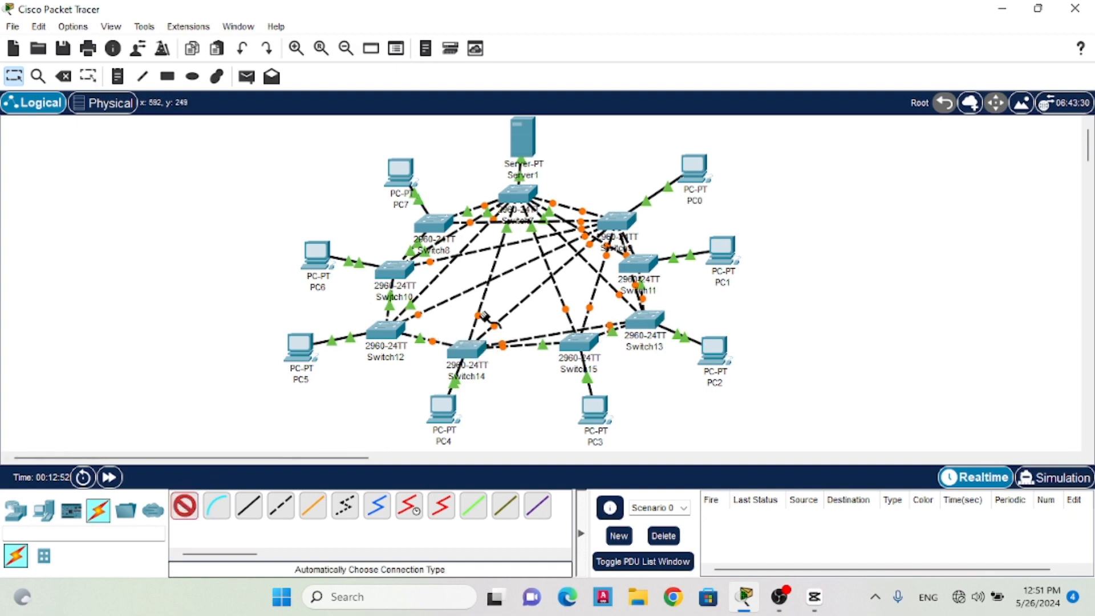
click(642, 321)
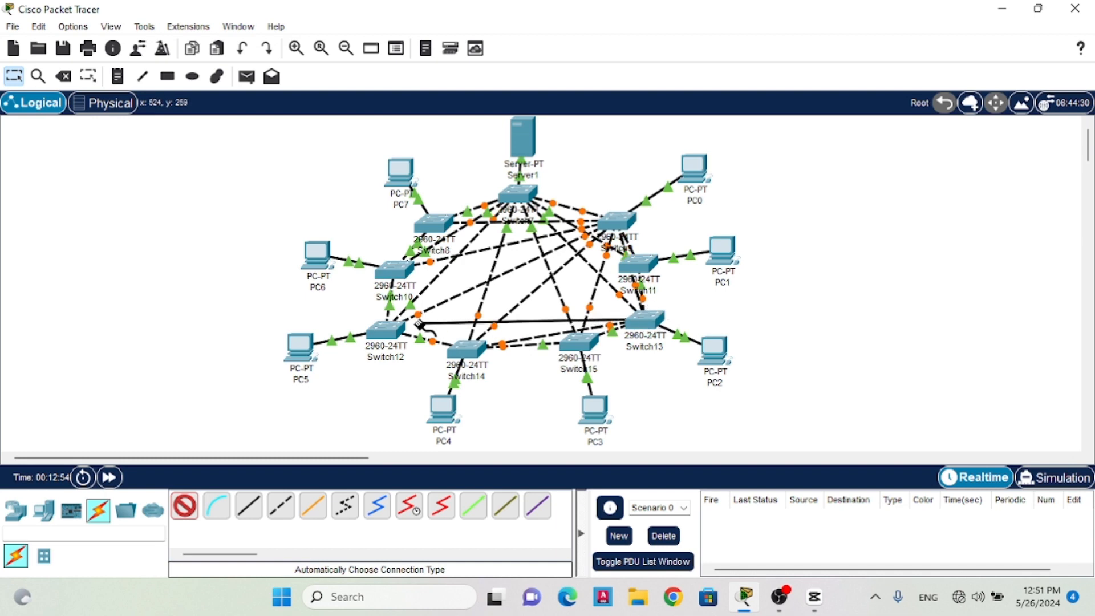
click(388, 334)
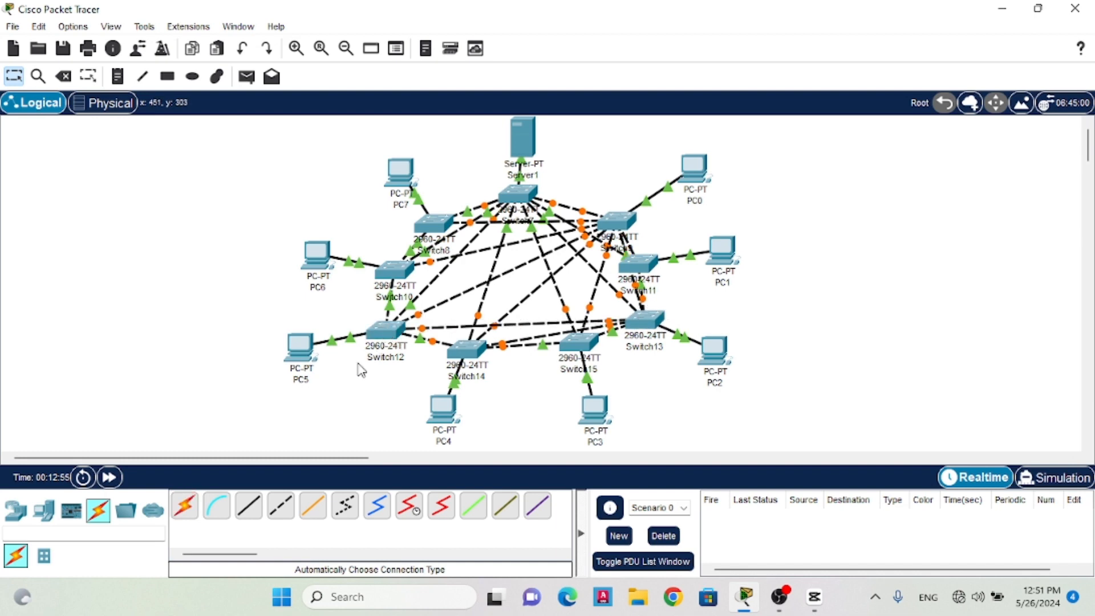
Cross-link Switch13 to Switch10 and Switch13 to Switch8 with automatically chosen cables
click(189, 506)
click(656, 317)
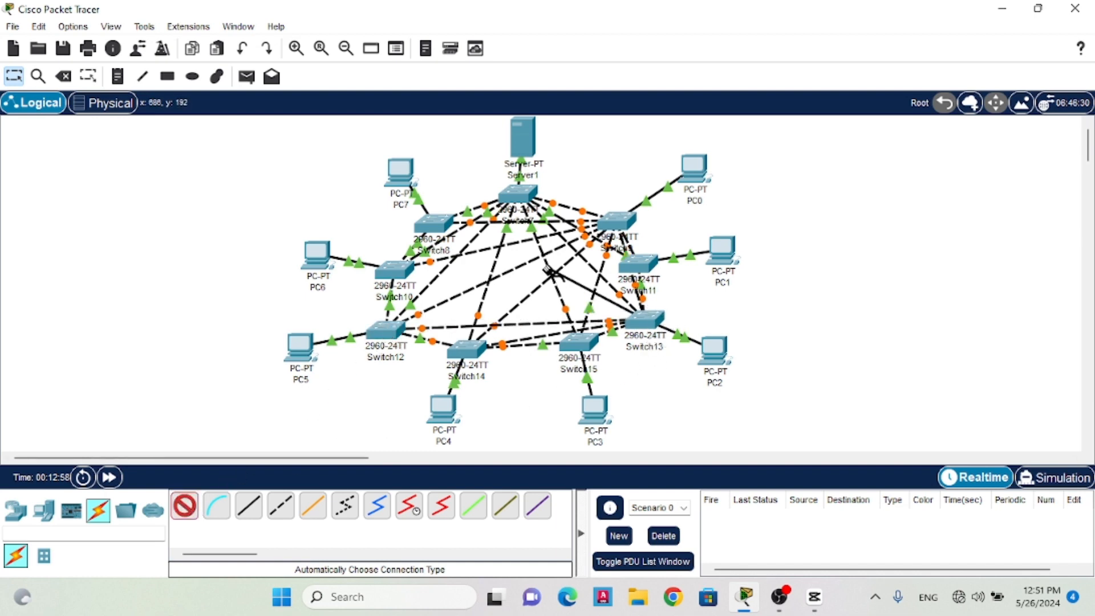
click(395, 270)
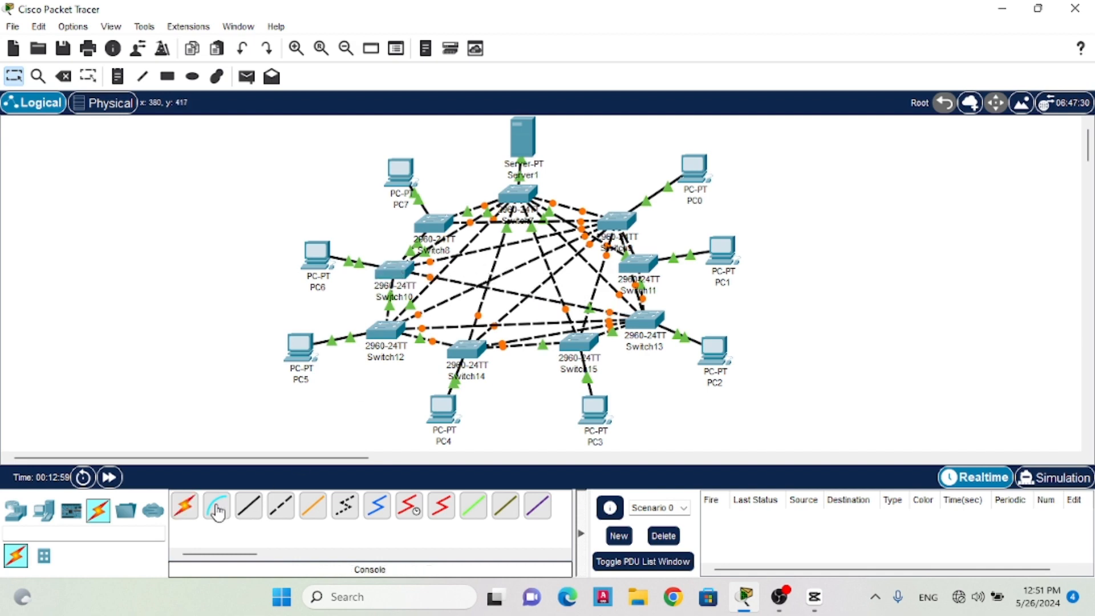
click(189, 507)
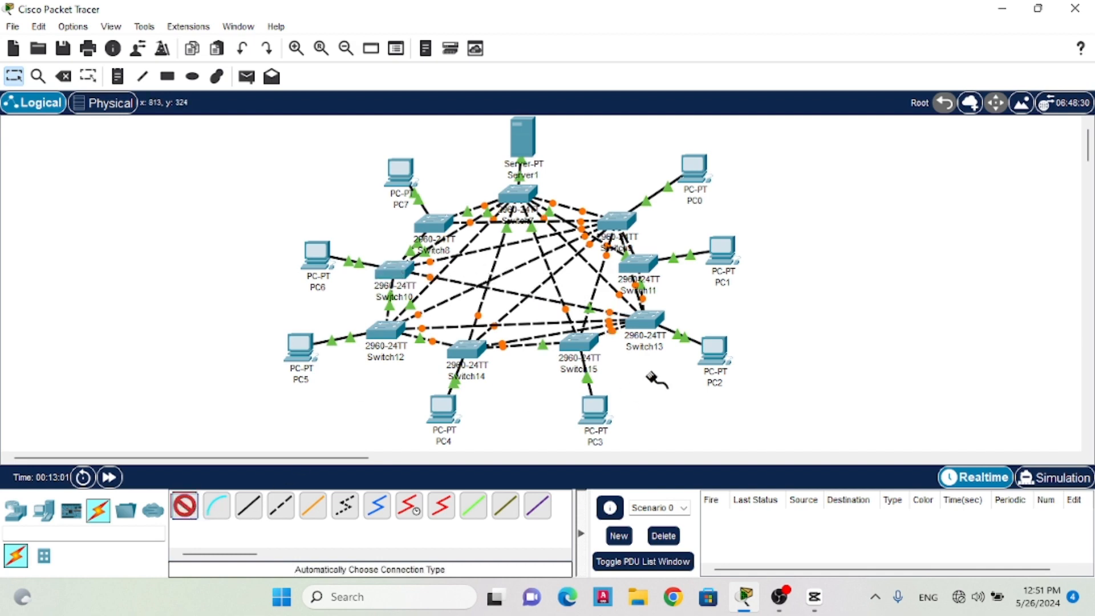
click(644, 312)
click(434, 222)
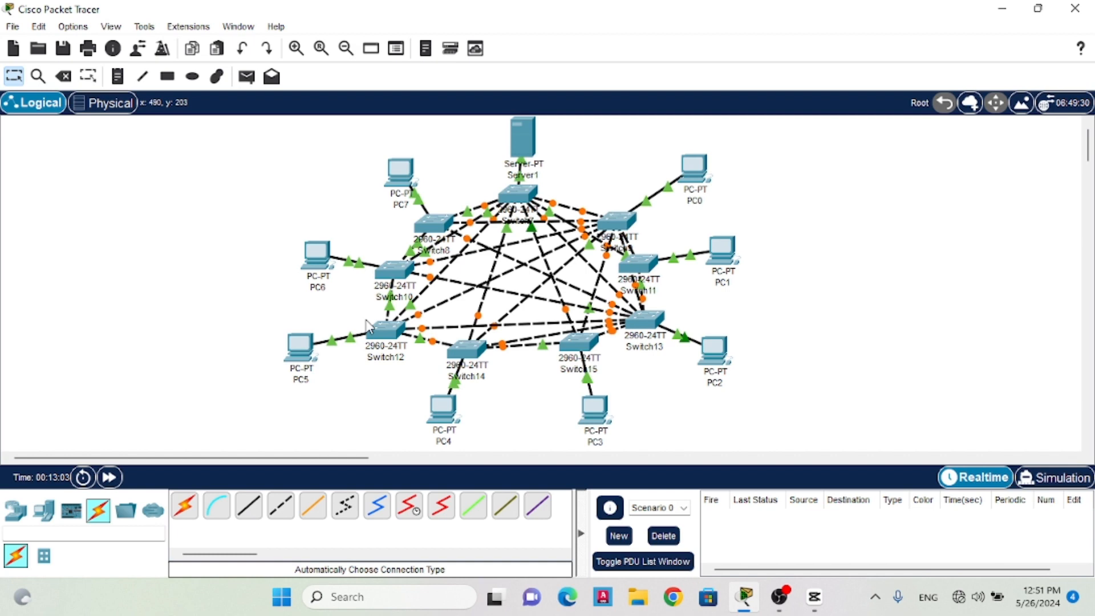
Add a second link from Switch13 to Switch7 and another from Switch13 to Switch9 with automatically chosen cables
click(185, 506)
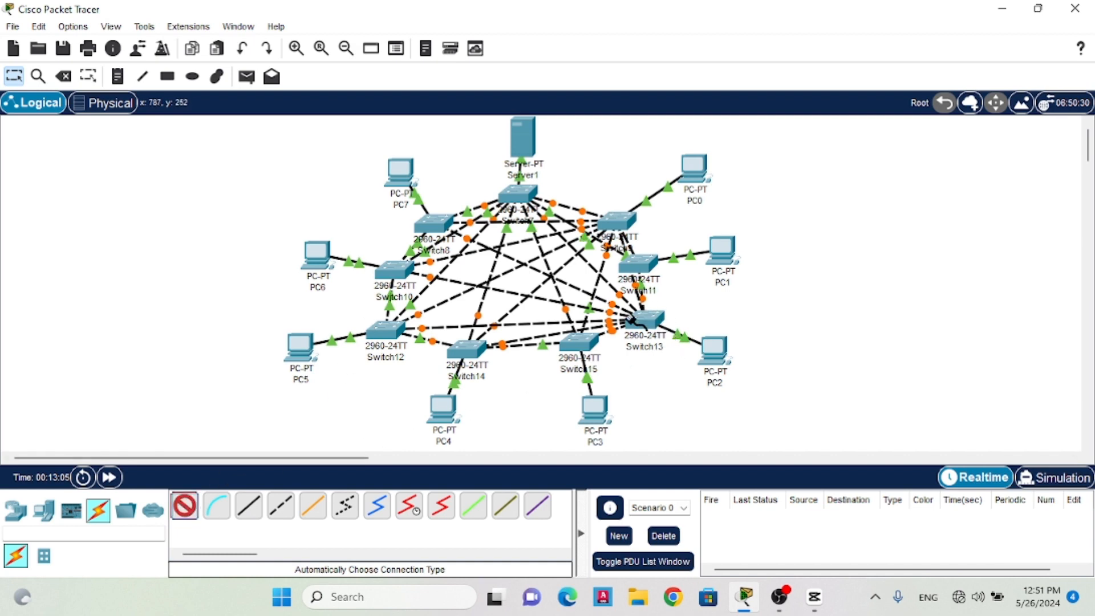
click(630, 319)
click(516, 195)
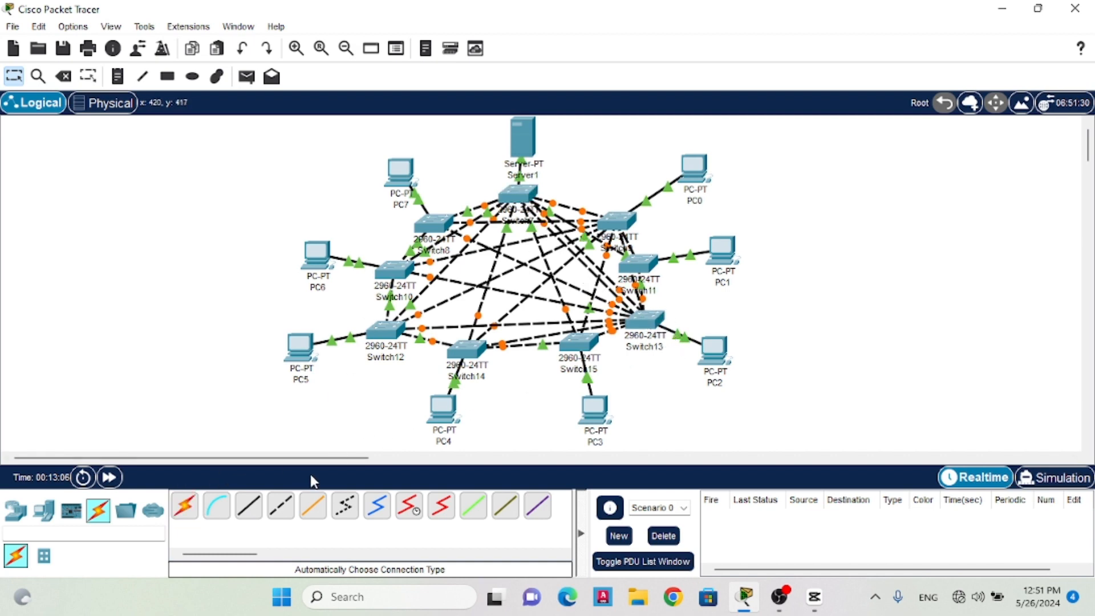
click(184, 507)
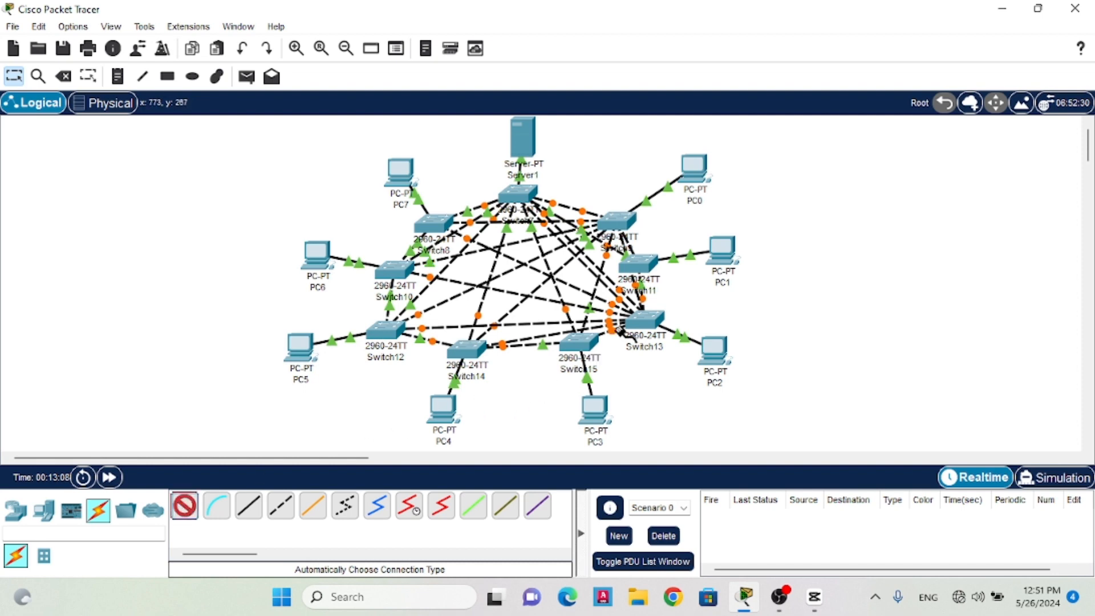
click(644, 318)
click(613, 222)
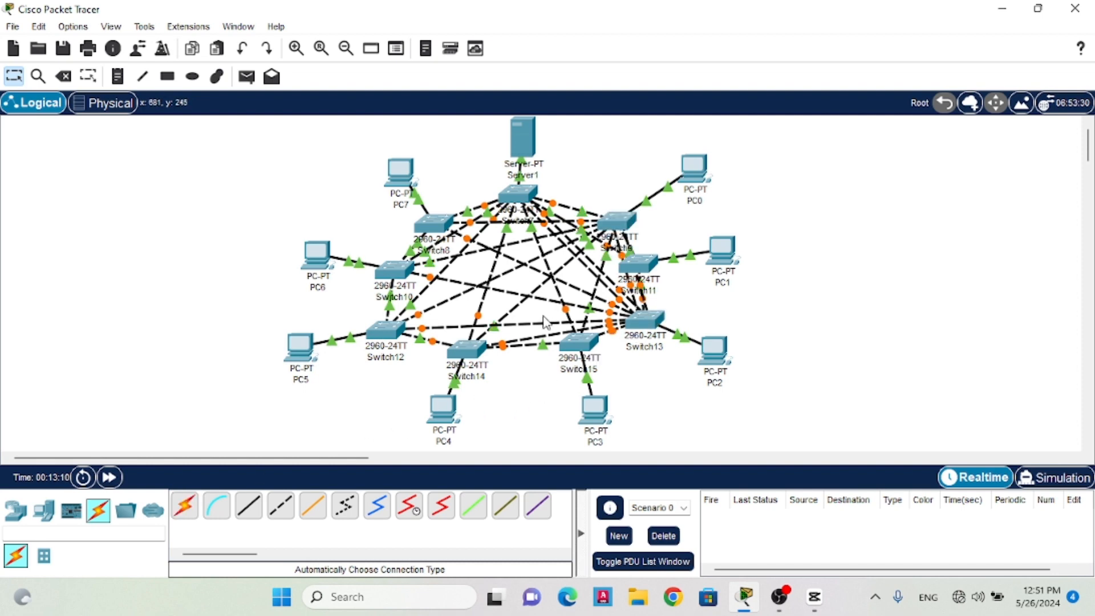
Cross-link Switch15 to Switch12 and Switch15 to Switch10 with automatically chosen cables
click(185, 507)
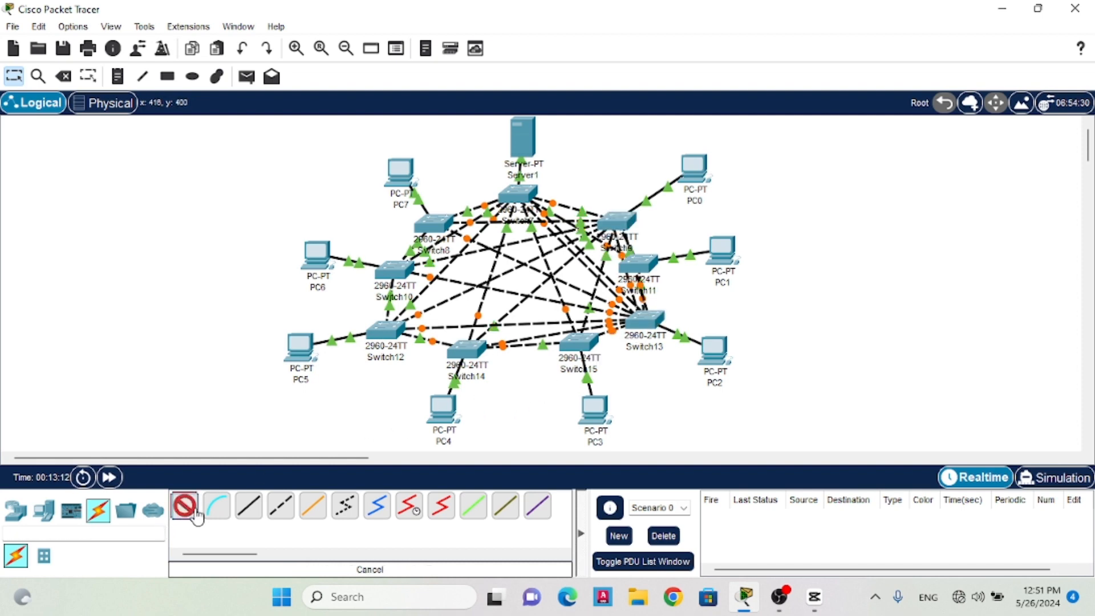
click(581, 338)
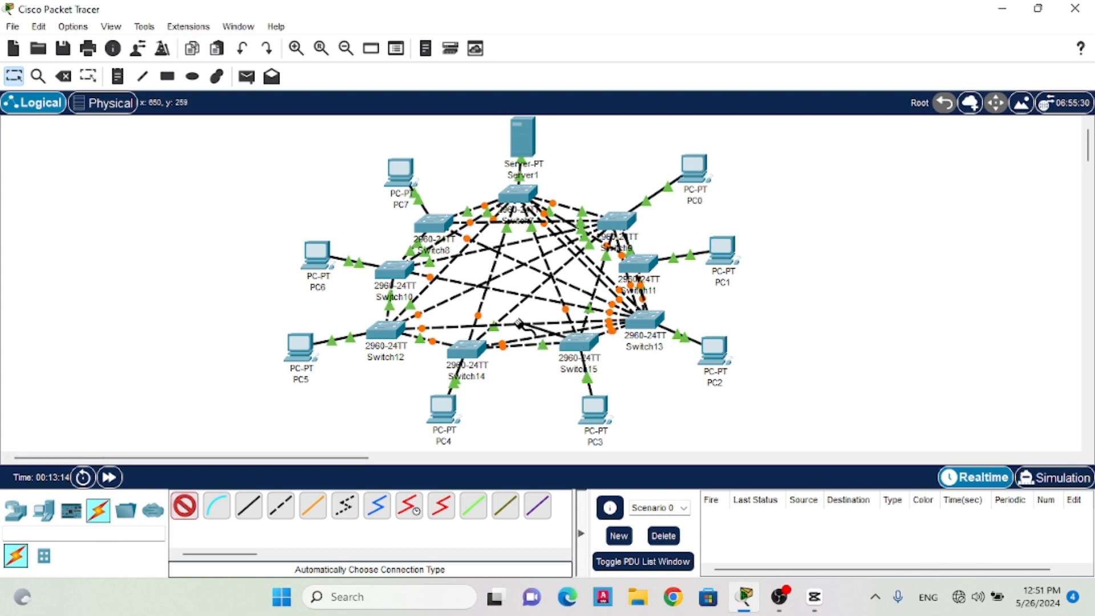
click(385, 330)
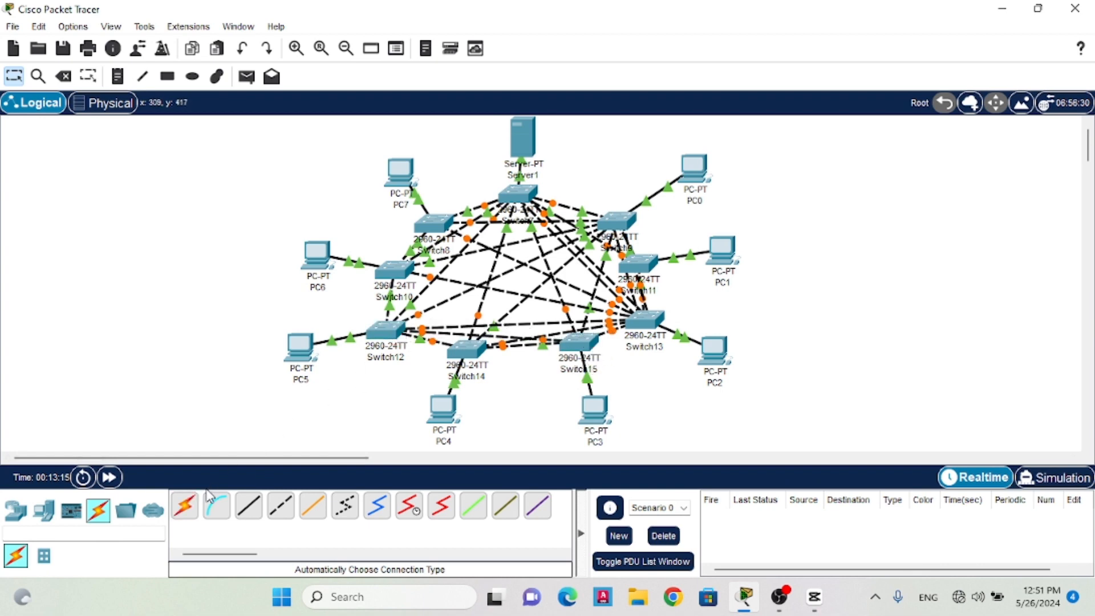
click(184, 507)
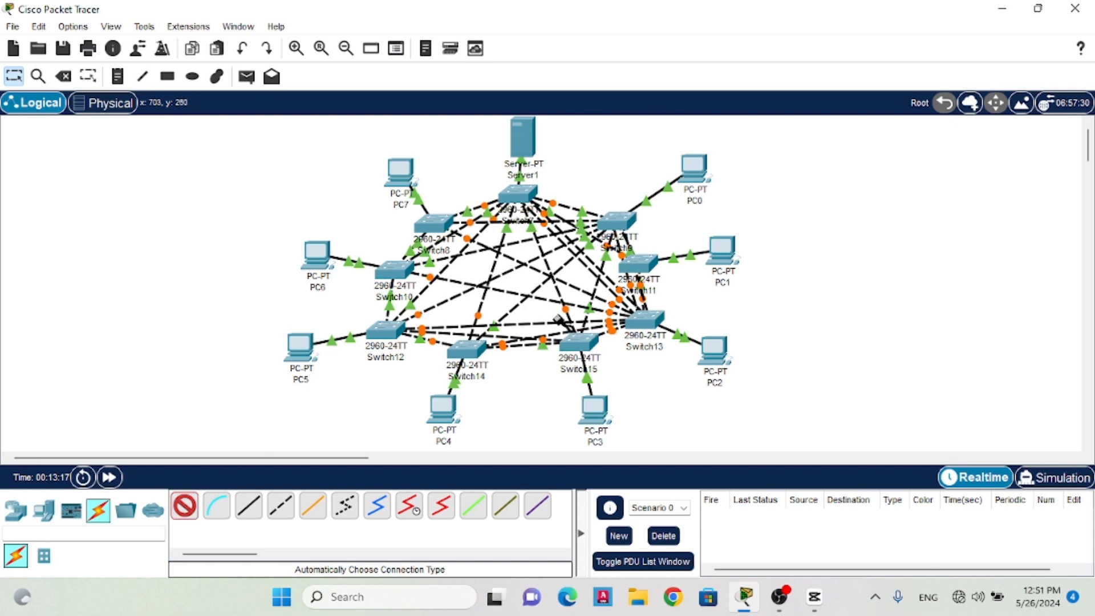
click(575, 338)
click(399, 273)
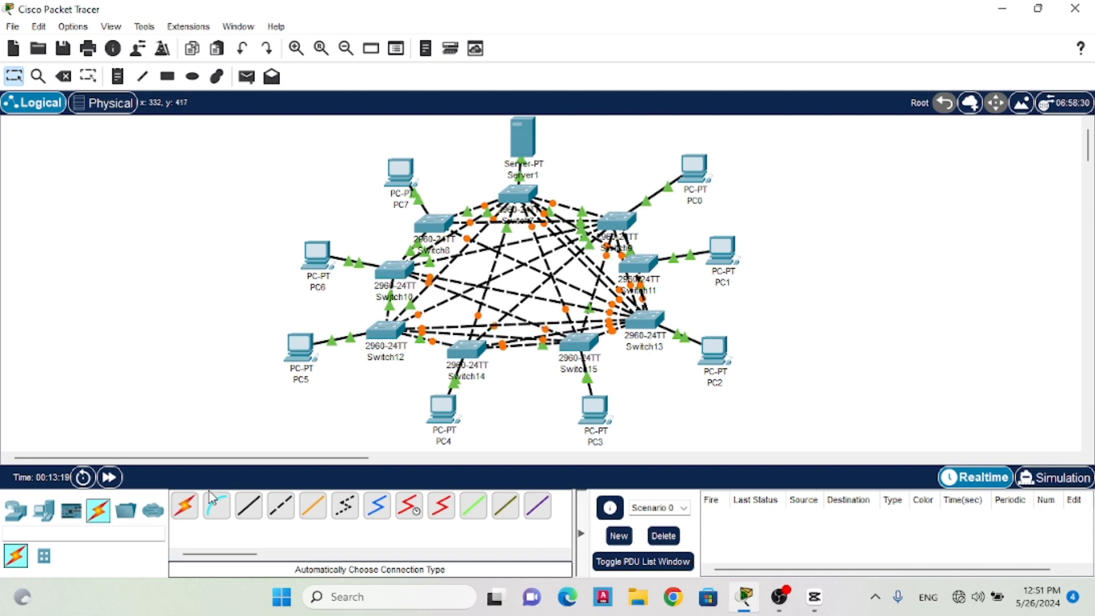
Cross-link Switch15 to Switch8 and add another link from Switch15 to Switch7 with automatically chosen cables
click(188, 508)
click(574, 334)
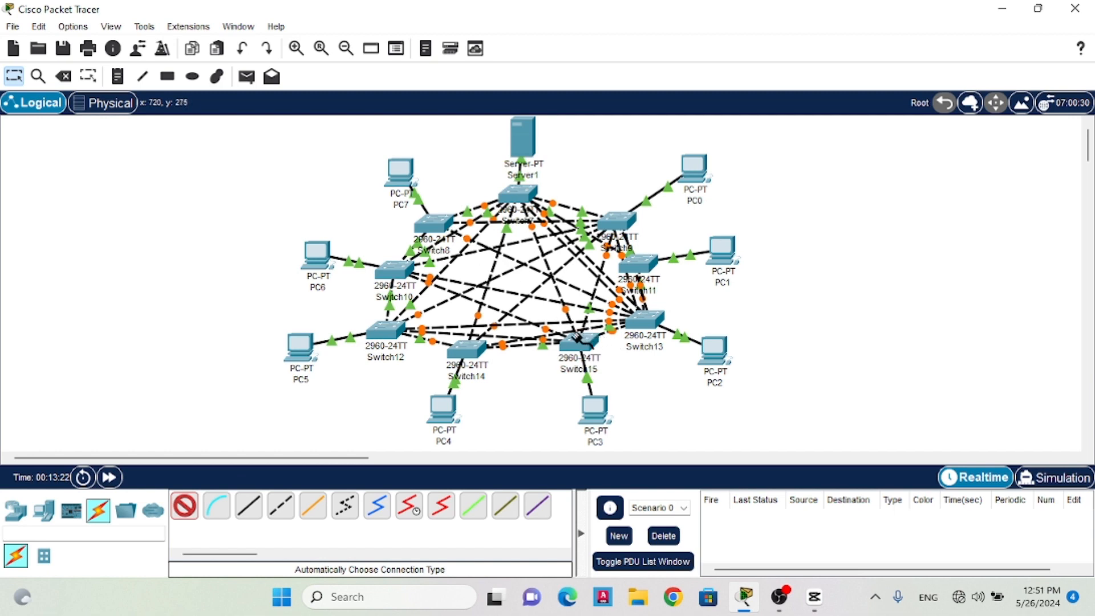
click(449, 235)
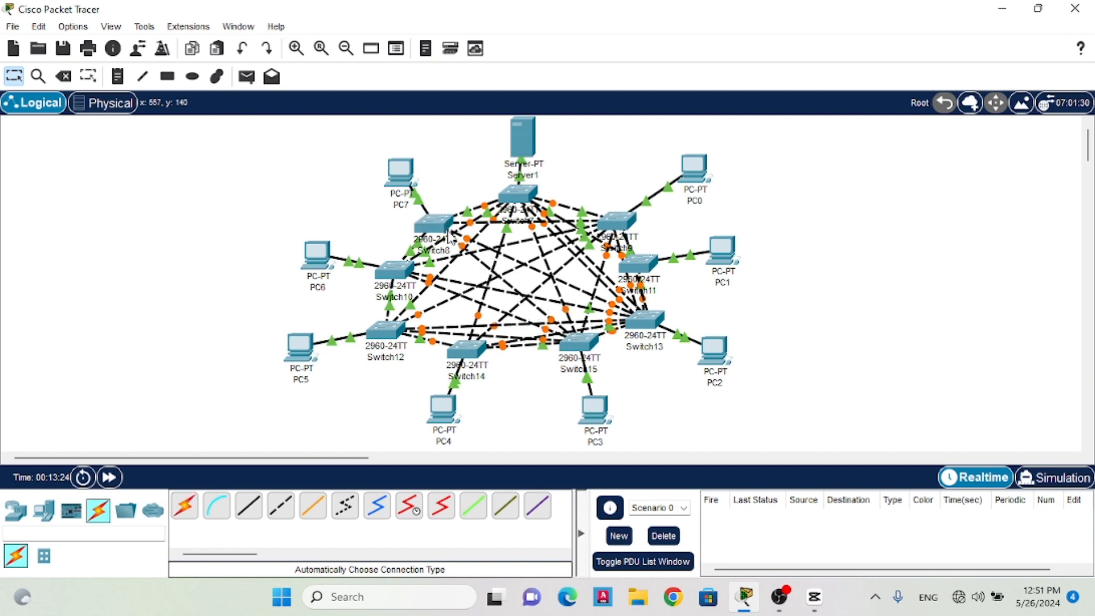
click(185, 507)
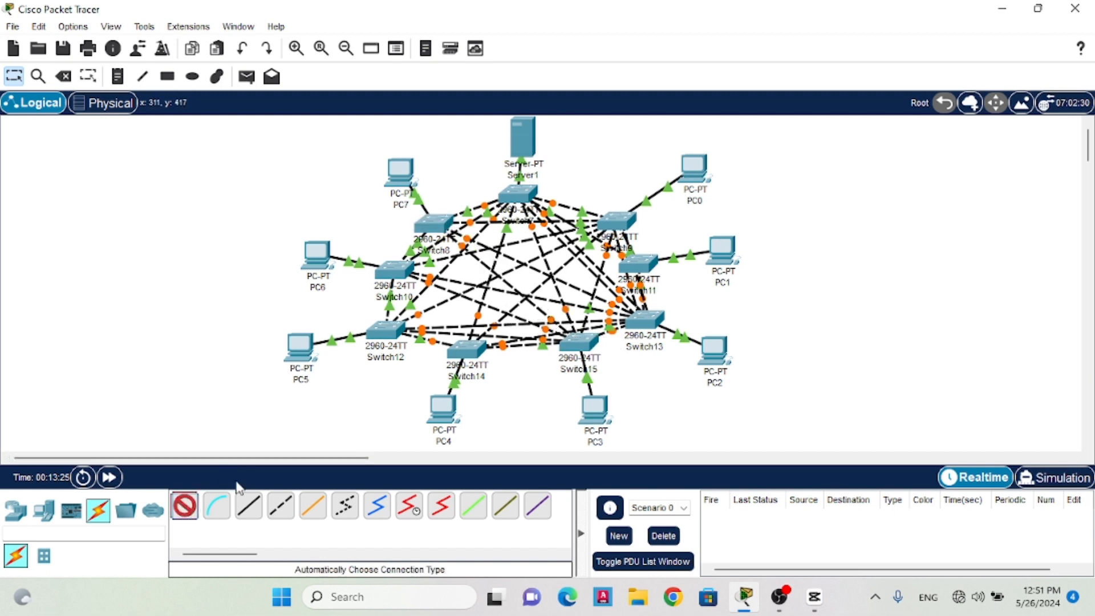
click(571, 334)
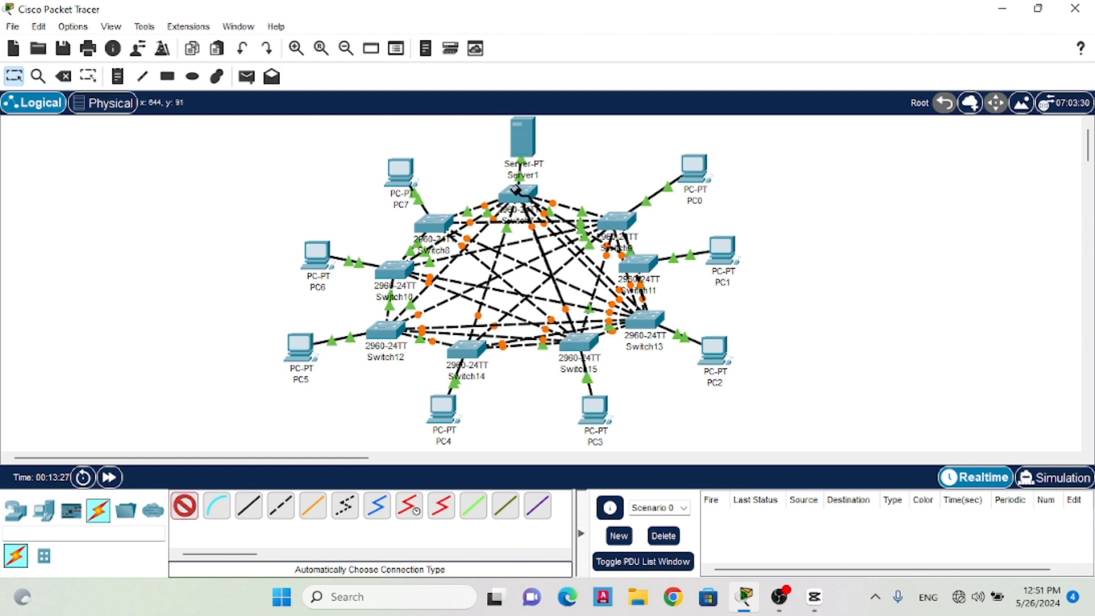
click(515, 188)
Add another link from Switch15 to Switch9 and cross-link Switch15 to Switch11 with automatically chosen cables
click(185, 507)
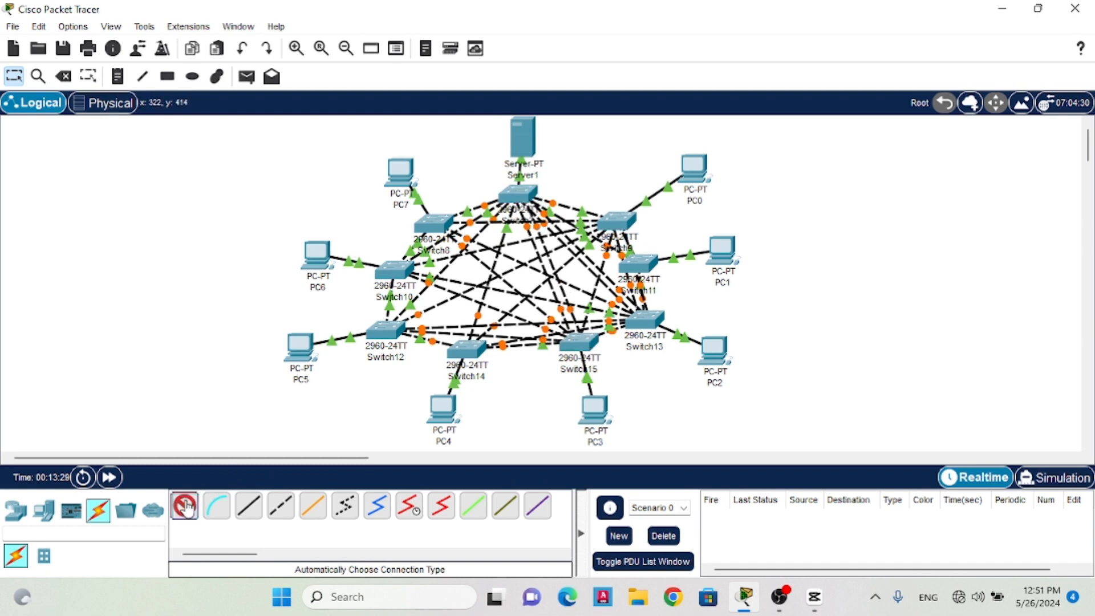
click(578, 336)
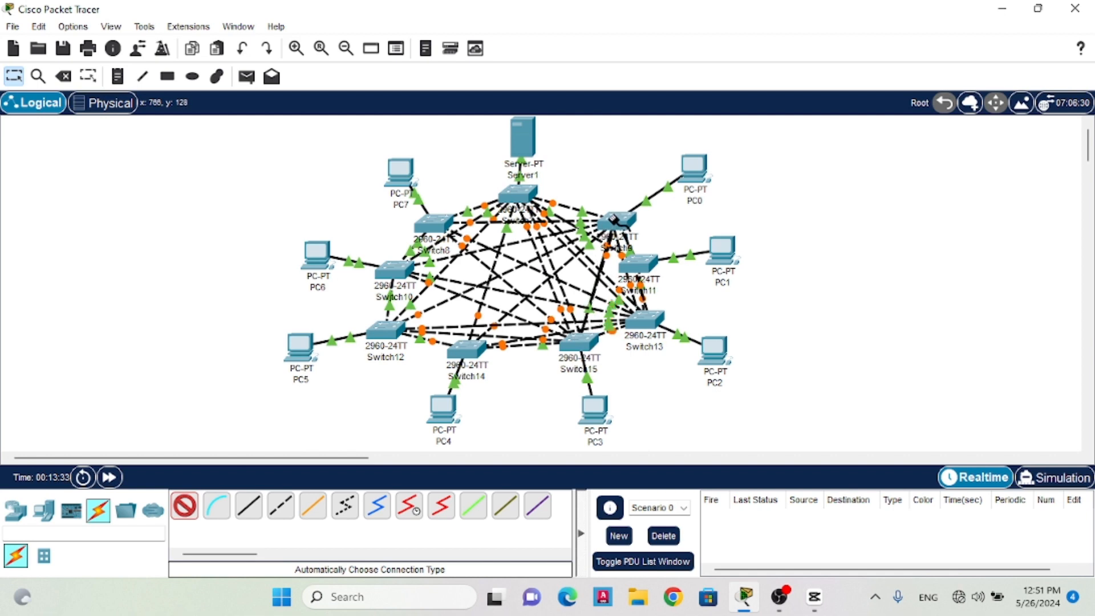
click(614, 220)
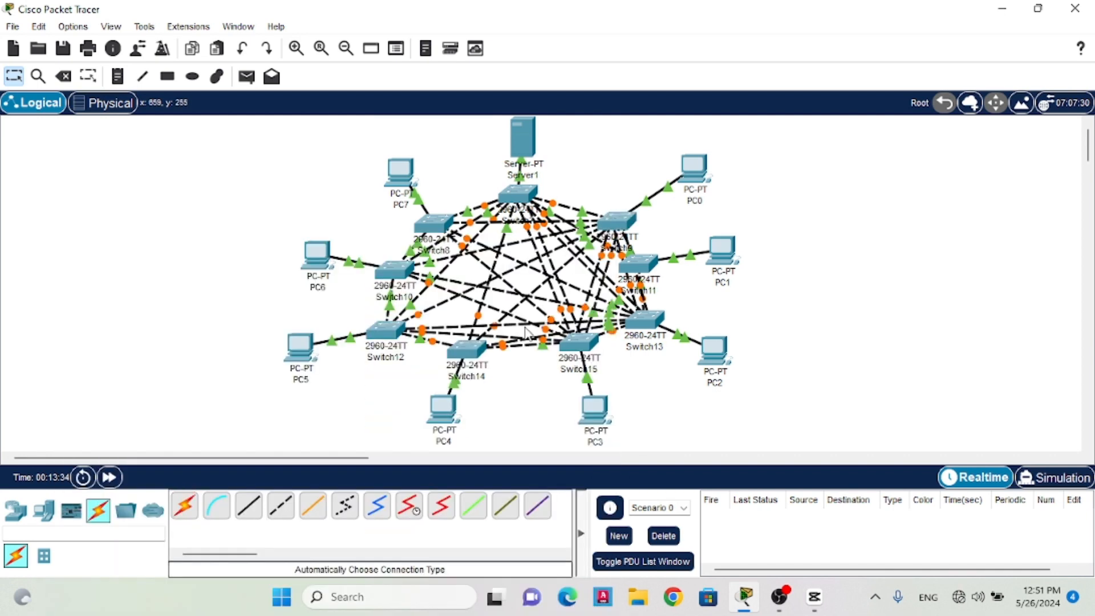
click(183, 505)
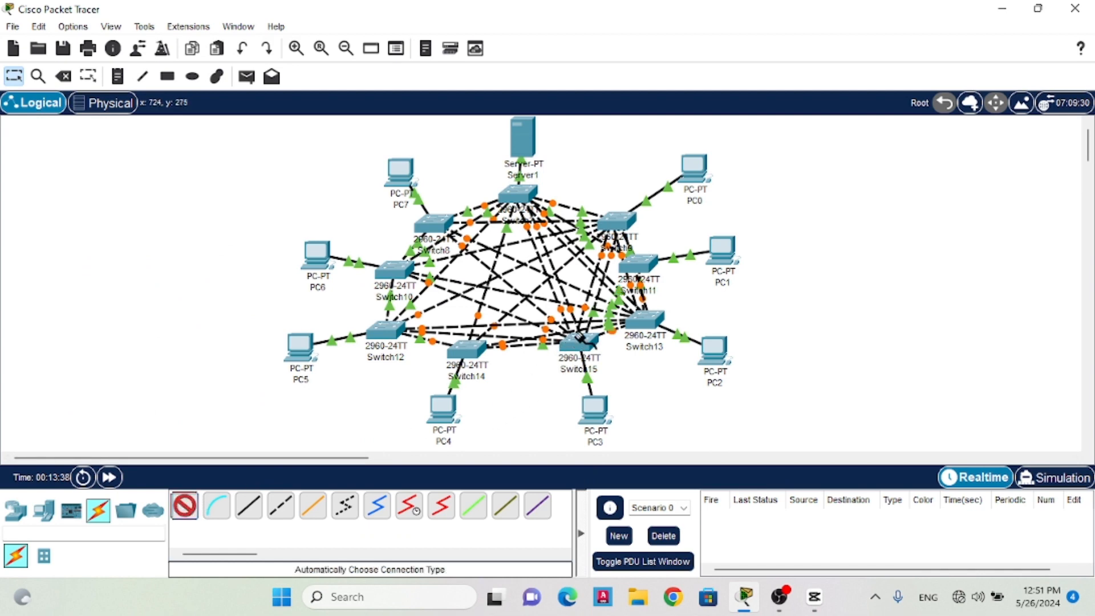
click(578, 337)
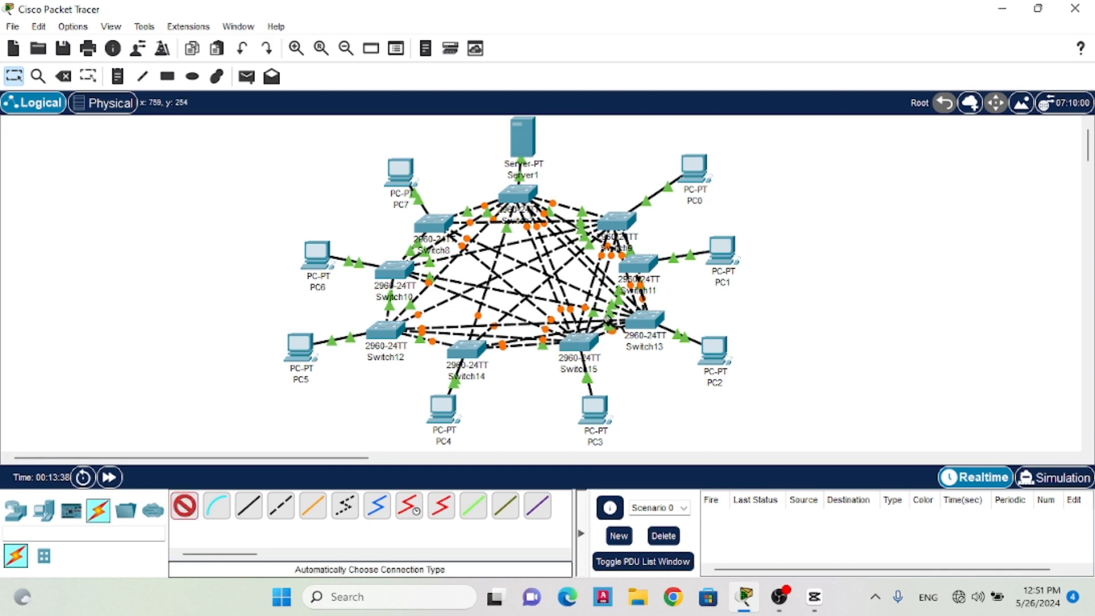
click(640, 265)
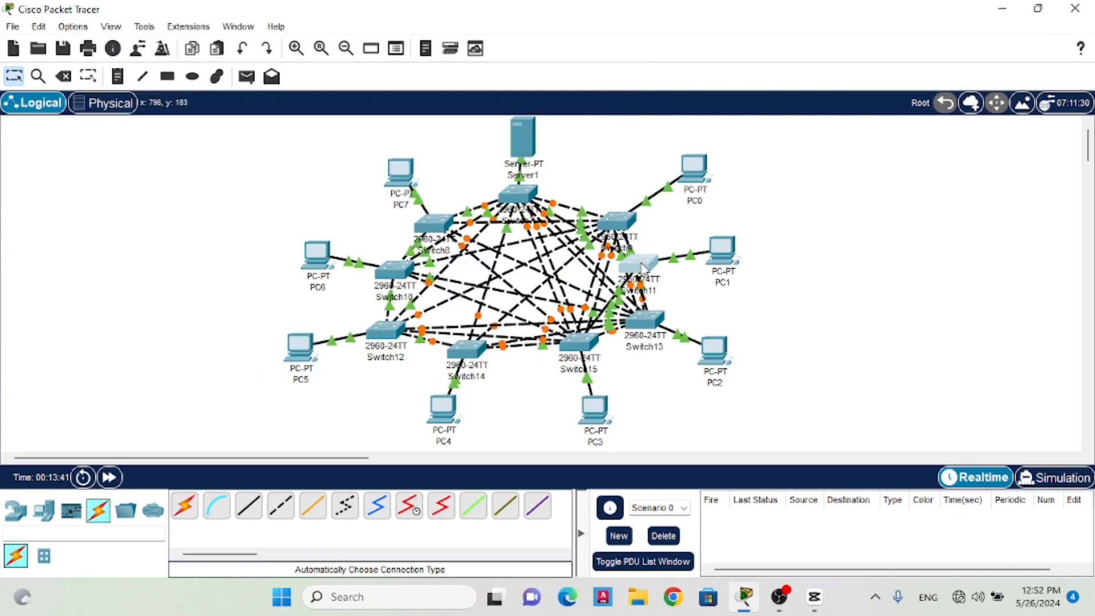
Cross-link Switch14 to Switch10 and Switch14 to Switch8 with automatically chosen cables
click(184, 505)
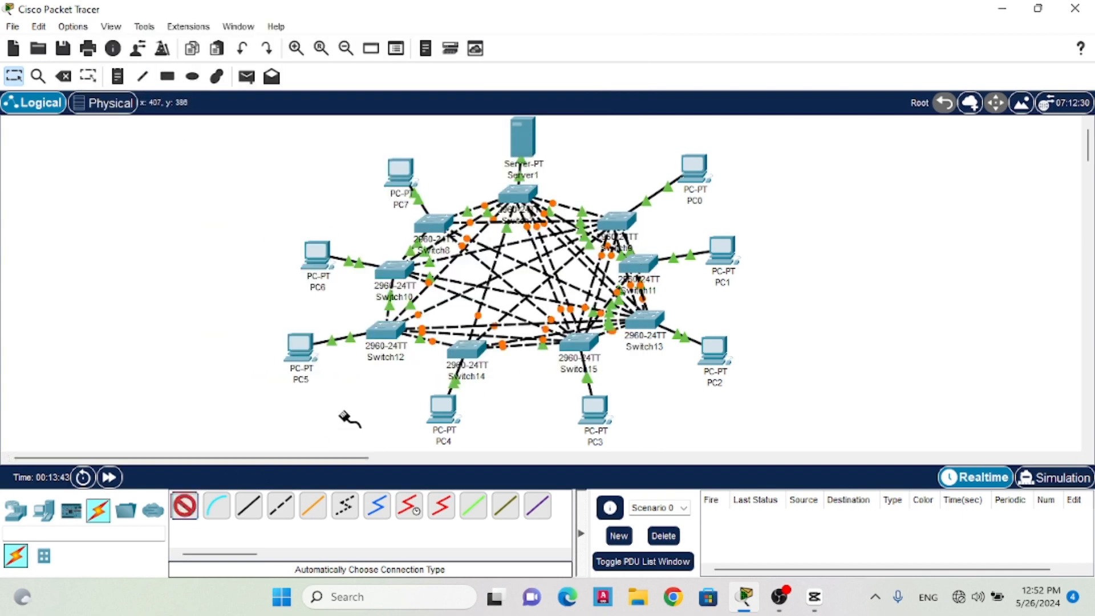
click(484, 343)
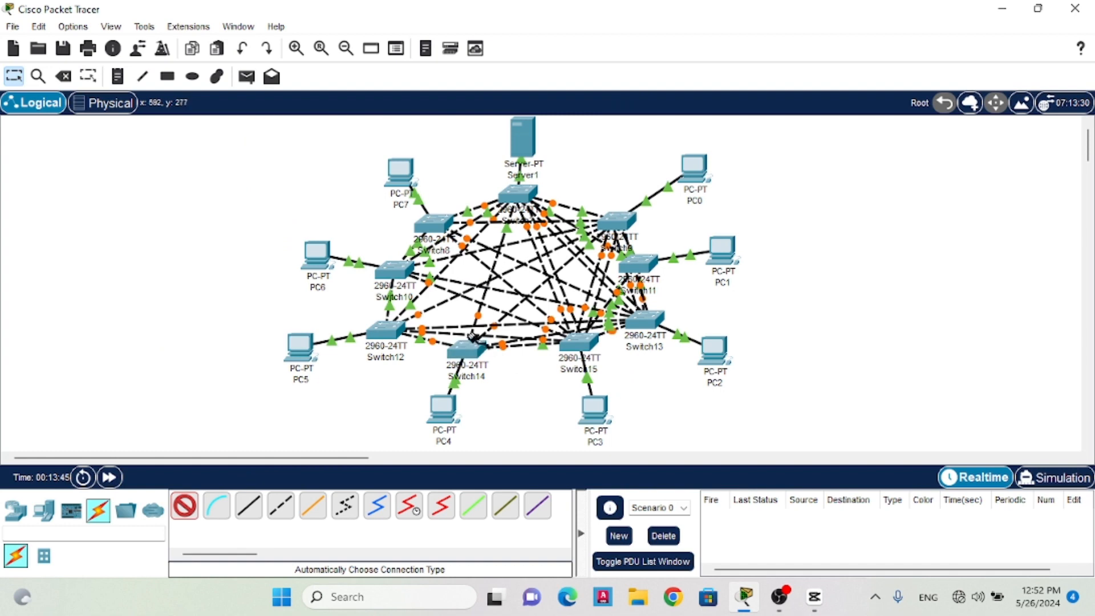
click(411, 264)
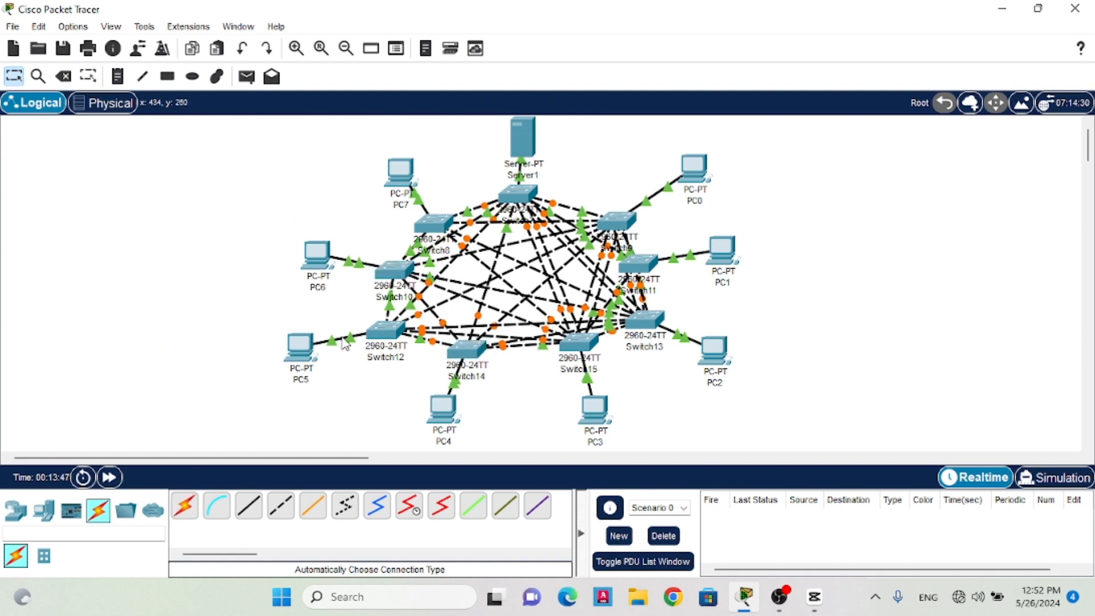
click(183, 509)
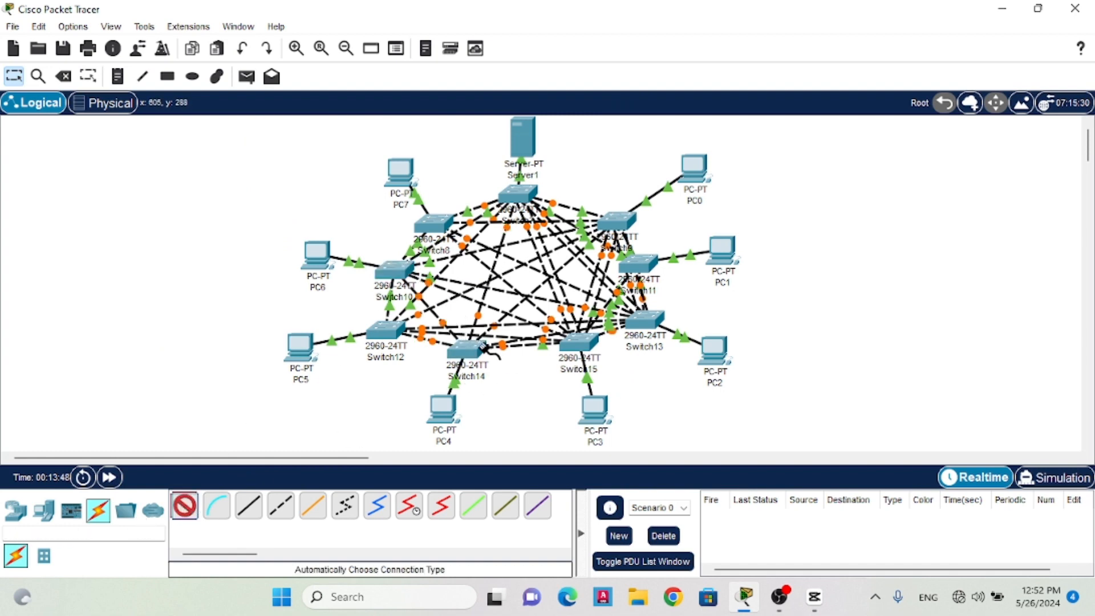
click(479, 346)
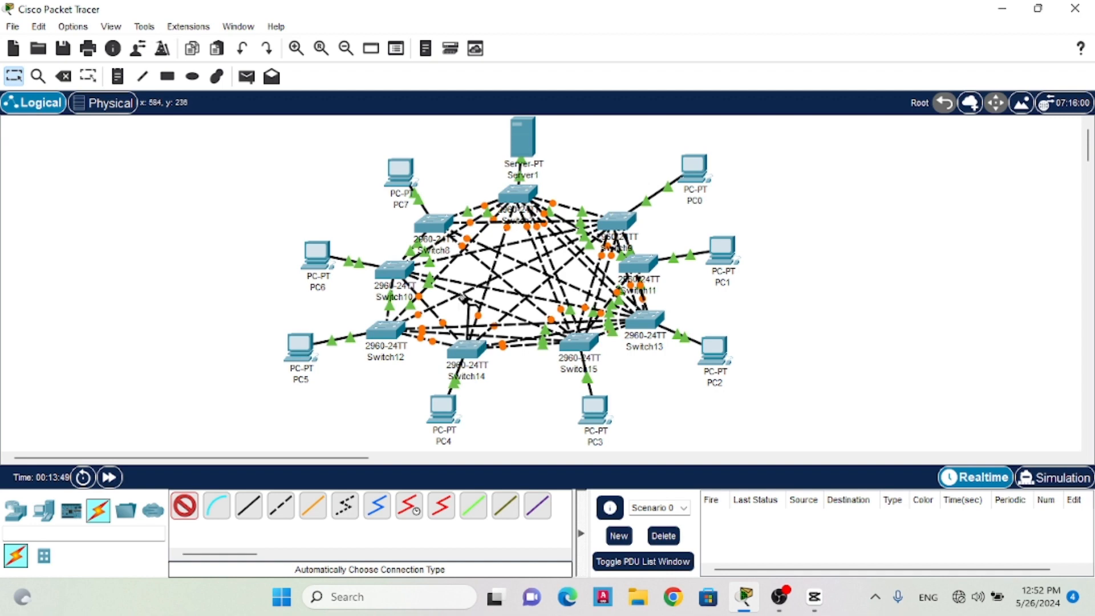
click(454, 230)
Add another link from Switch14 to Switch7 and one from Switch14 to Switch9 with automatically chosen cables
click(184, 506)
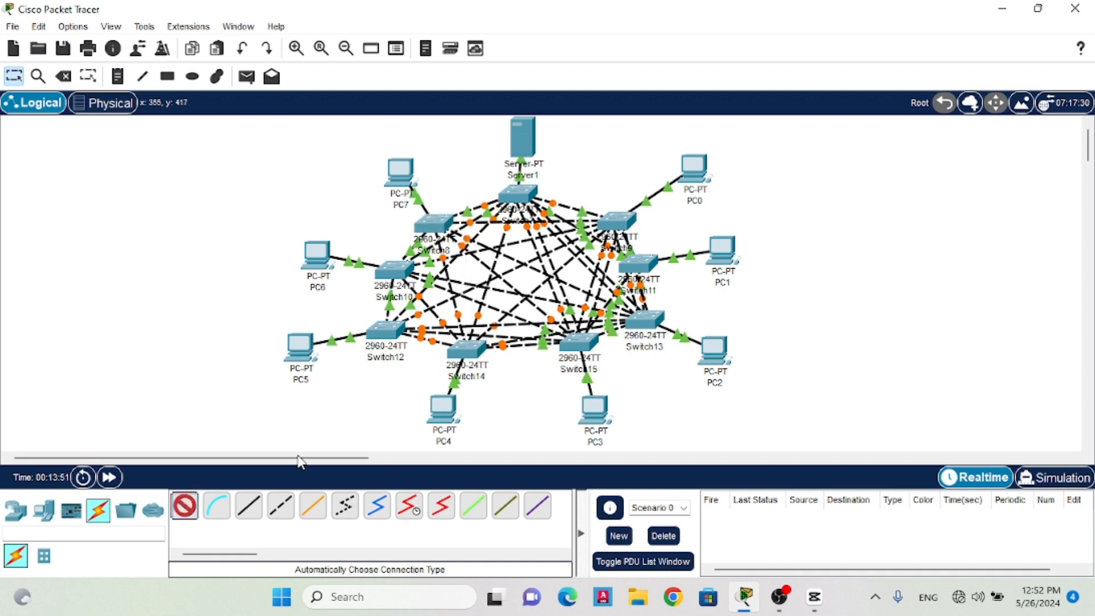
click(482, 352)
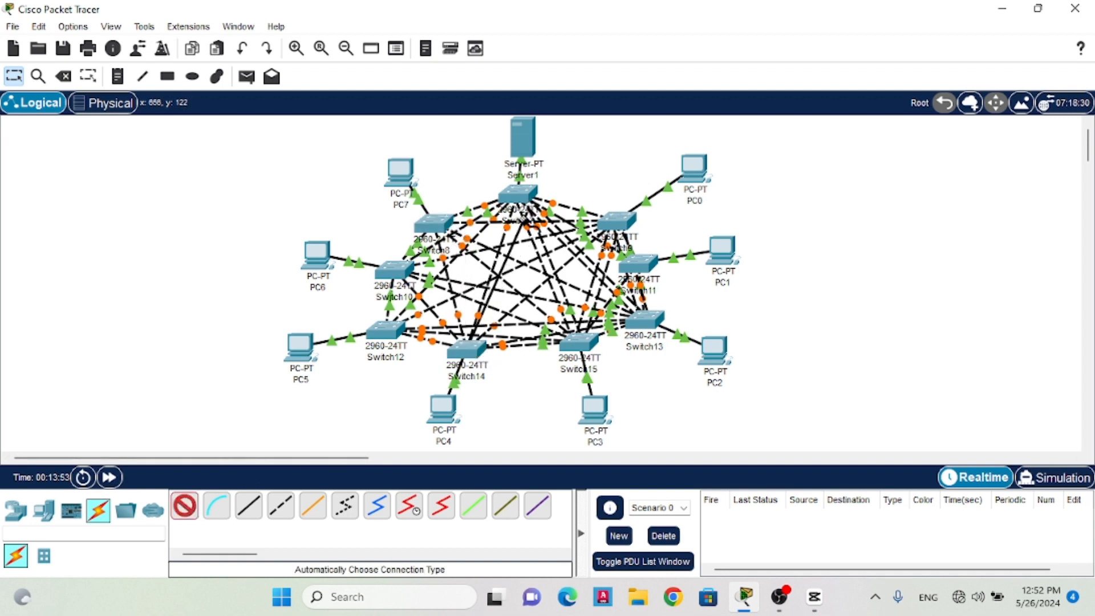
click(507, 228)
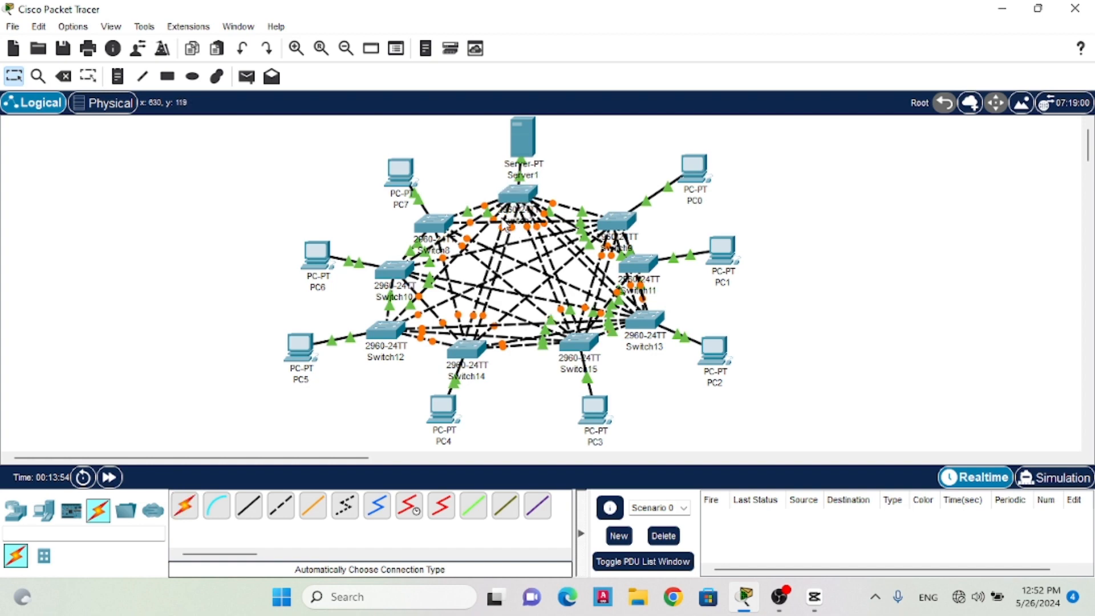
click(184, 505)
click(463, 346)
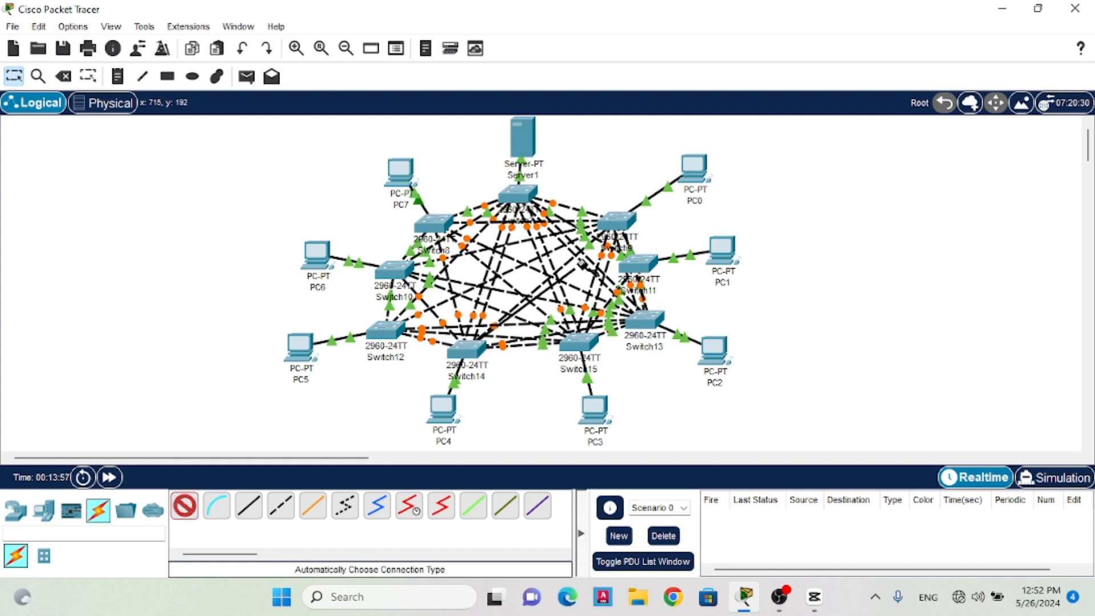
click(626, 223)
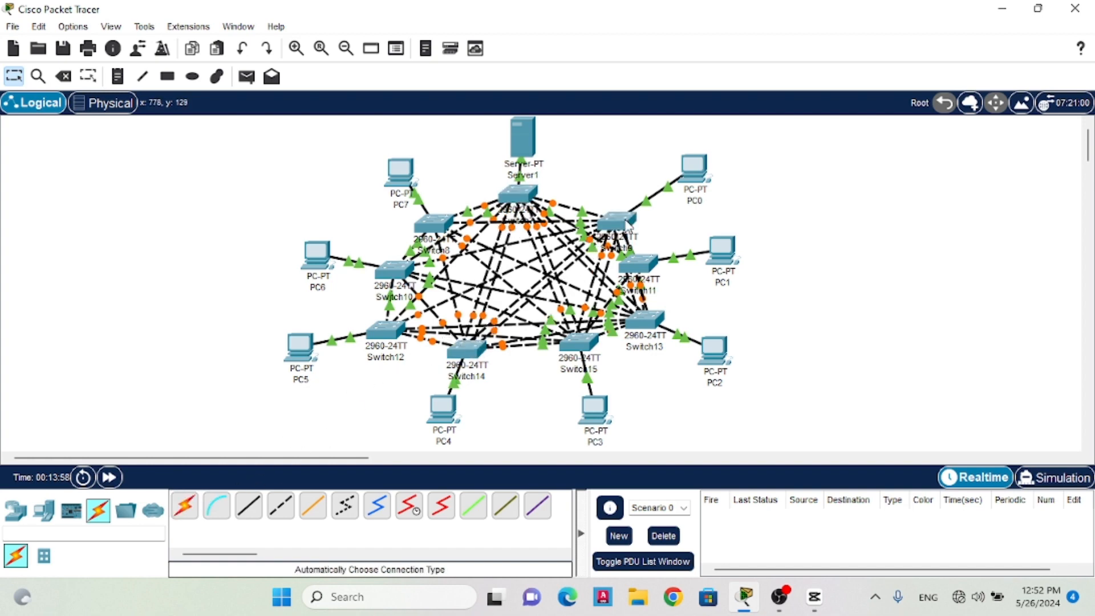
Cross-link Switch14 to Switch11 and add another link from Switch14 to Switch13 with automatically chosen cables
click(184, 506)
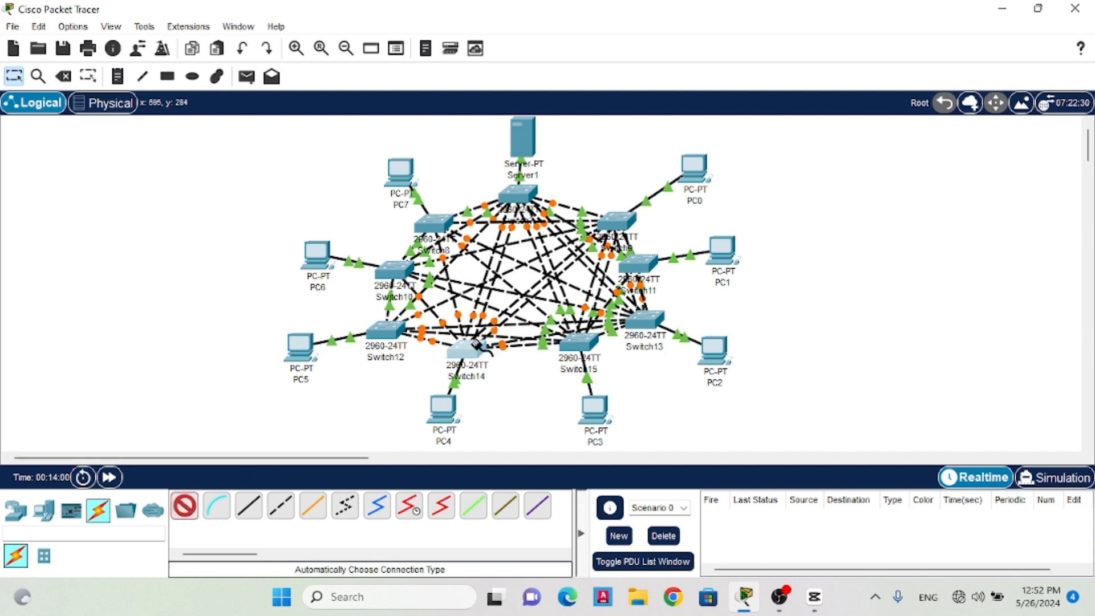
click(639, 260)
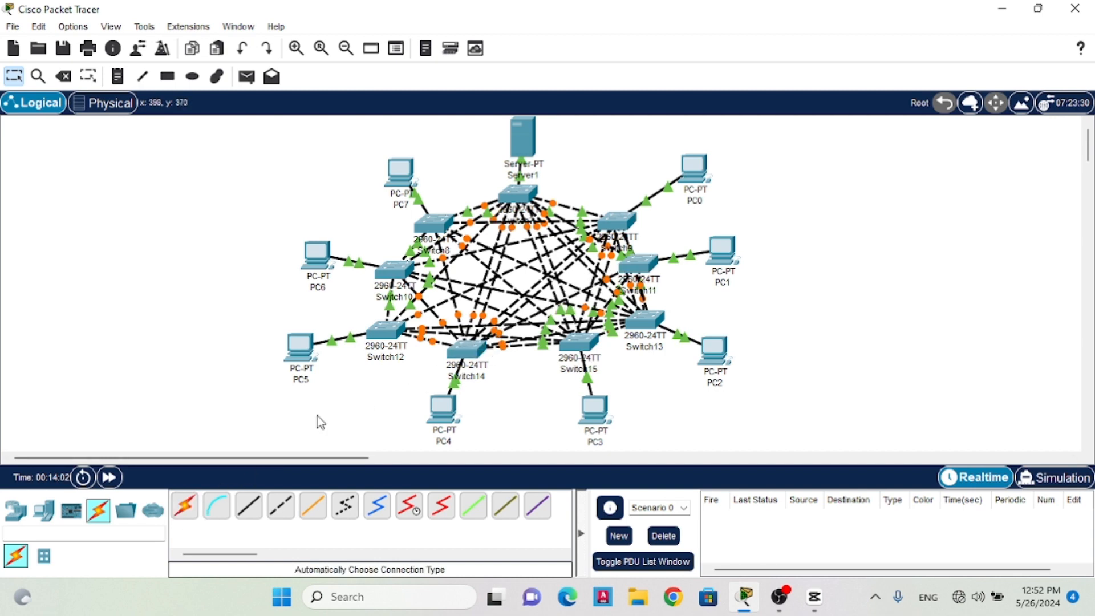
click(186, 505)
click(184, 505)
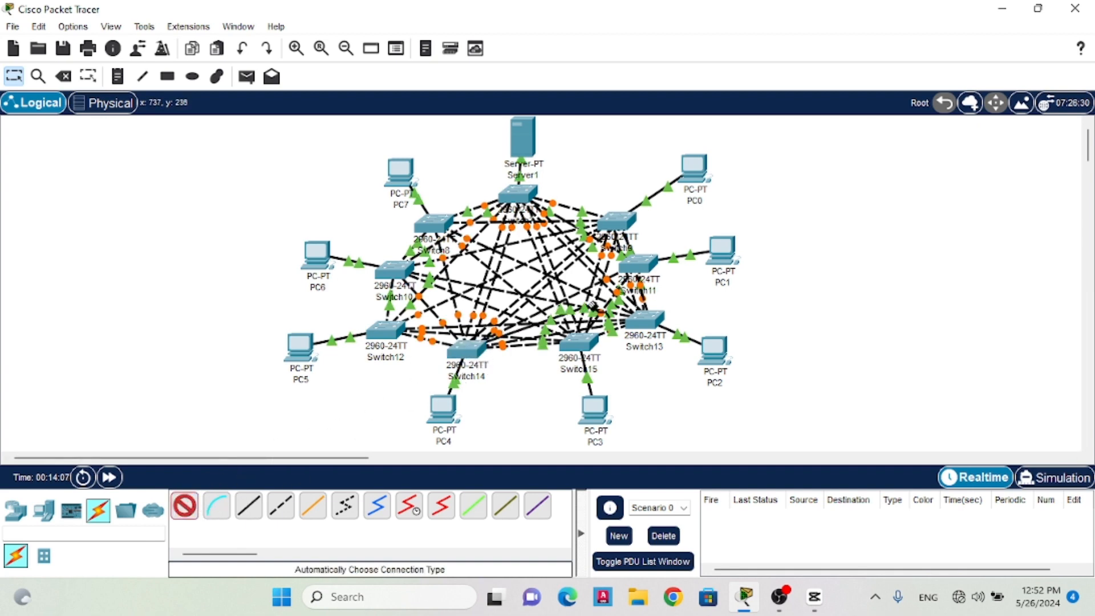
click(647, 311)
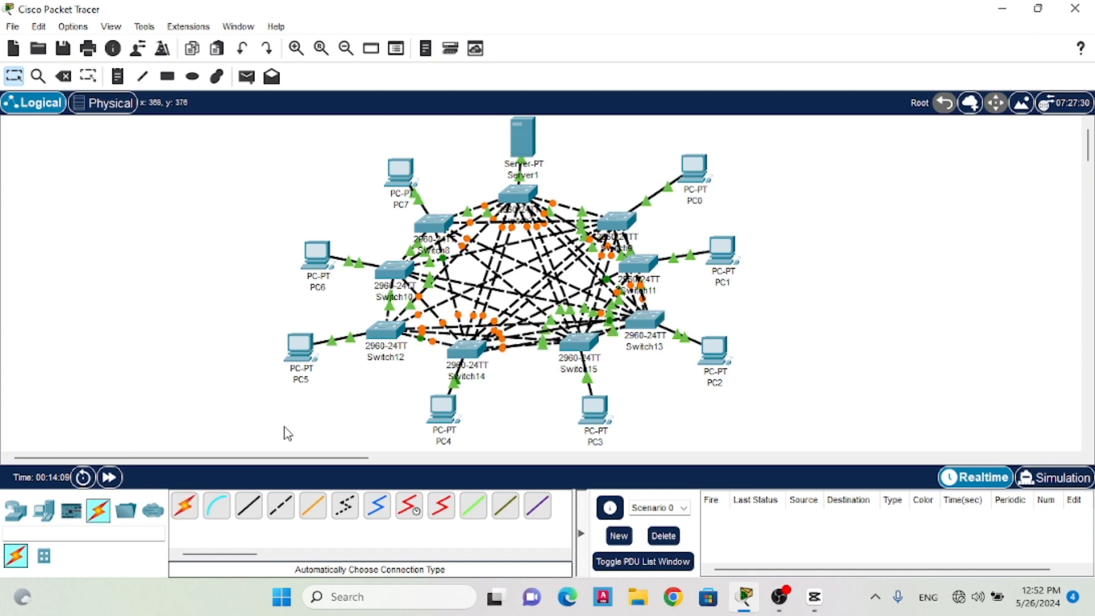
Cross-link Switch12 to Switch8 and add another link from Switch12 to Switch7 with automatically chosen cables
click(185, 508)
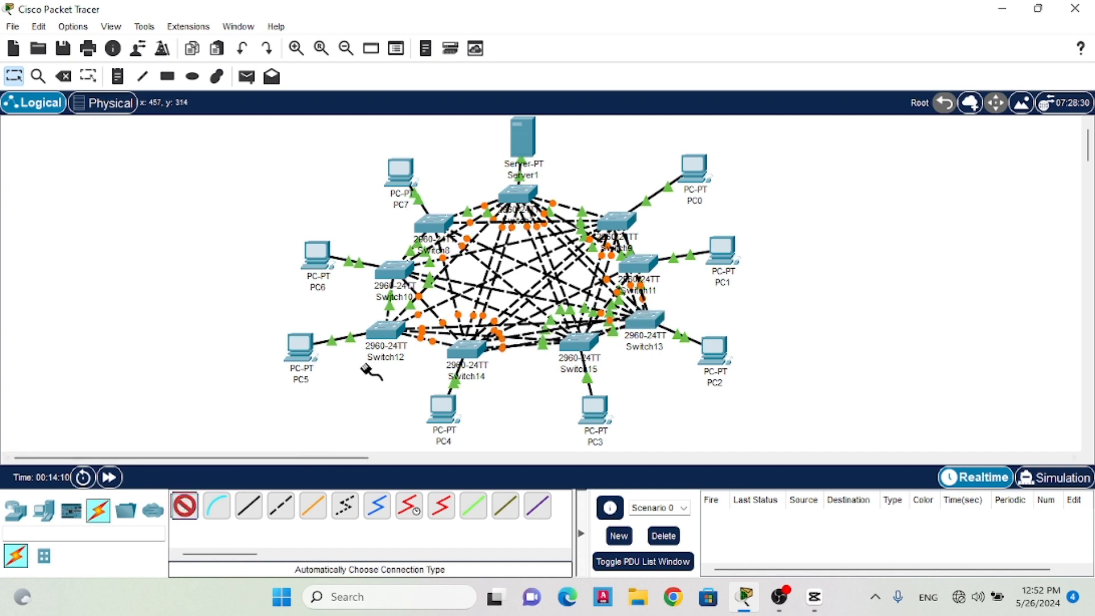
click(398, 327)
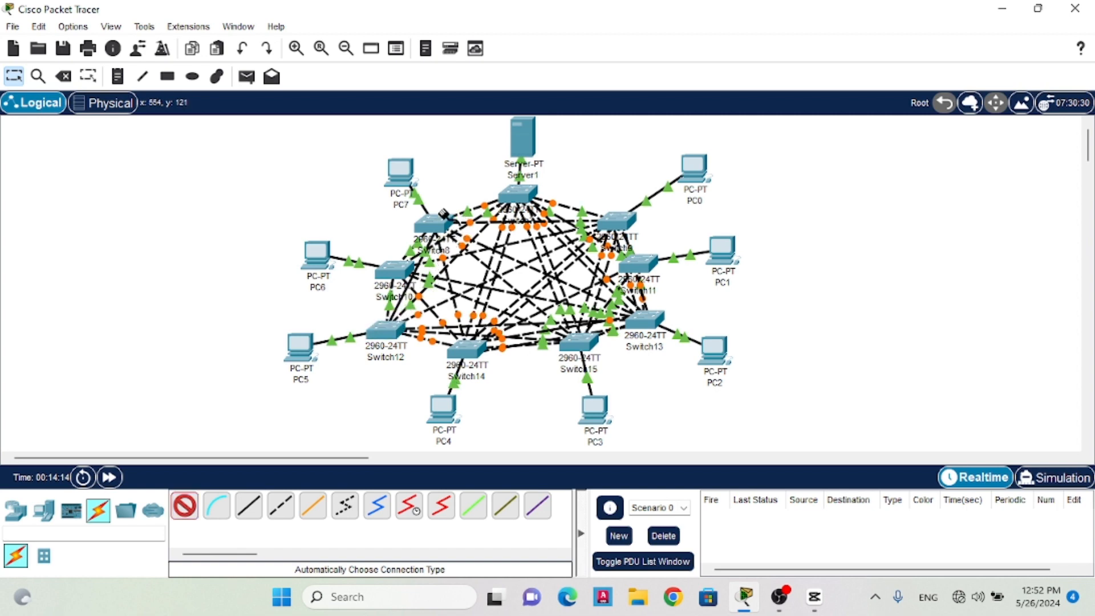
click(435, 235)
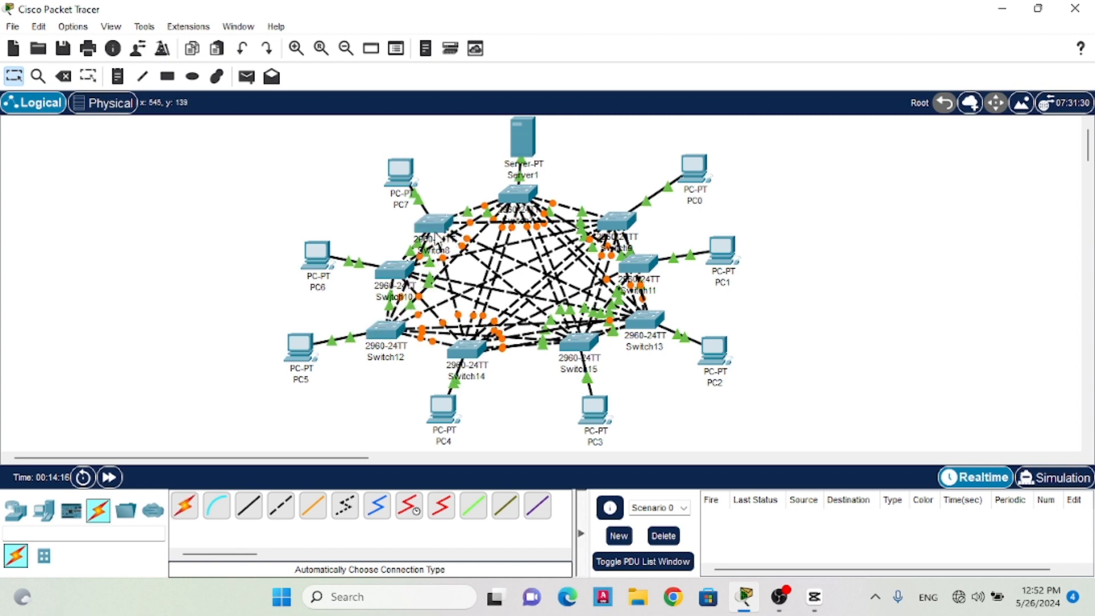
click(180, 505)
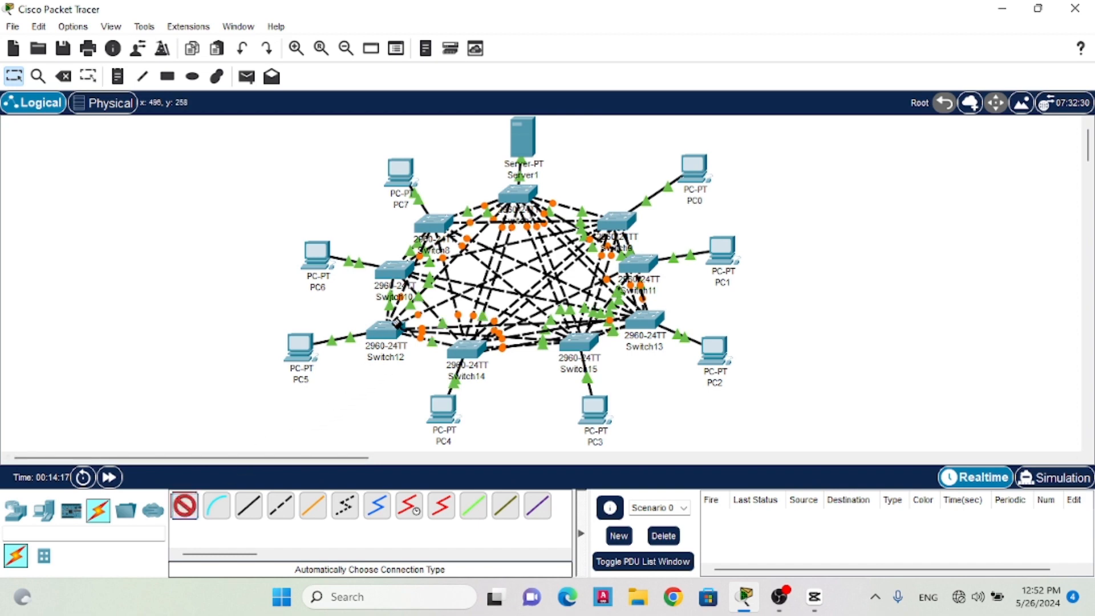
click(521, 193)
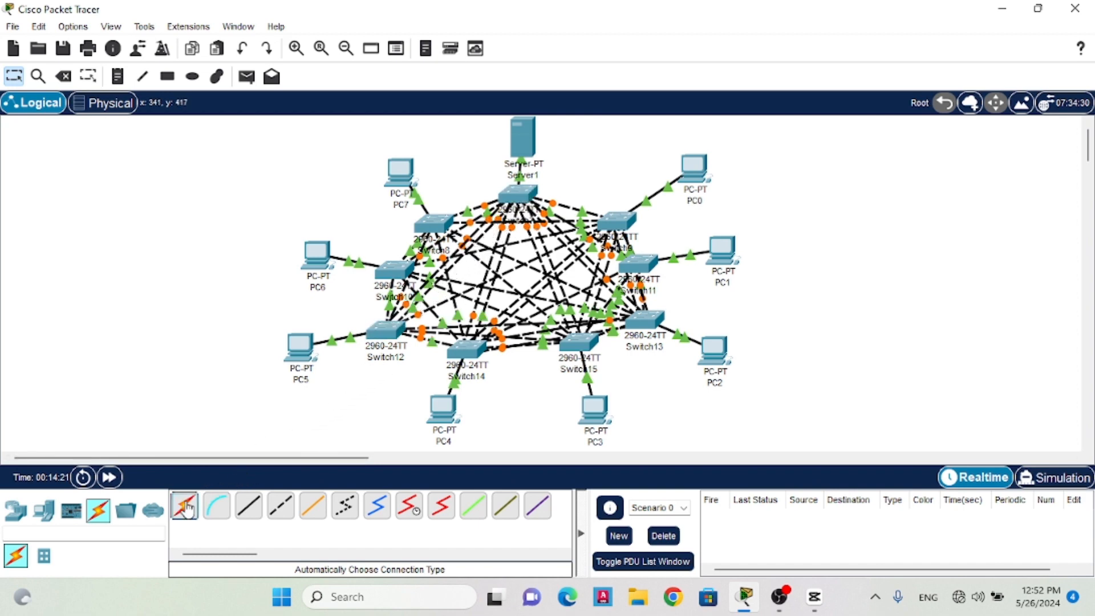
Cross-link Switch12 to Switch9 and Switch12 to Switch11 with automatically chosen cables
click(185, 507)
click(396, 329)
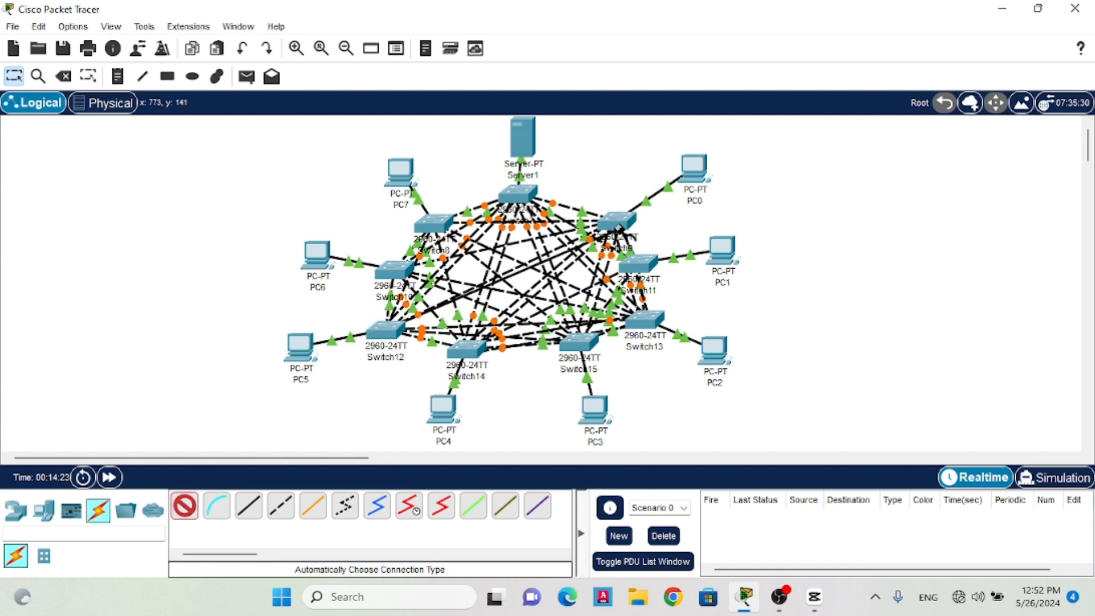
click(623, 226)
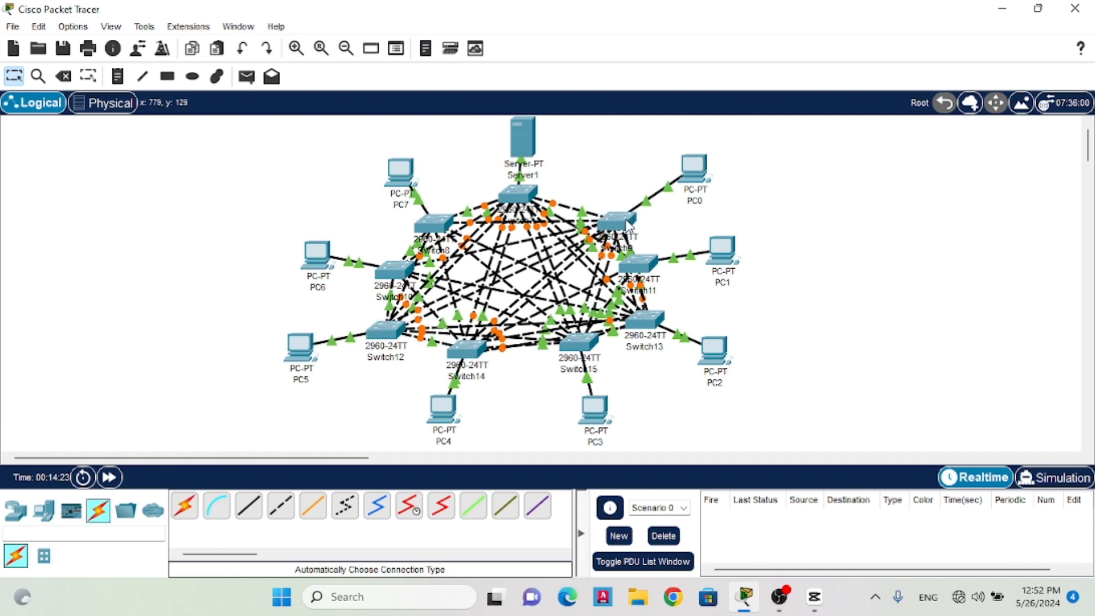
click(185, 507)
click(398, 336)
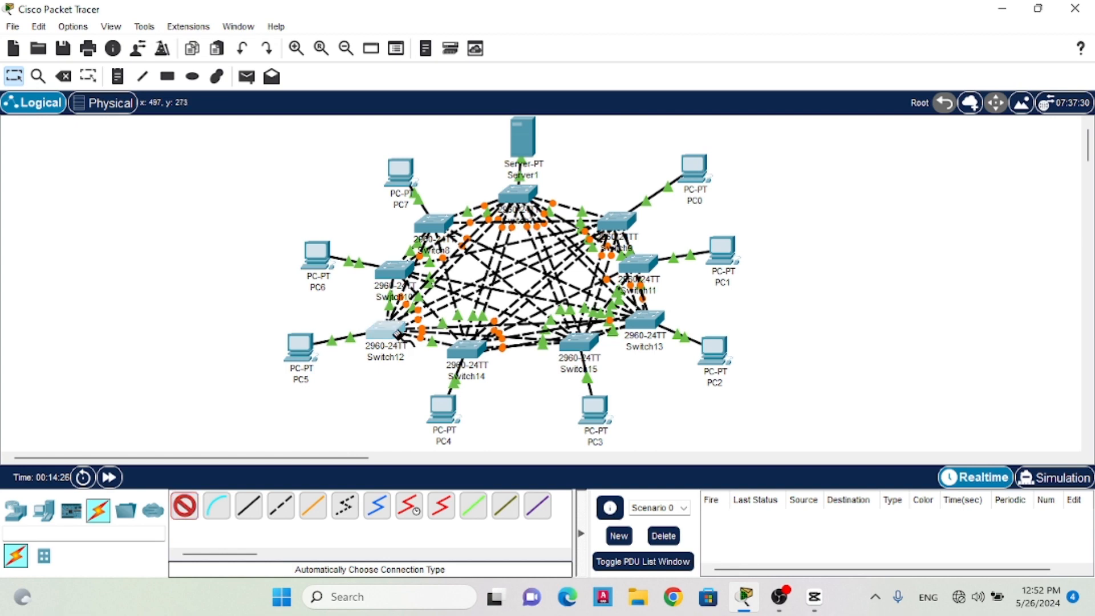
click(645, 262)
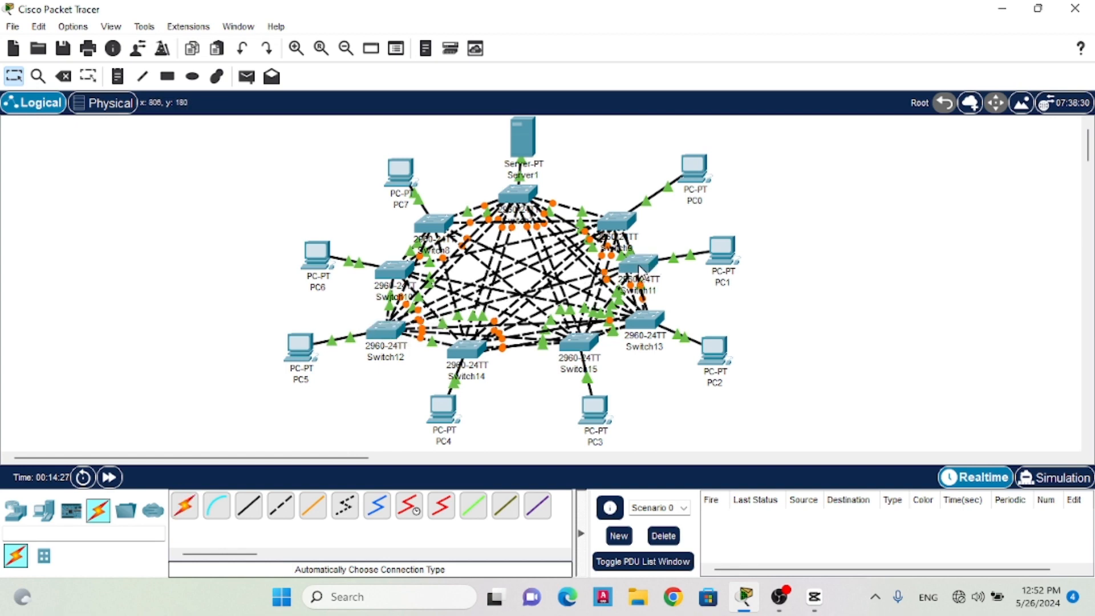
Cross-link Switch12 to Switch13 and Switch12 to Switch15 with automatically chosen cables
click(183, 515)
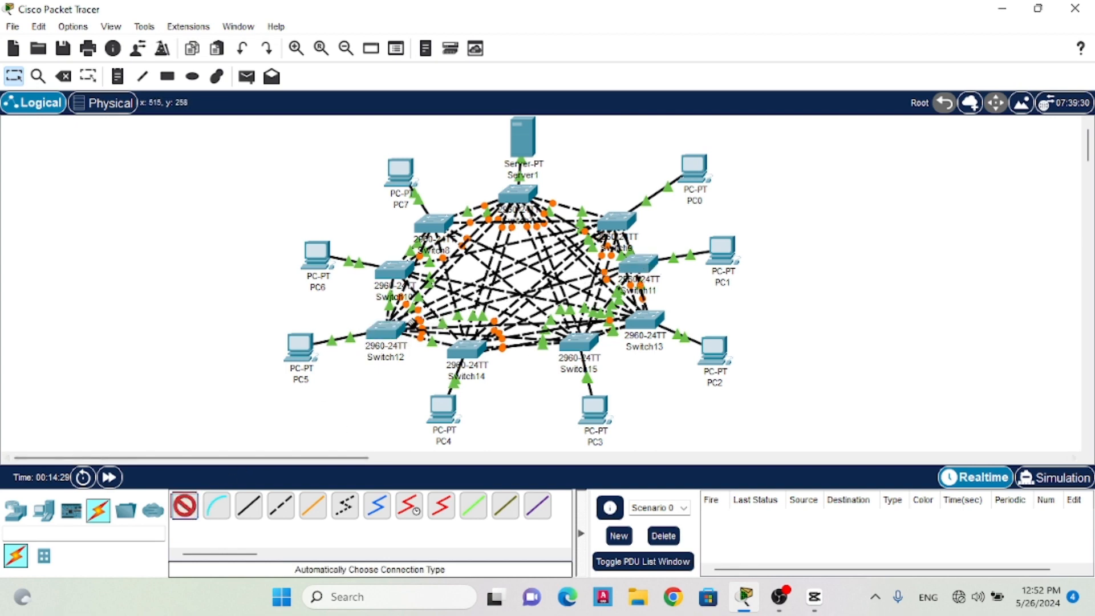
click(655, 315)
click(196, 504)
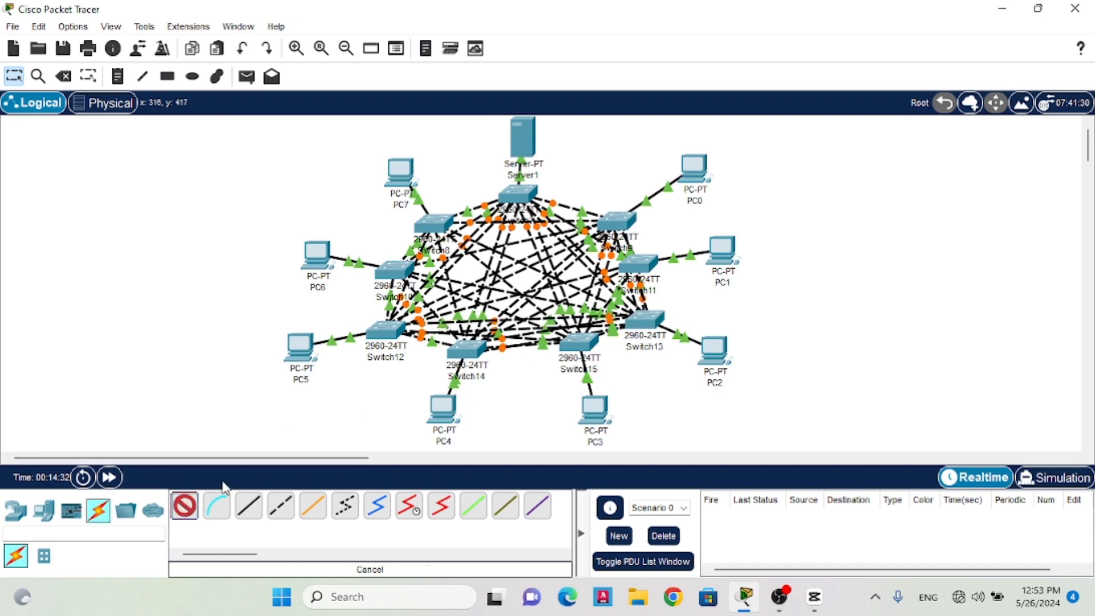
click(385, 329)
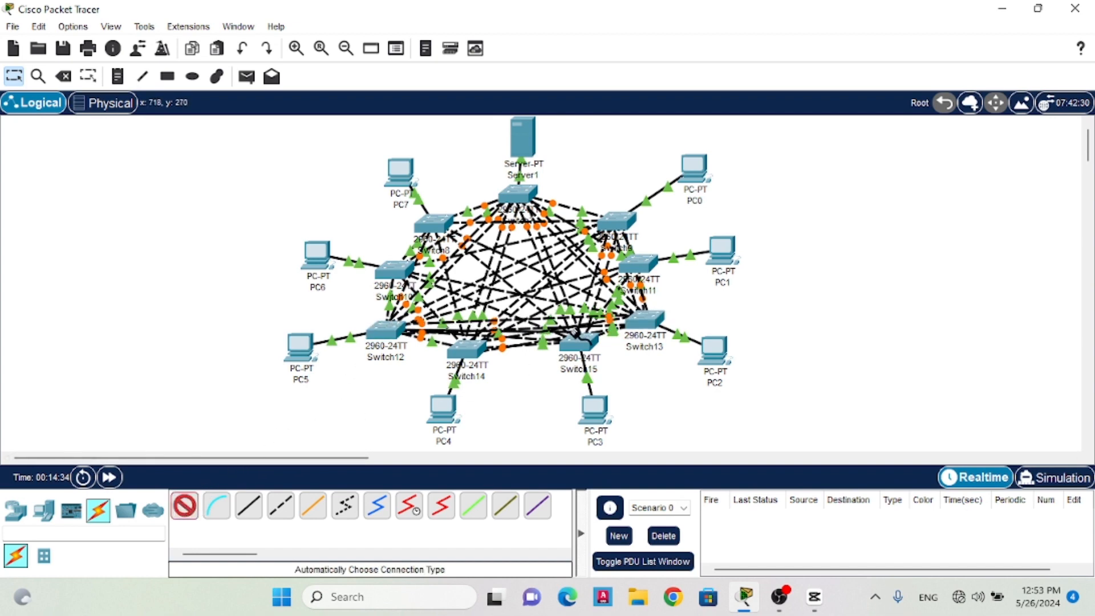
click(587, 343)
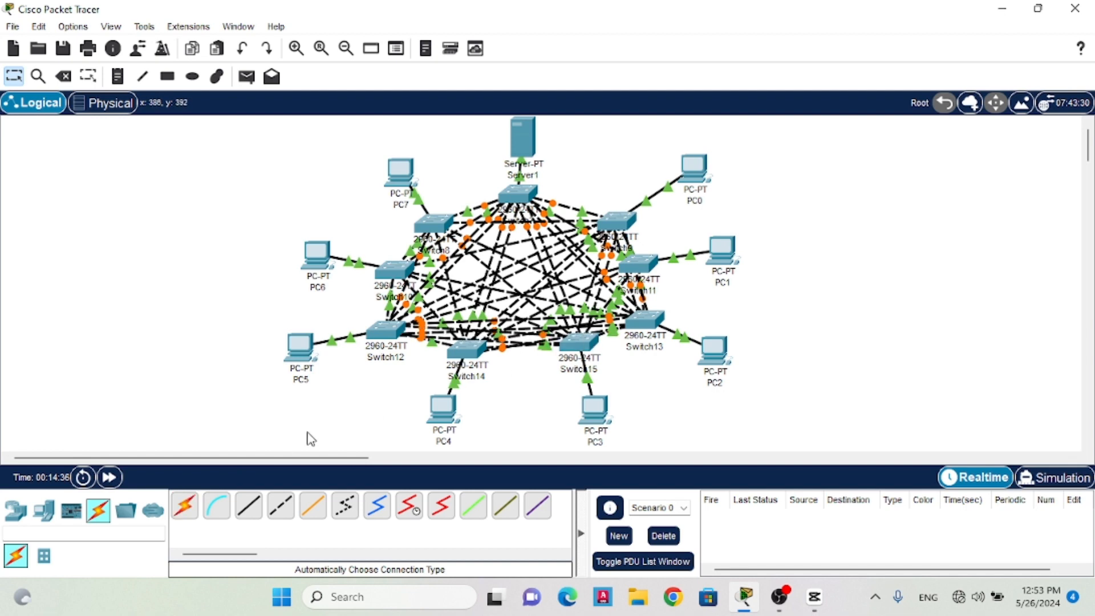
Cross-link Switch10 to Switch7 and Switch10 to Switch9 with automatically chosen cables
click(185, 505)
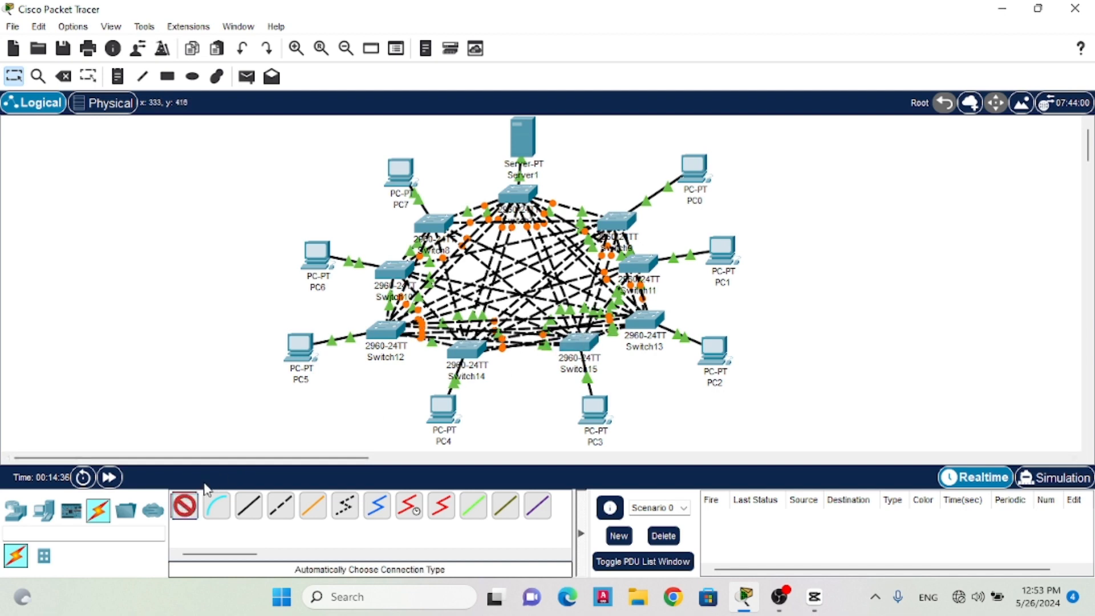
click(397, 275)
click(403, 271)
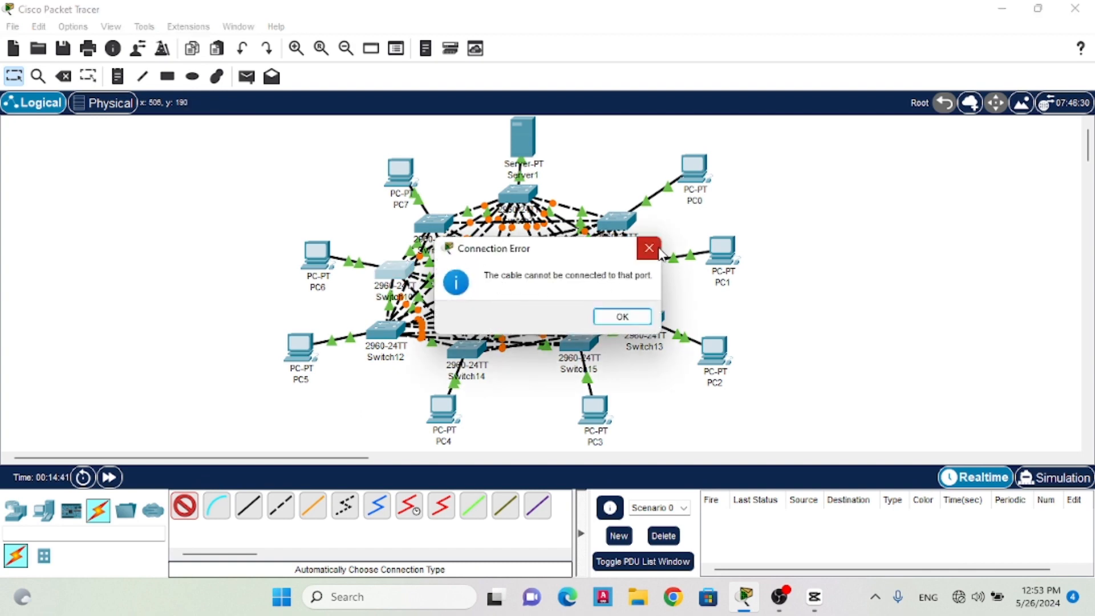
click(633, 318)
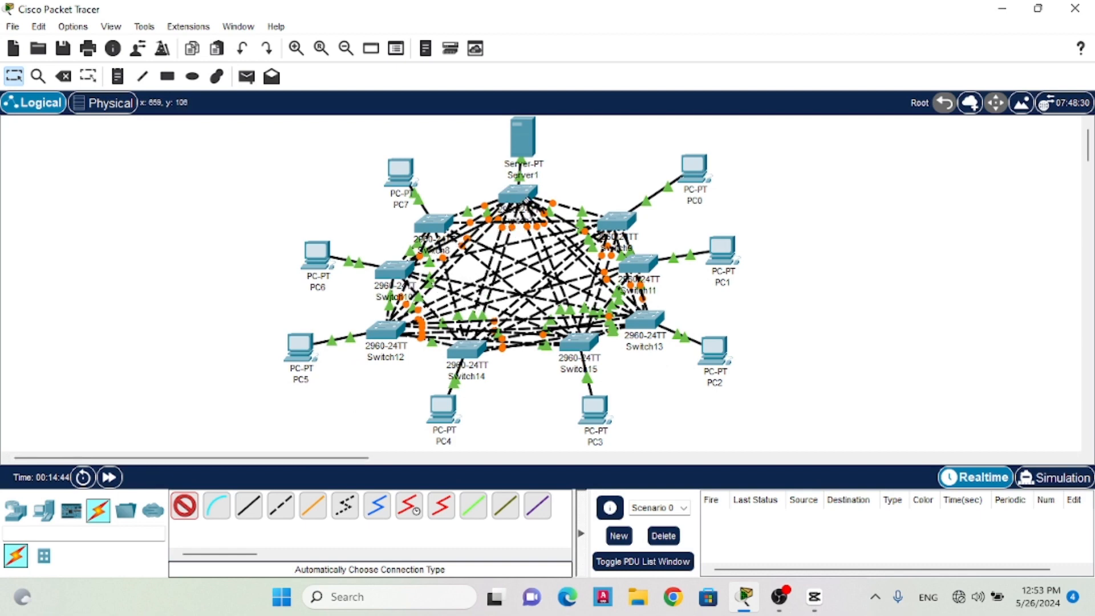
click(526, 193)
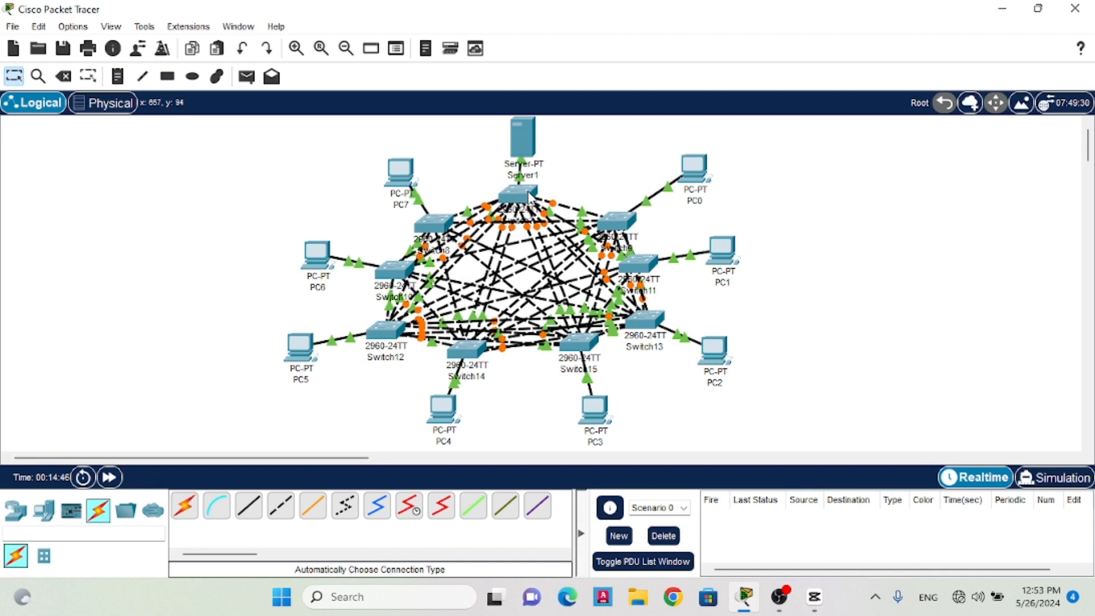
click(184, 505)
click(395, 269)
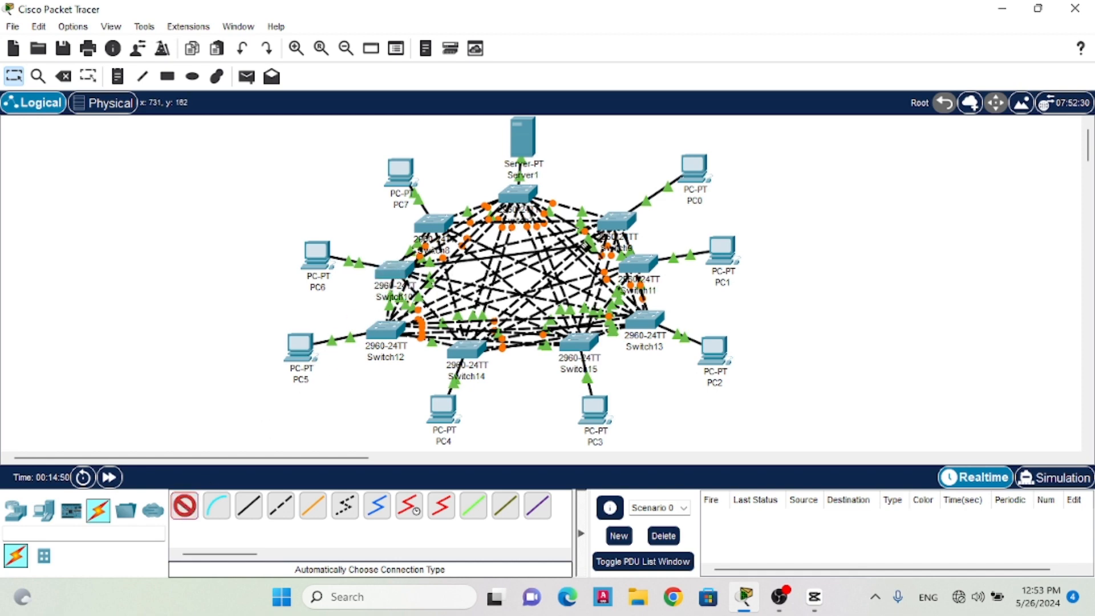
click(617, 221)
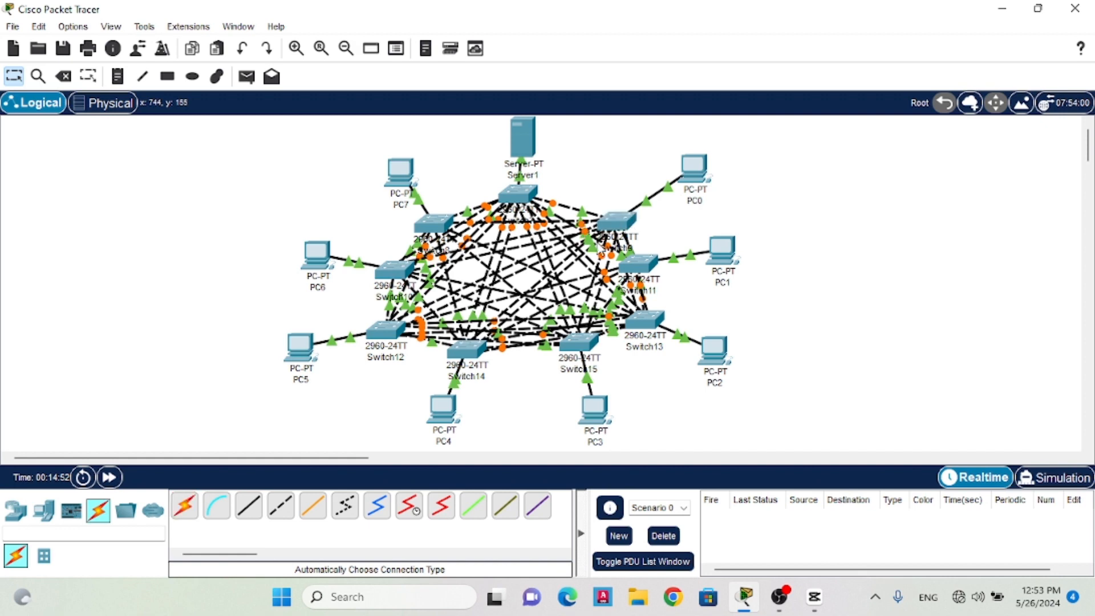
Cross-link Switch10 to Switch11 and Switch10 to Switch13 with automatically chosen cables
click(180, 504)
click(393, 270)
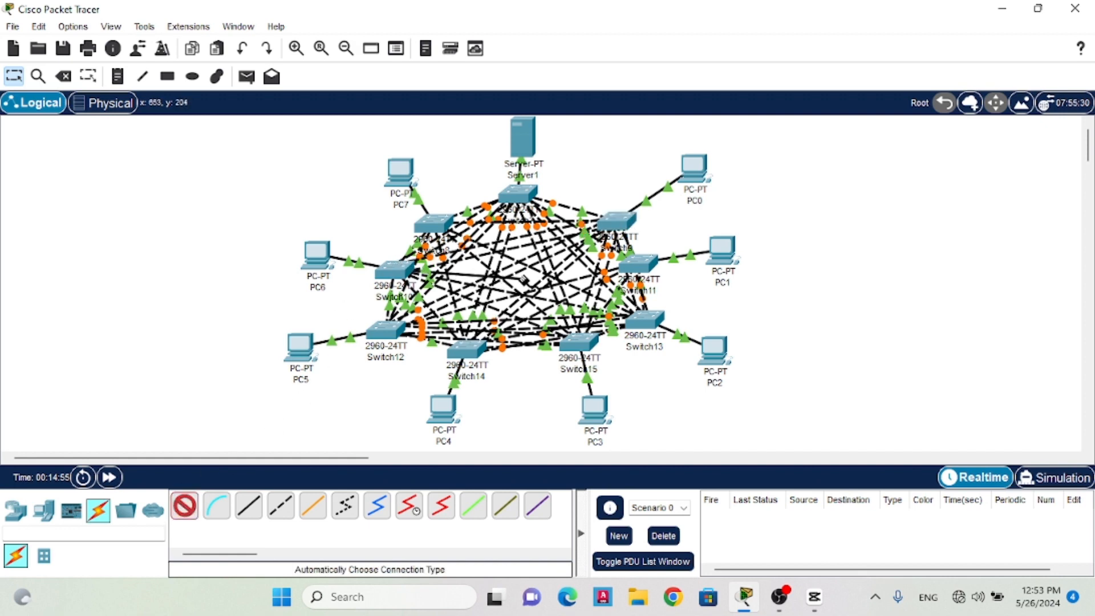
click(634, 262)
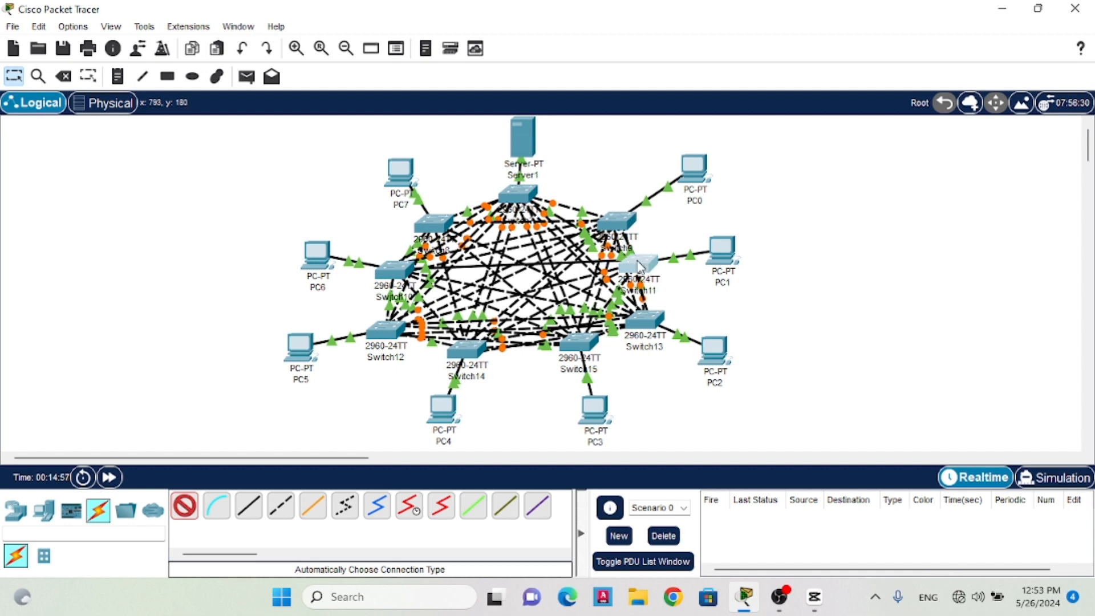
click(195, 509)
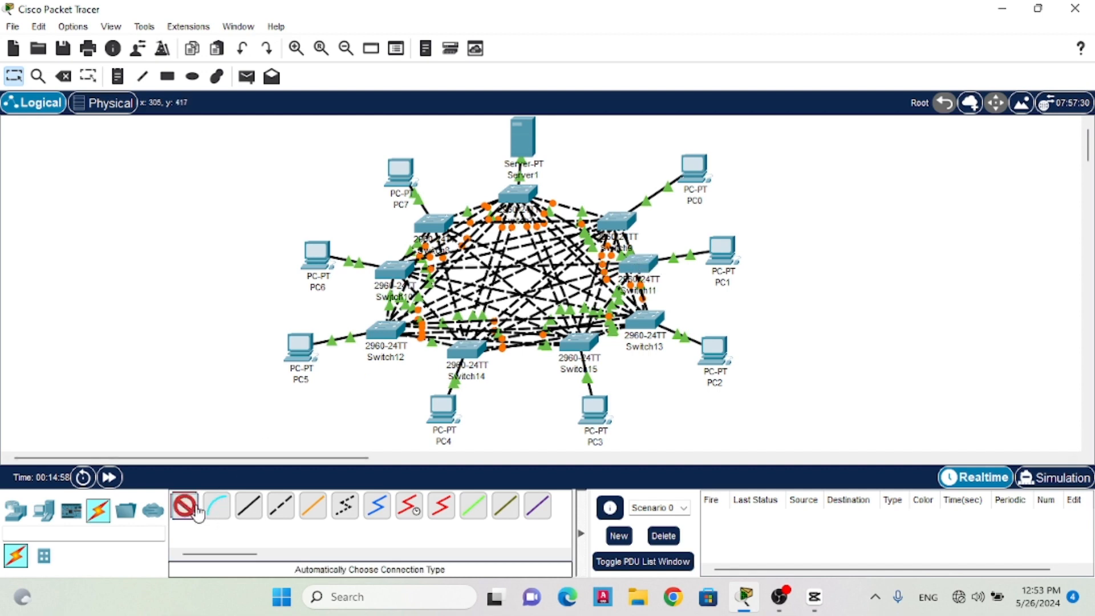
click(407, 260)
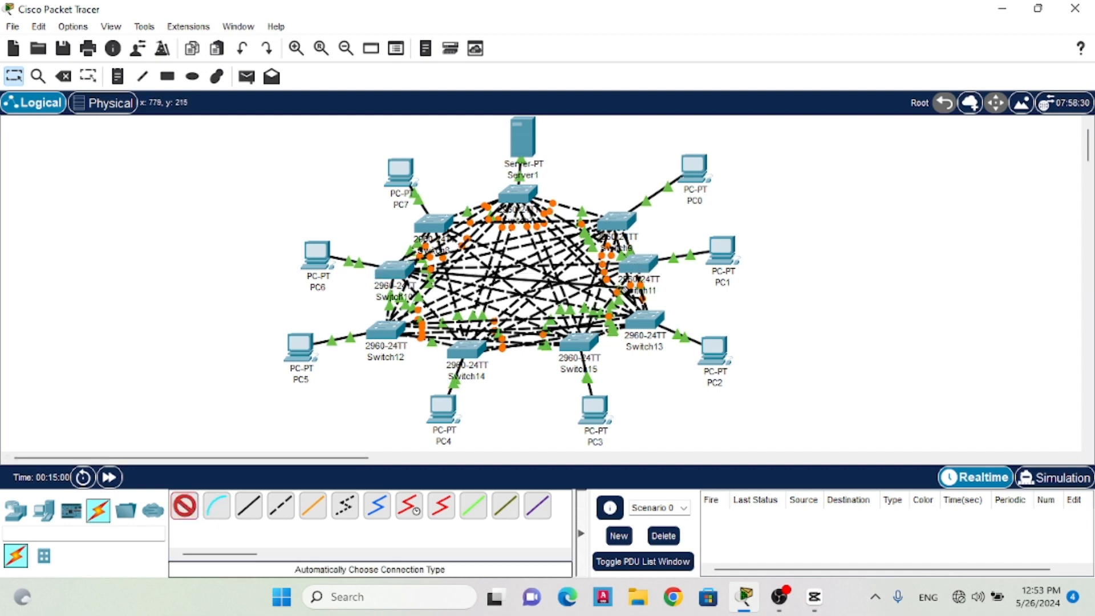
click(643, 320)
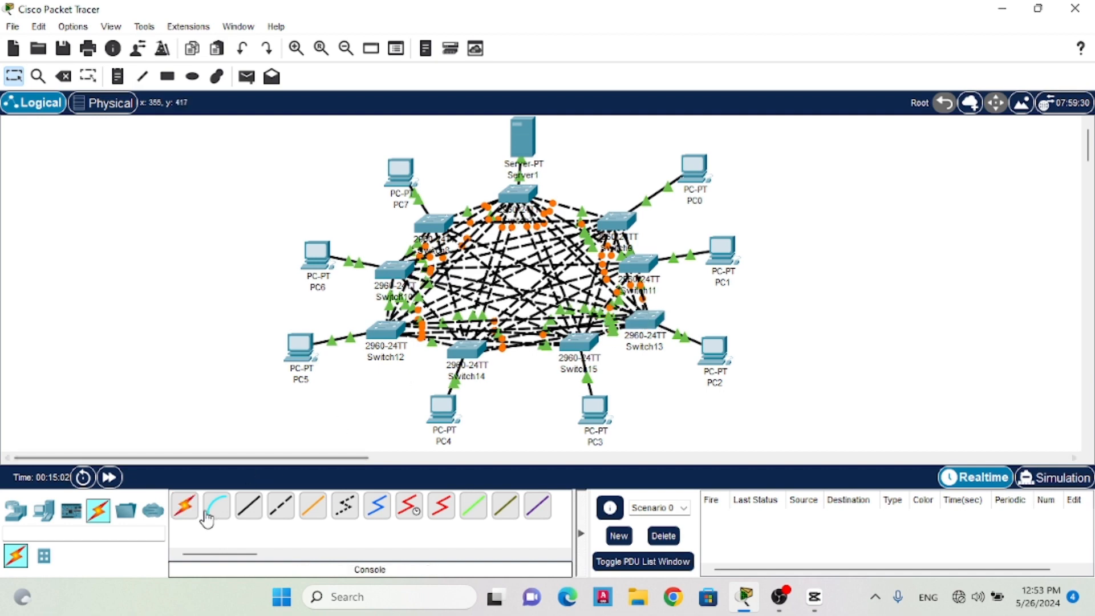
Cross-link Switch10 to Switch15 and Switch10 to Switch14 with automatically chosen cables
click(183, 507)
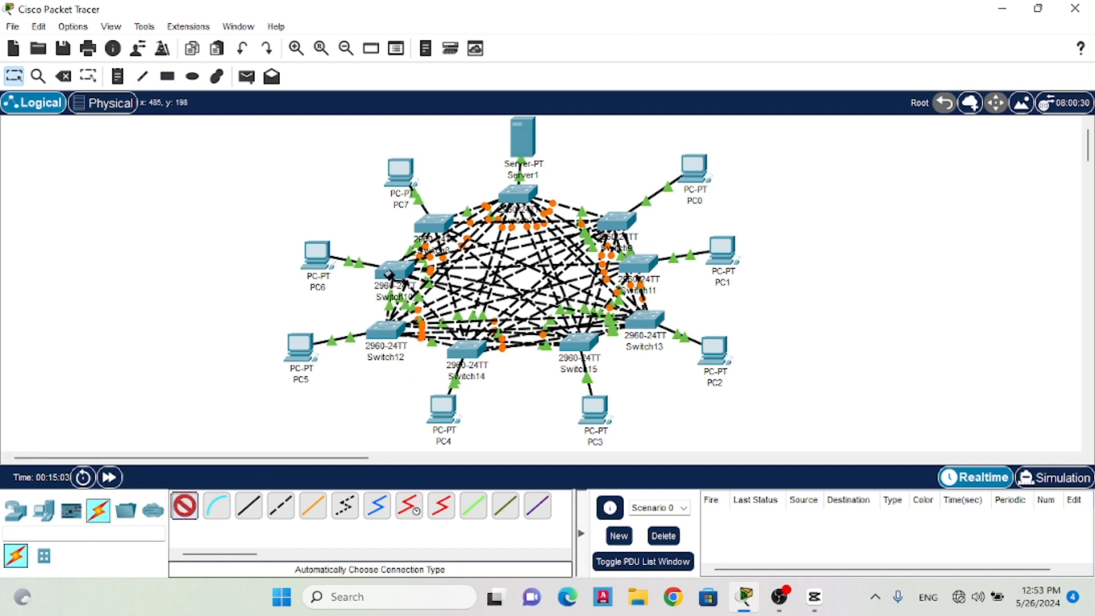
click(392, 268)
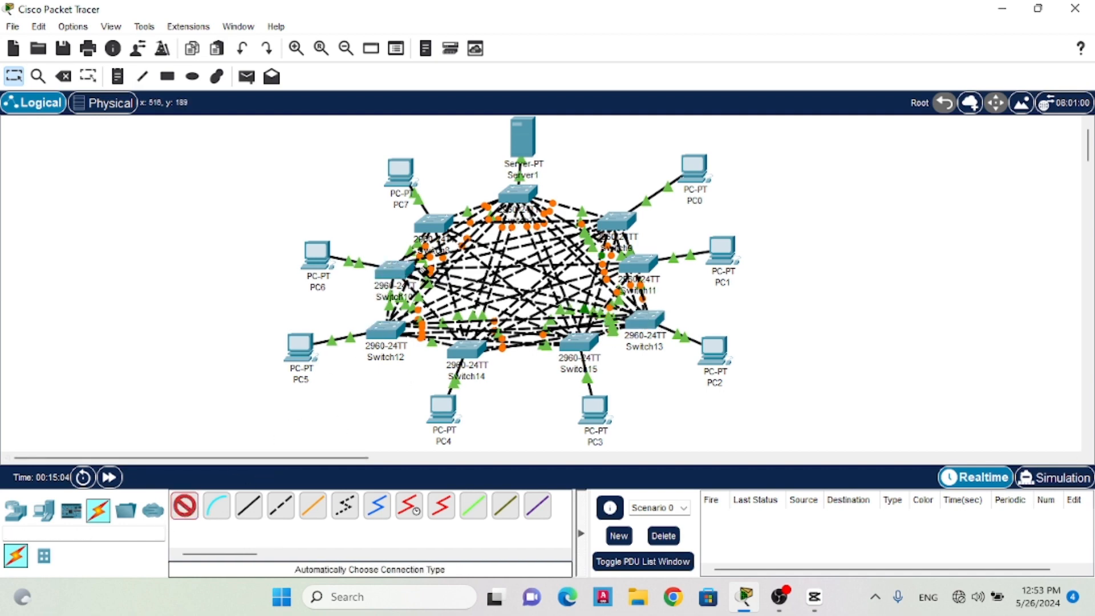
click(585, 342)
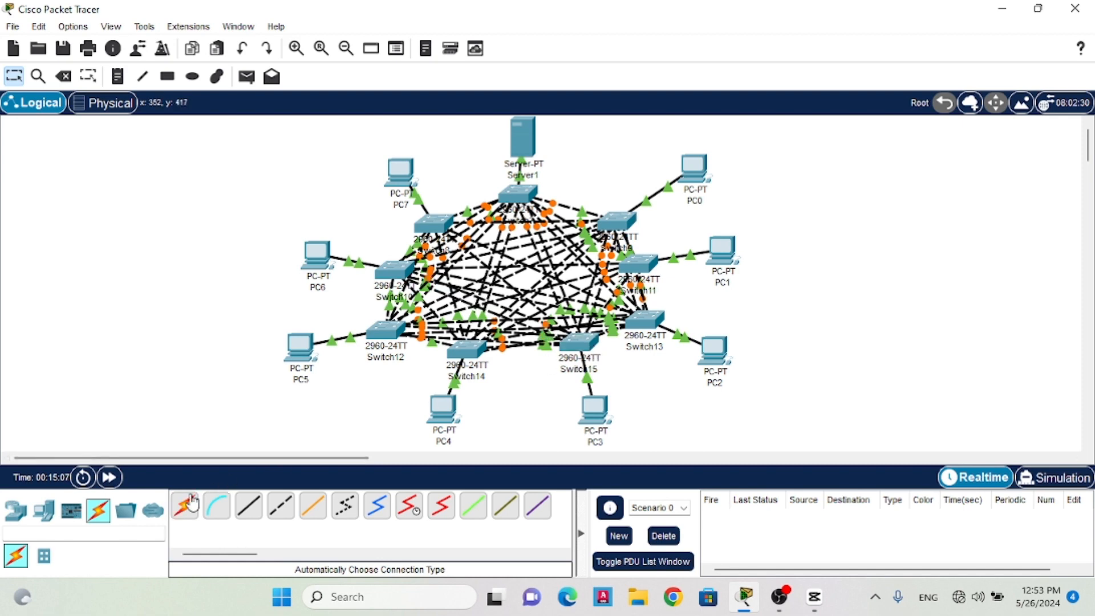
click(392, 268)
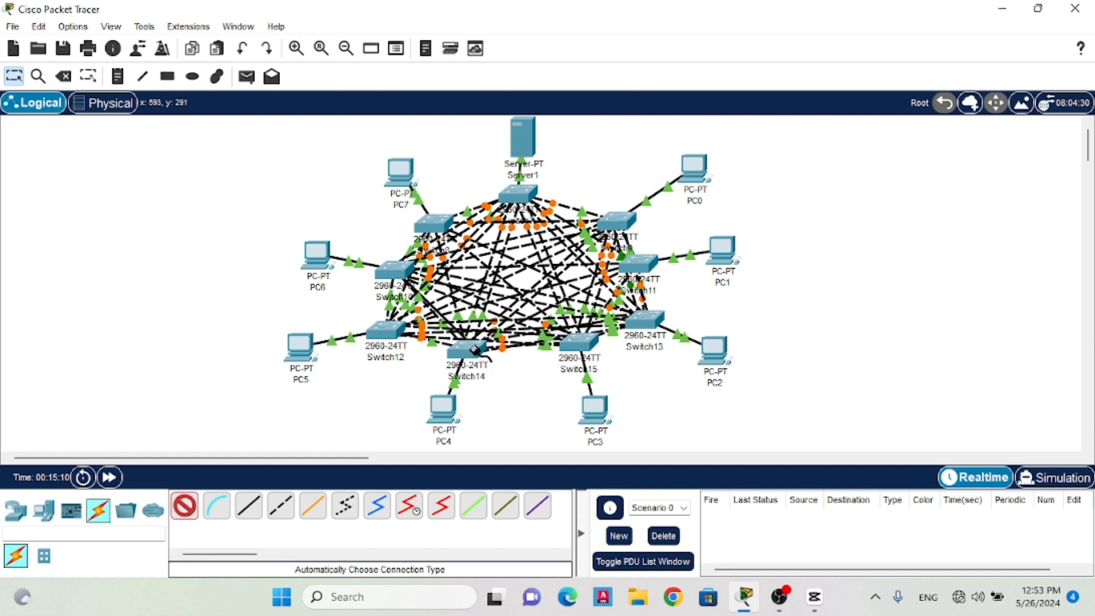
click(474, 349)
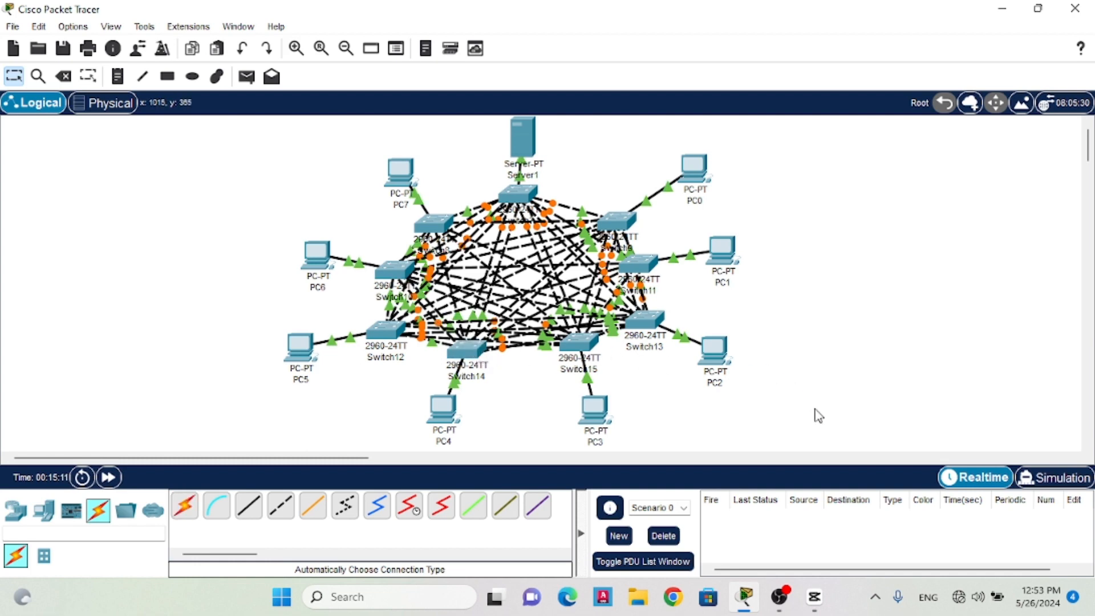
Ping 192.168.1.1 from Server1's command prompt to test connectivity
click(521, 146)
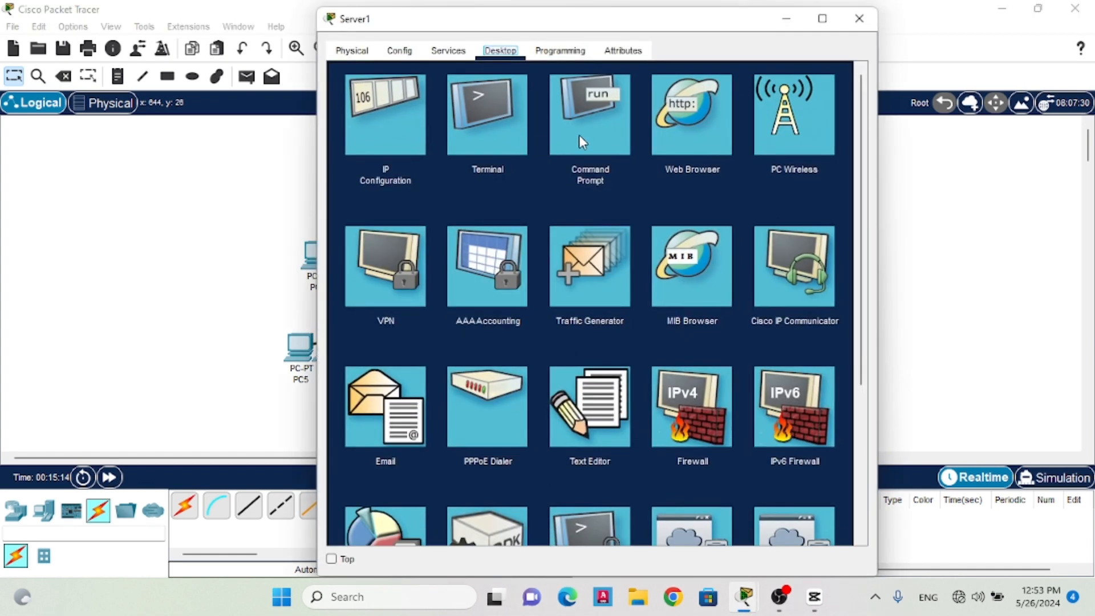
click(579, 134)
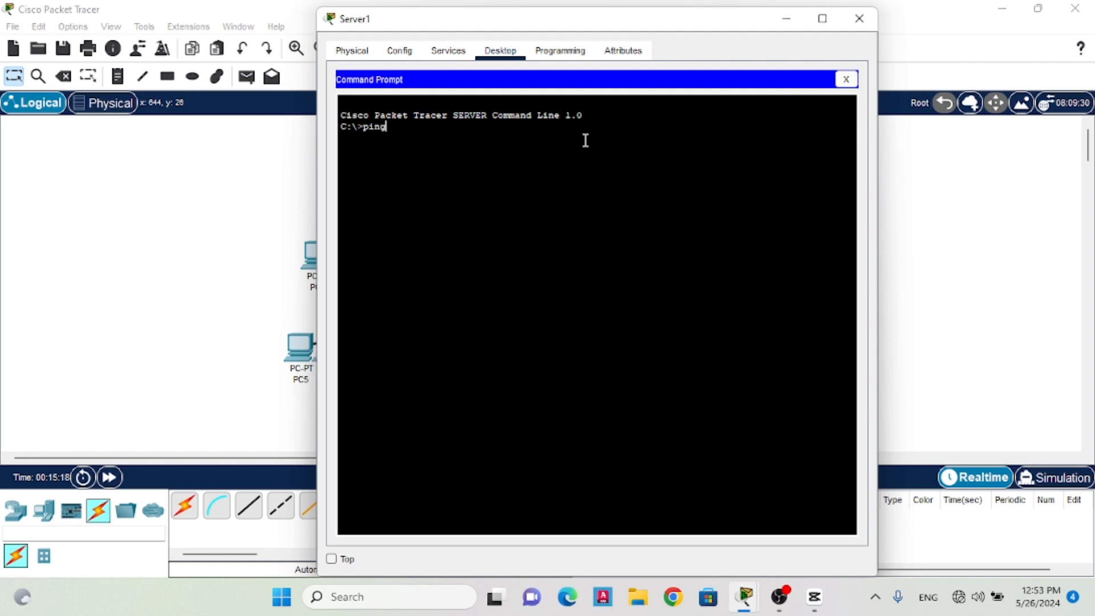
text(ping 192.16)
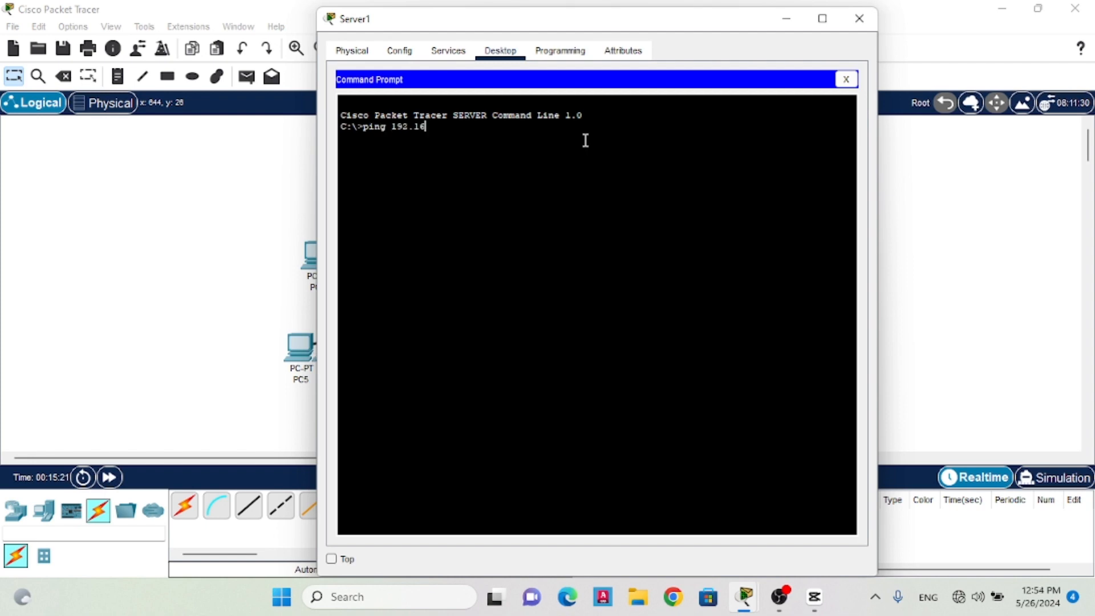
text(8)
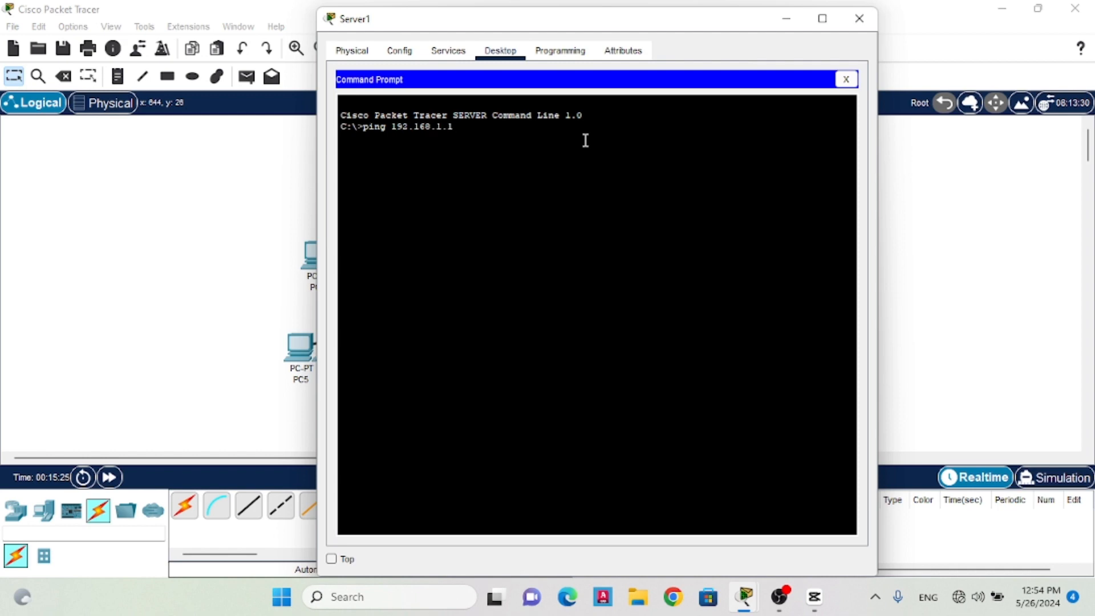
text(.1.1)
key(Return)
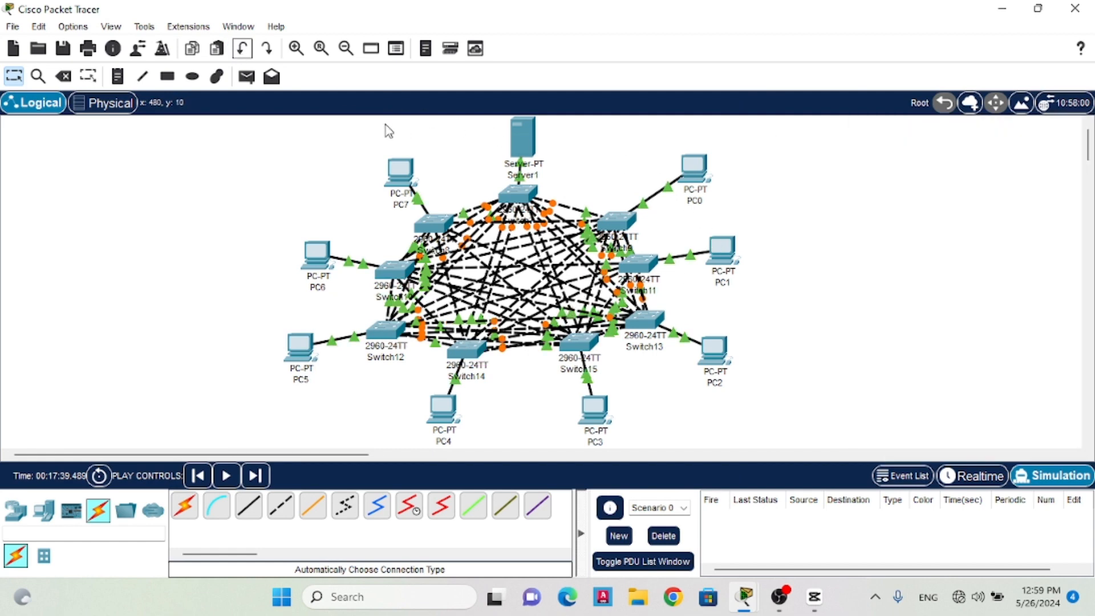
Add simple PDUs from Server1 to PC0 and from Server1 to PC1 for the simulation
click(246, 77)
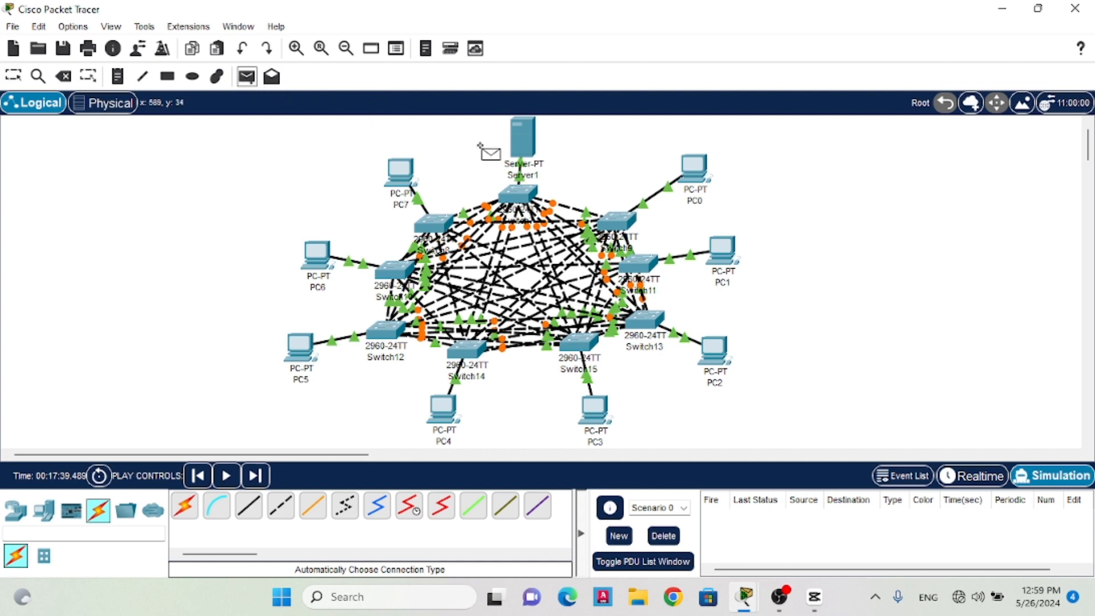
click(510, 142)
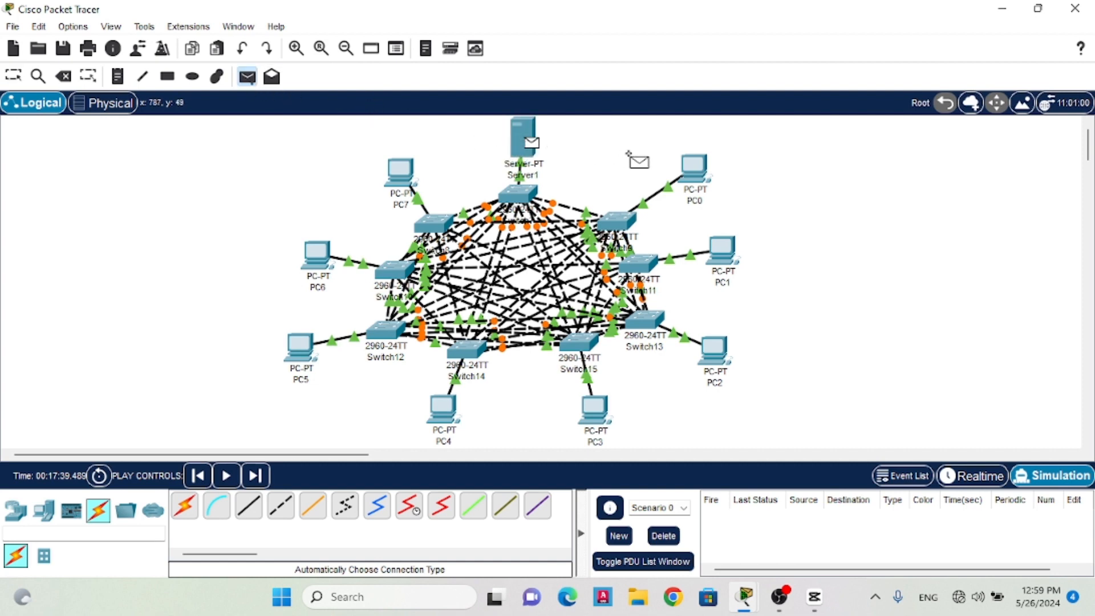
click(685, 166)
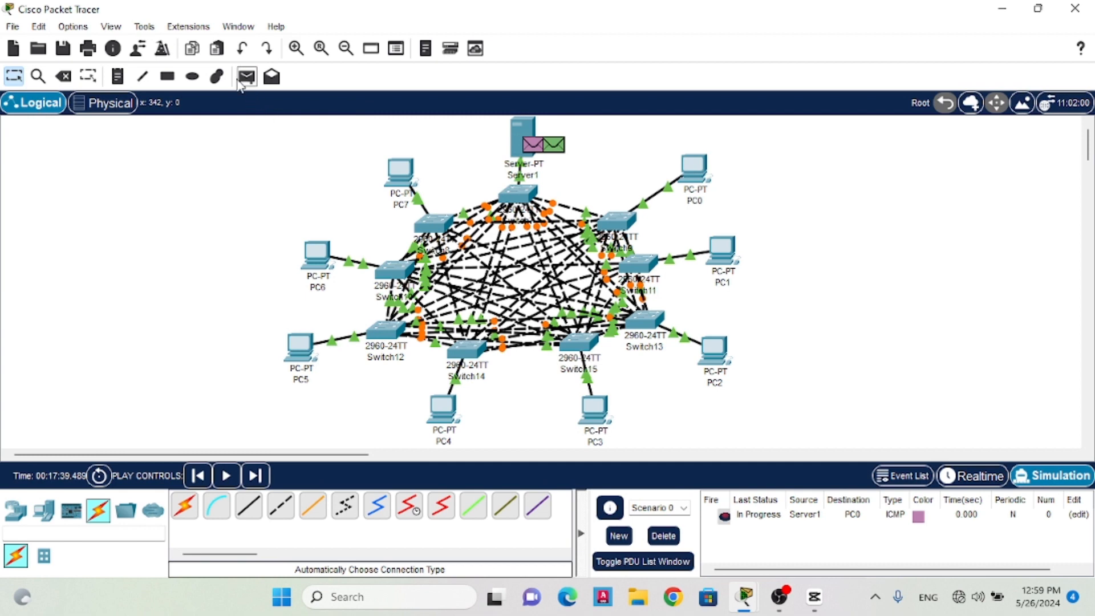
click(240, 80)
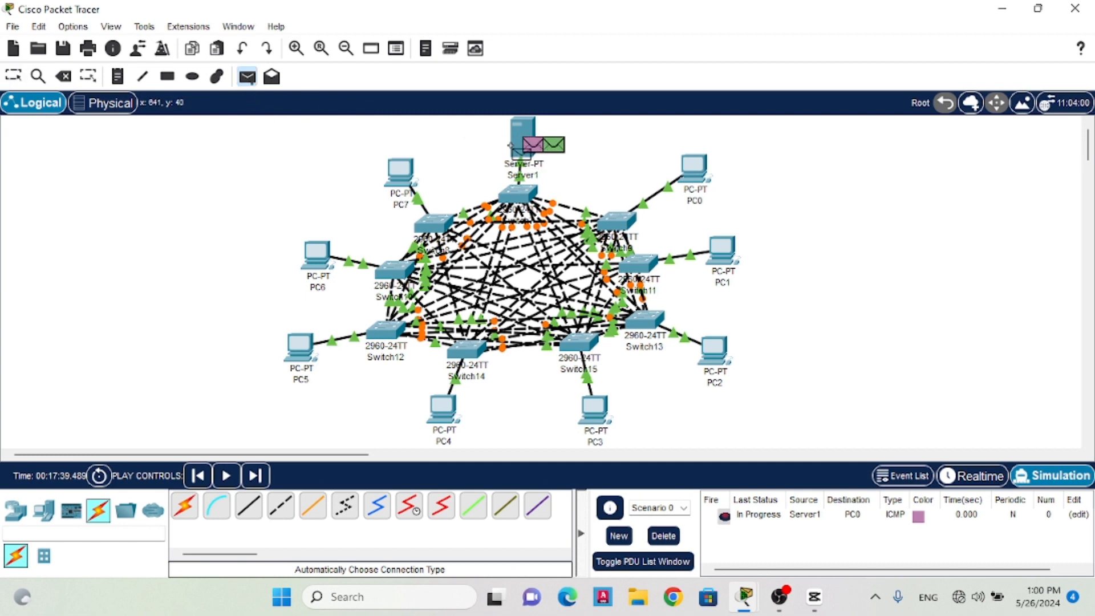
click(511, 145)
click(713, 243)
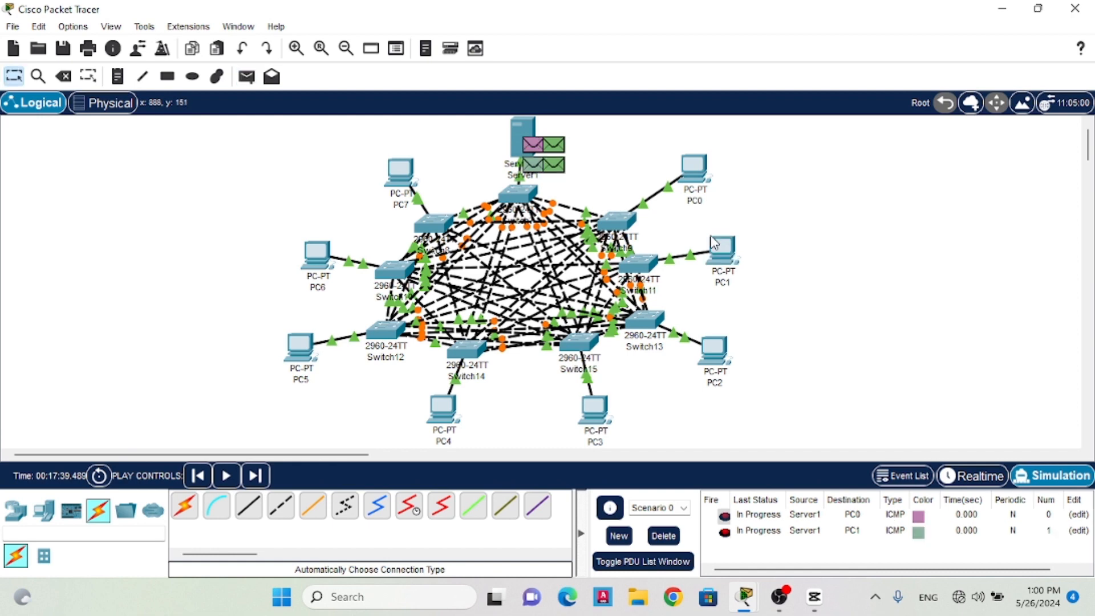
Add simple PDUs from Server1 to PC2 and from Server1 to PC3
click(246, 77)
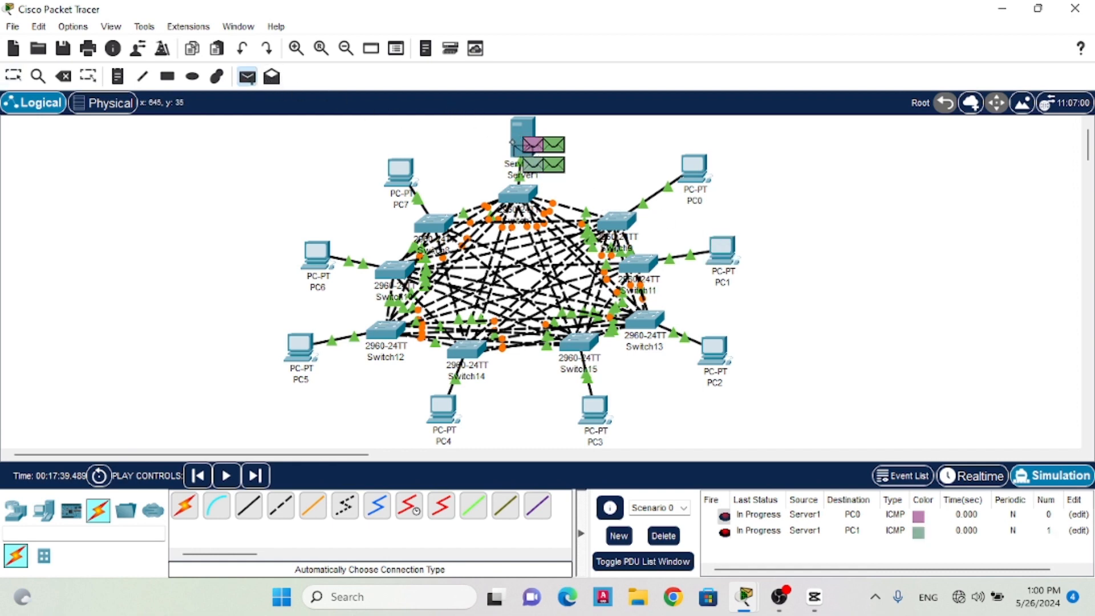
click(512, 152)
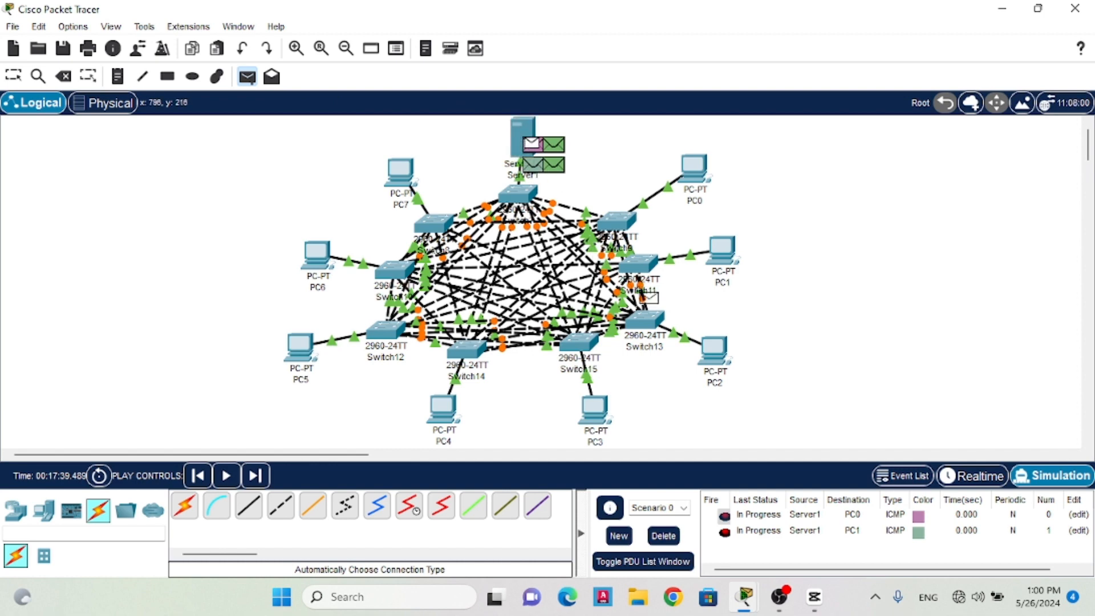
click(714, 347)
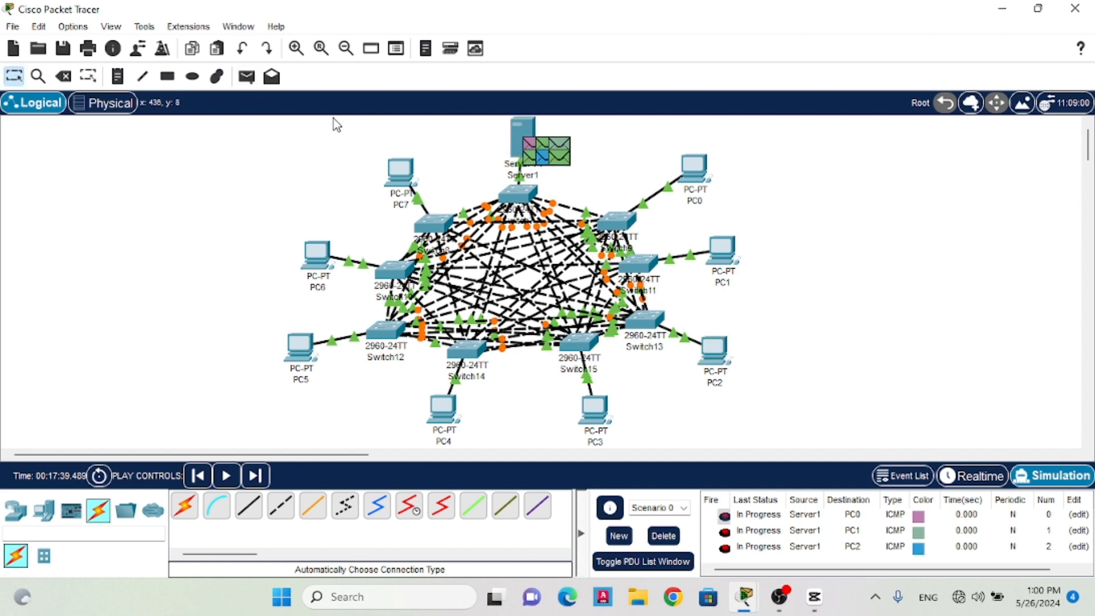
click(253, 85)
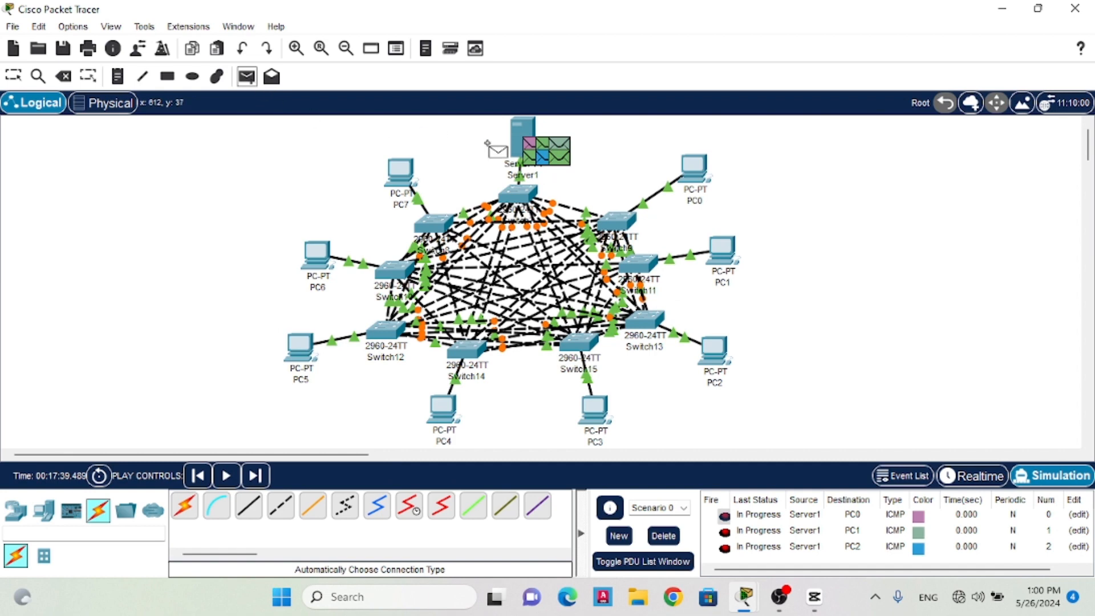
click(512, 137)
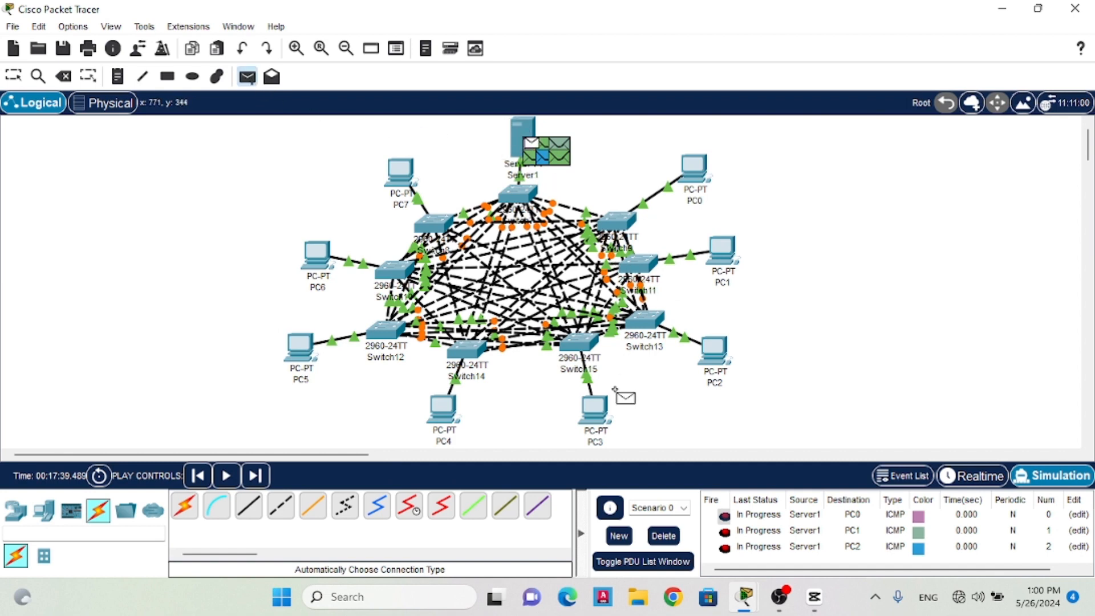
click(591, 402)
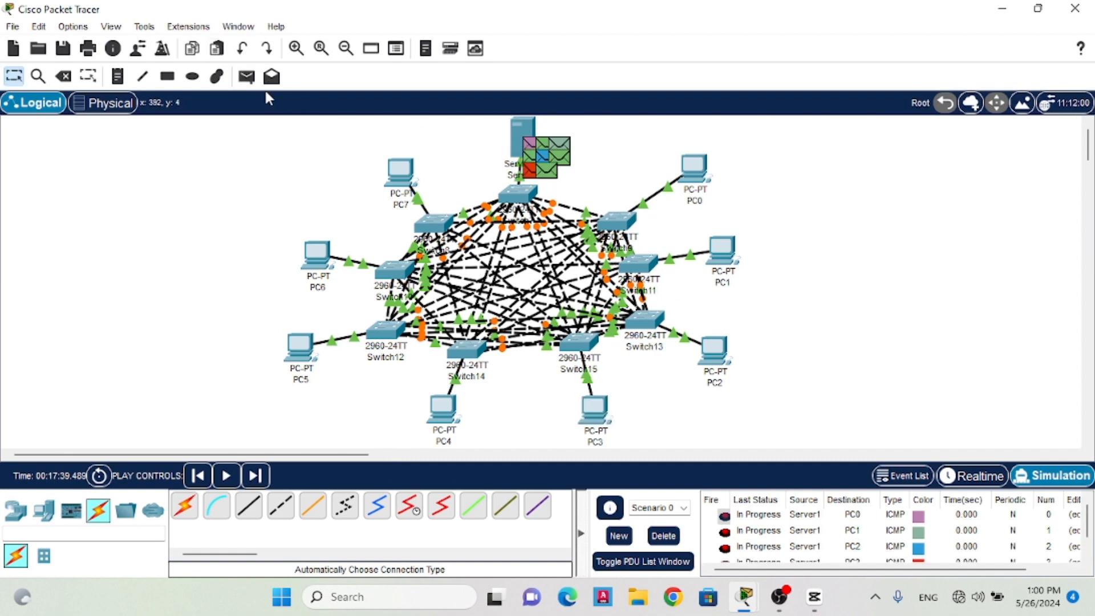
Add simple PDUs from Server1 to PC4 and from Server1 to PC5
click(246, 80)
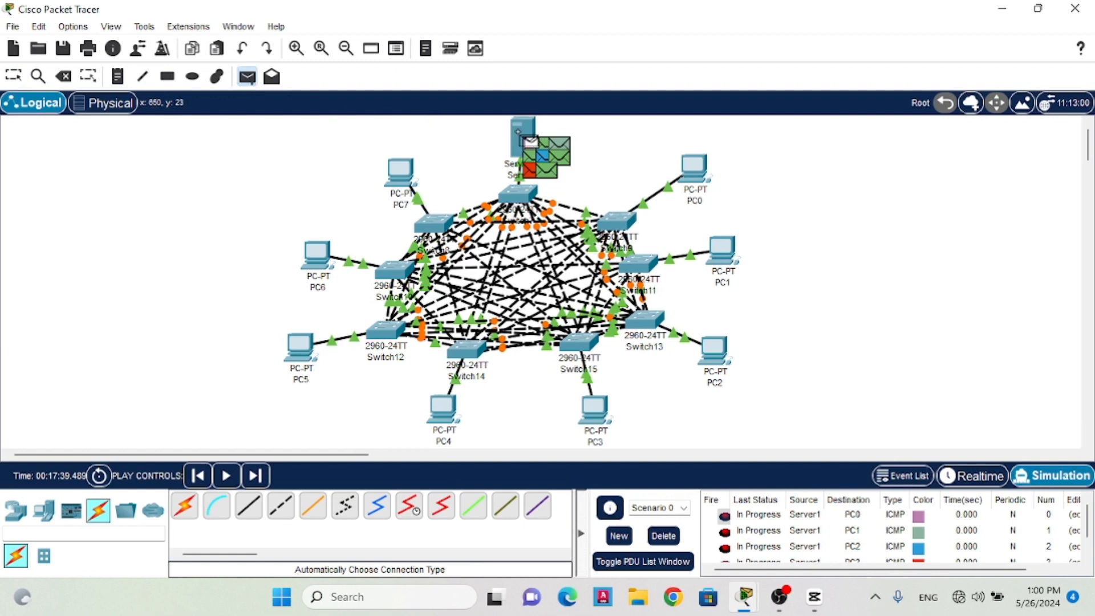
click(528, 140)
click(443, 406)
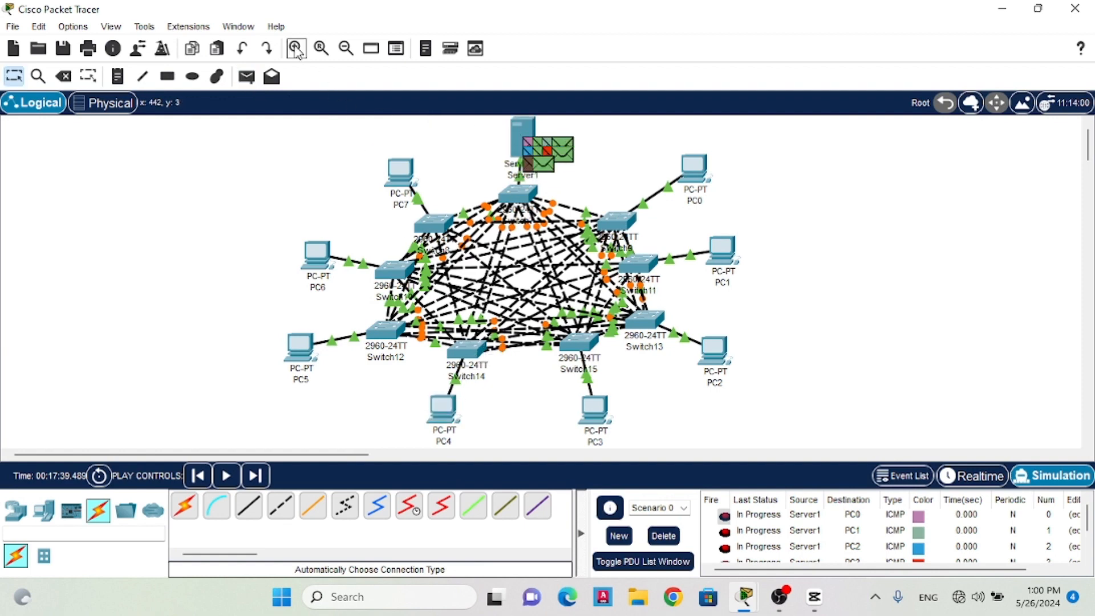
click(246, 80)
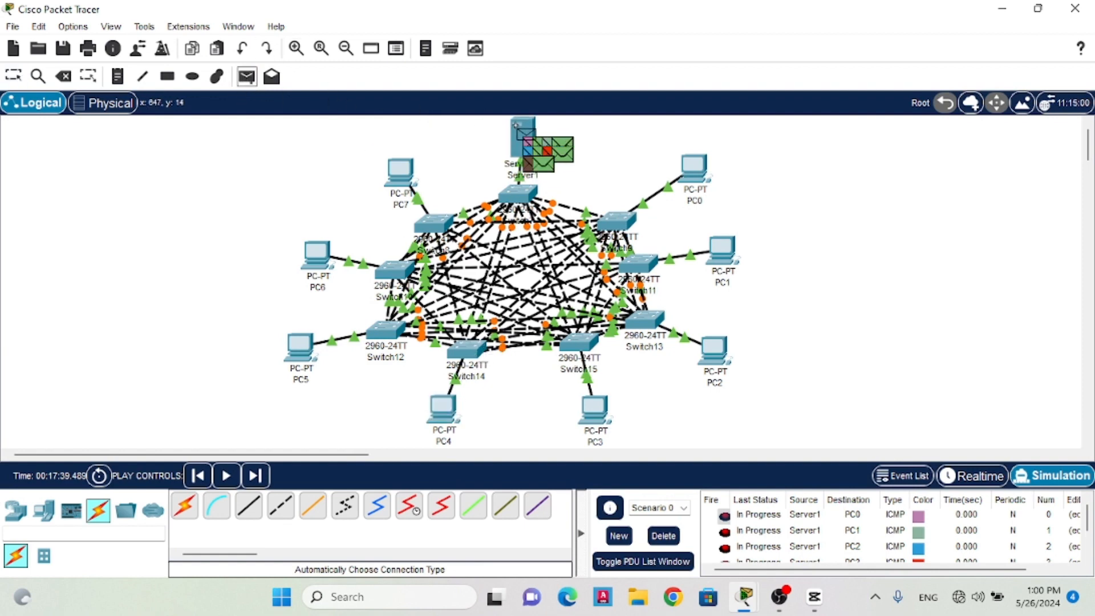
click(299, 346)
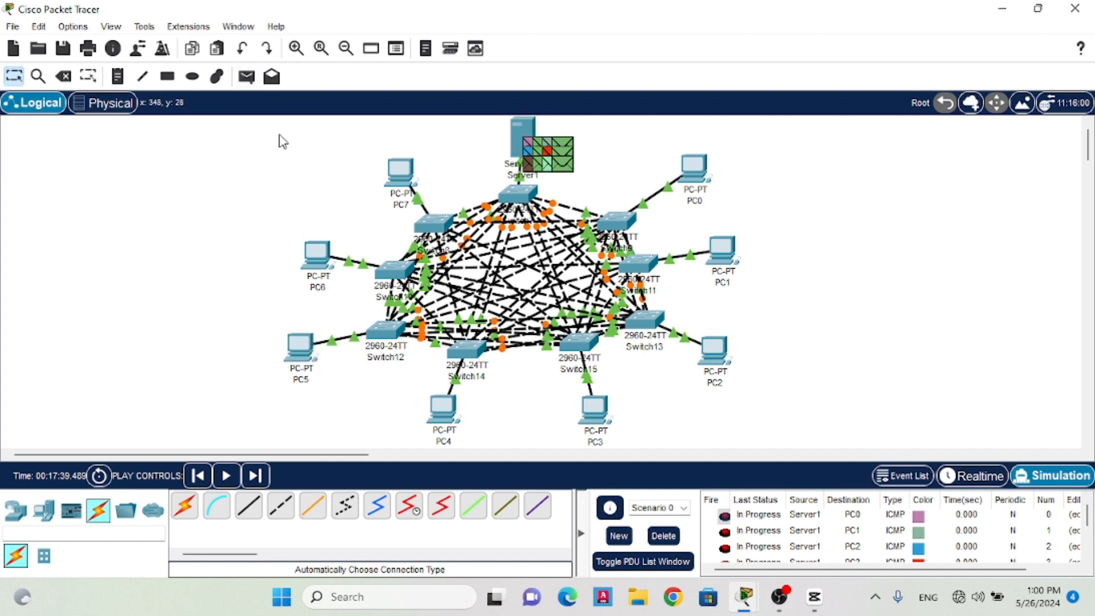
Add simple PDUs from Server1 to PC6 and from Server1 to PC7
click(247, 77)
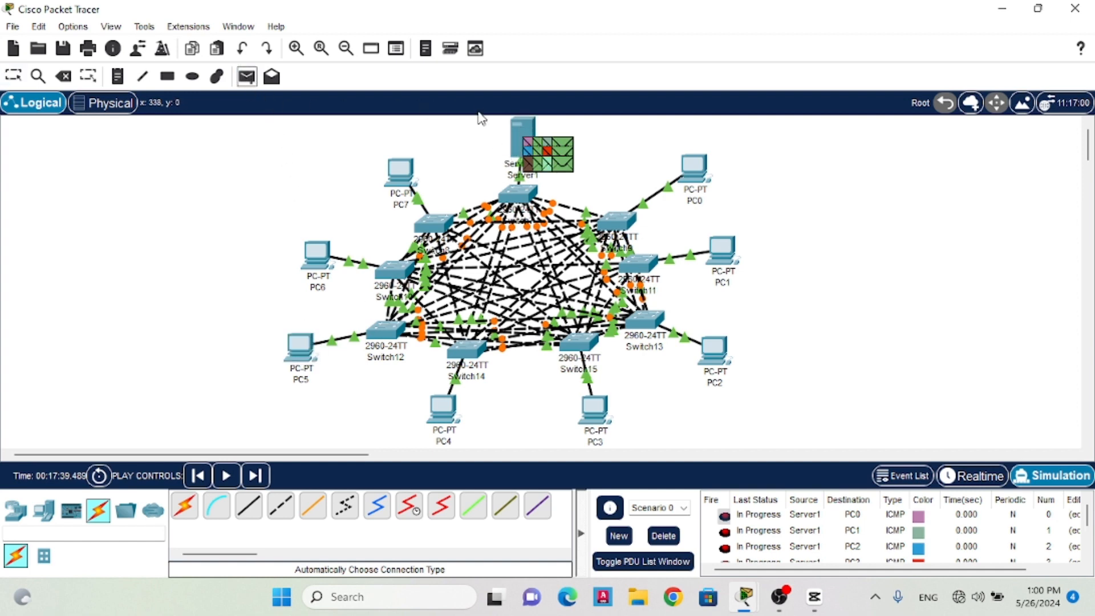
click(511, 140)
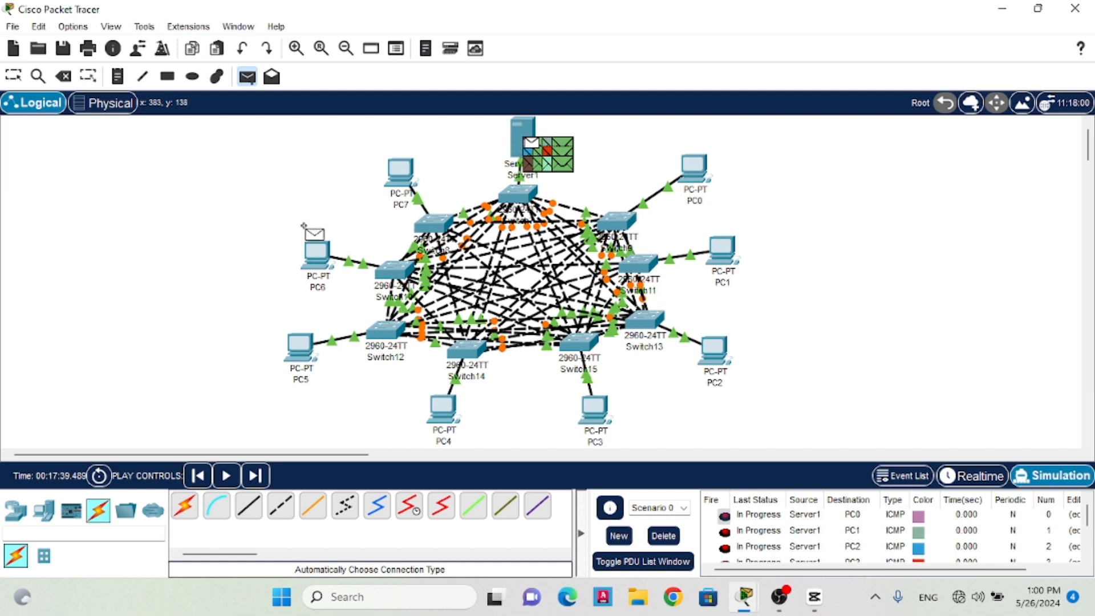
click(316, 255)
click(251, 80)
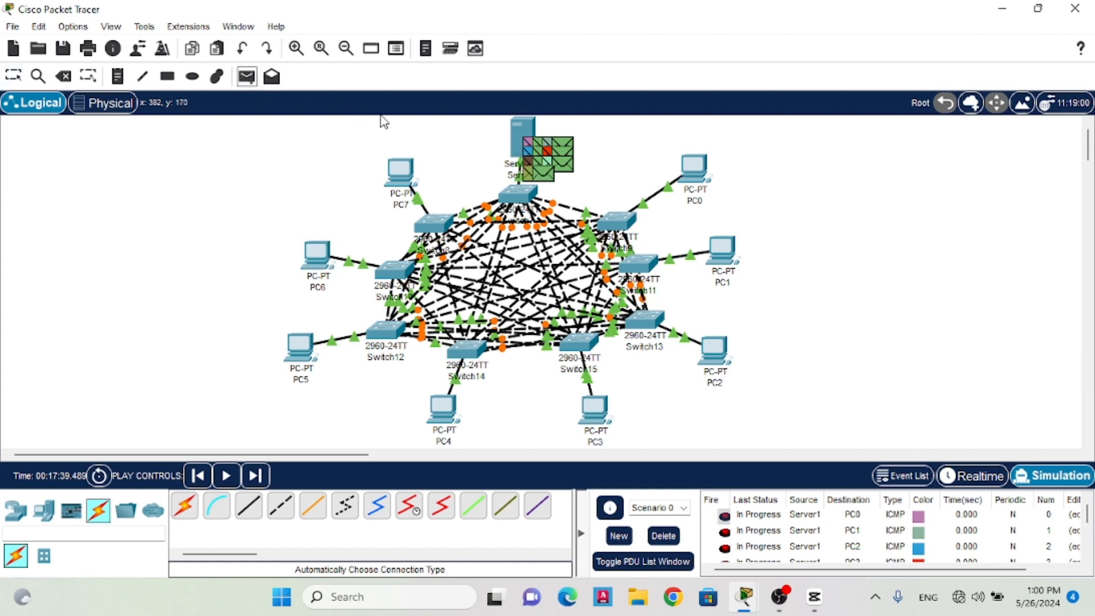
click(521, 130)
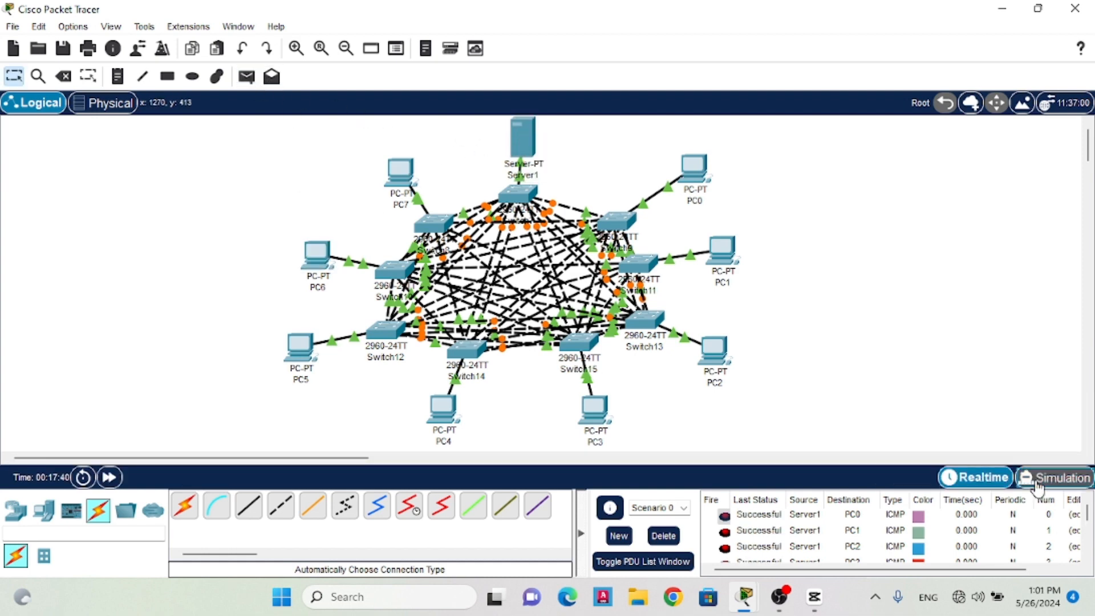
Return to Simulation mode and play the simulation of the PDUs sent from Server1
click(1032, 479)
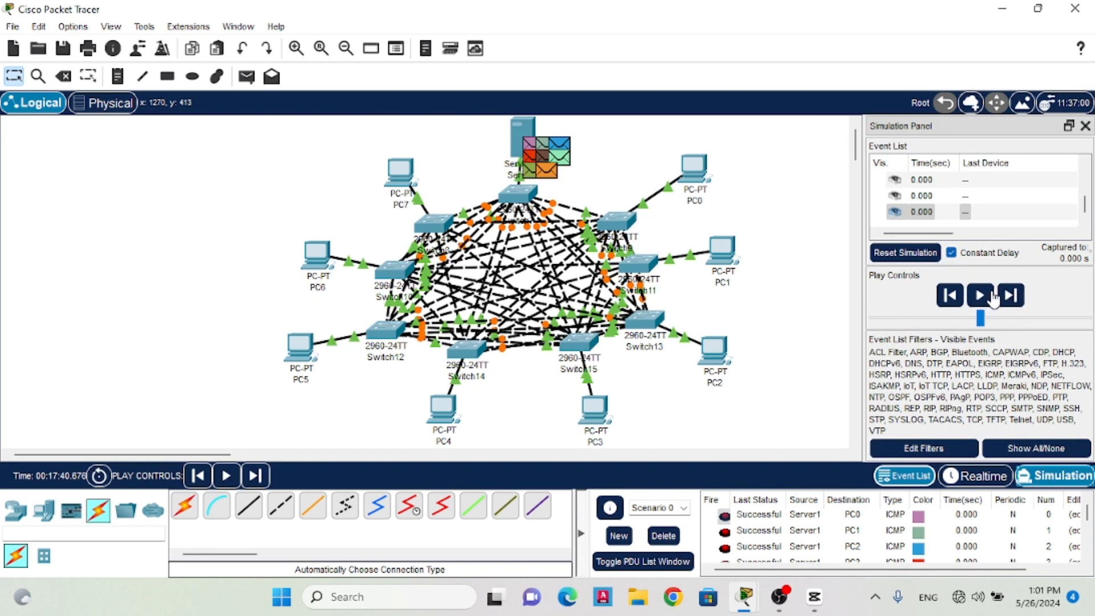
click(981, 296)
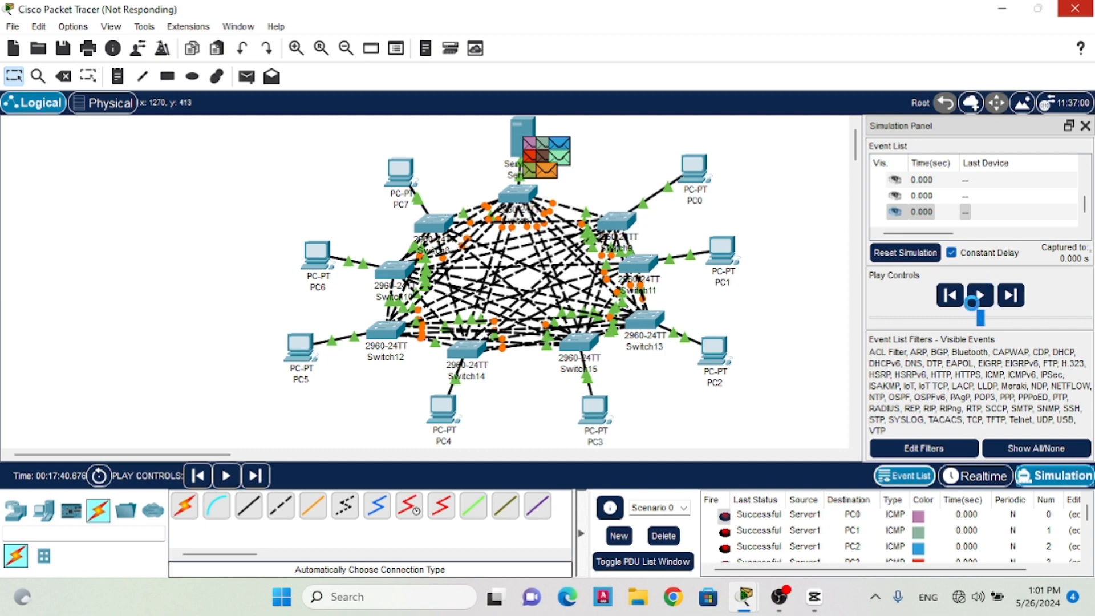
click(974, 299)
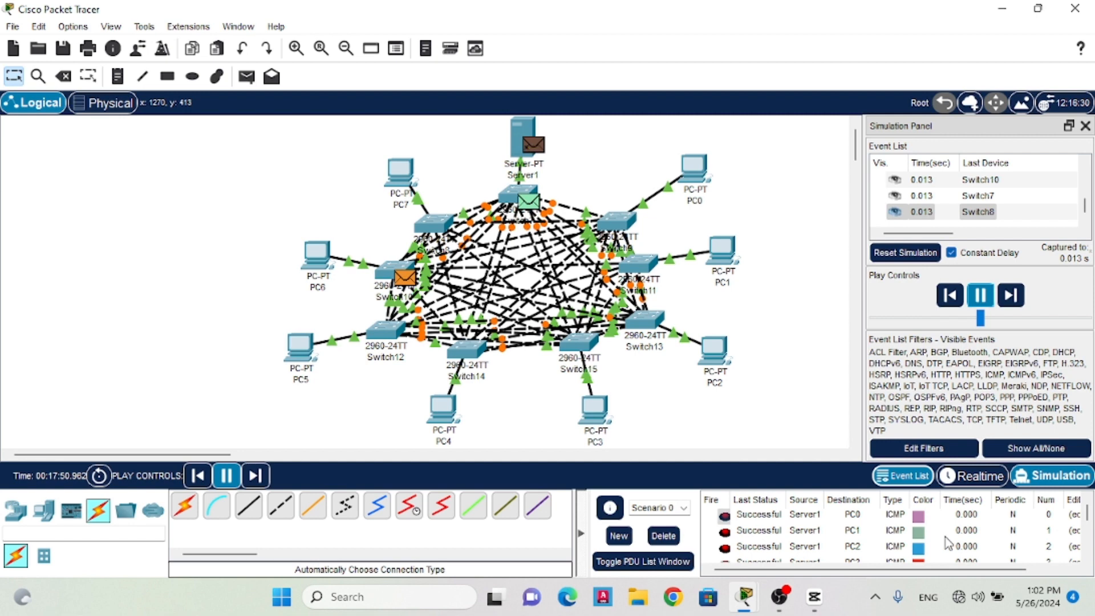
Review the delivery status of the PDUs to PC0 through PC7 and pause the simulation
scroll(947, 542, down, 2)
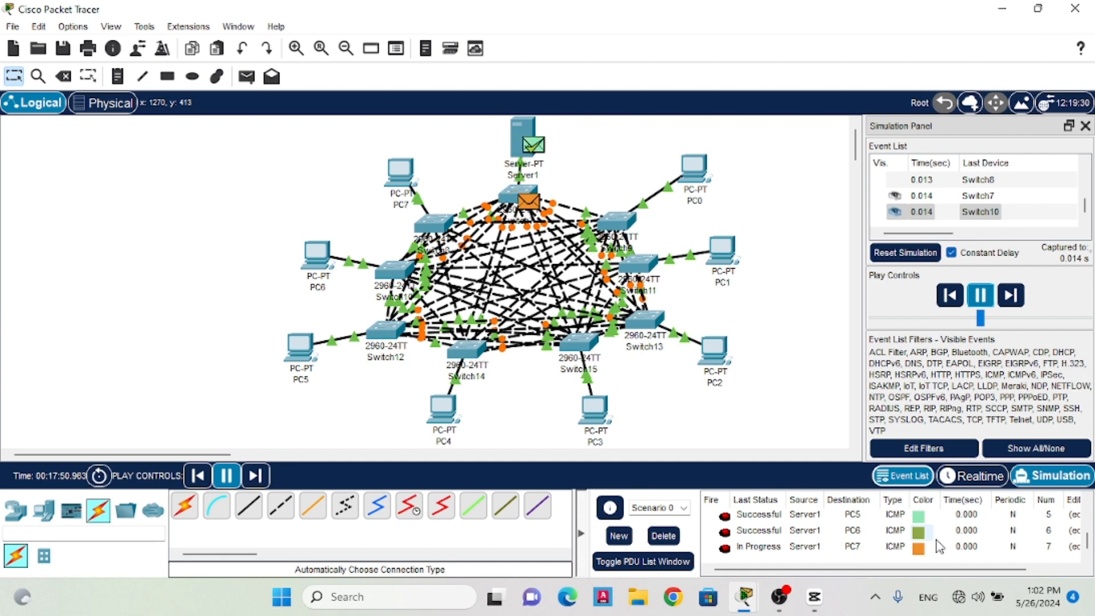
scroll(939, 546, up, 2)
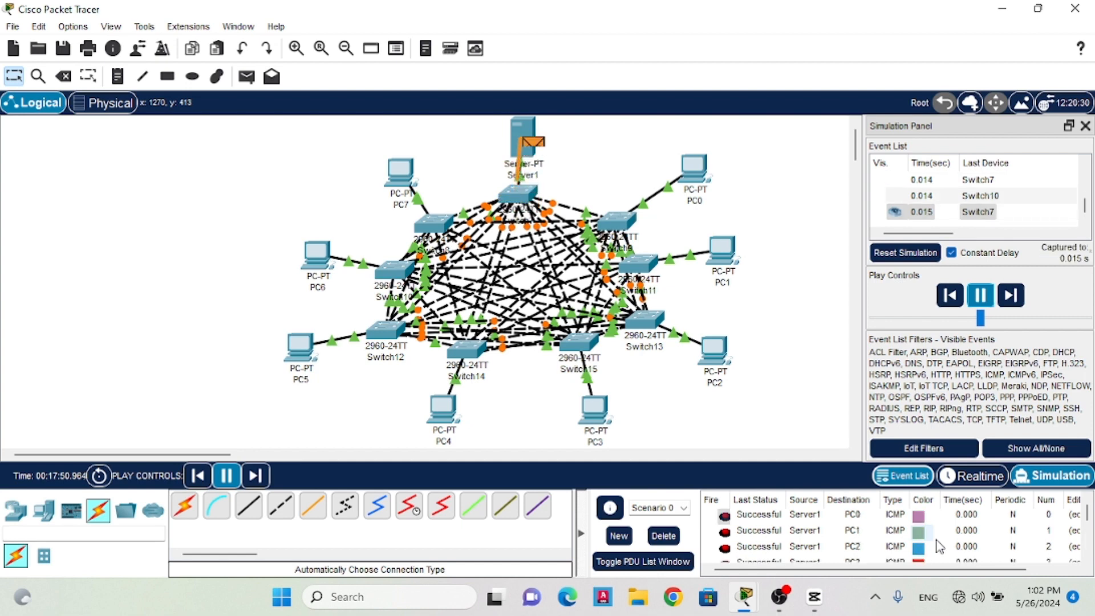
scroll(940, 546, down, 2)
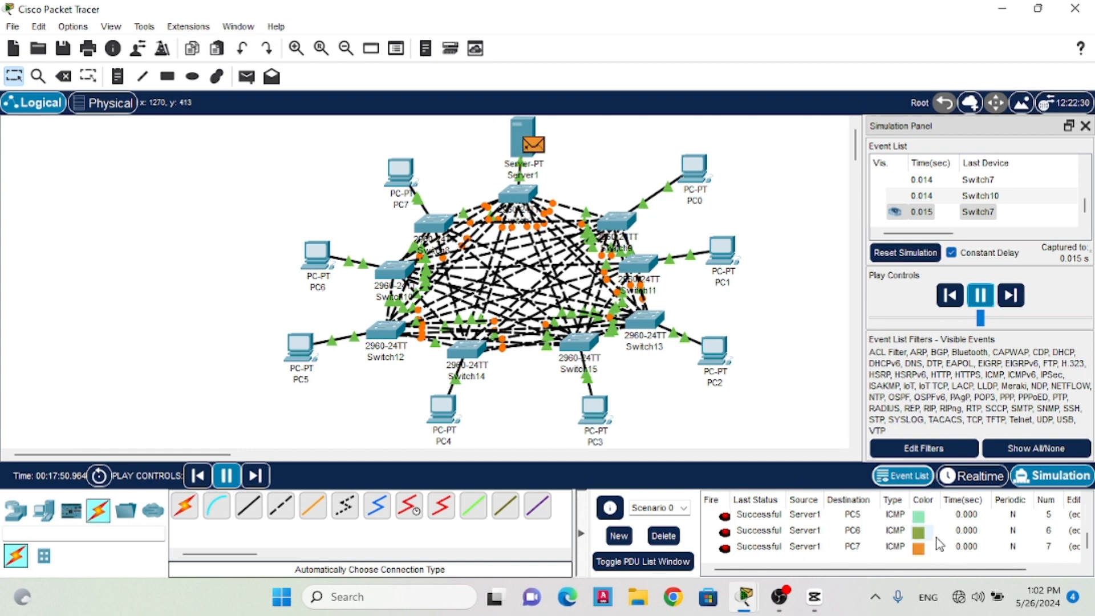
scroll(936, 539, up, 2)
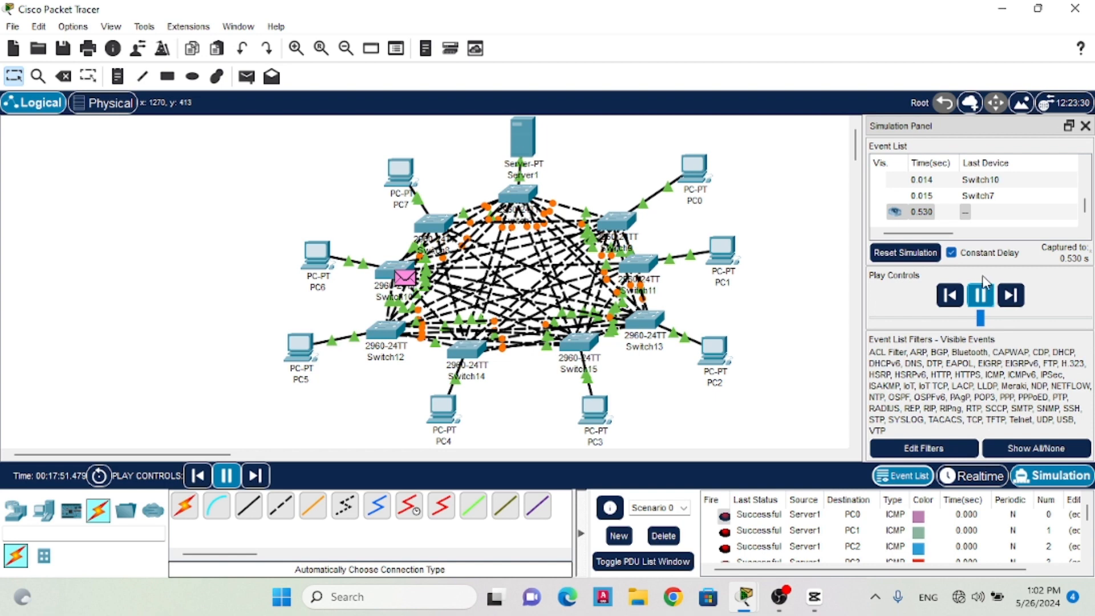
click(980, 295)
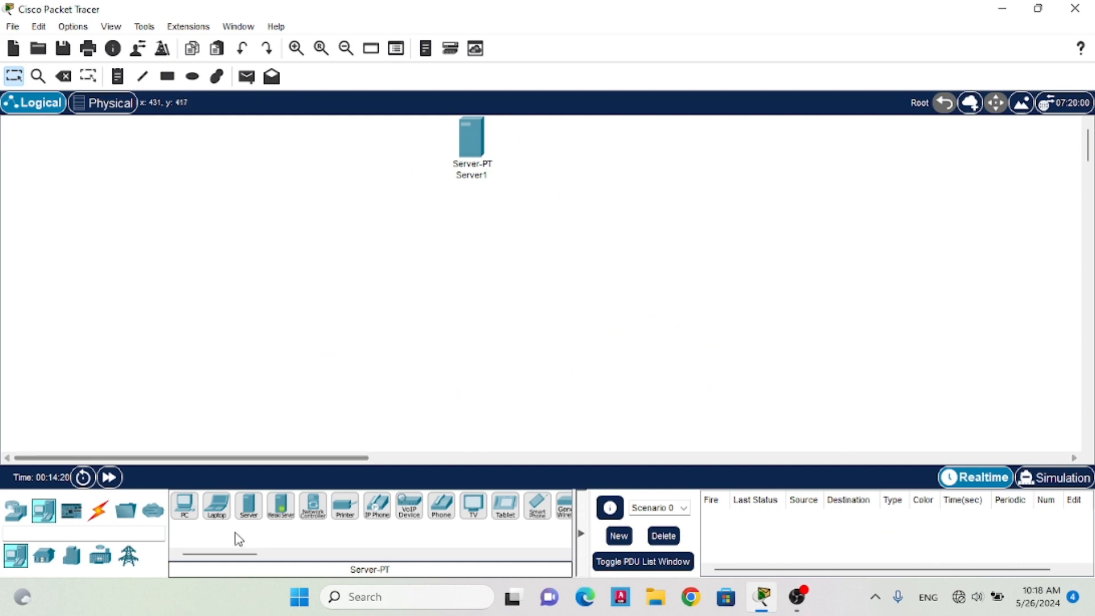
Place three 2960 switches in the new topology: one directly below Server1, one to its lower right and one to its lower left
click(17, 511)
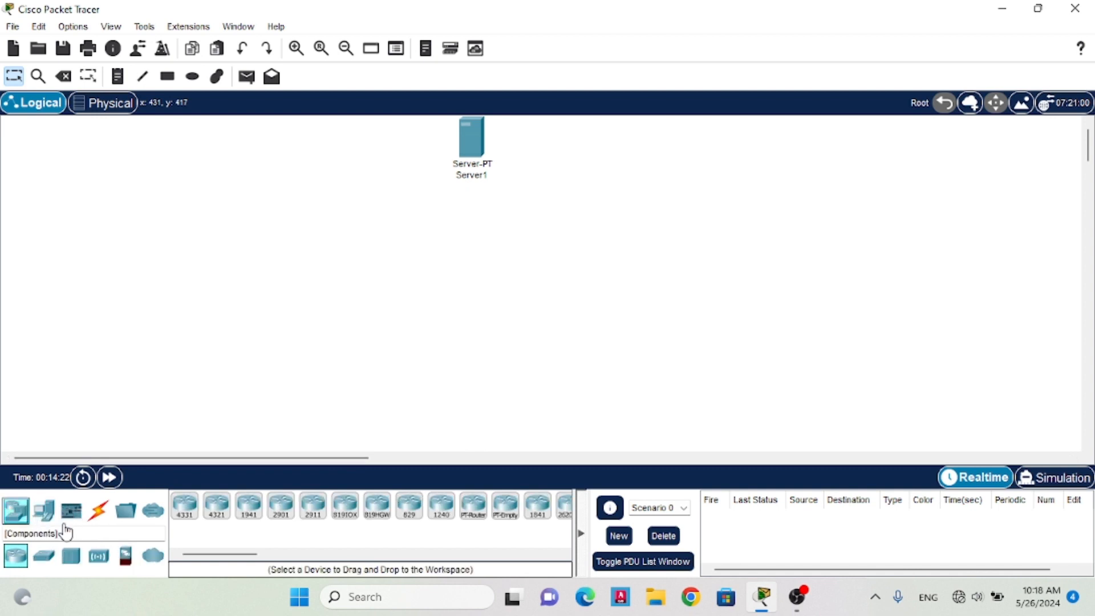
click(45, 556)
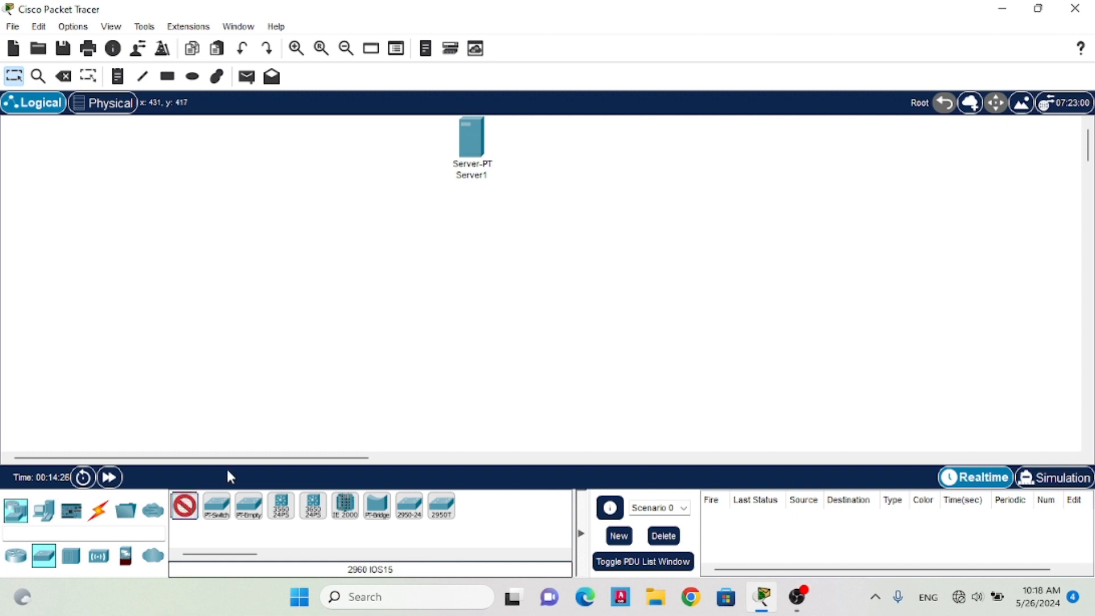
click(475, 191)
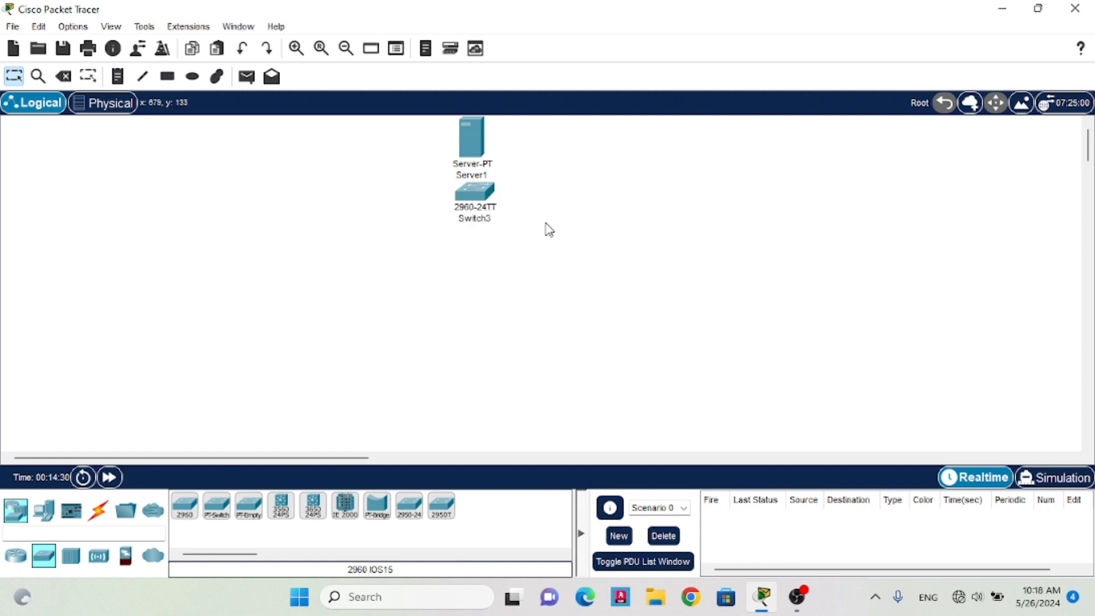
click(186, 507)
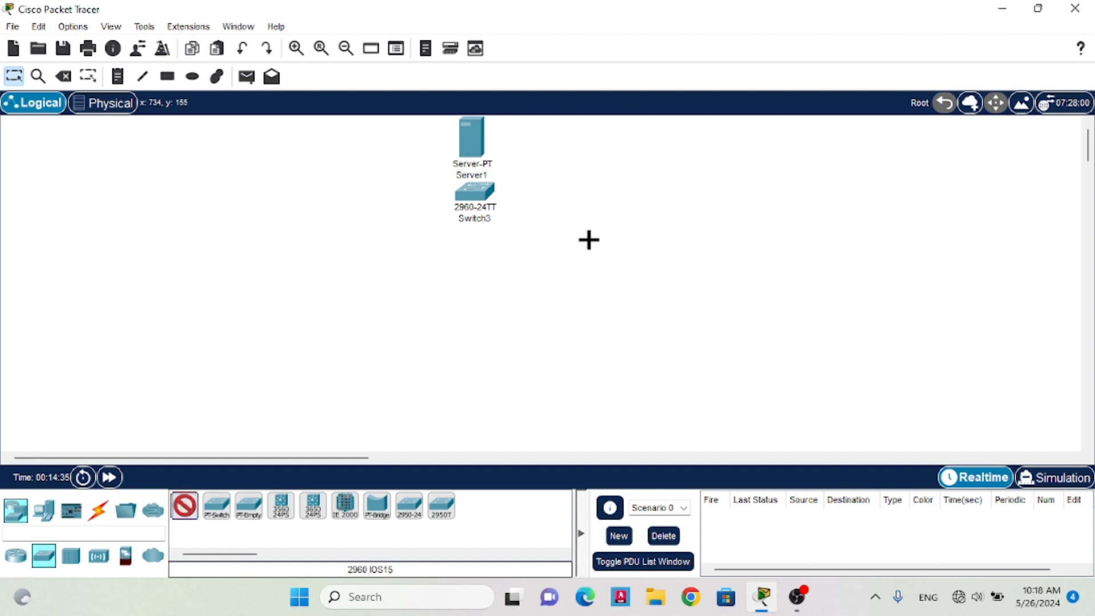
click(599, 236)
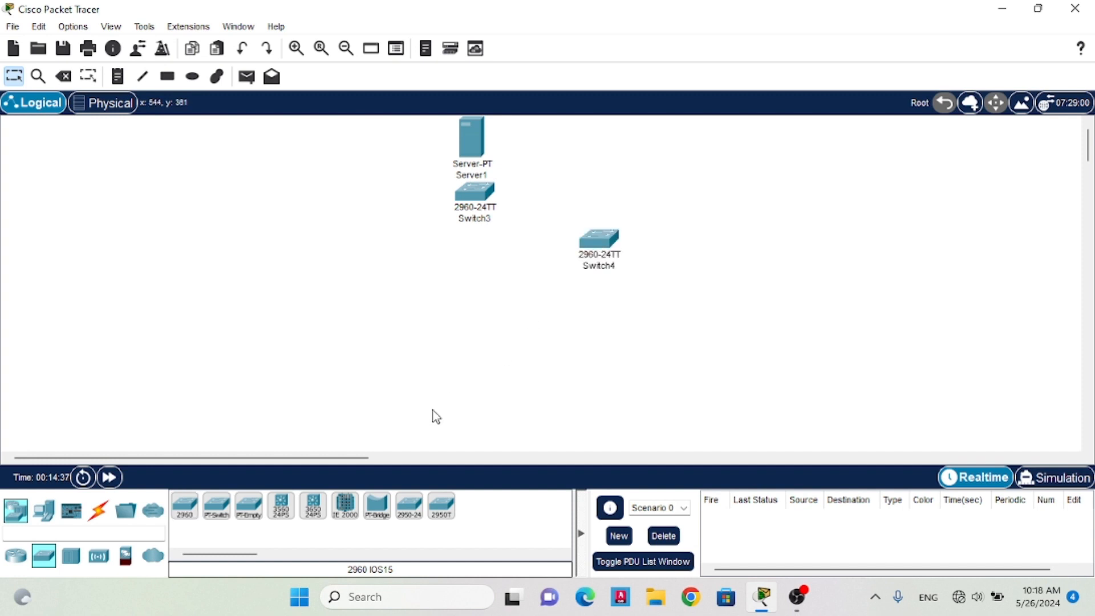
click(185, 505)
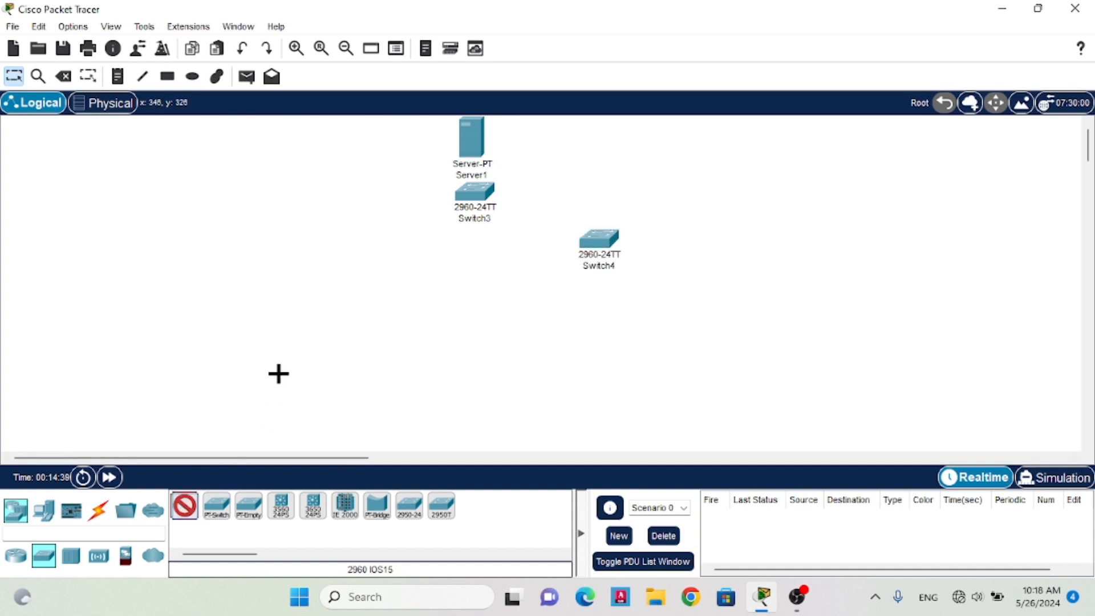
click(386, 249)
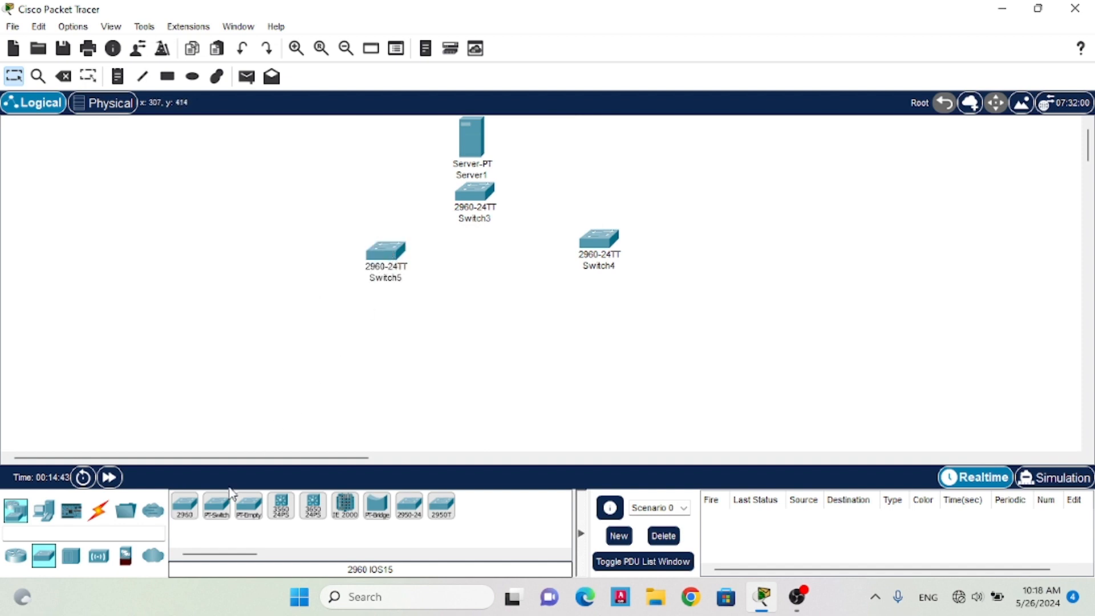
Place four PCs below Switch4, working from the far right inward
click(53, 515)
click(185, 506)
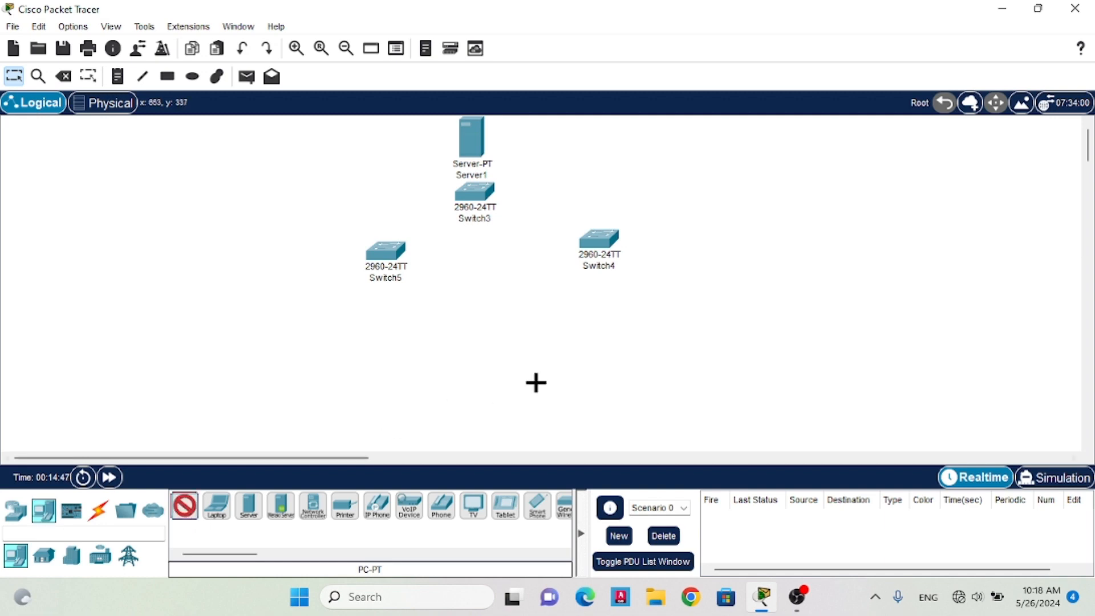
click(762, 320)
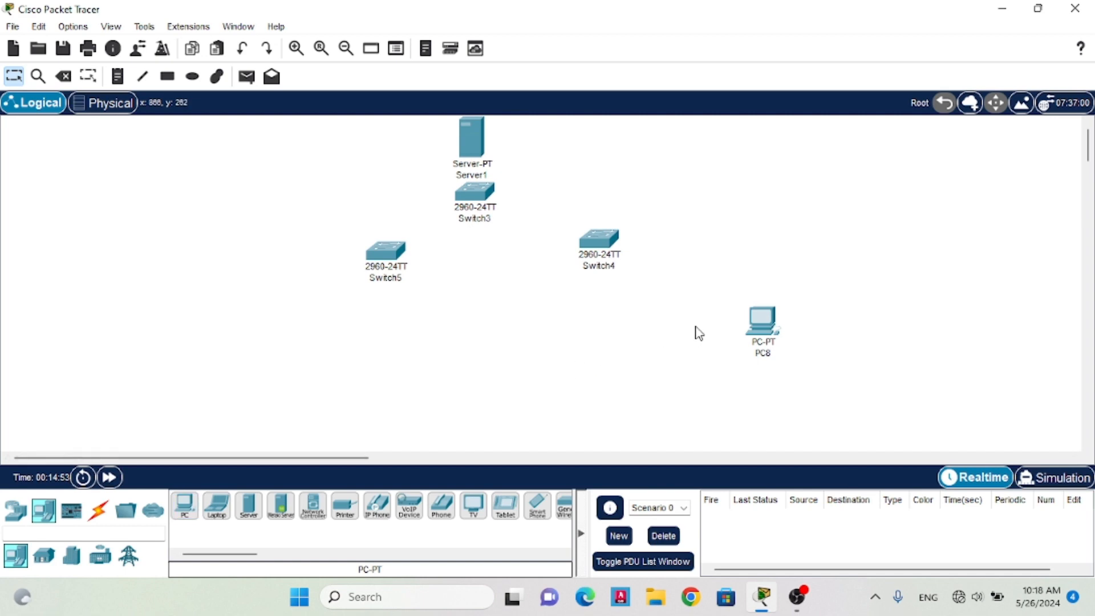
click(184, 505)
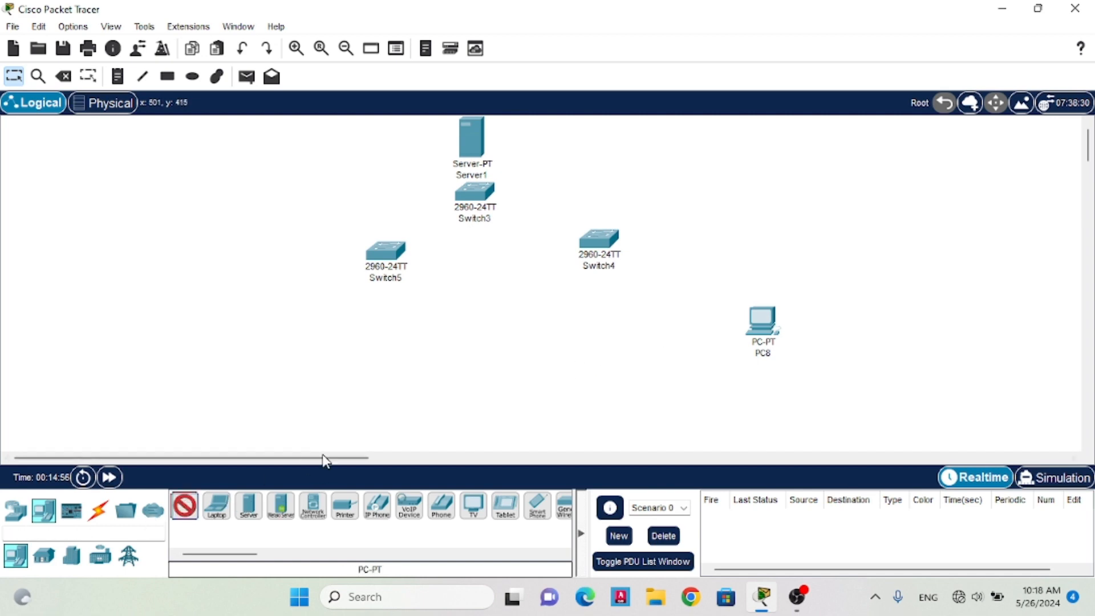
click(719, 338)
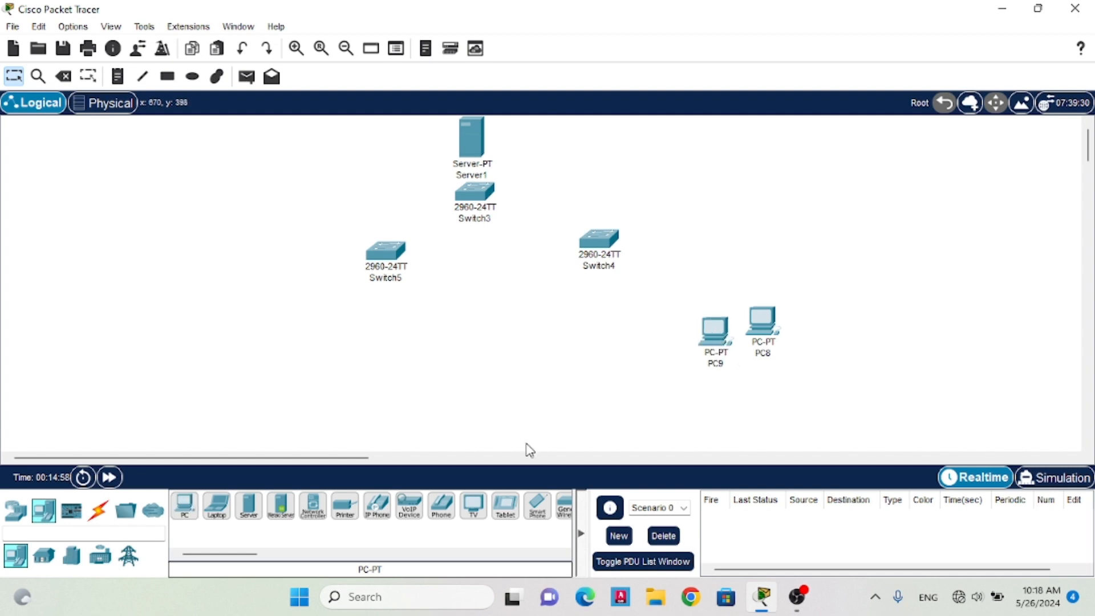
click(185, 505)
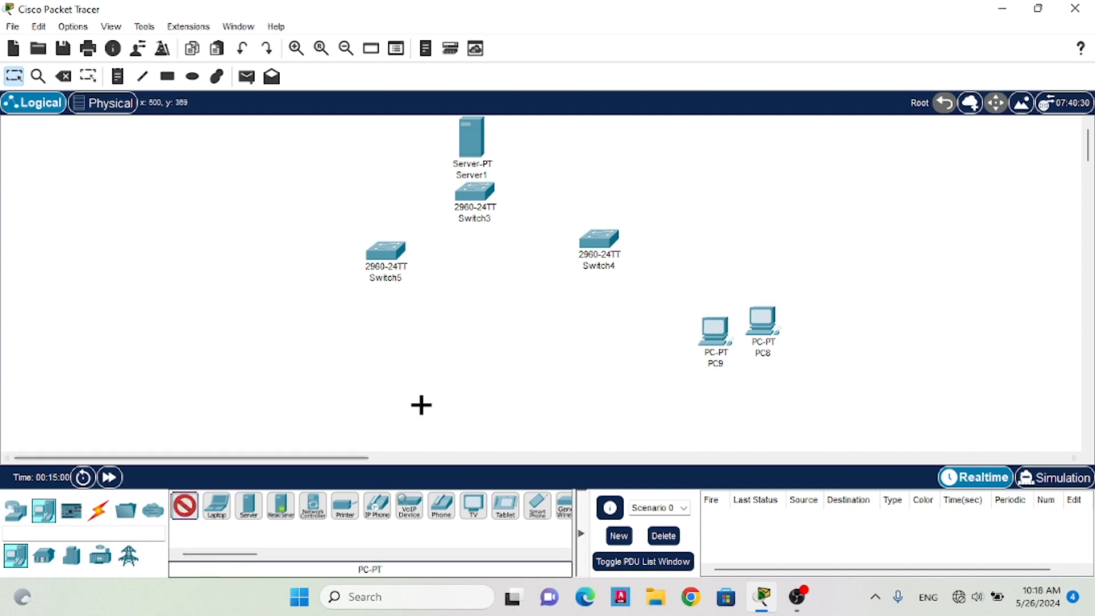
click(644, 345)
click(183, 506)
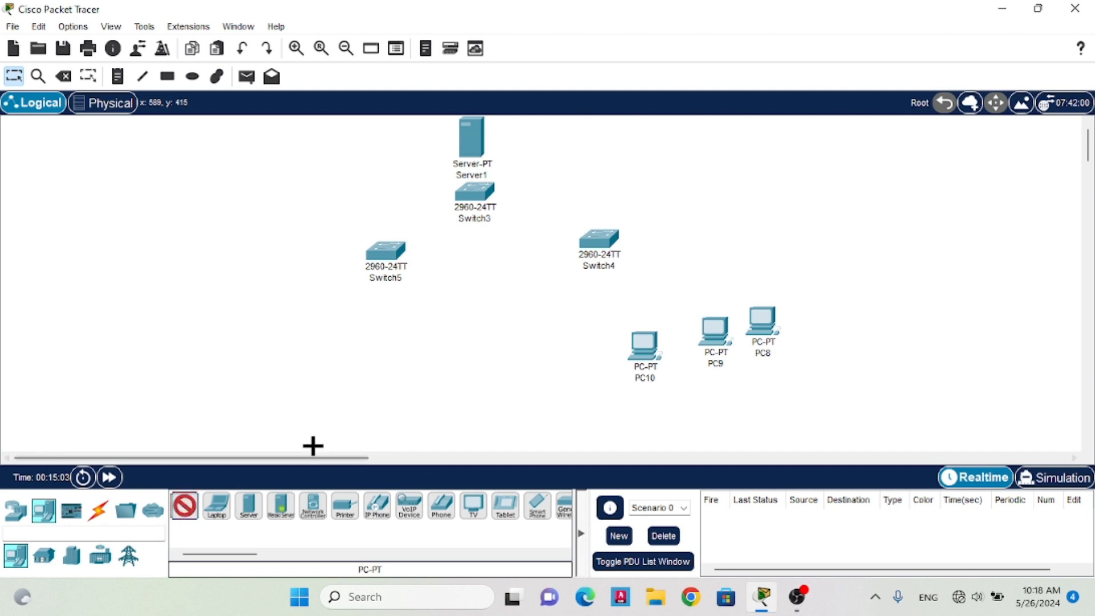
click(592, 354)
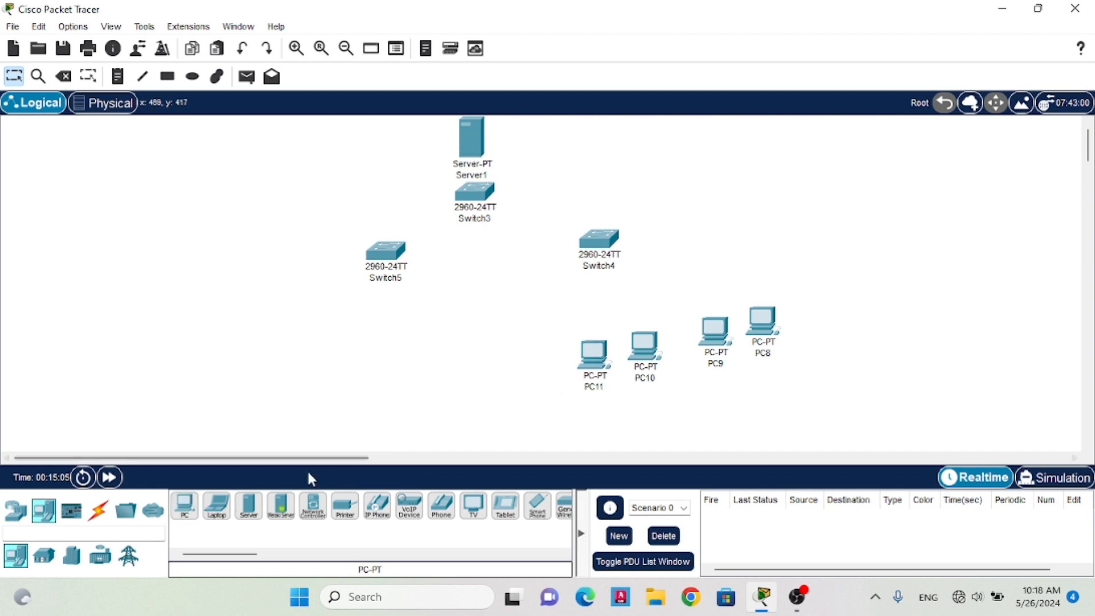
Place four more PCs in a row below Switch5, working from right to left
click(184, 506)
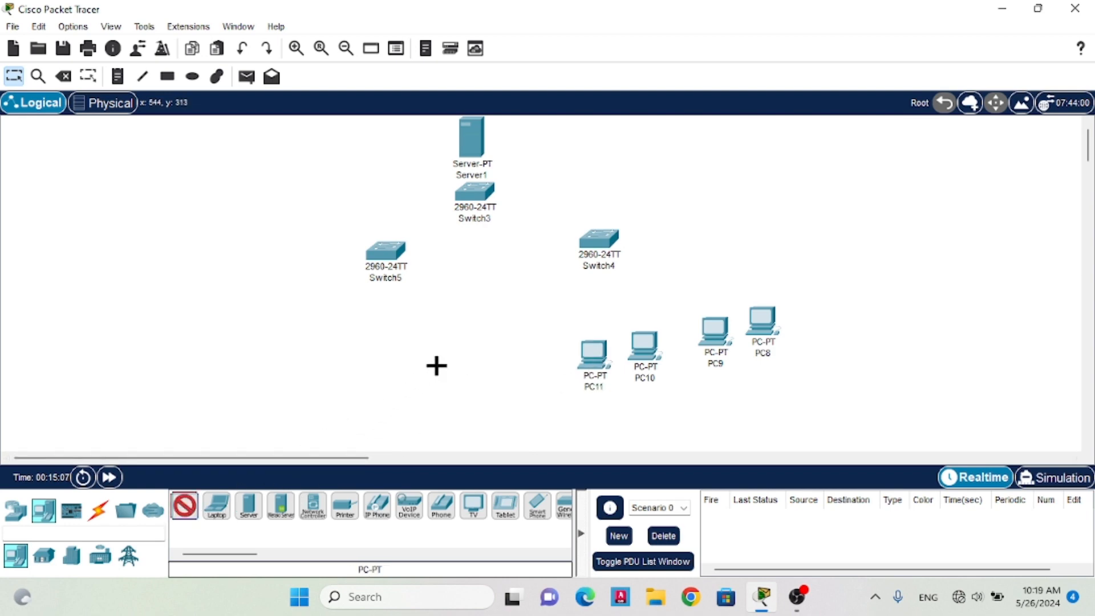
click(473, 362)
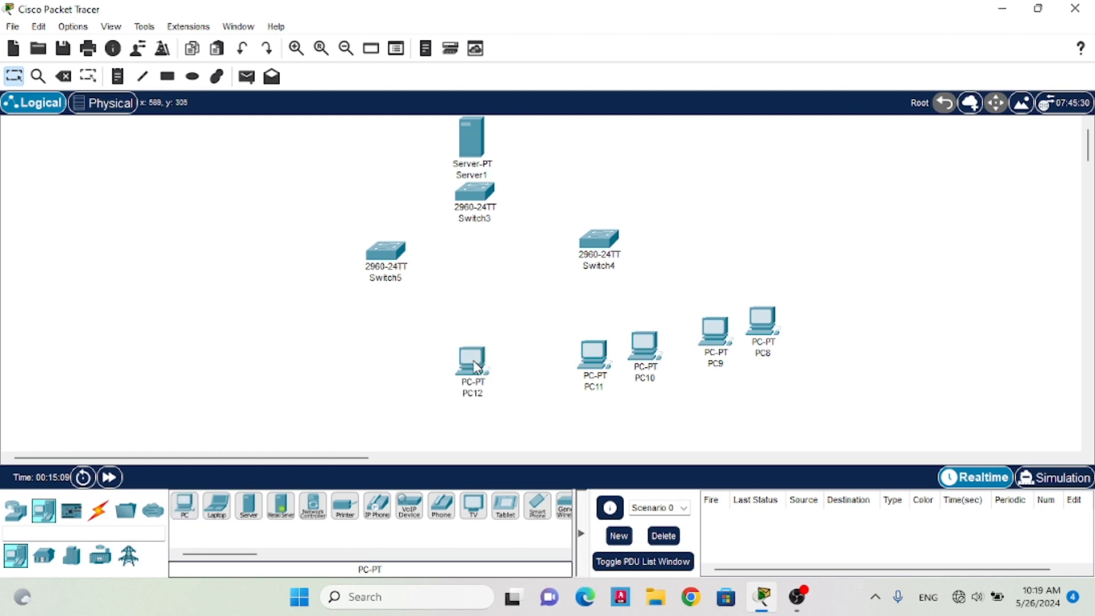
click(184, 506)
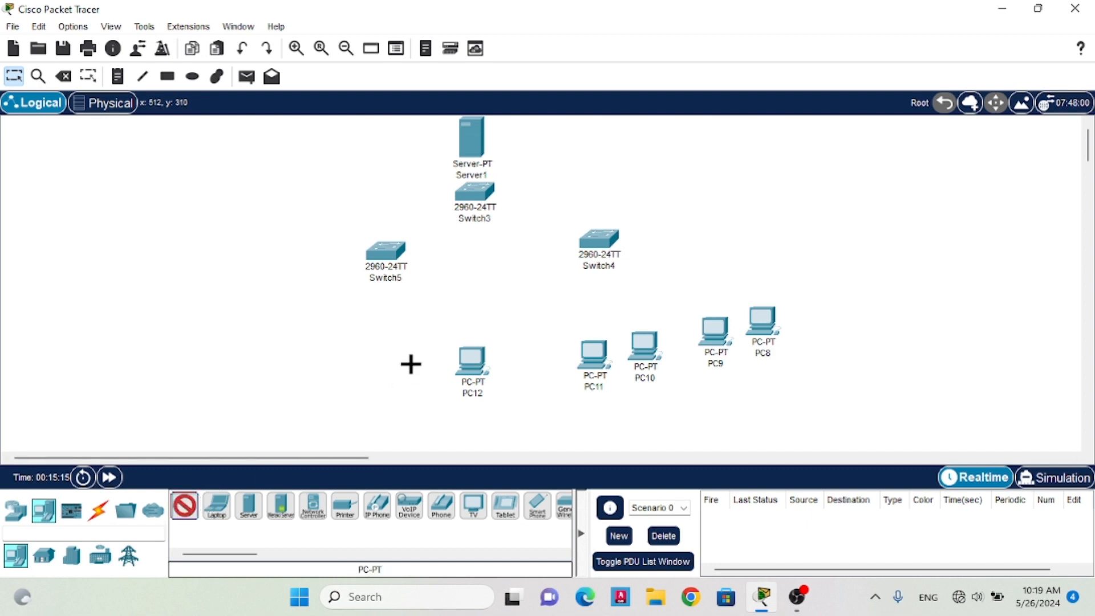
click(410, 365)
click(183, 507)
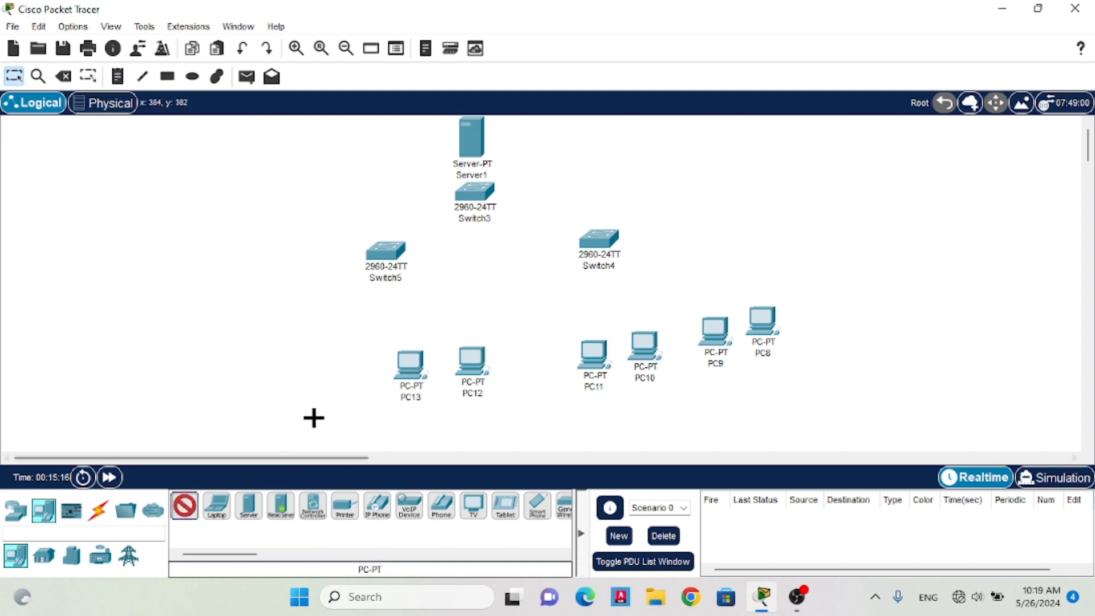
click(354, 364)
click(184, 506)
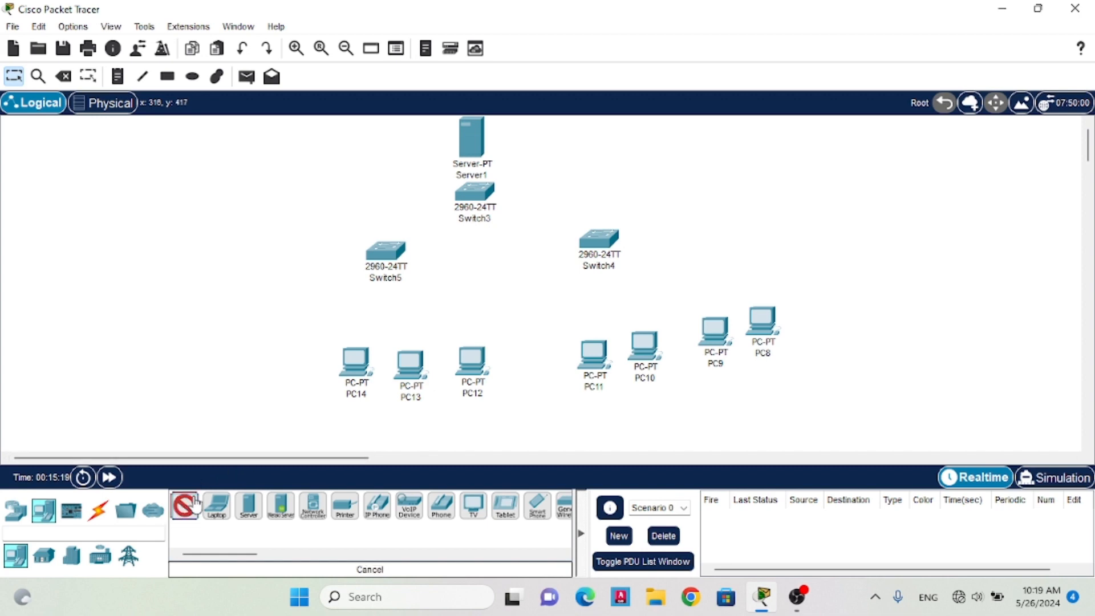
click(288, 345)
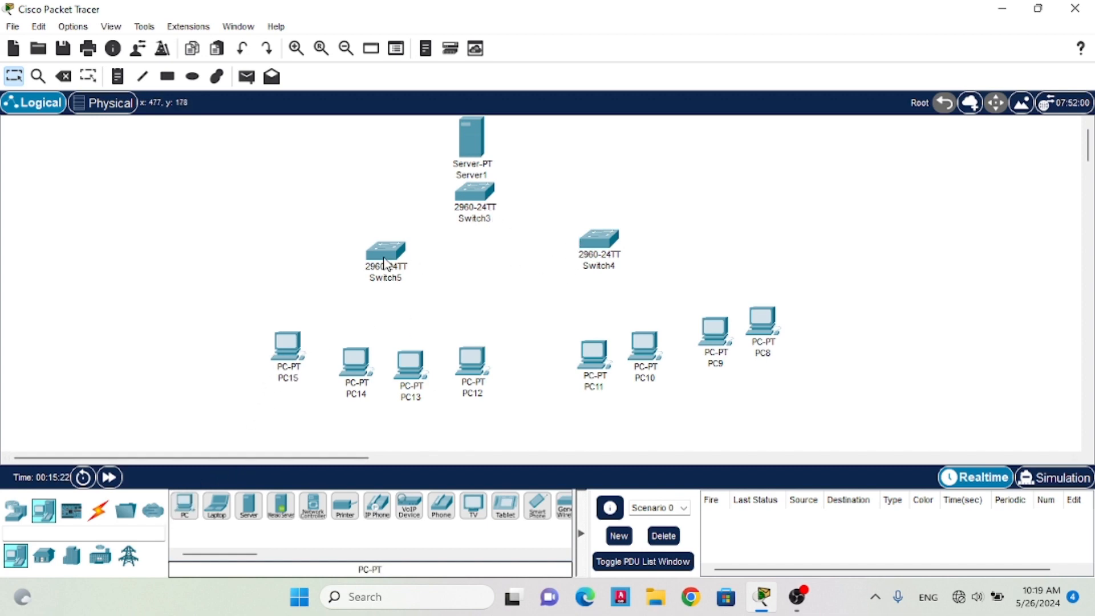
Move Switch5 slightly up and left, and rearrange PC15, PC14, PC13 and PC12 in a descending row beneath it
drag(371, 251, 350, 243)
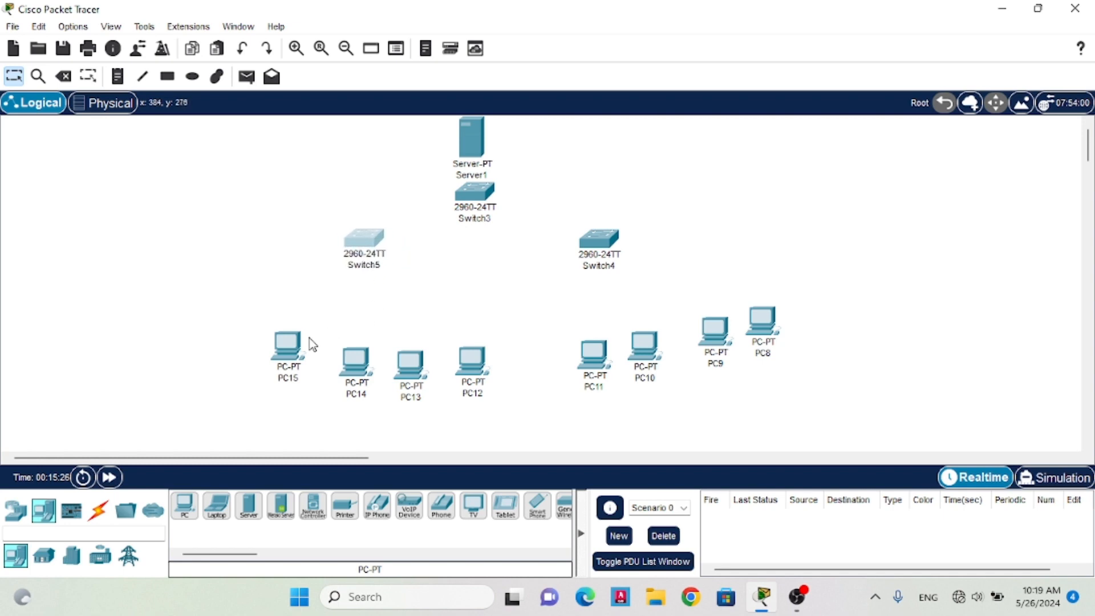
drag(301, 345, 297, 331)
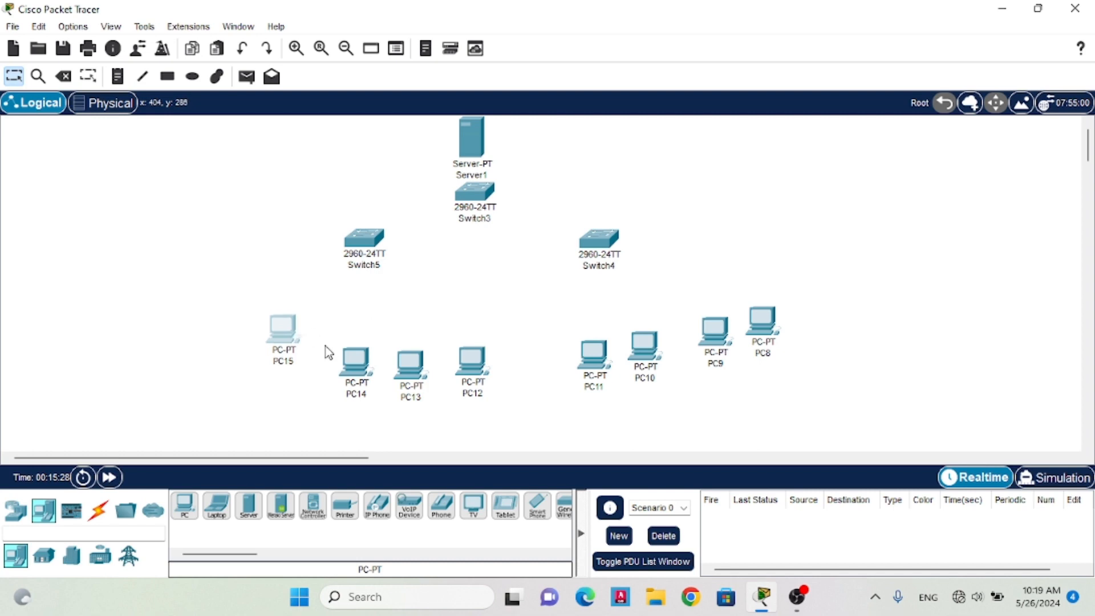
click(349, 365)
drag(349, 365, 390, 346)
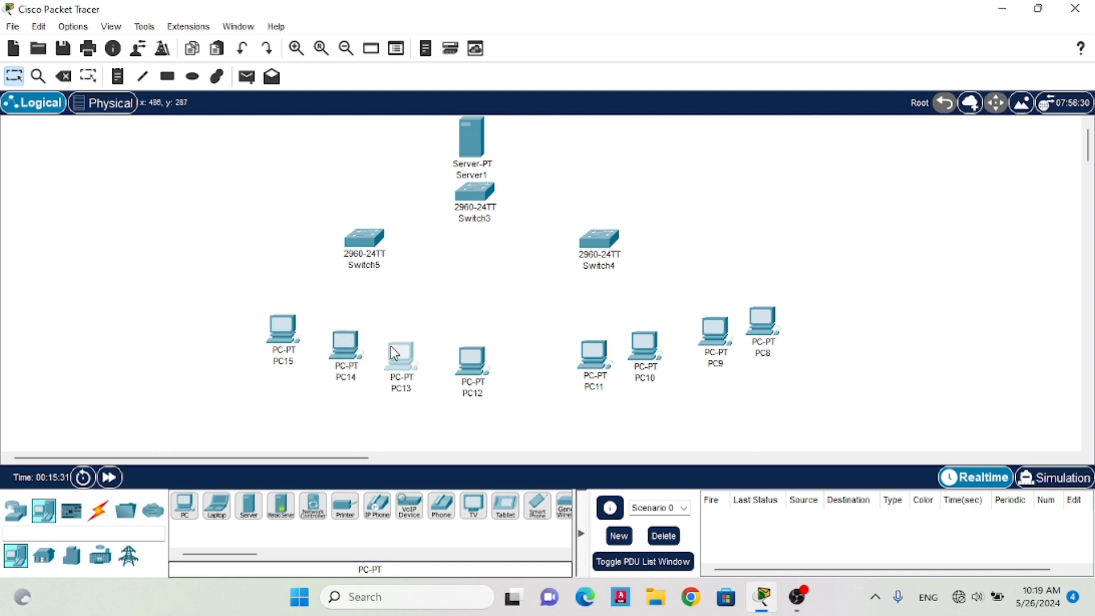
click(468, 365)
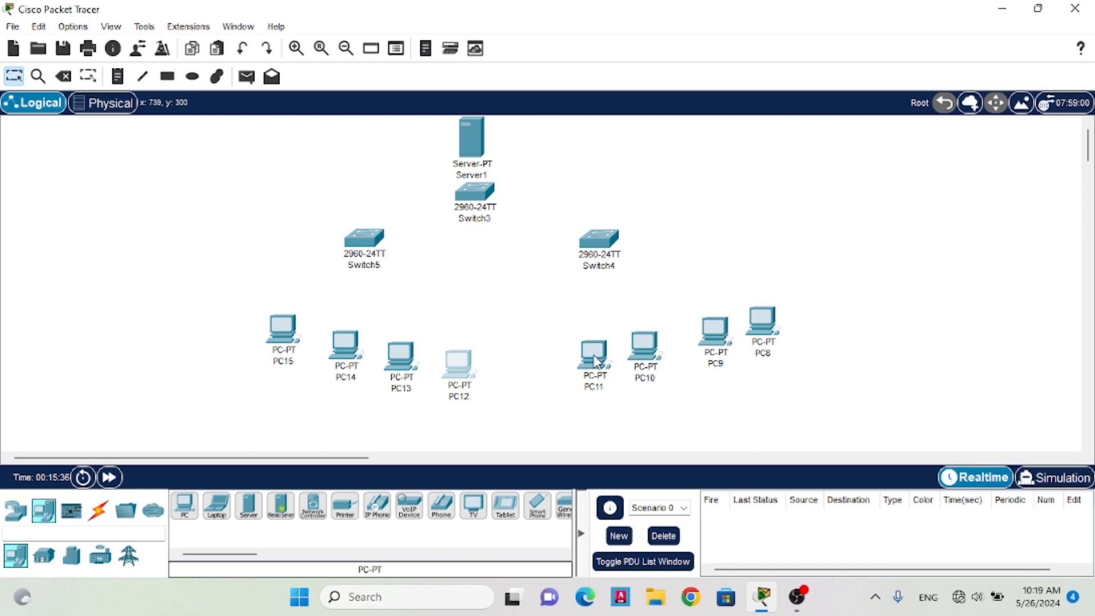
Shift PC11, PC10 and PC9 to the left and slightly down so they are evenly spaced below Switch4
drag(595, 361, 573, 375)
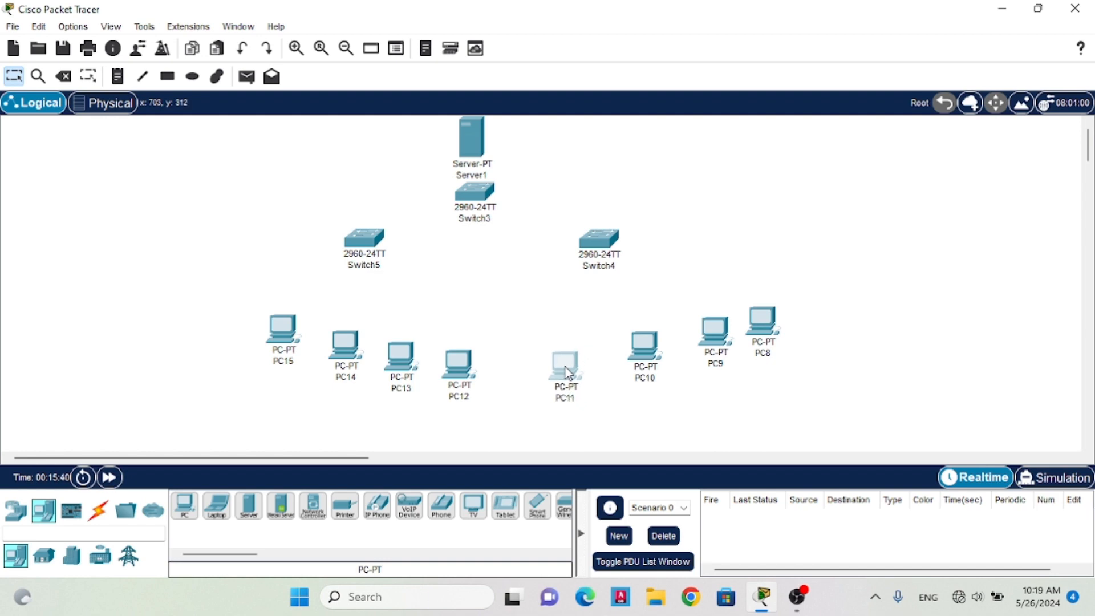
drag(639, 339, 619, 346)
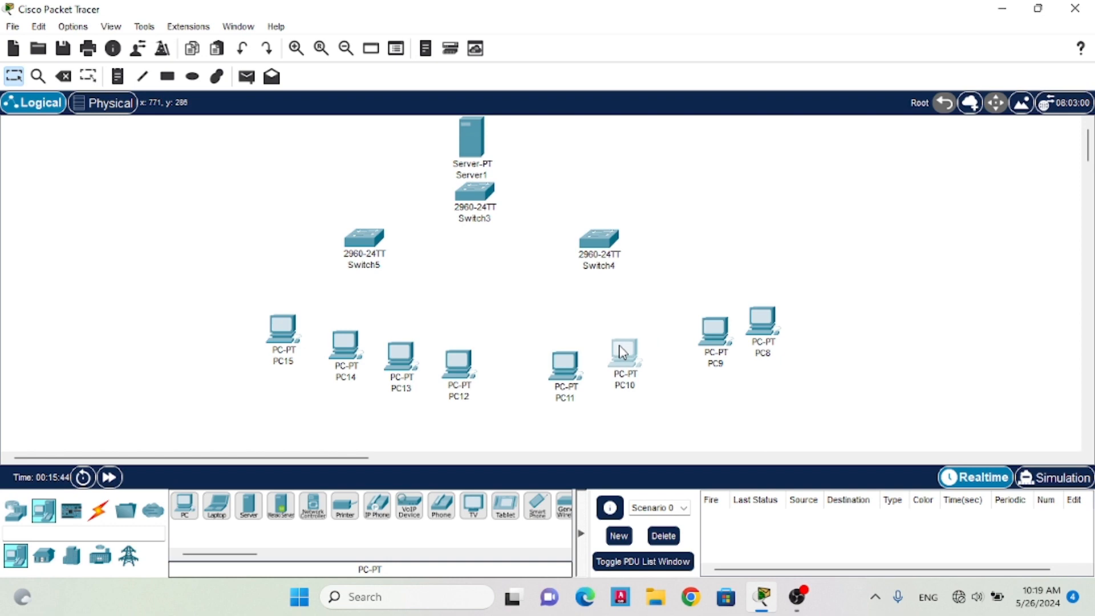
drag(708, 339, 679, 342)
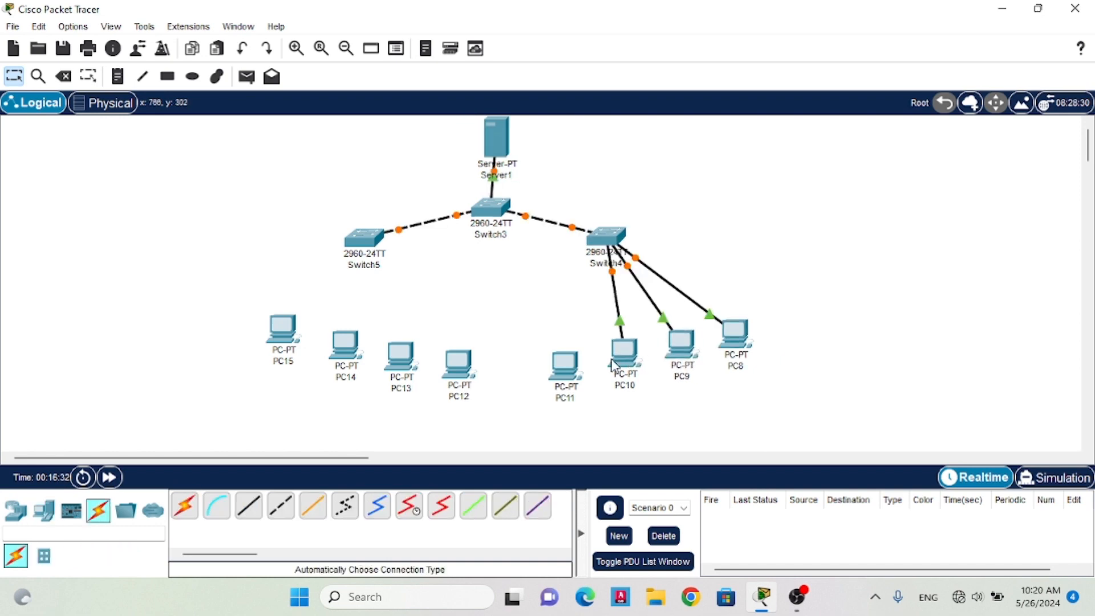
Connect Switch4 to PC11 with the automatically chosen cable type
click(184, 505)
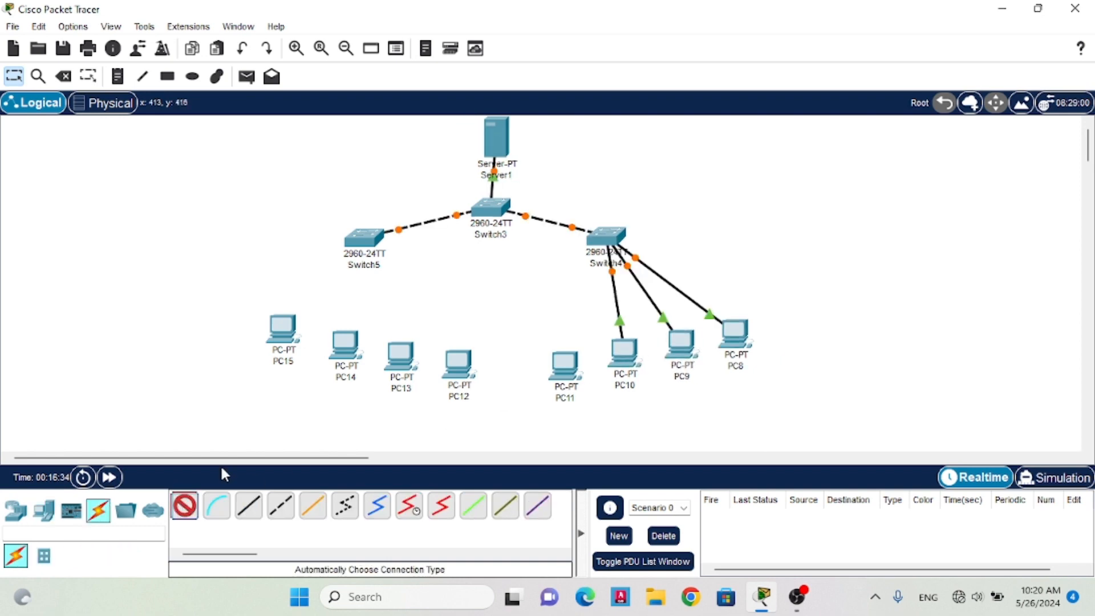
click(600, 237)
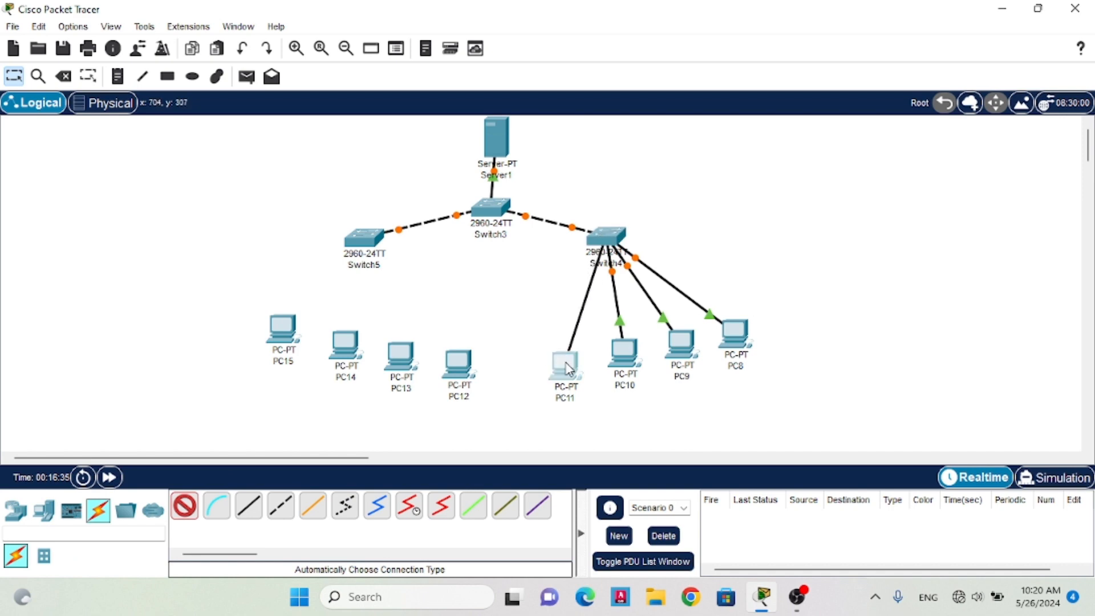
click(563, 366)
Connect Switch5 to PC12, PC13, PC14 and PC15 with automatically chosen cables
click(184, 506)
click(363, 242)
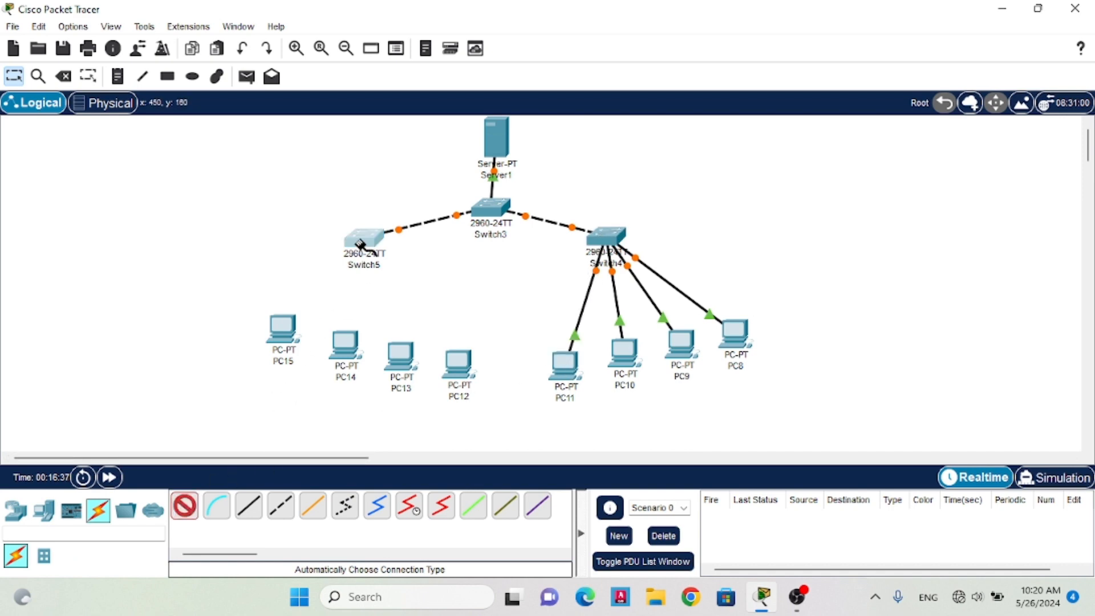
click(450, 360)
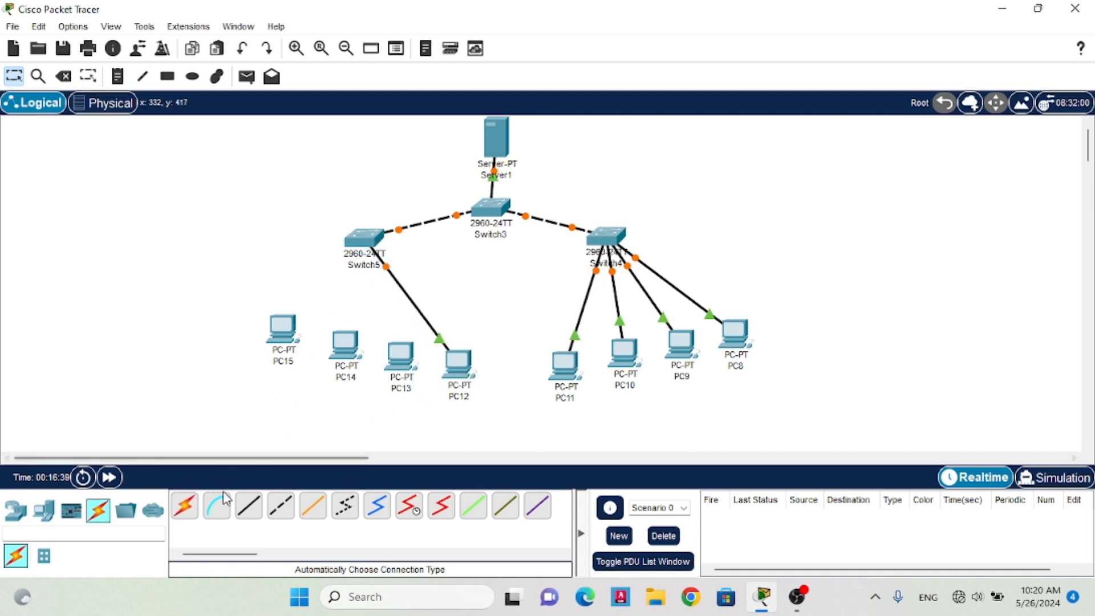
click(184, 505)
click(365, 242)
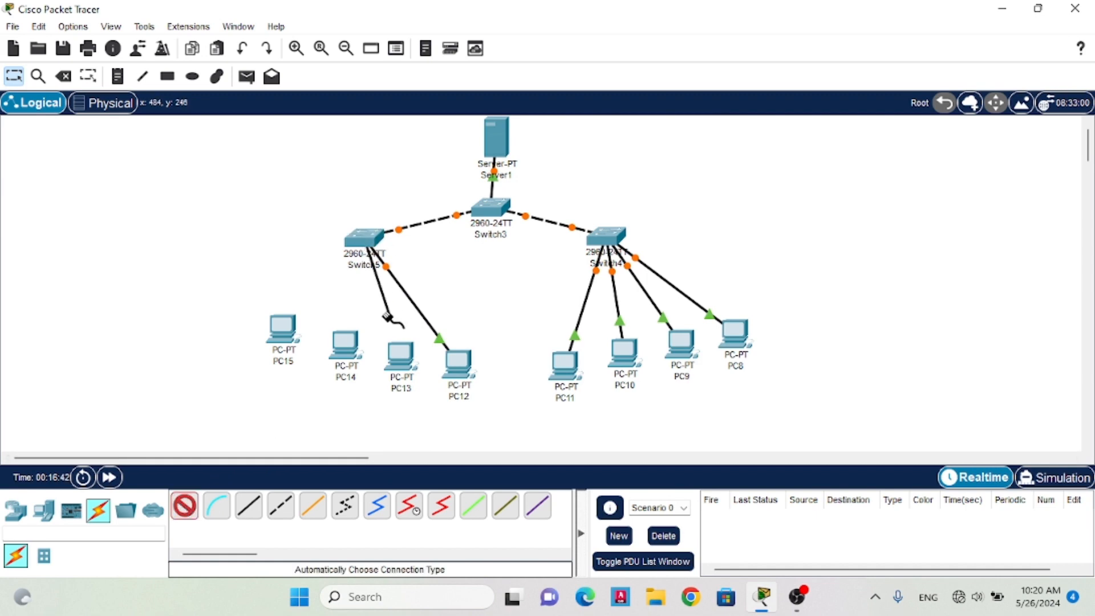
click(401, 367)
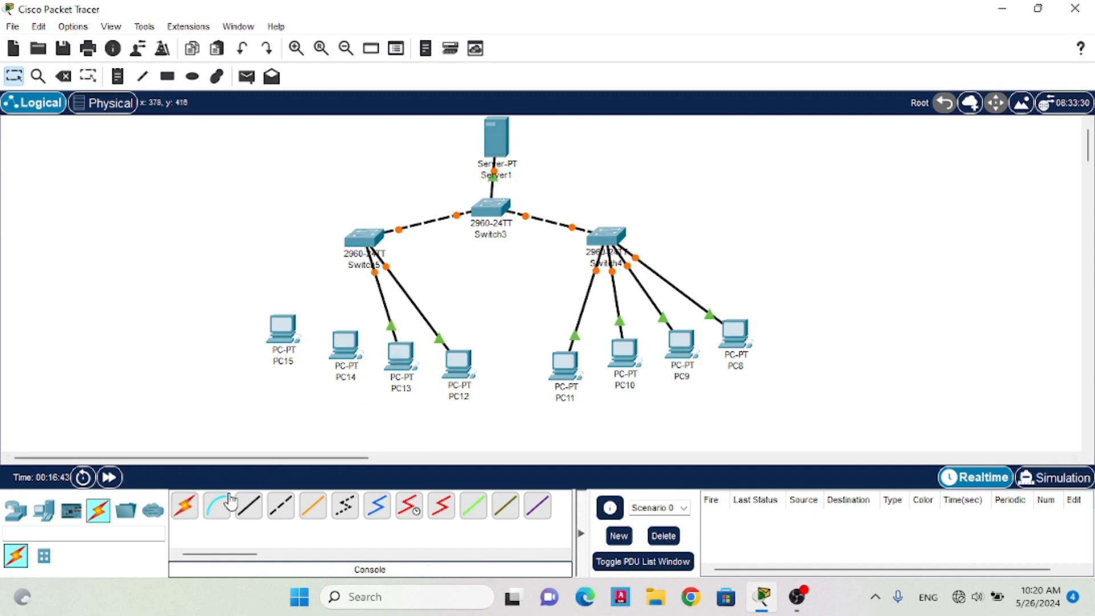
click(184, 505)
click(363, 236)
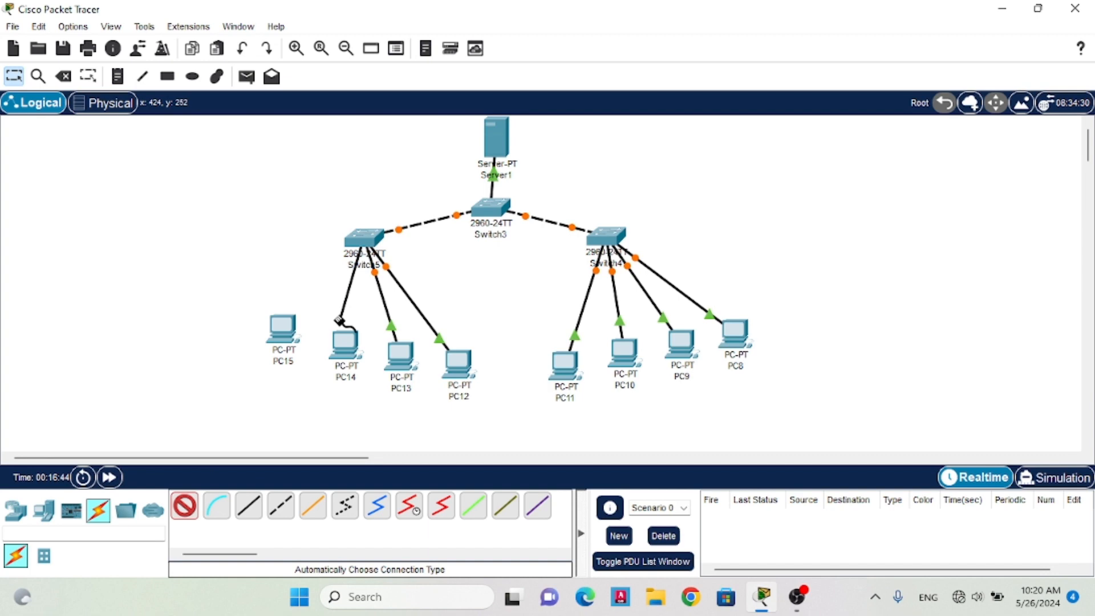
click(345, 344)
click(184, 505)
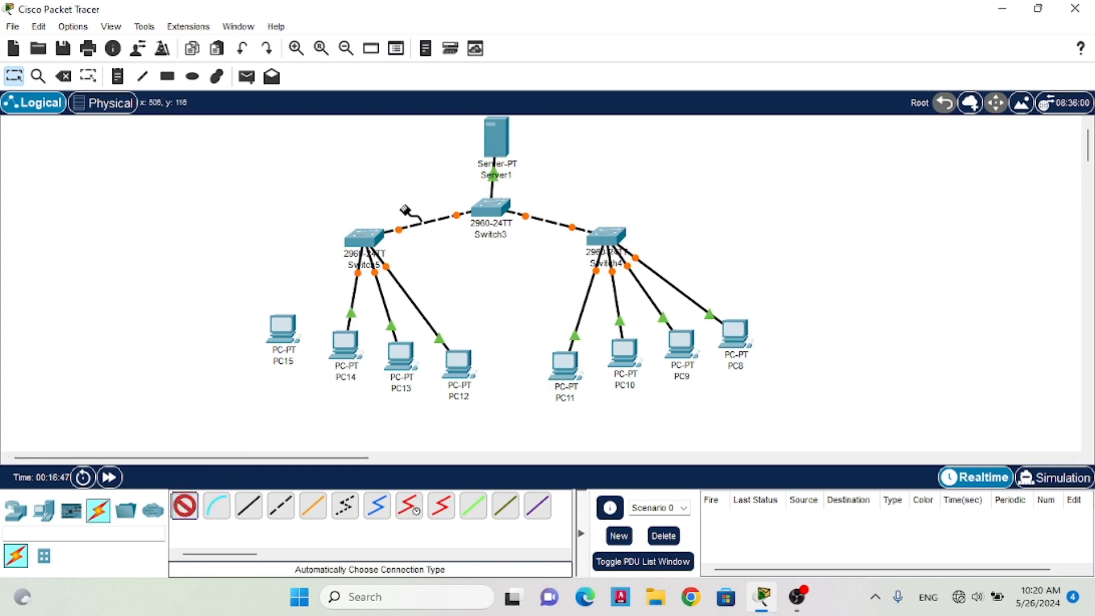
click(347, 253)
click(282, 328)
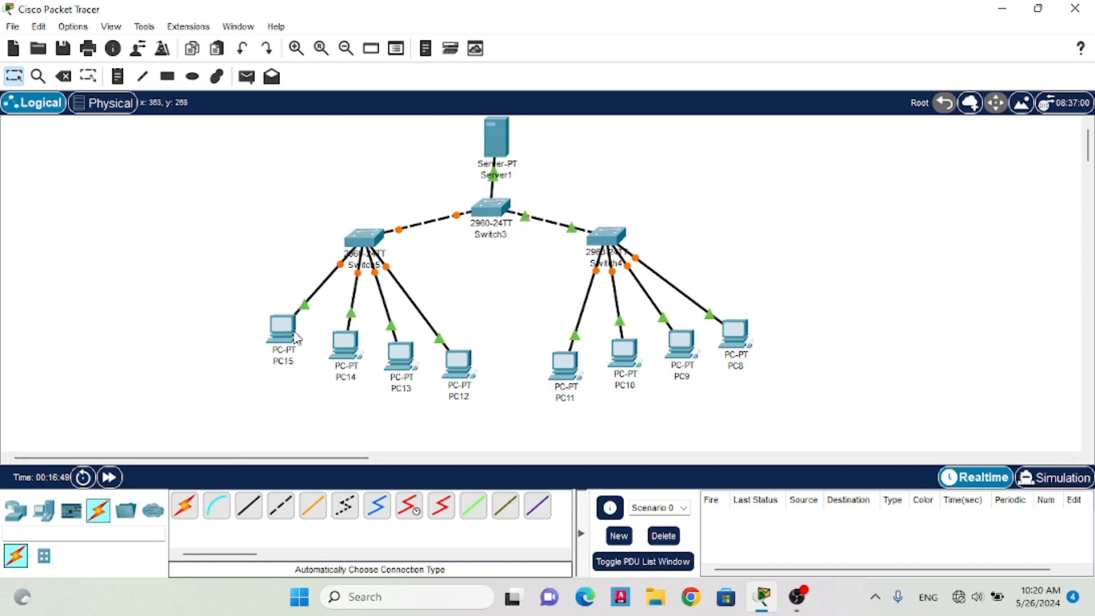
Set Server1's static IPv4 address to 192.168.1.10 in its IP configuration and close the server window
click(510, 153)
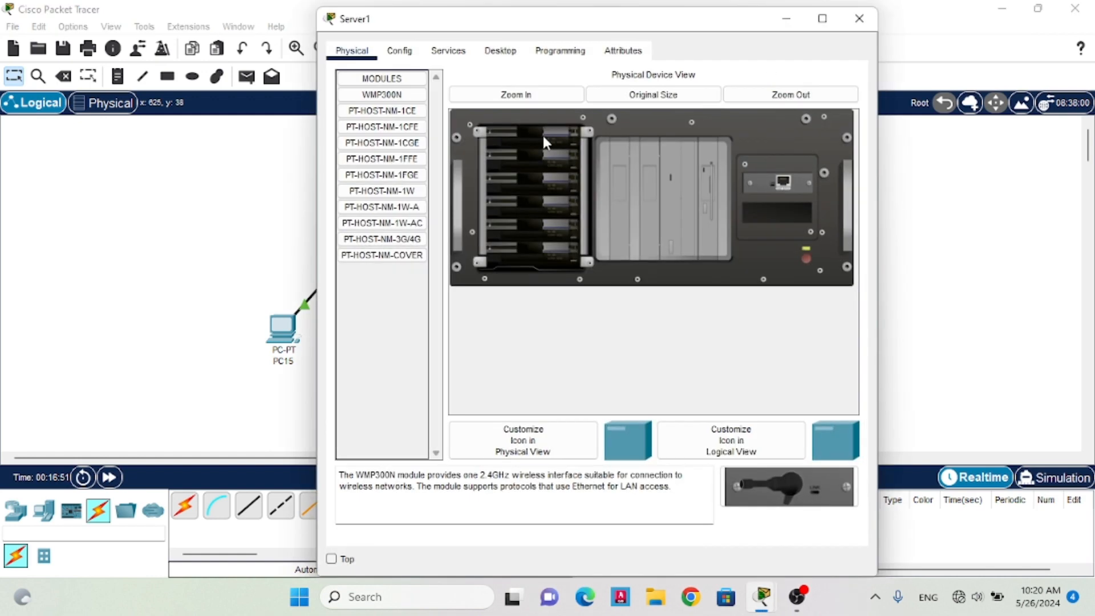
click(499, 50)
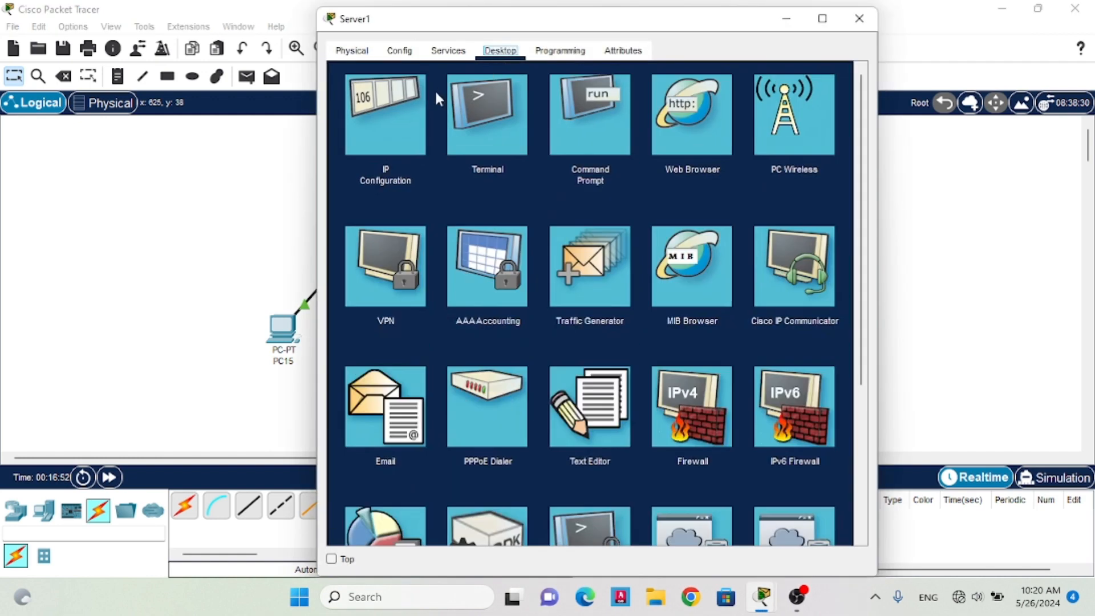
click(396, 121)
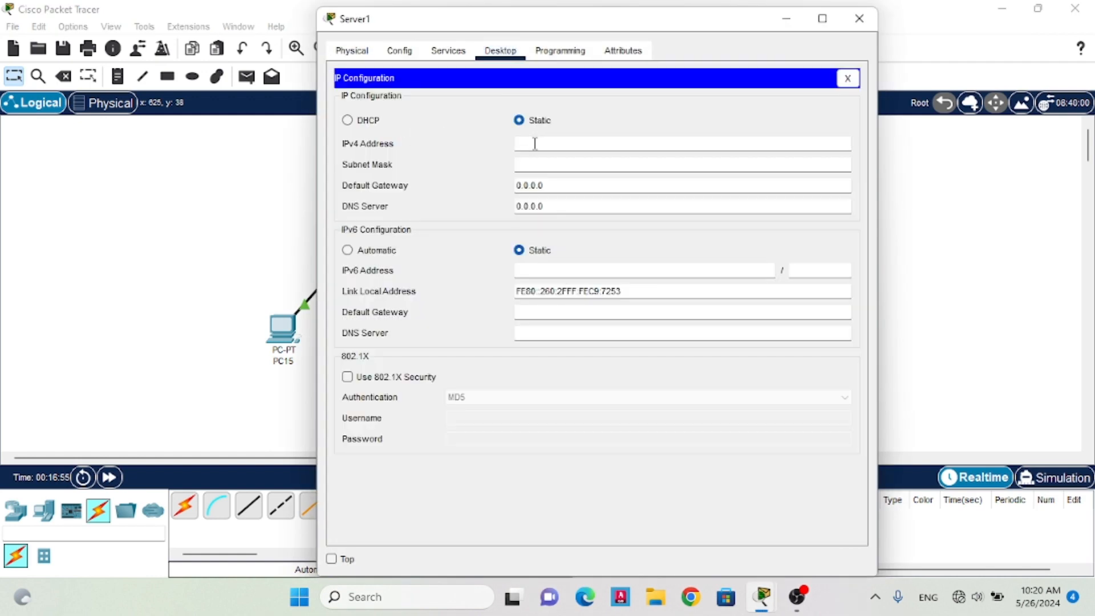
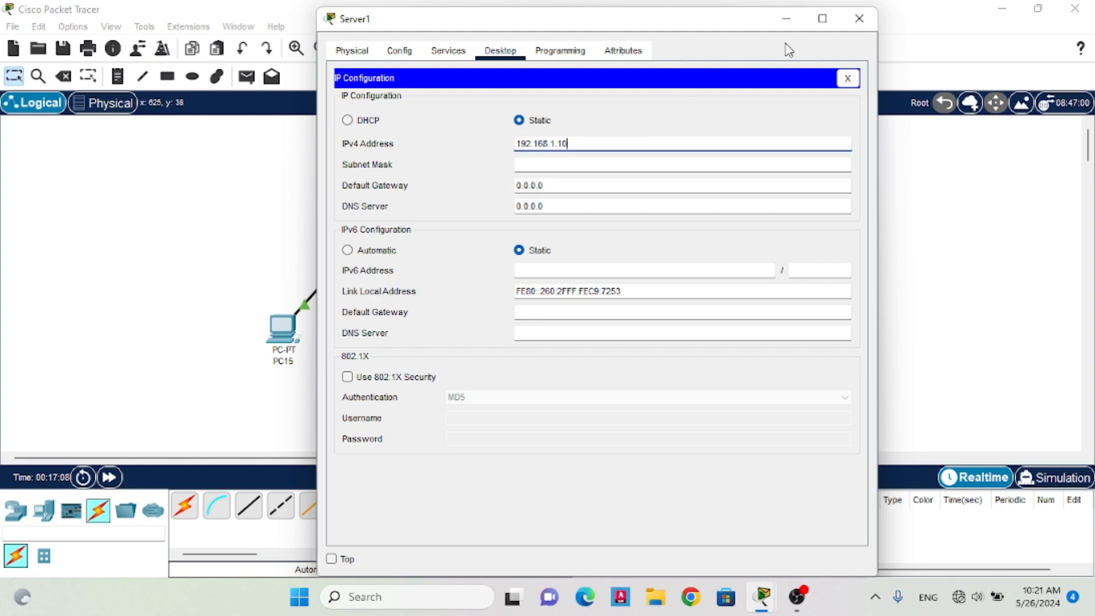
click(859, 18)
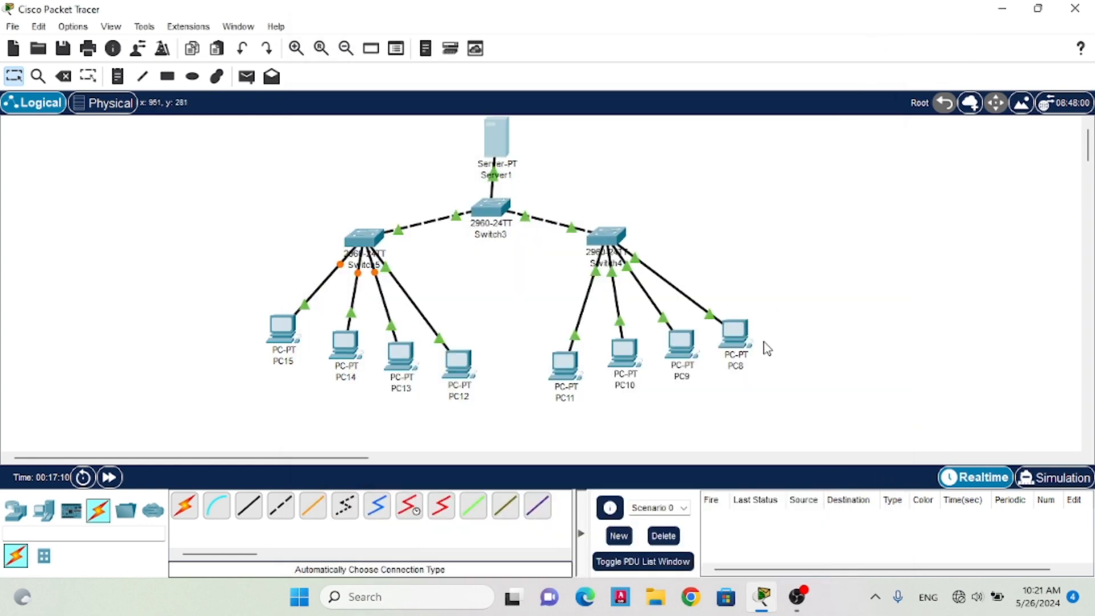
Set PC8's static IPv4 address to 192.168.1.11 in its IP configuration and close the PC8 window
click(742, 336)
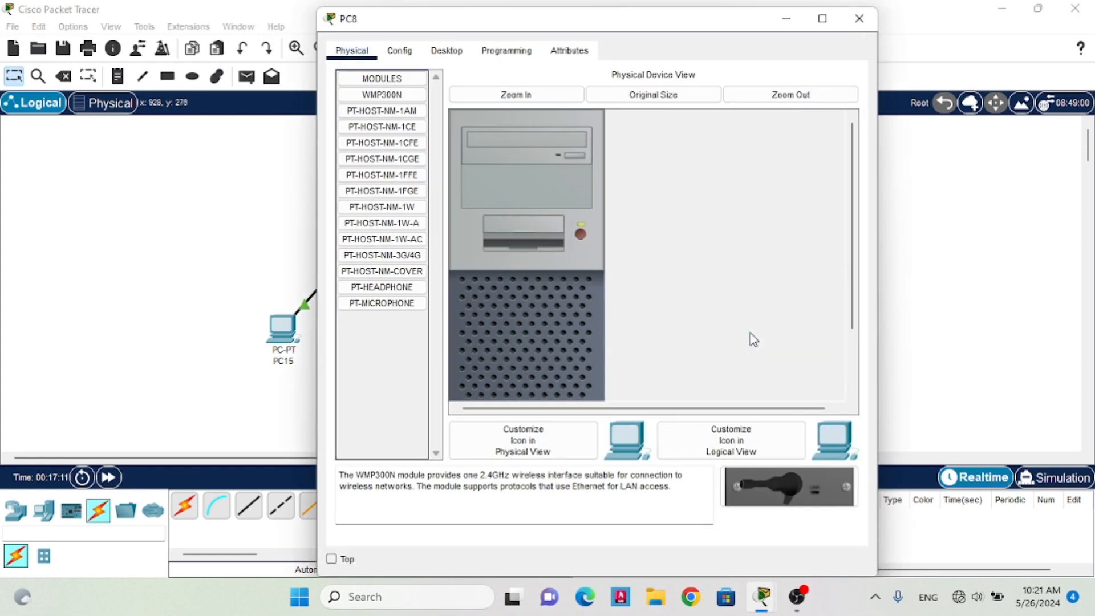
click(446, 51)
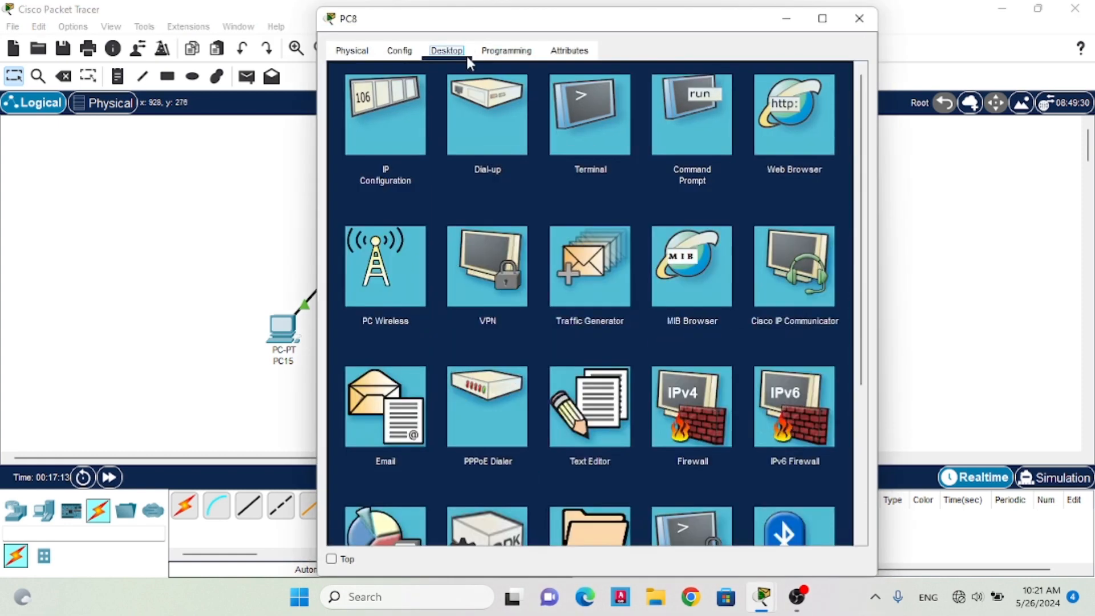
click(398, 143)
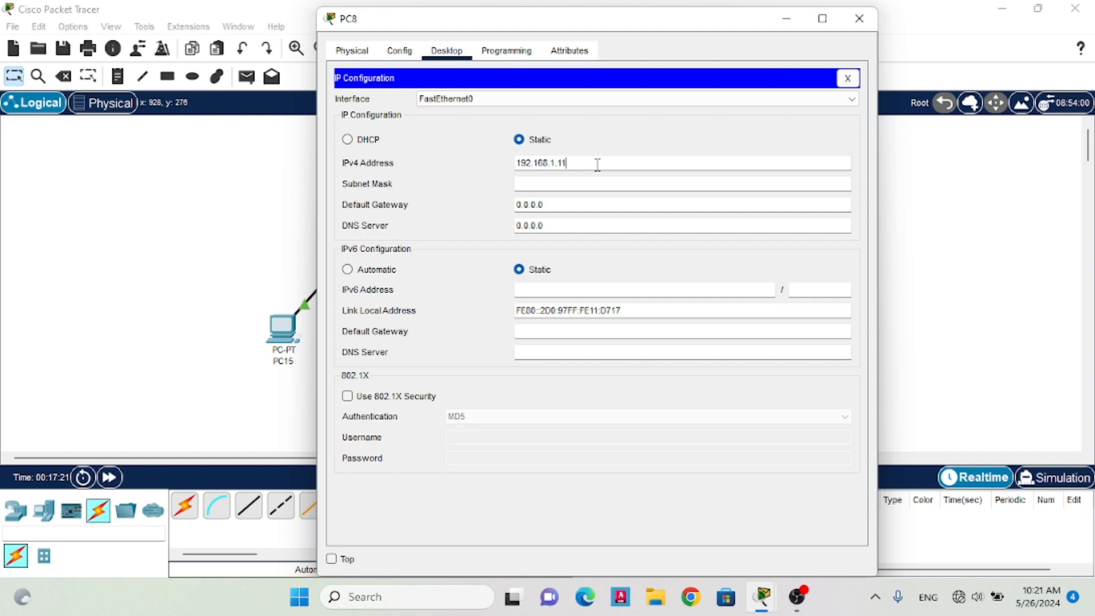
click(861, 18)
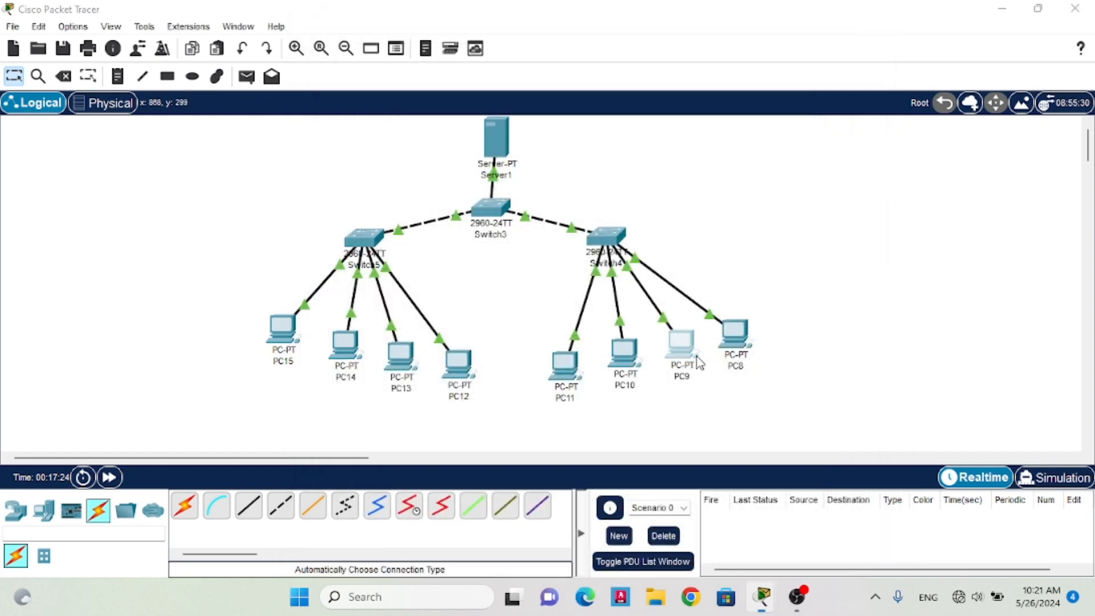
Set PC9's static IPv4 address to 192.168.1.12 in its IP configuration and close the PC9 window
click(699, 363)
click(451, 49)
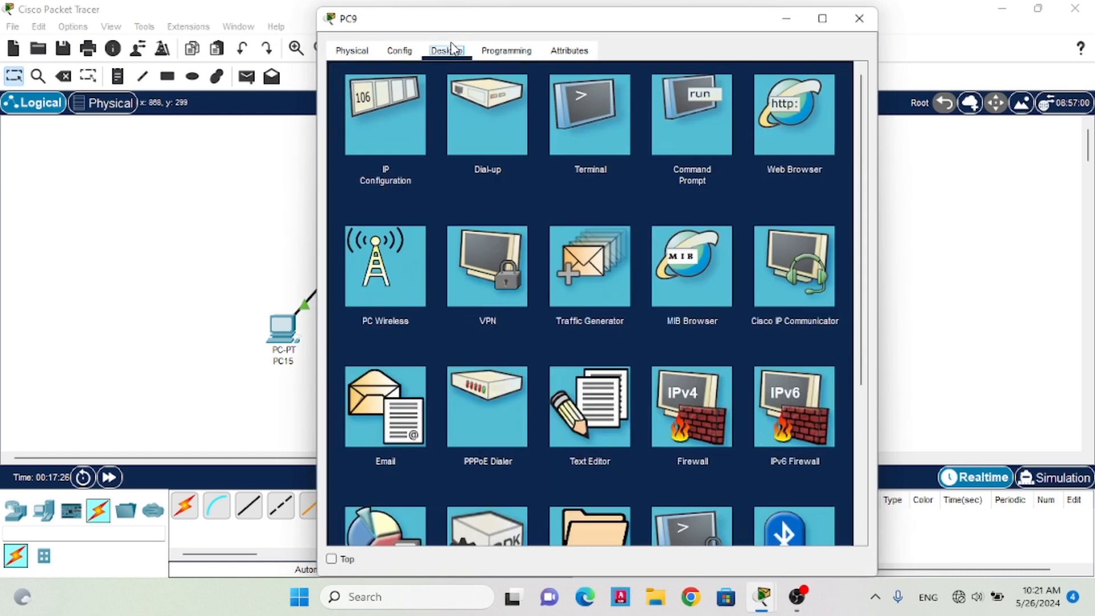
click(407, 117)
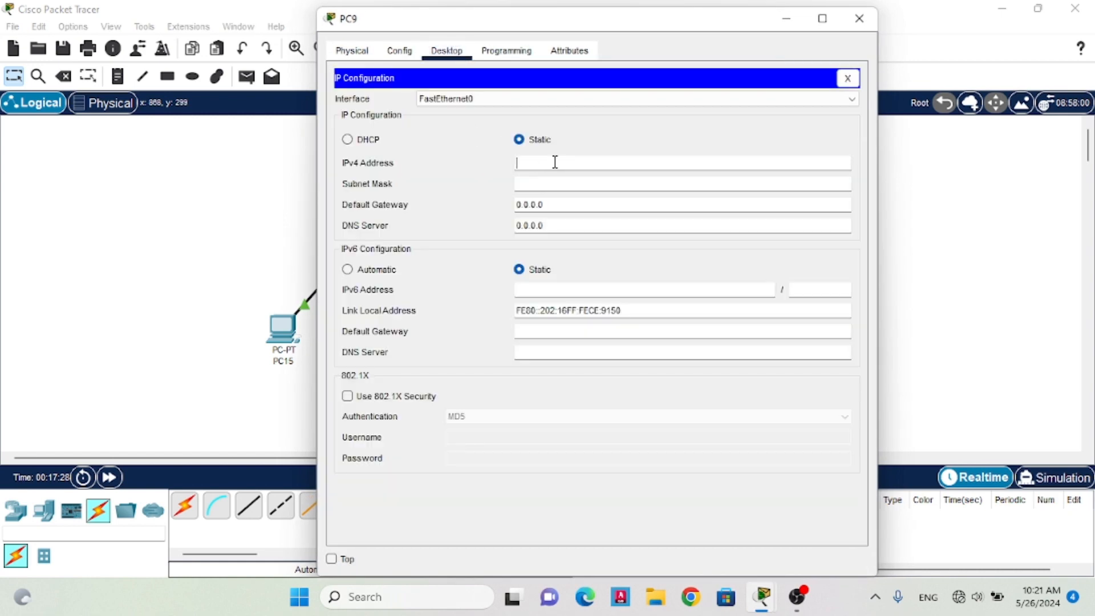
text(192.168.1.12)
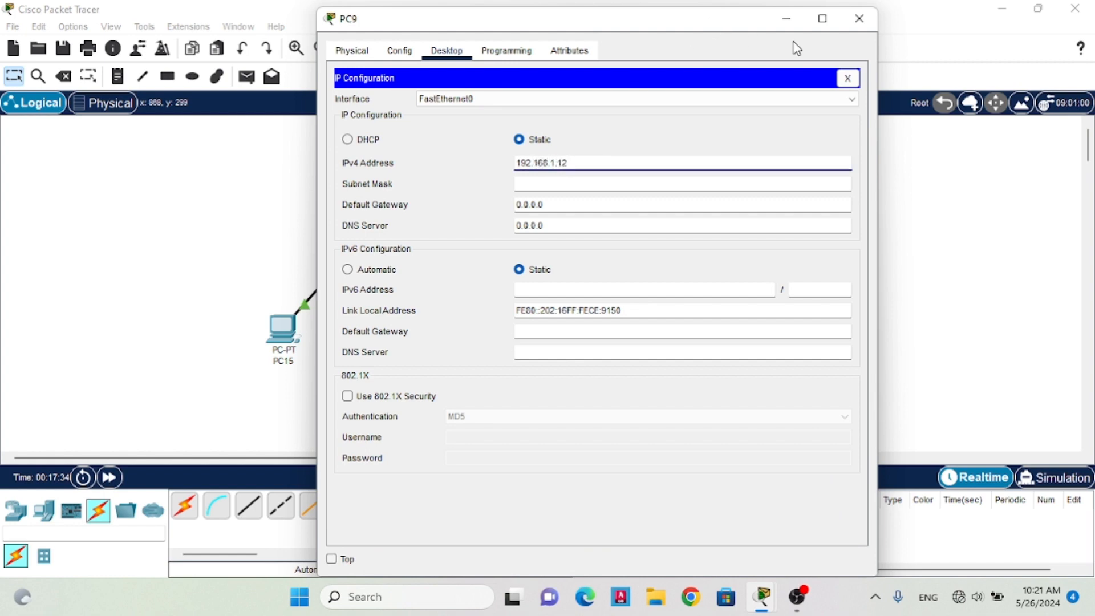
click(860, 23)
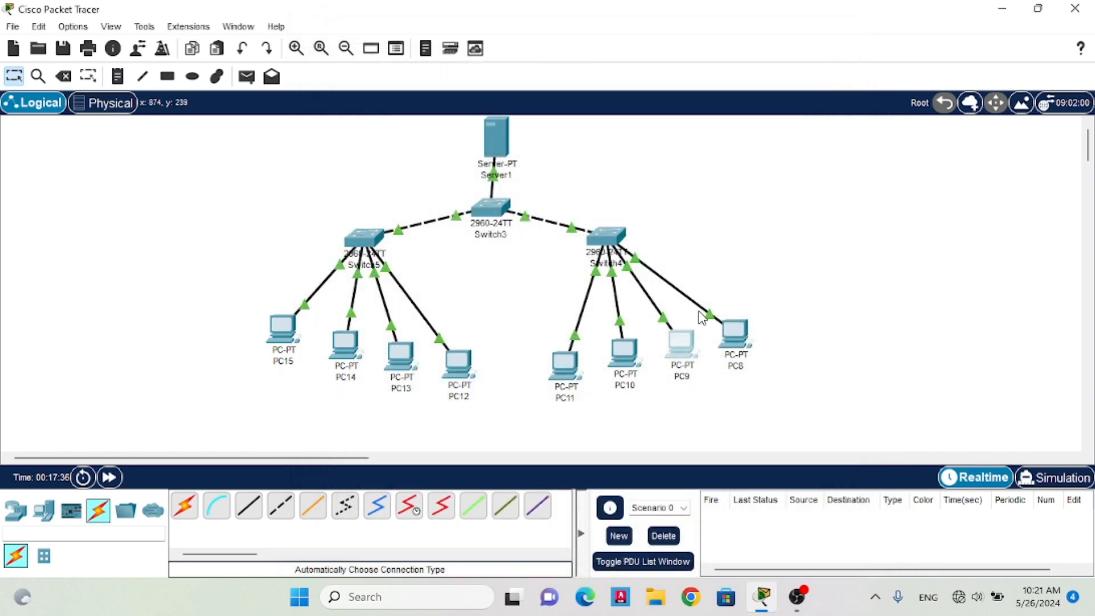
Set PC10's static IPv4 address to 192.168.1.13 in its IP configuration and close the PC10 window
click(625, 359)
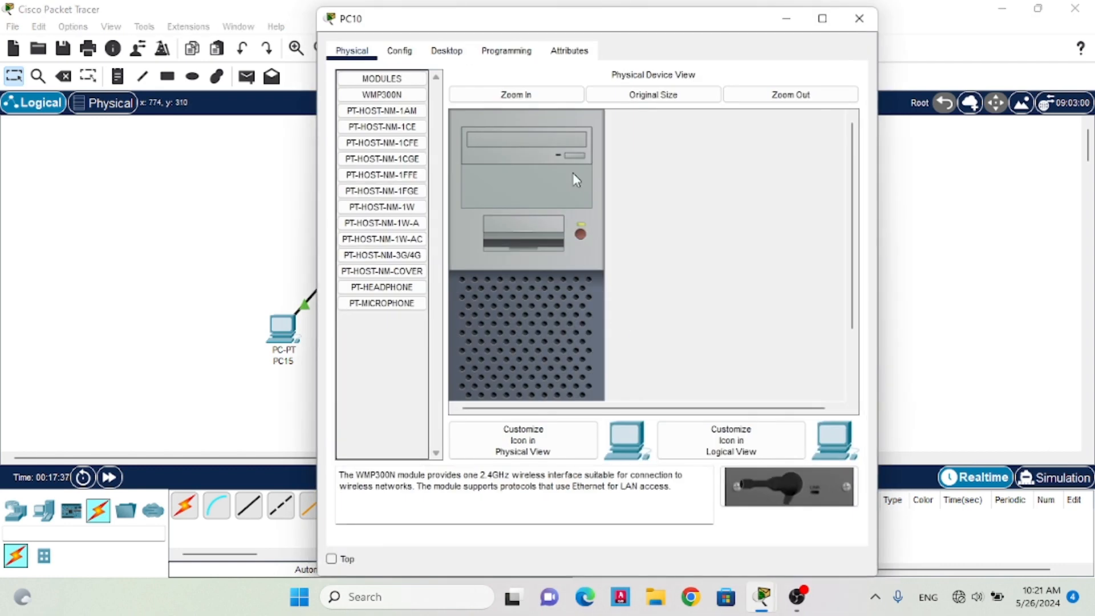
click(448, 52)
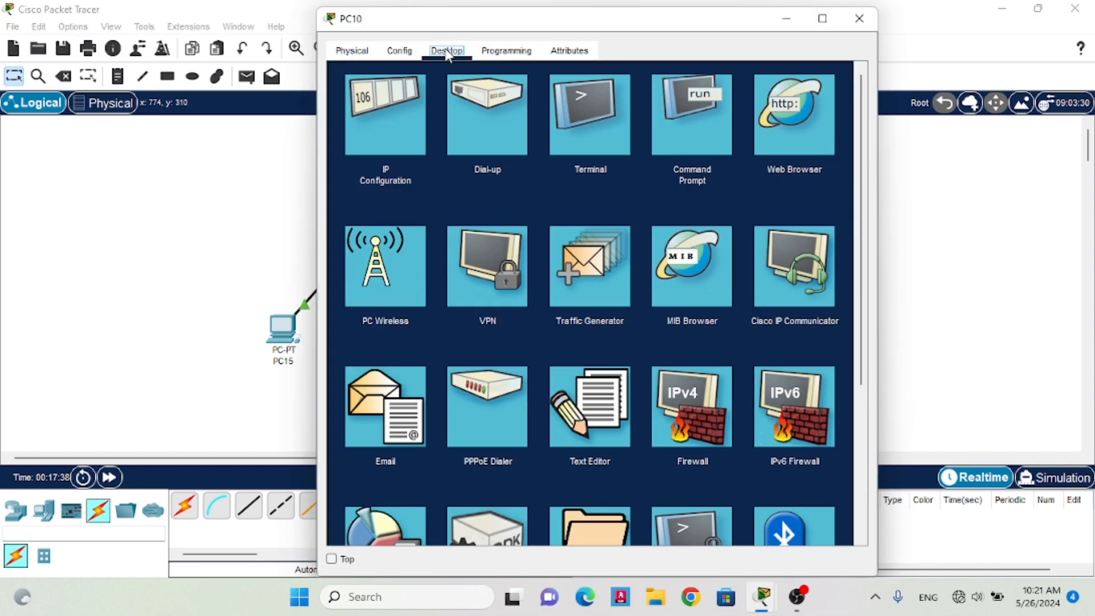
click(406, 143)
text(1)
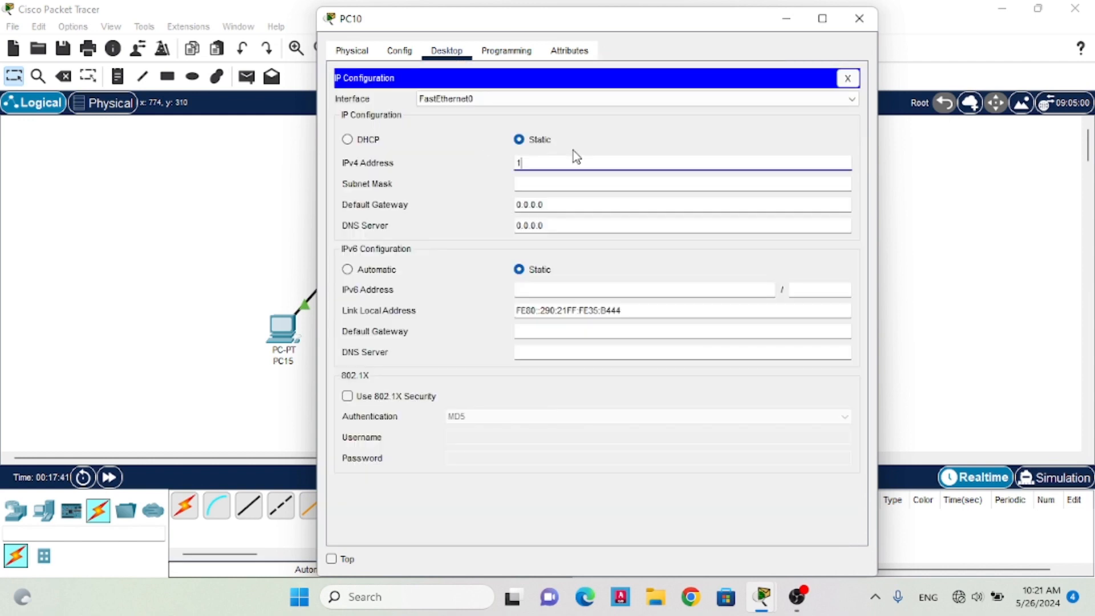
text(92.168.1.13)
click(875, 20)
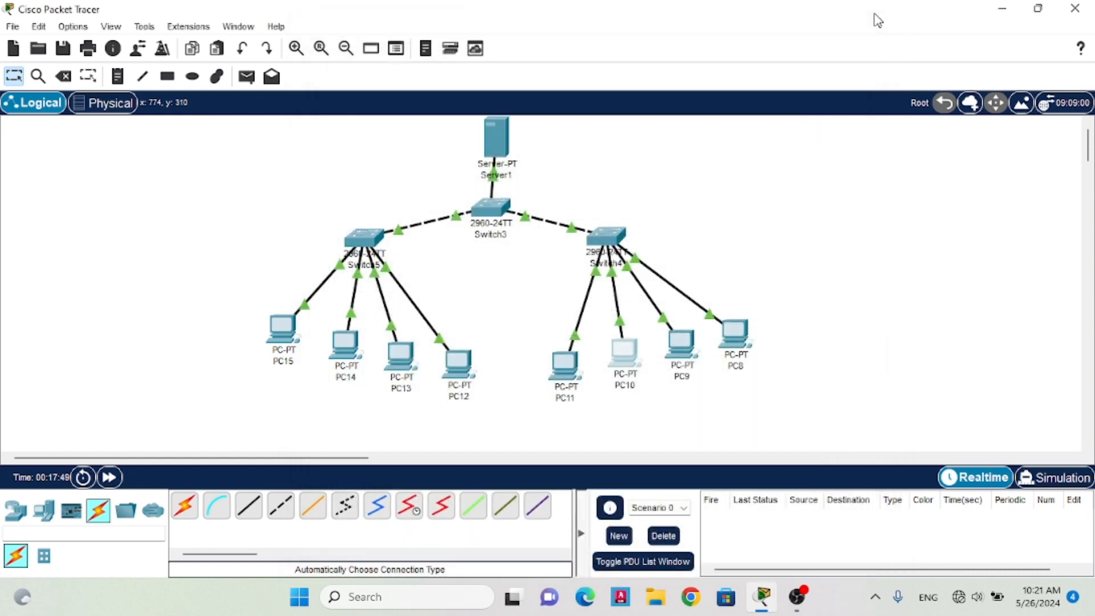
Assign the static IPv4 address 192.168.1.14 to PC11 and close its configuration window
click(563, 367)
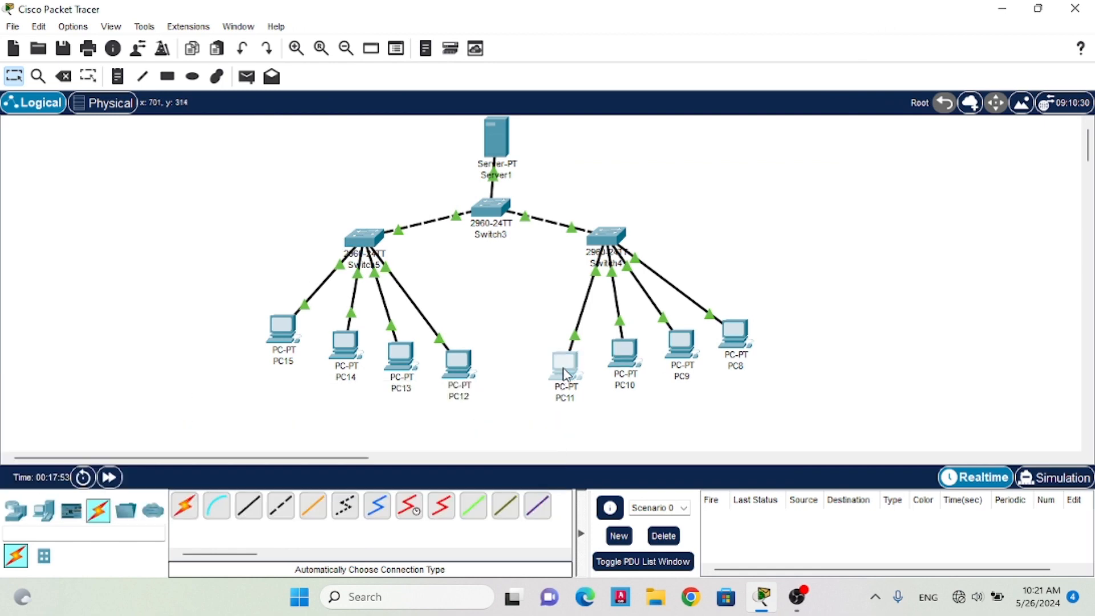
click(449, 52)
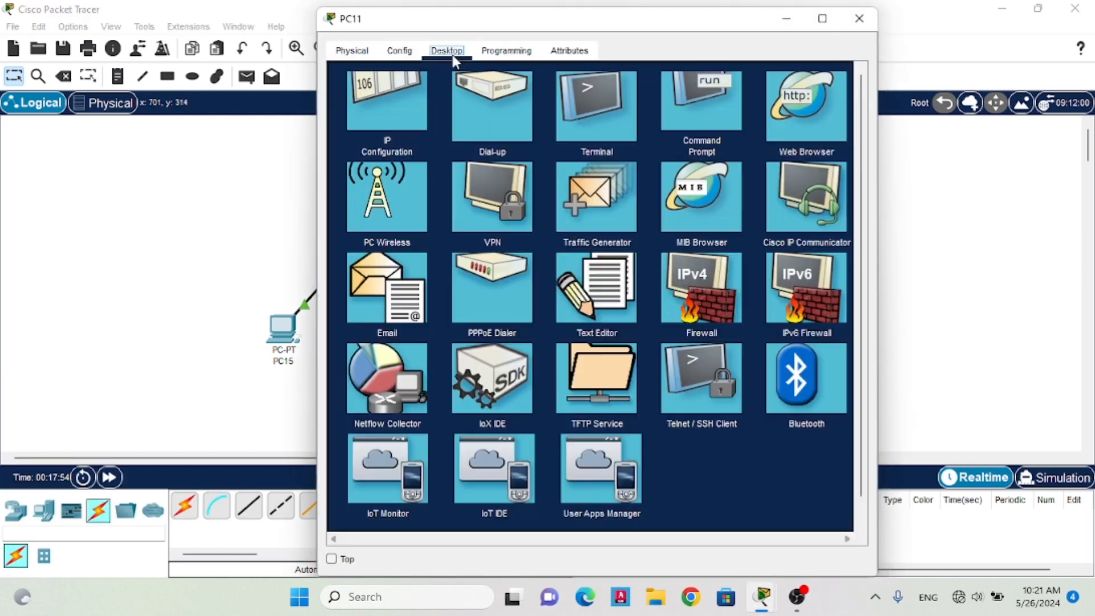
click(389, 122)
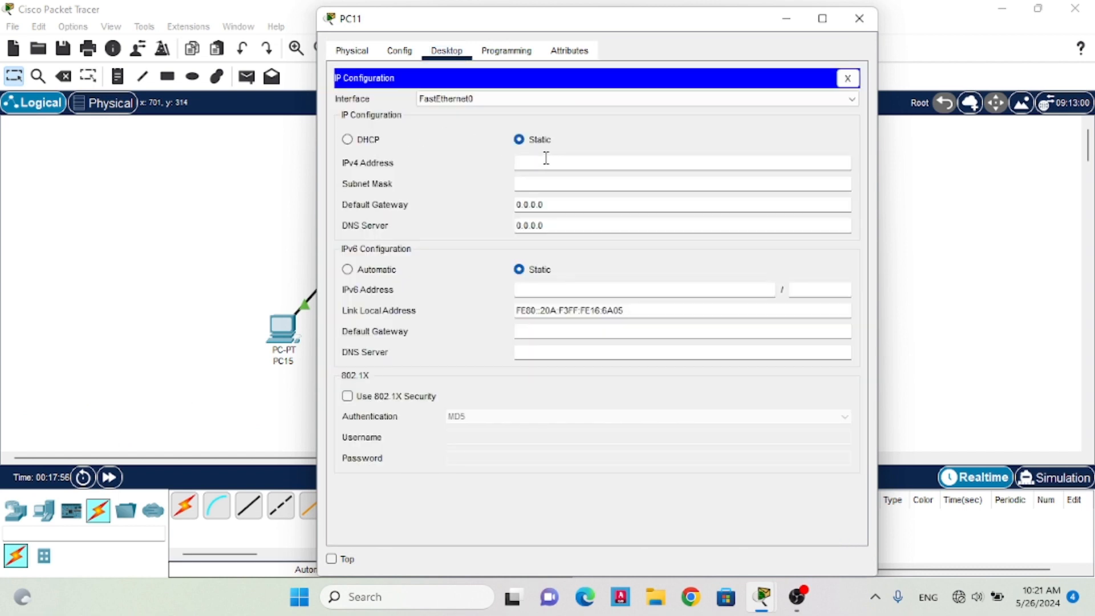
click(545, 162)
text(192.168.1.14)
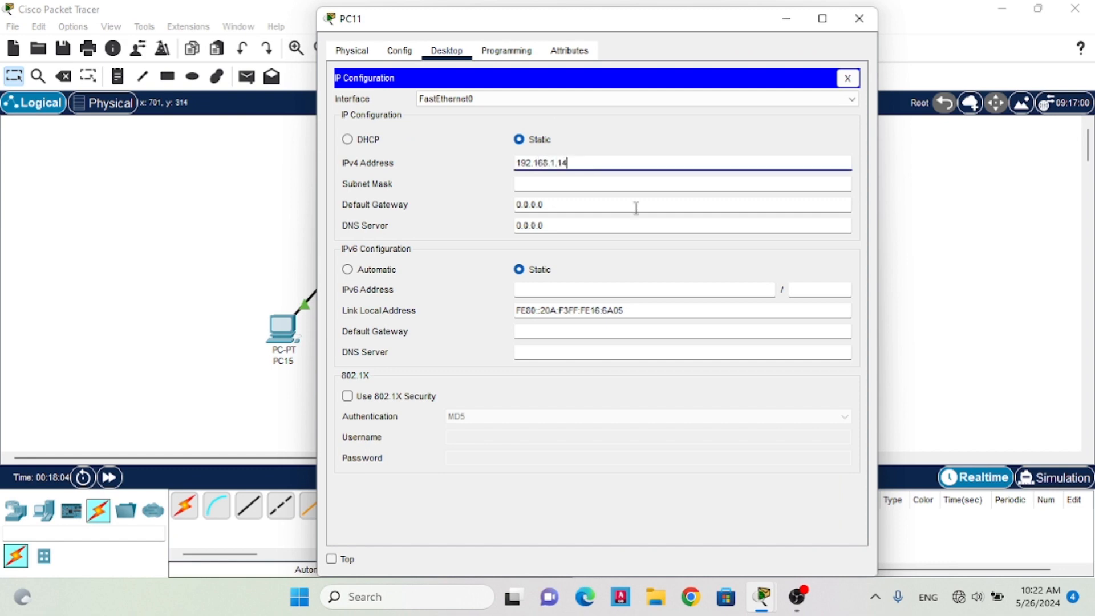
click(852, 10)
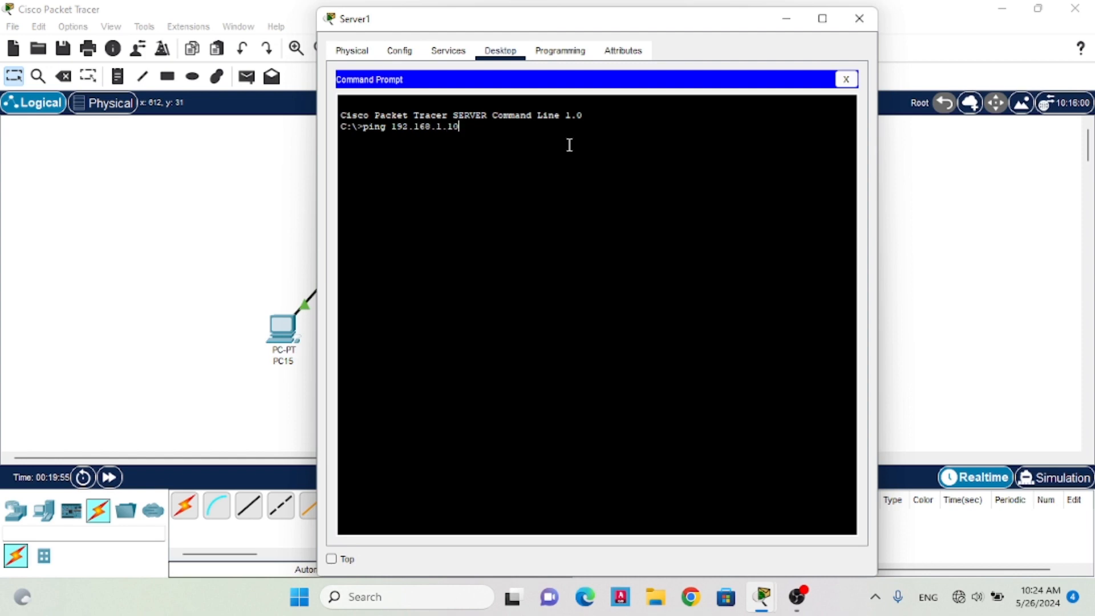
Ping 192.168.1.10 from Server1's command prompt, then close the server's window
key(Return)
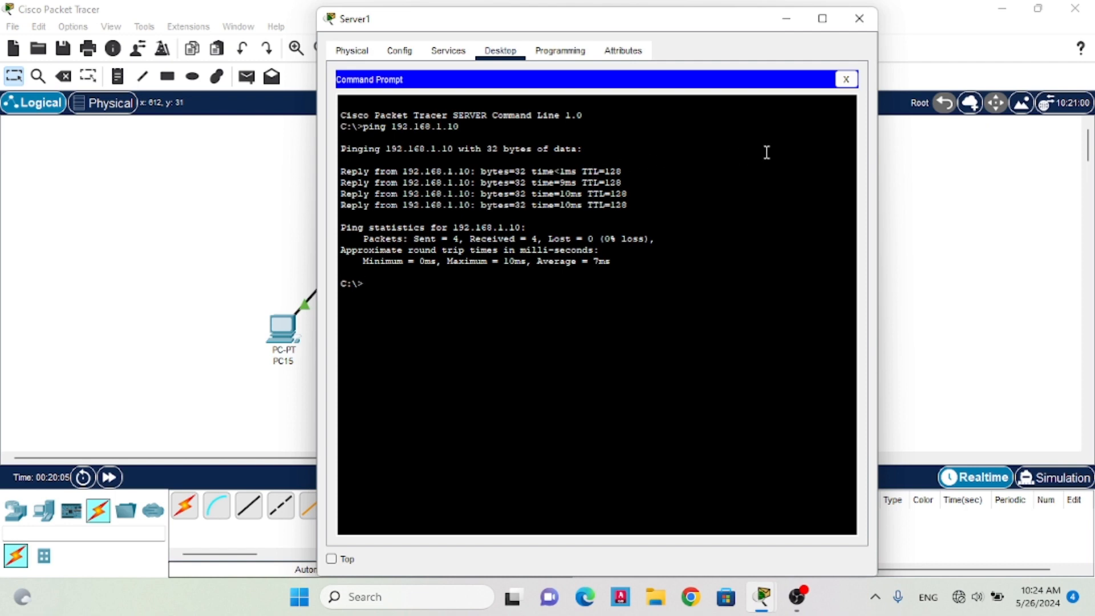
click(872, 28)
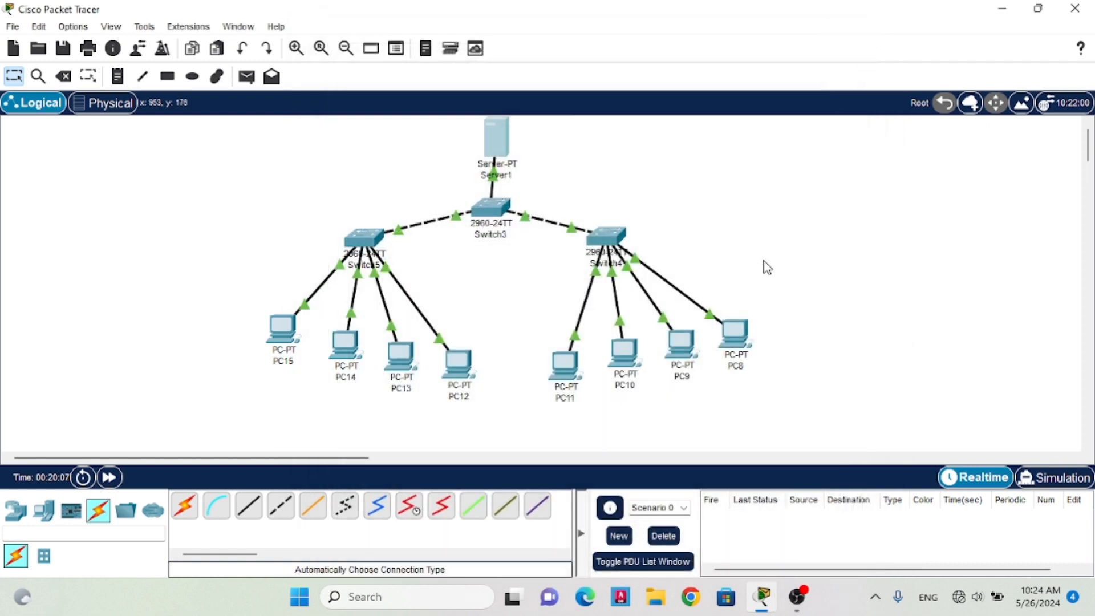
Send a simple PDU from Server1 to PC8 and another from Server1 to PC9
click(248, 80)
click(504, 145)
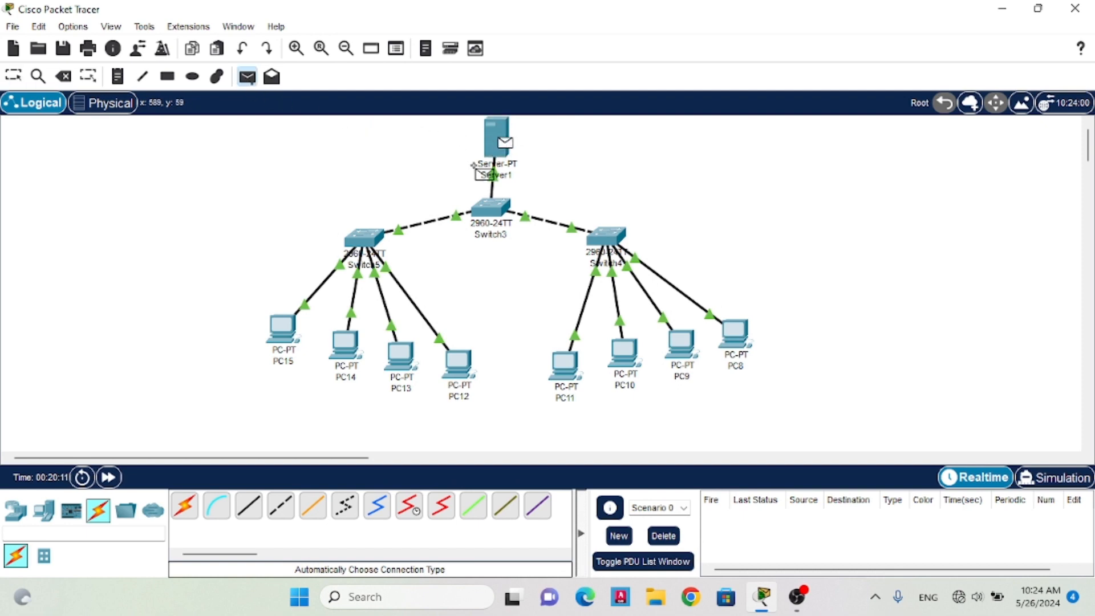
click(720, 328)
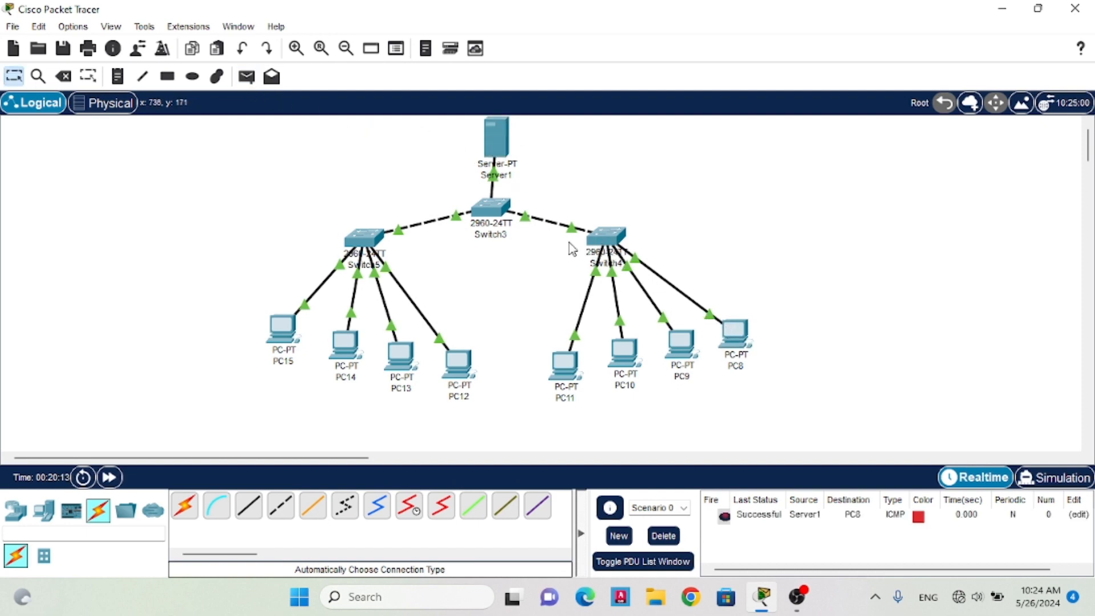
click(248, 77)
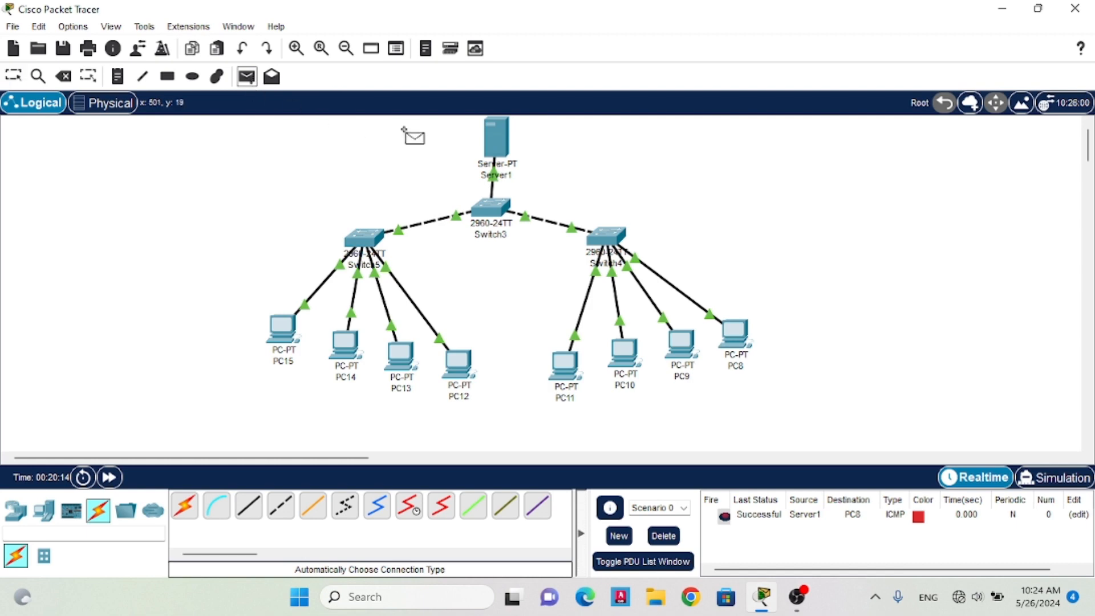
click(496, 145)
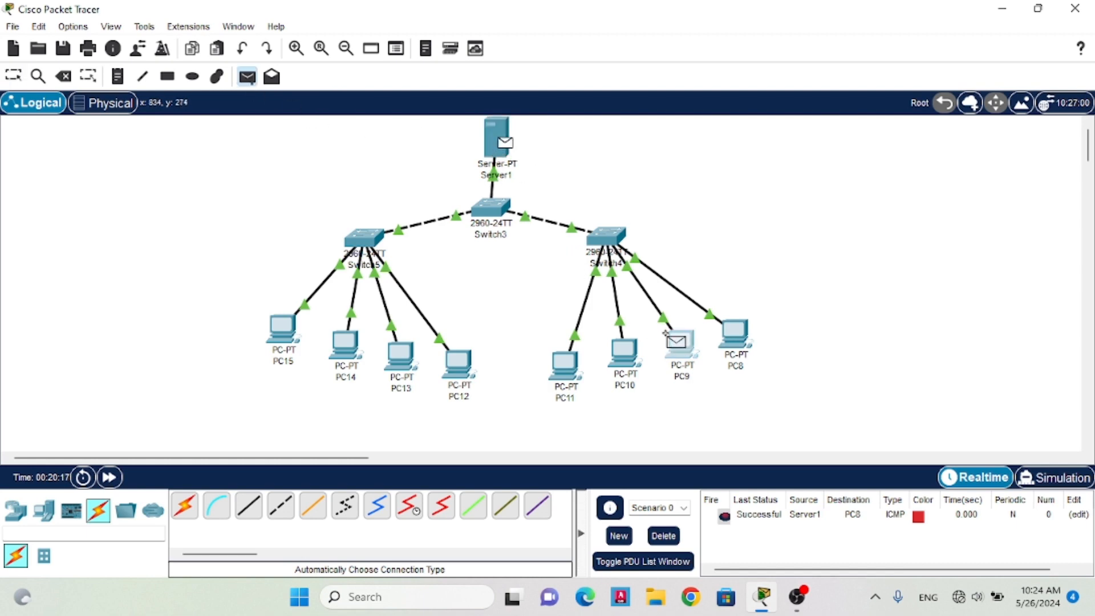
click(678, 340)
Send a simple PDU from Server1 to PC10 and another from Server1 to PC11
click(248, 77)
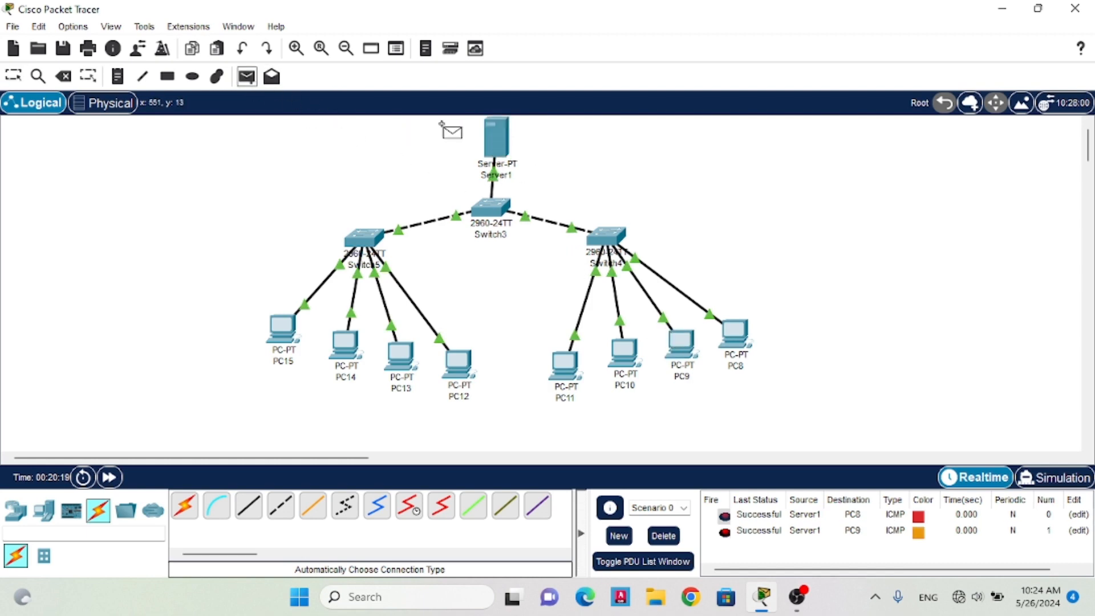
click(481, 140)
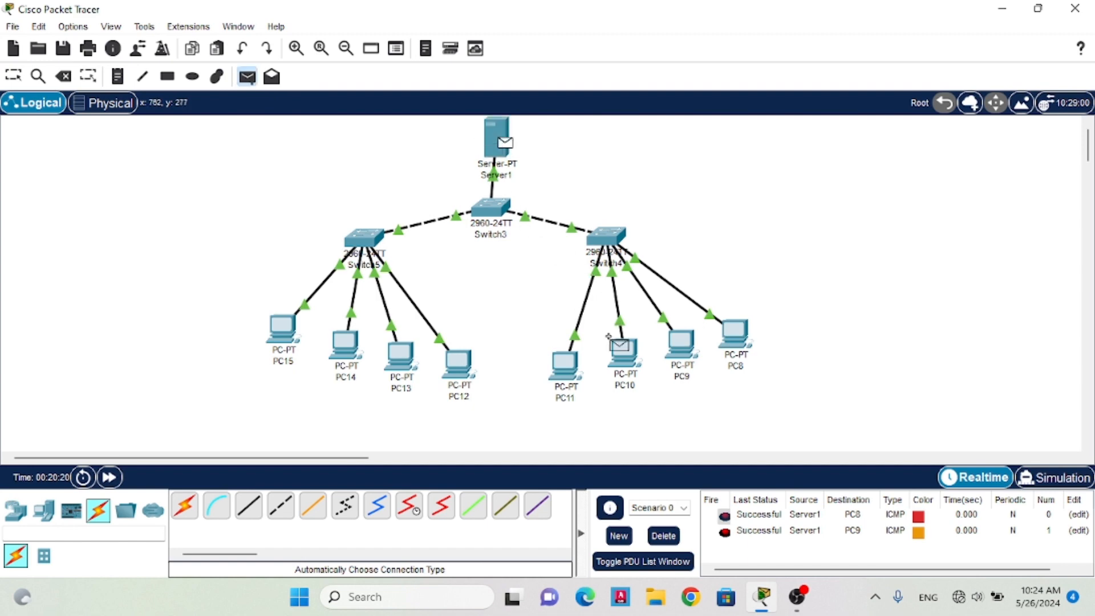
click(622, 351)
click(251, 80)
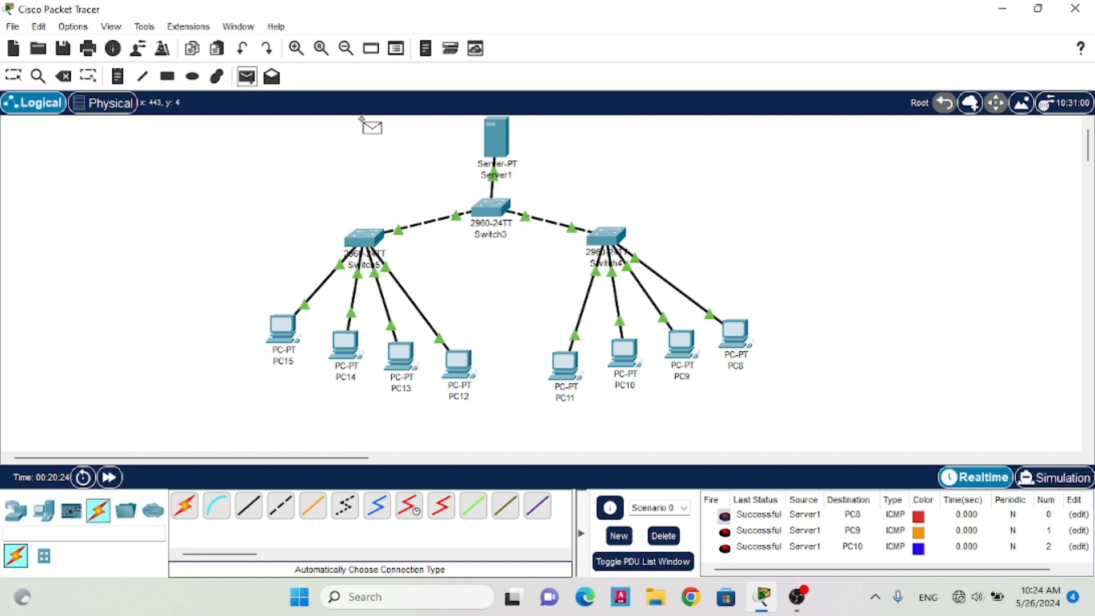
click(480, 135)
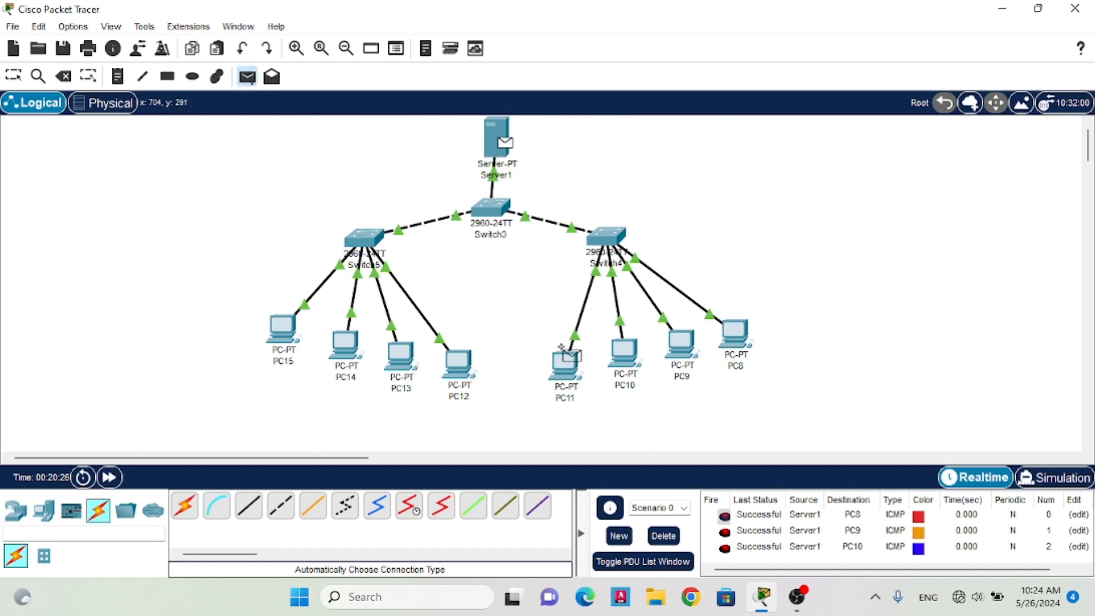
click(564, 363)
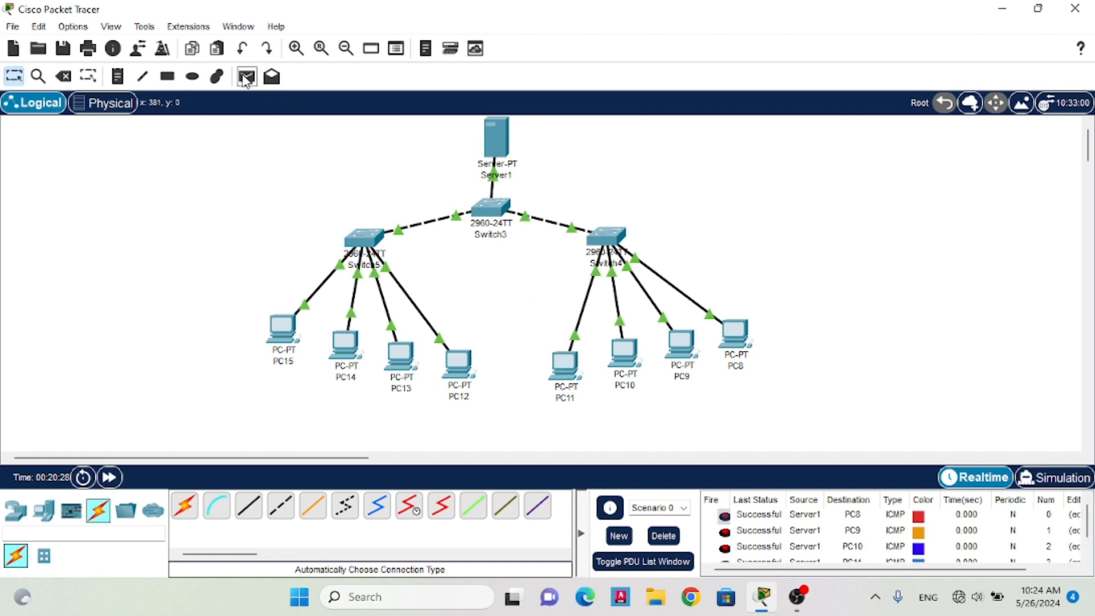
Send a simple PDU from Server1 to PC12 and another from Server1 to PC13
click(247, 78)
click(488, 143)
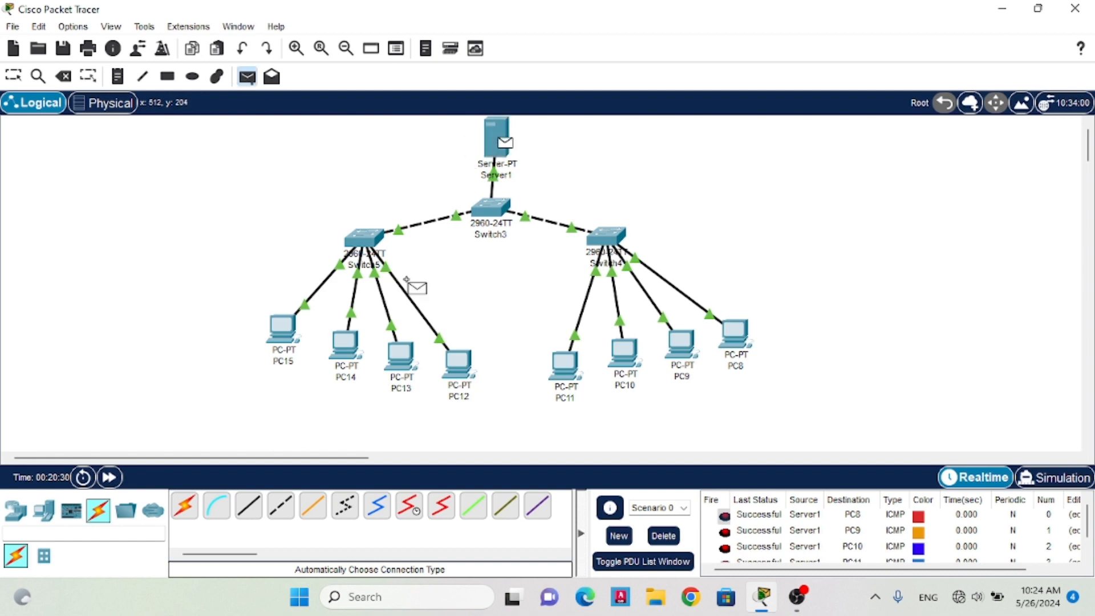
click(458, 363)
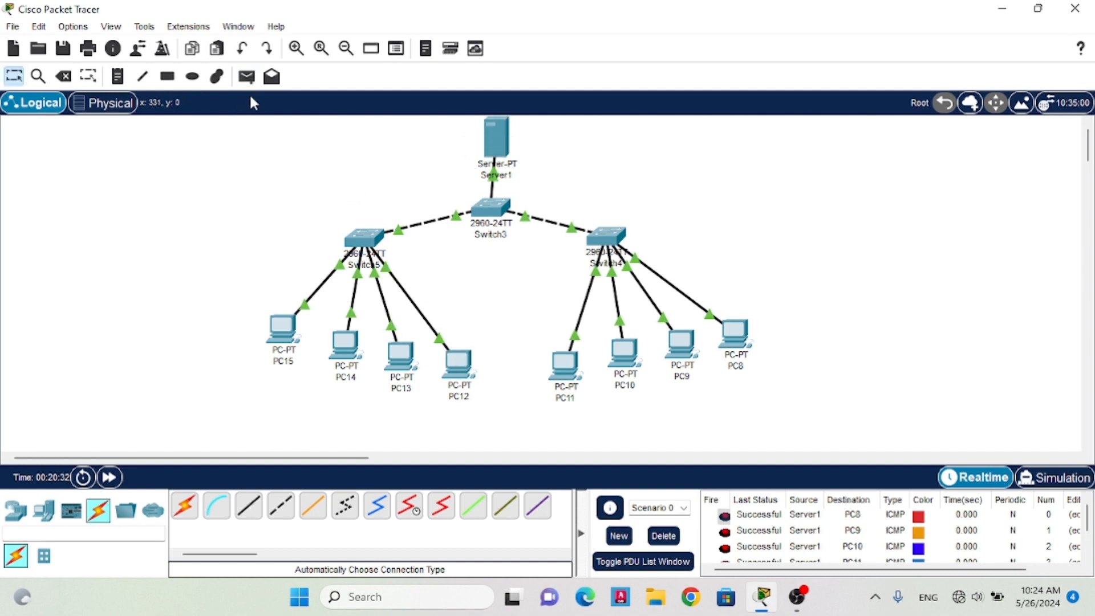
click(248, 78)
click(494, 140)
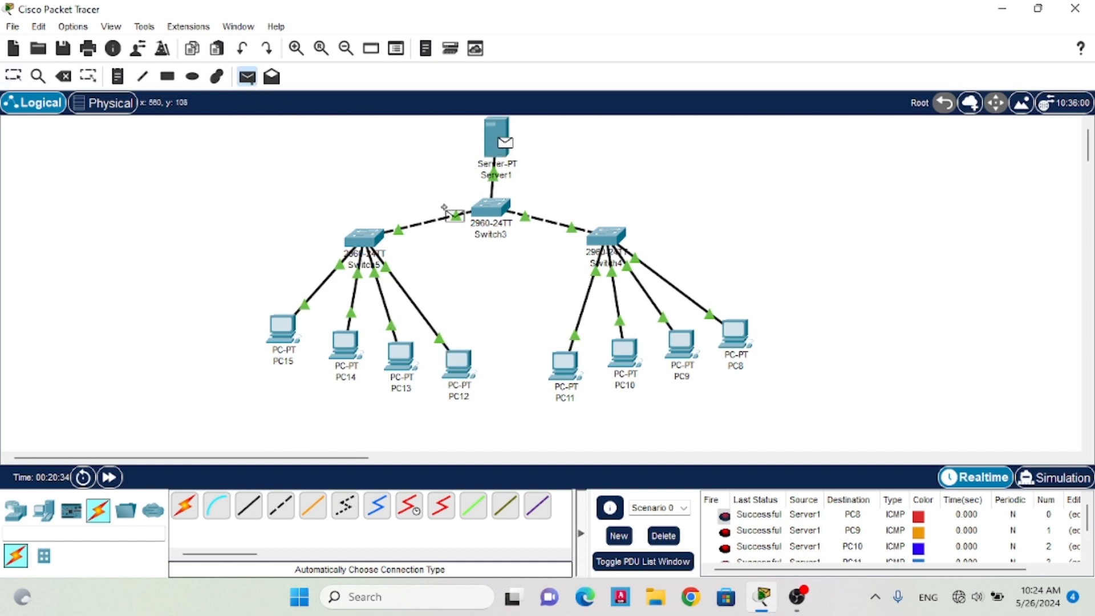
click(393, 344)
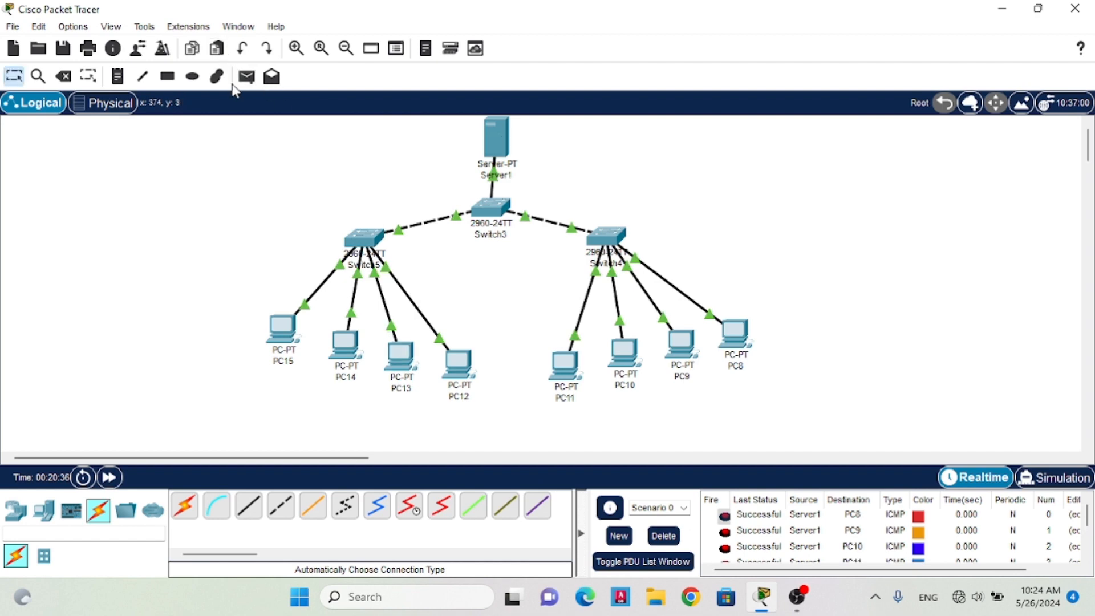
Send a simple PDU from Server1 to PC14 and another from Server1 to PC15
click(246, 78)
click(495, 139)
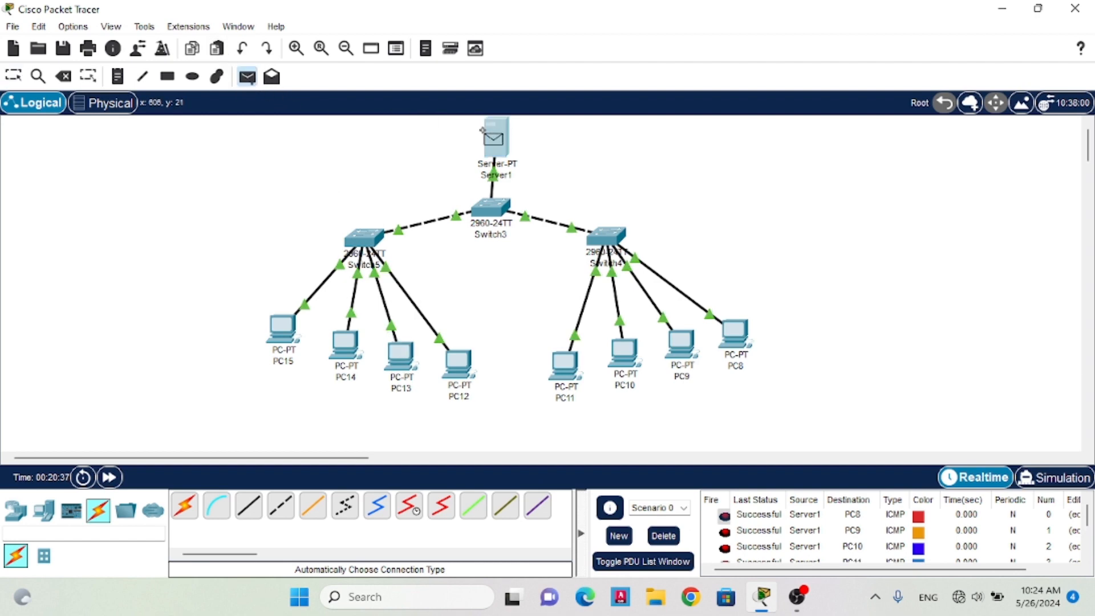
click(345, 342)
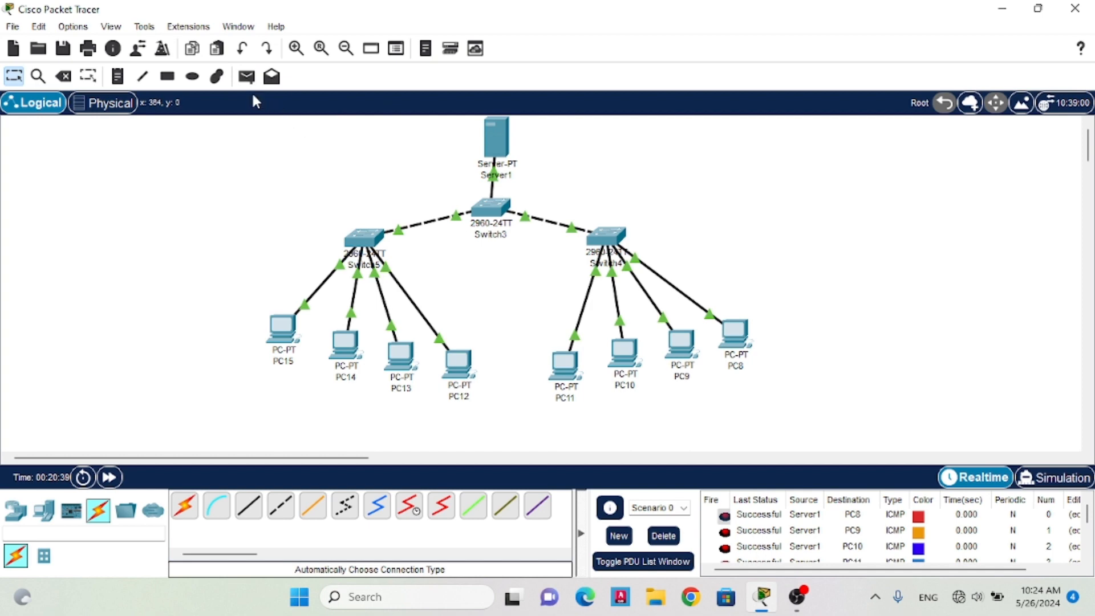
click(247, 78)
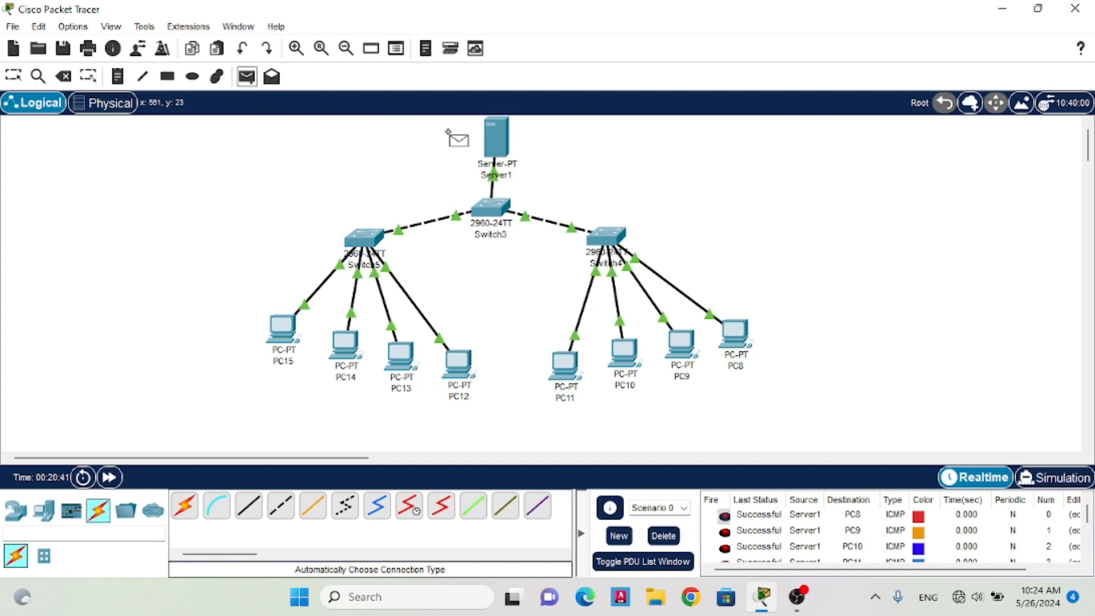
click(480, 132)
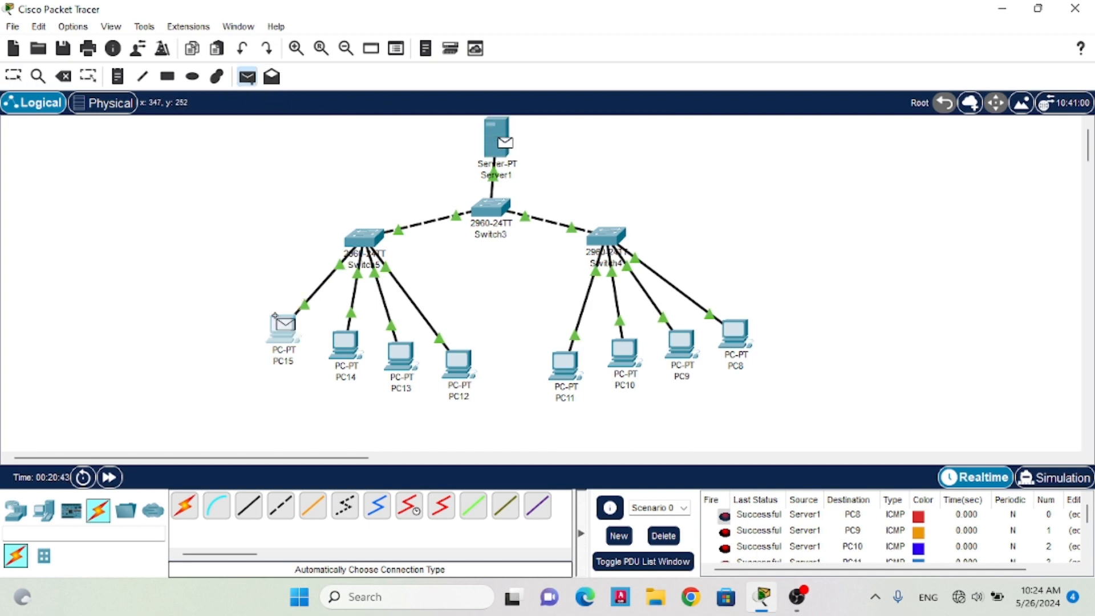
click(282, 328)
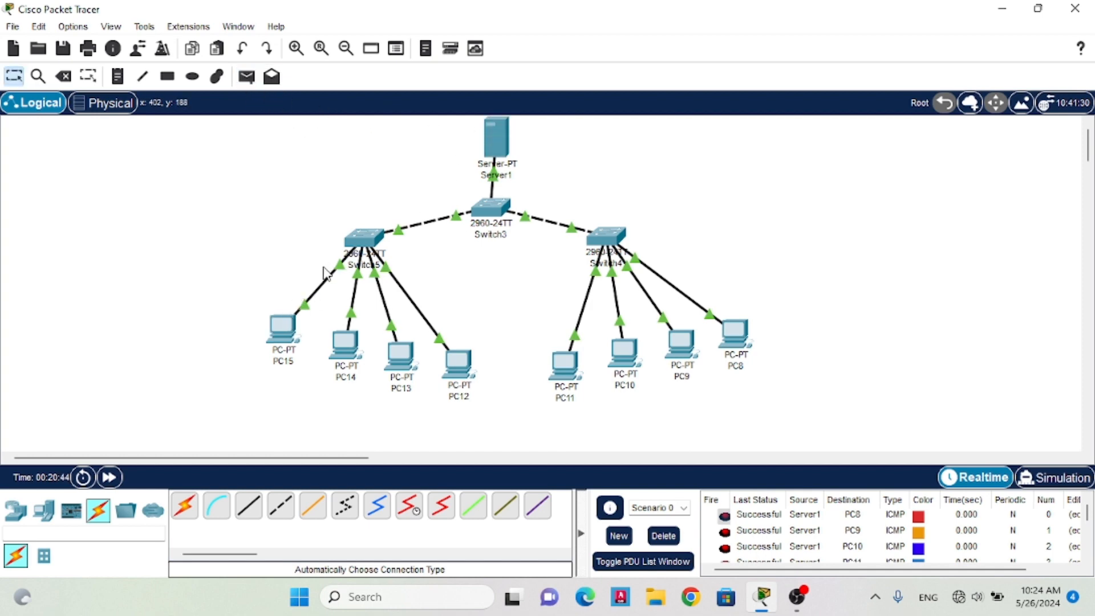
Switch the network to simulation mode and play the transfer of the PDUs between Server1 and the PCs
click(1047, 482)
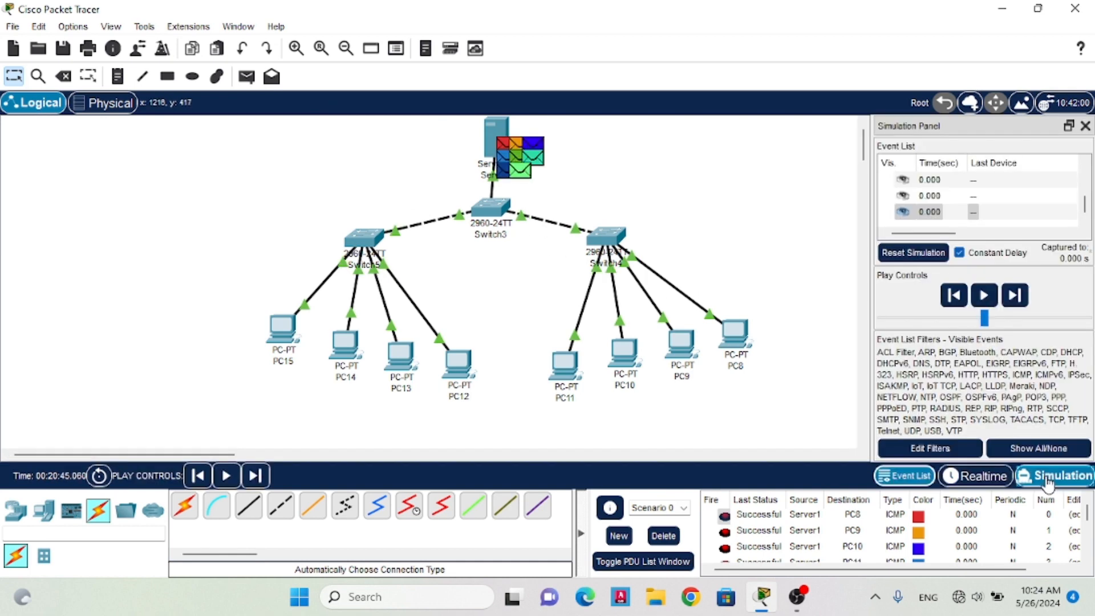
click(984, 295)
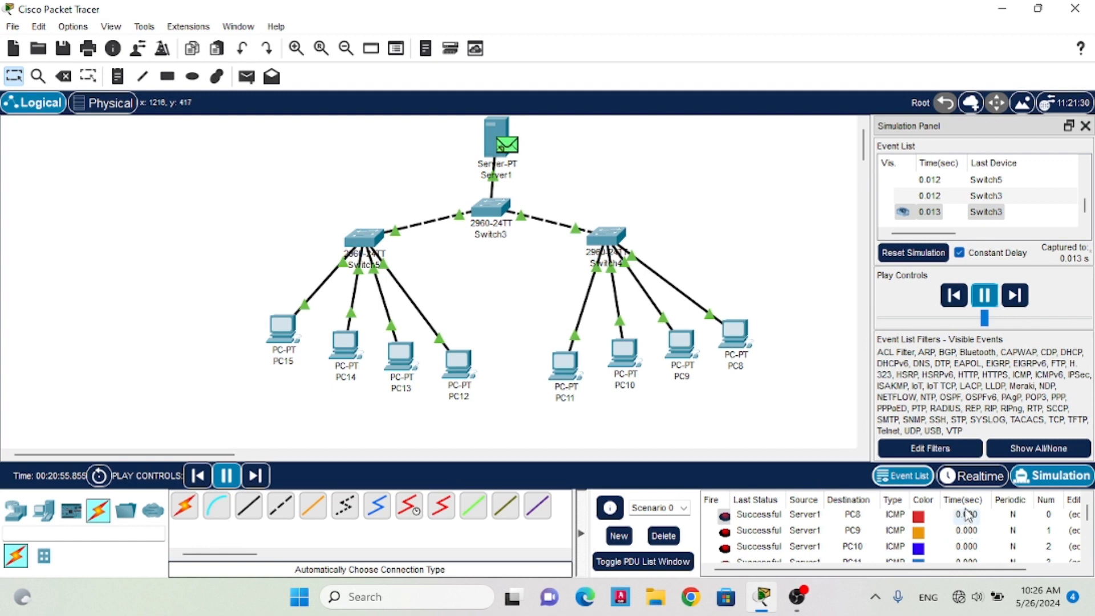
click(1013, 294)
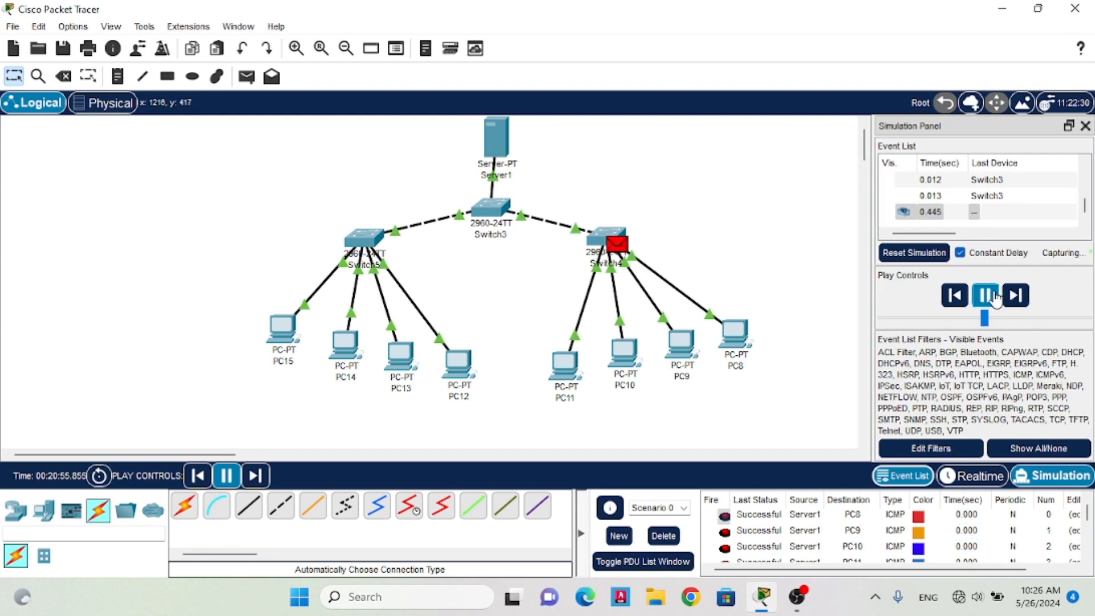
click(796, 595)
click(809, 416)
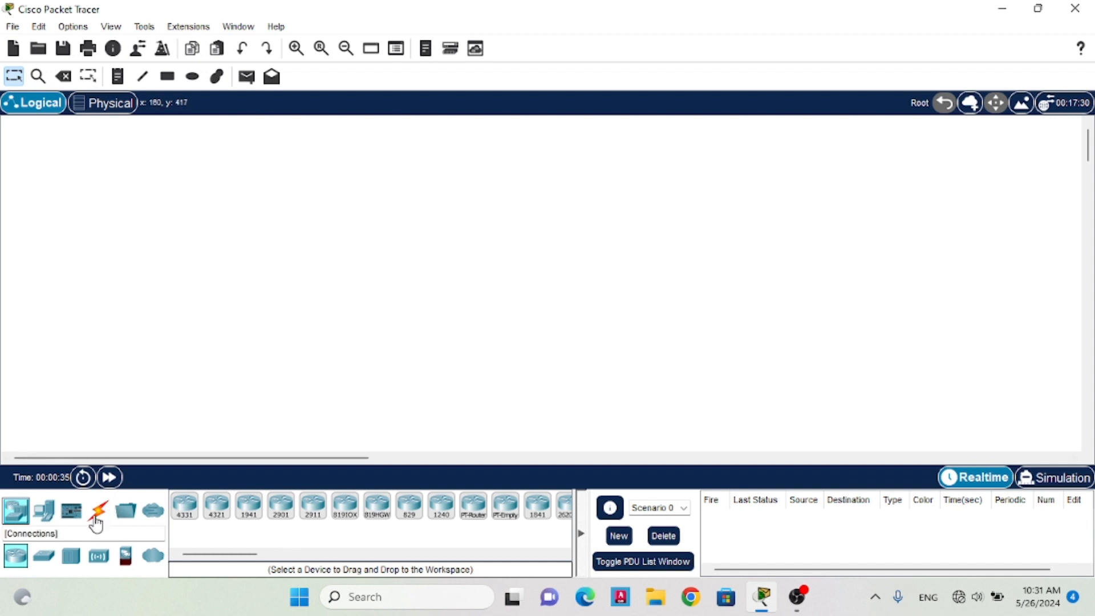
Place a Server-PT at the upper middle of the empty workspace and a PC-PT below and to the right of it
click(44, 511)
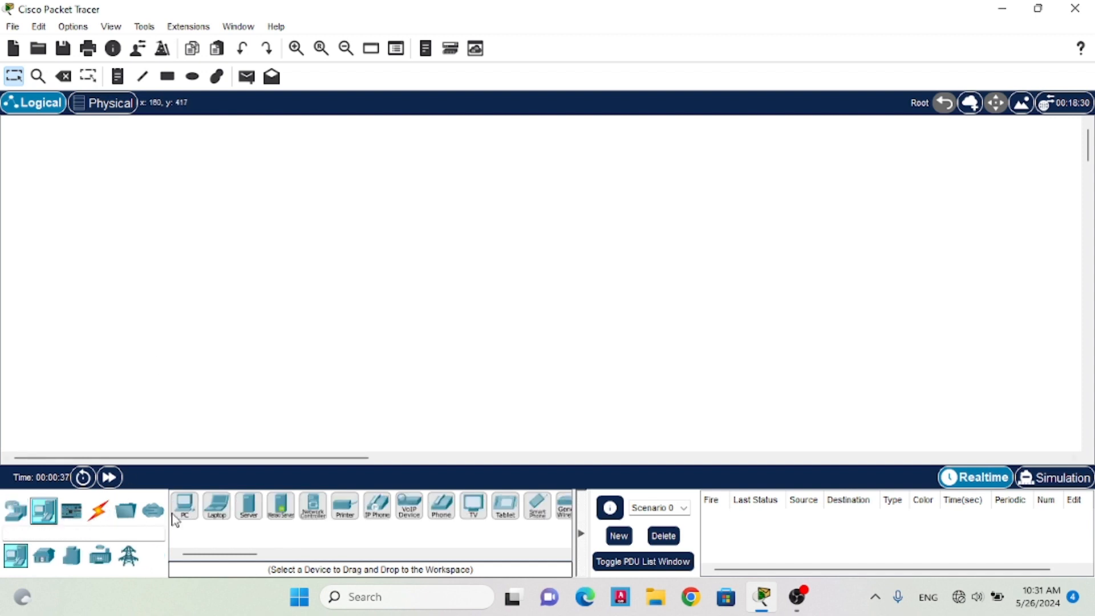
click(249, 510)
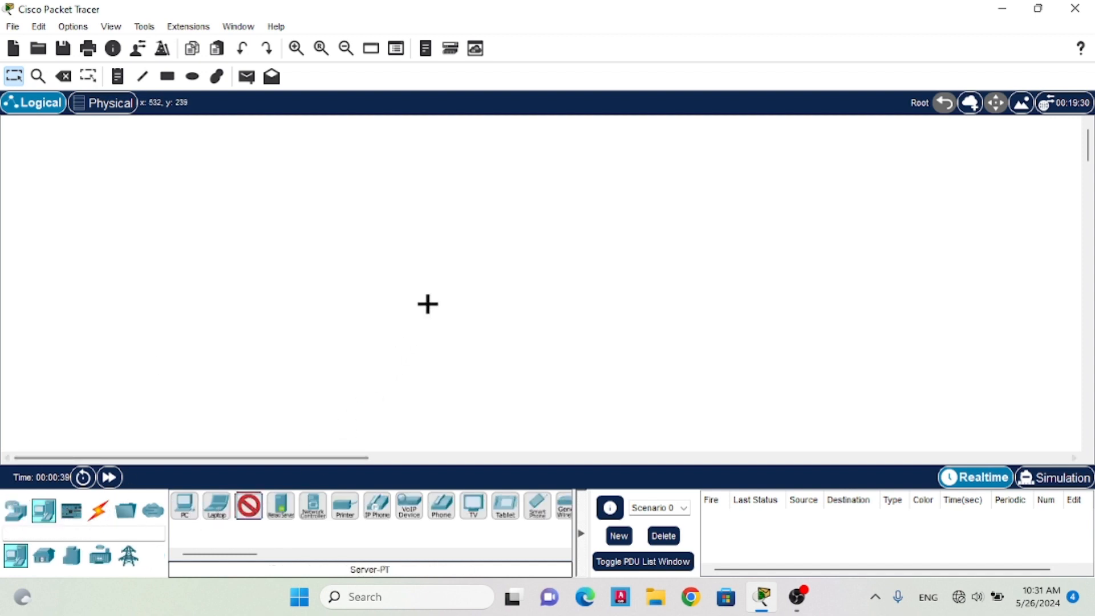
click(487, 135)
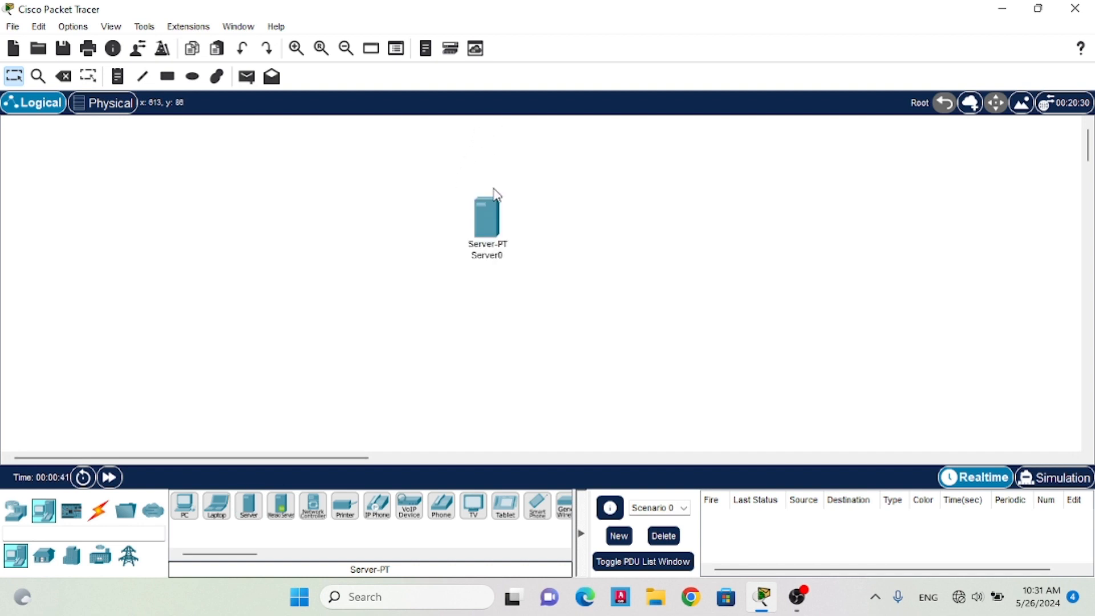
drag(484, 223, 512, 150)
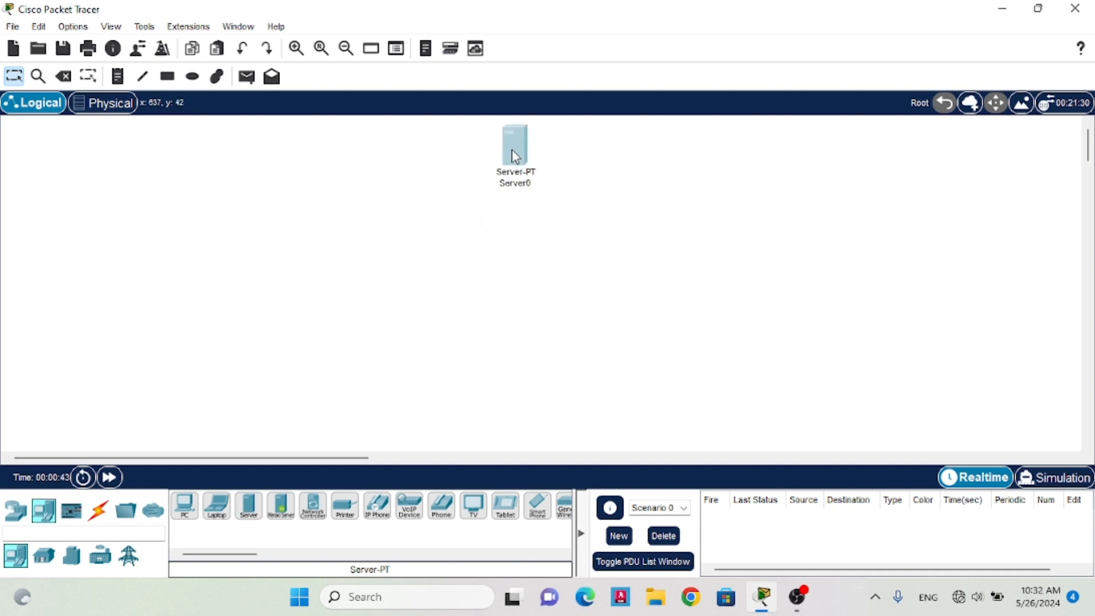
click(183, 507)
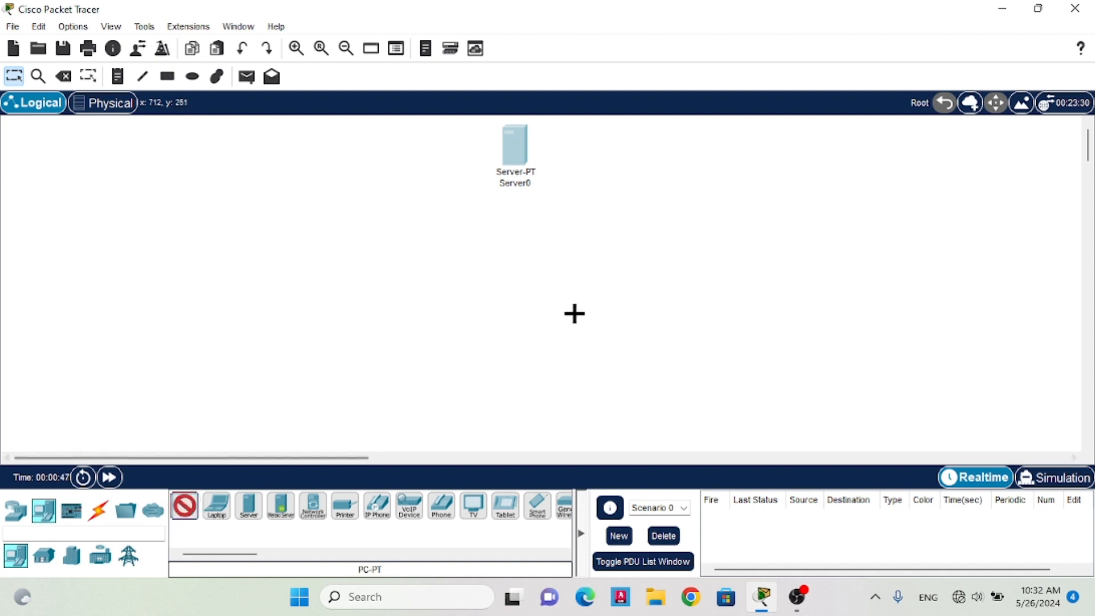
click(588, 185)
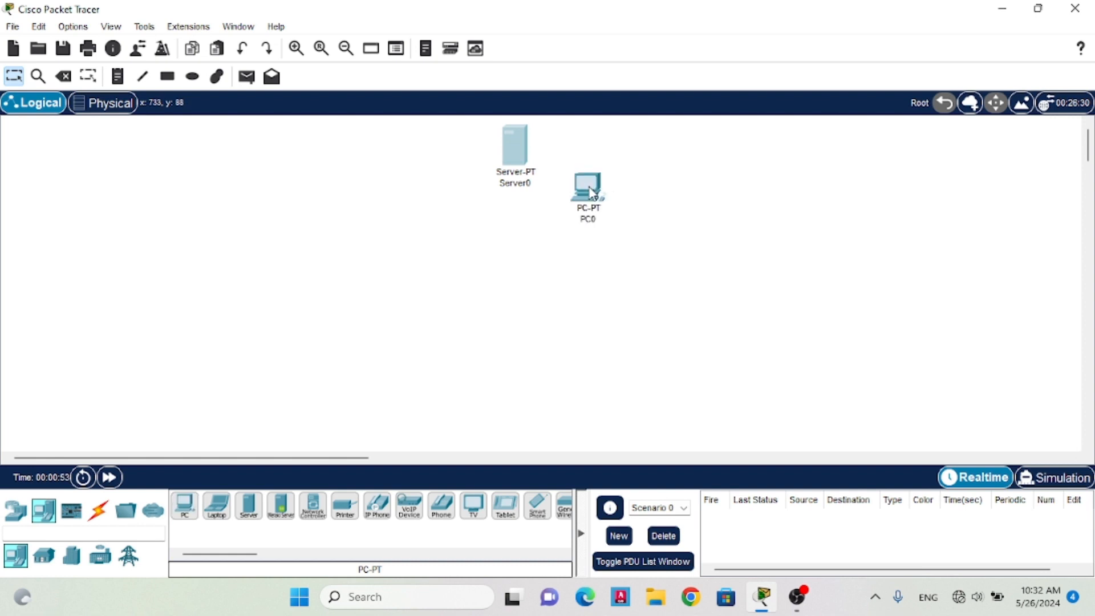
Place three PC-PTs in an arc from below PC0 down the right side of the workspace to the lower middle
click(184, 505)
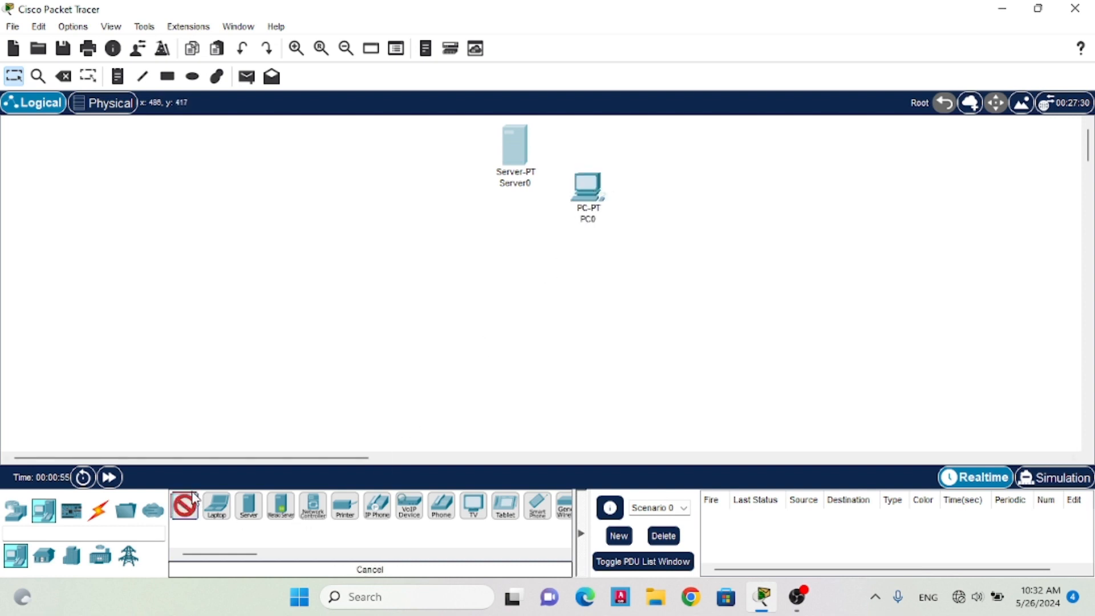
click(629, 247)
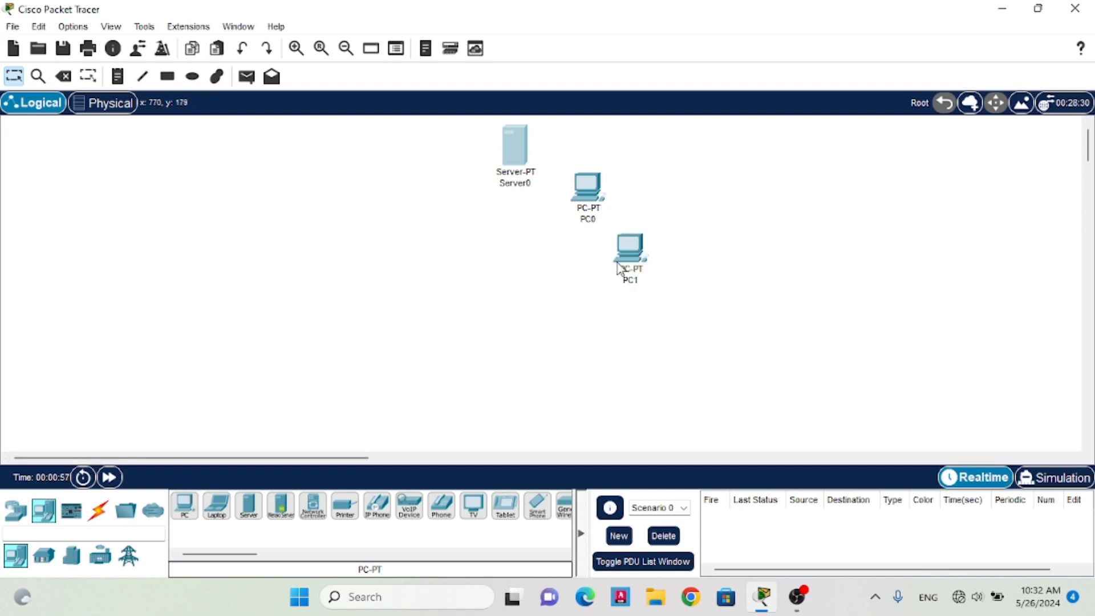
click(184, 506)
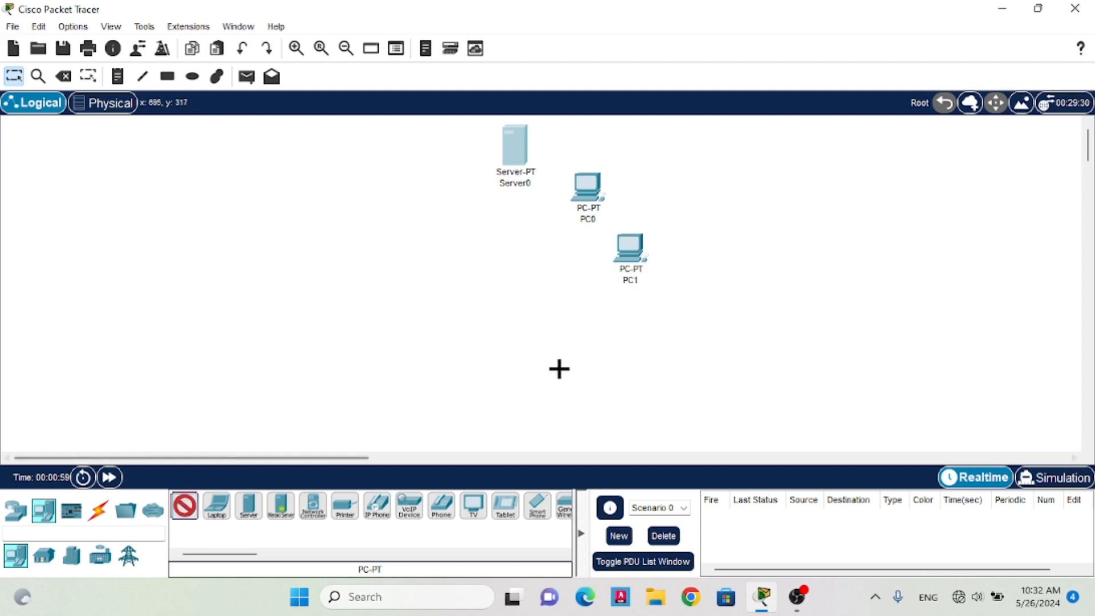
click(644, 318)
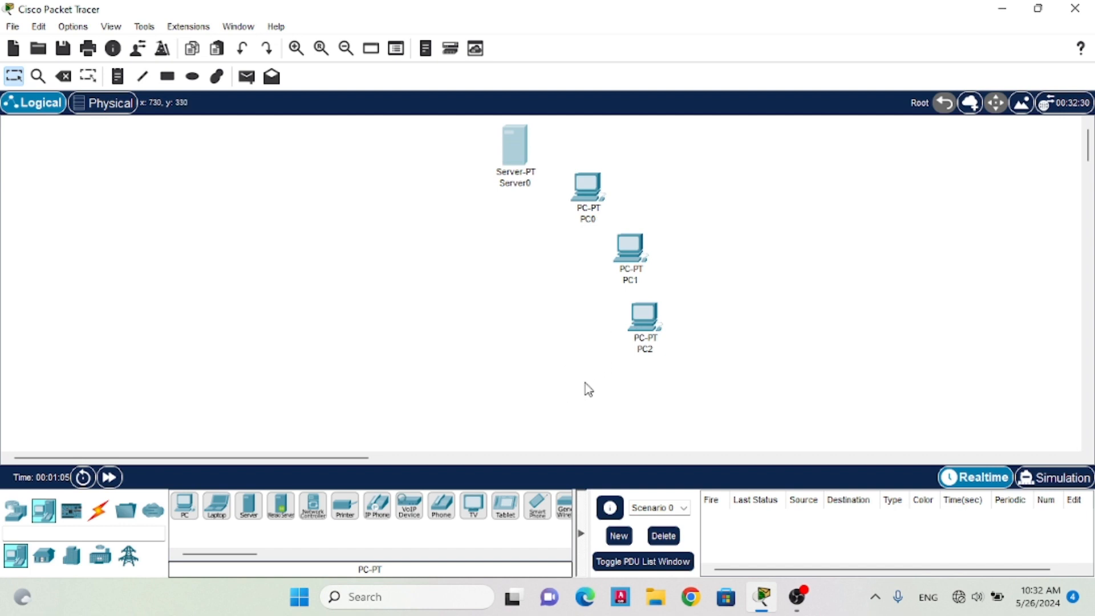
click(187, 509)
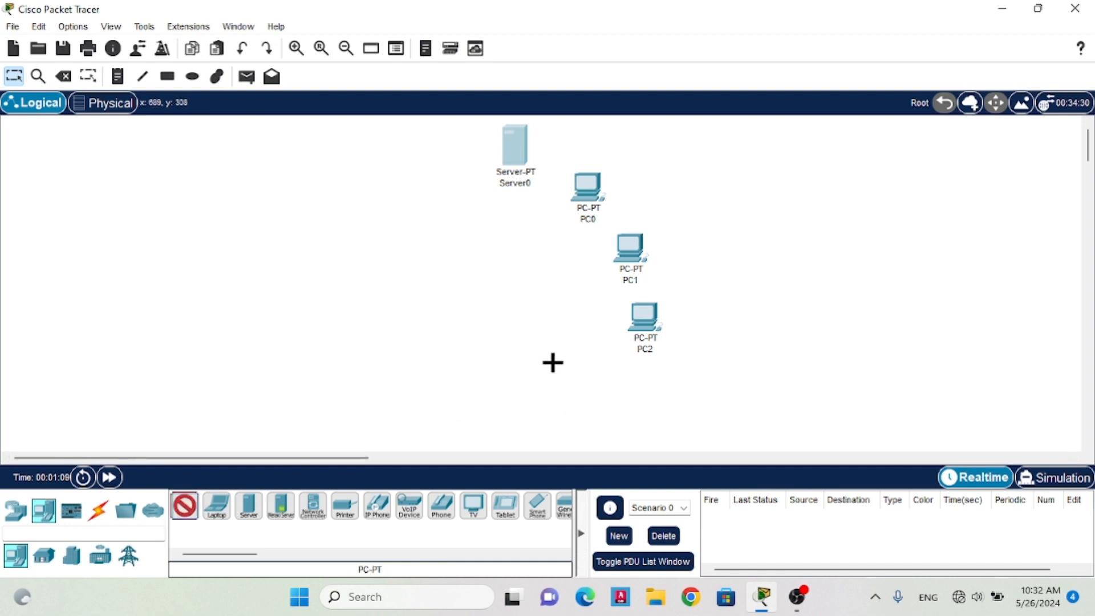
click(555, 345)
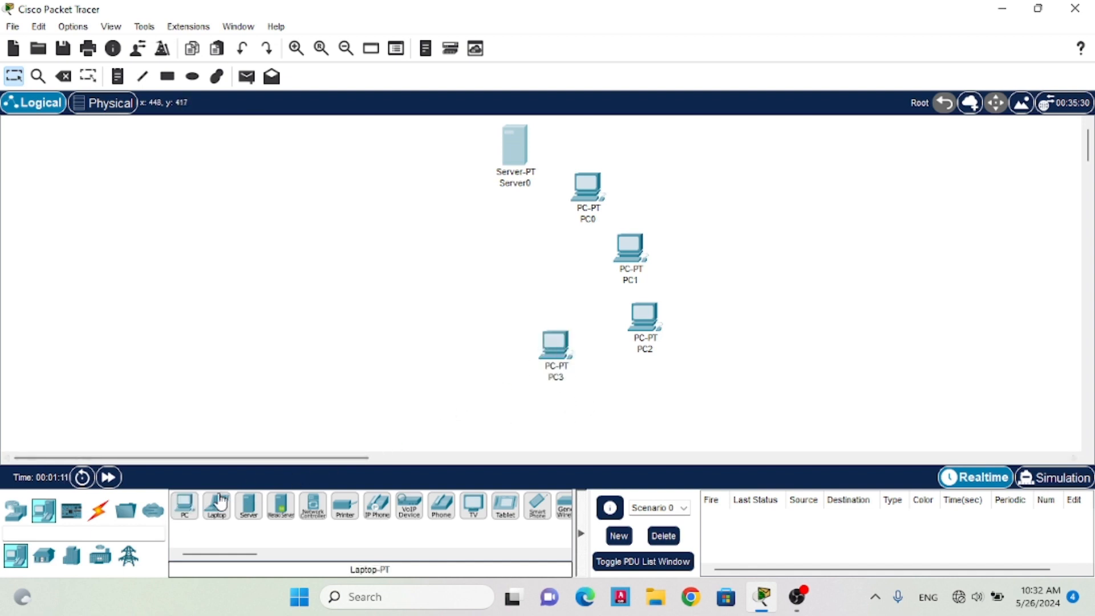
Add four more PC-PTs from the lower middle up the left side, completing a ring of eight PCs with Server0 at its head
click(191, 506)
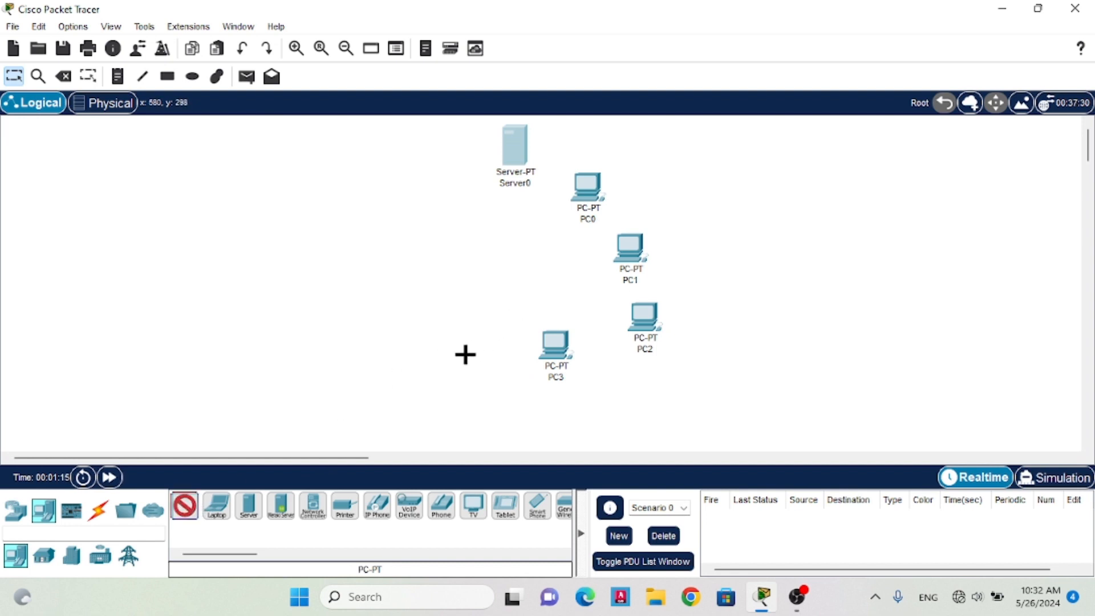
click(466, 354)
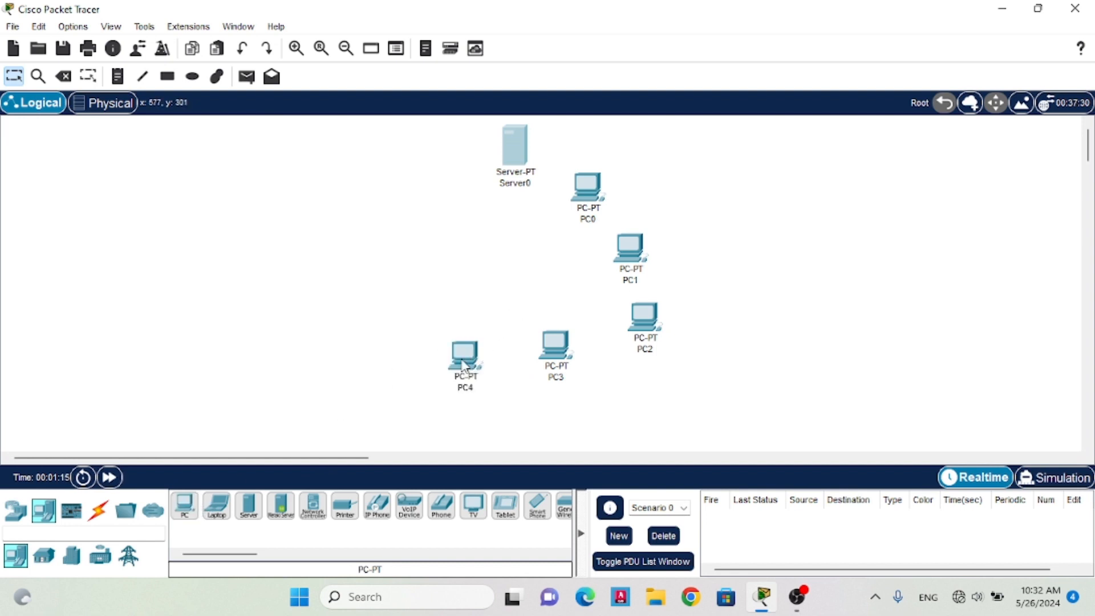
click(183, 509)
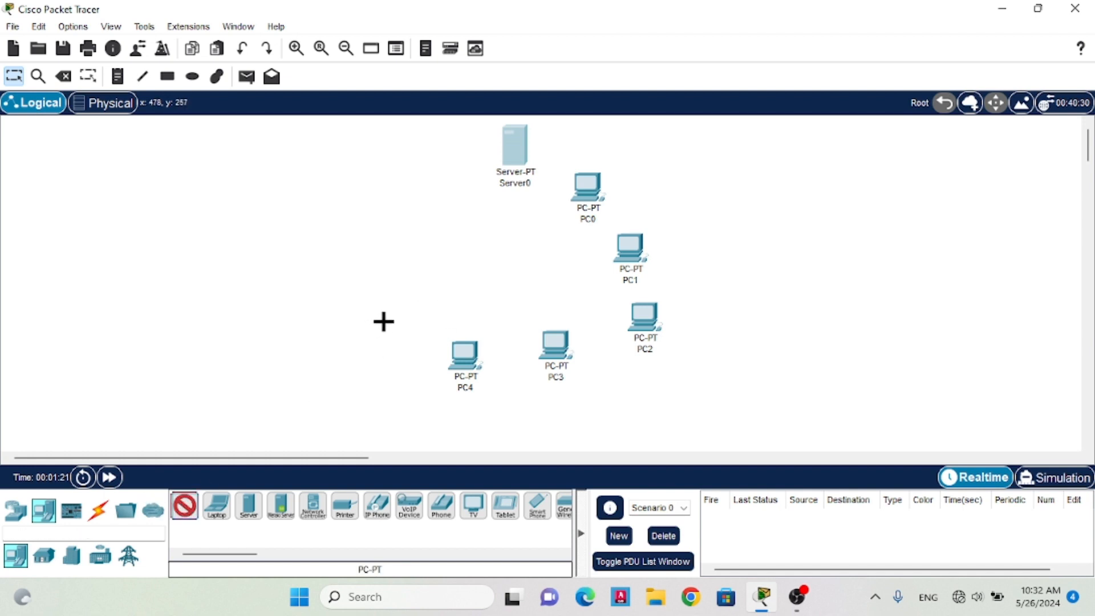
click(395, 320)
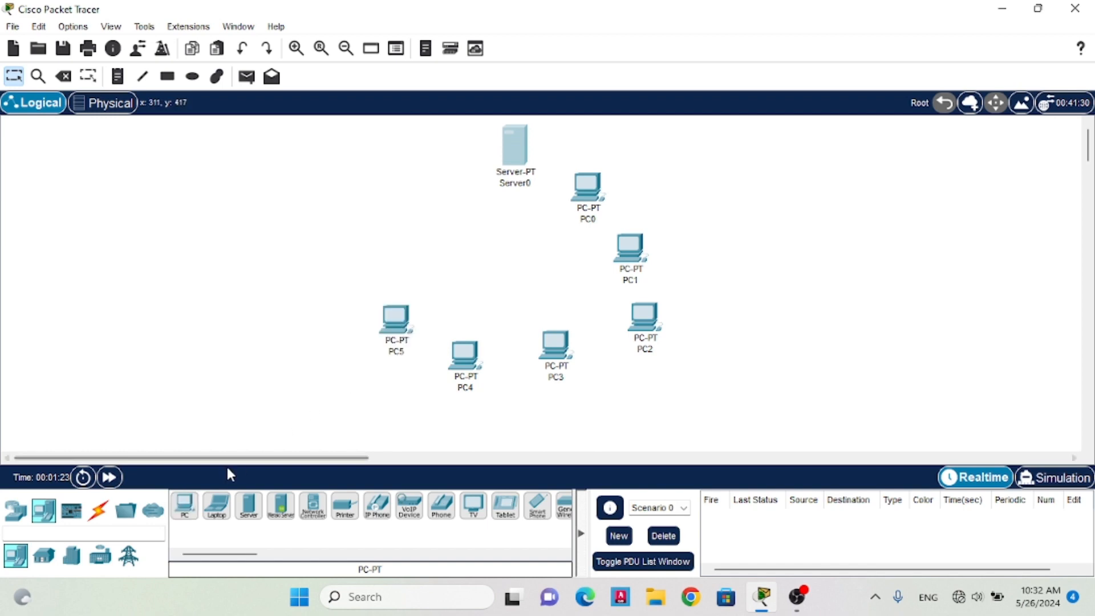
click(183, 507)
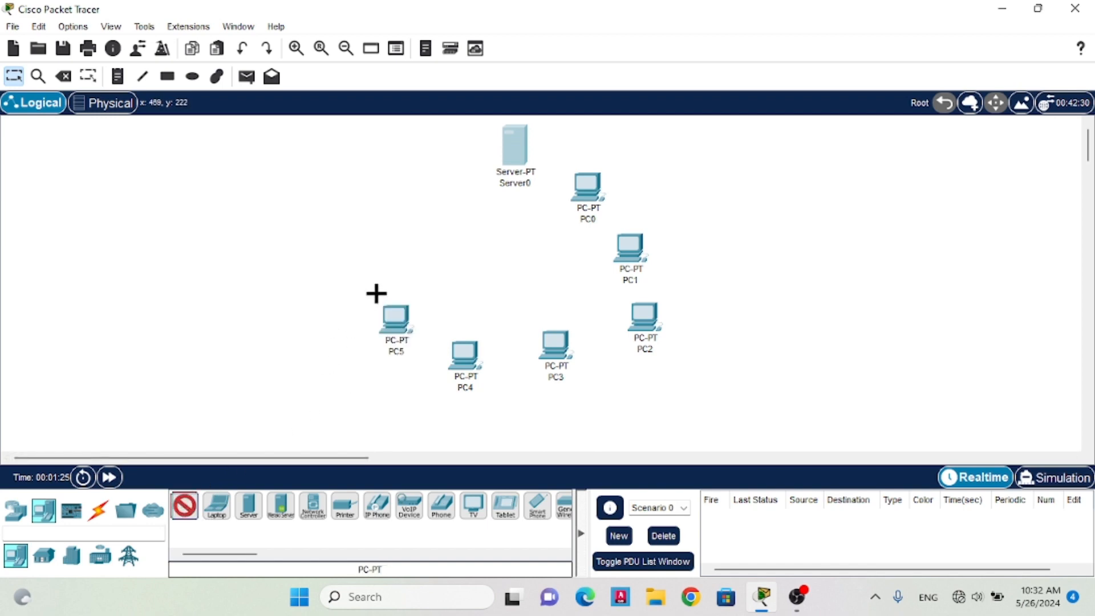
click(383, 261)
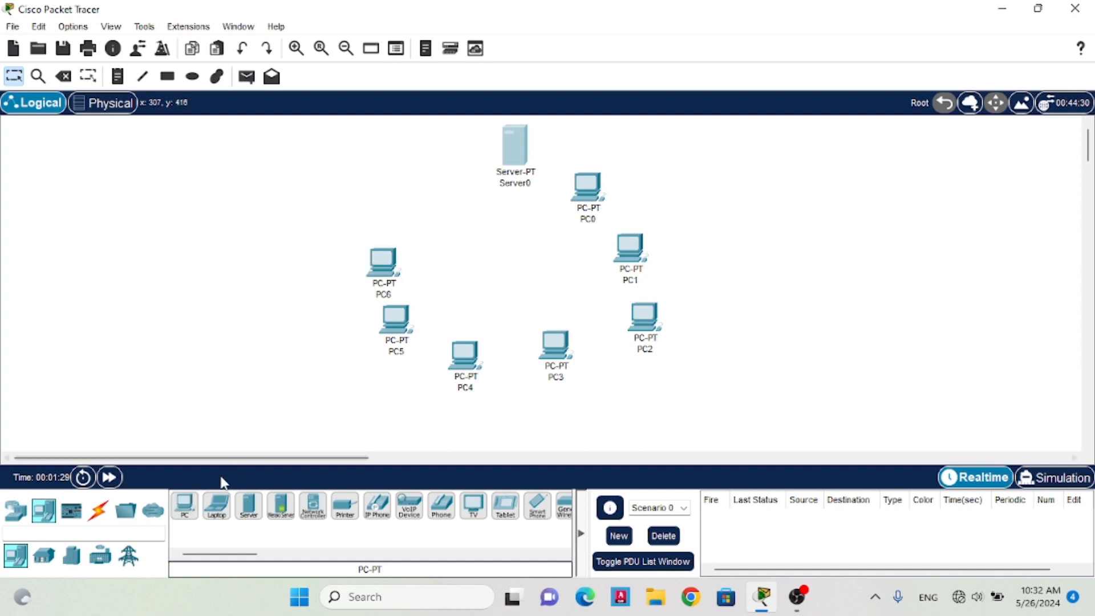
click(183, 507)
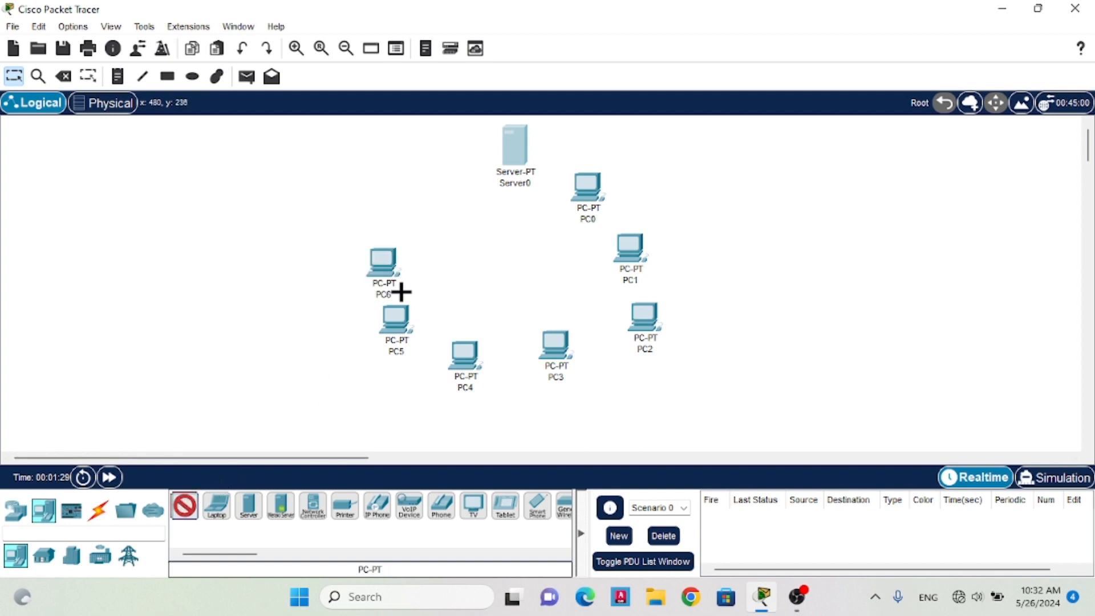
click(400, 197)
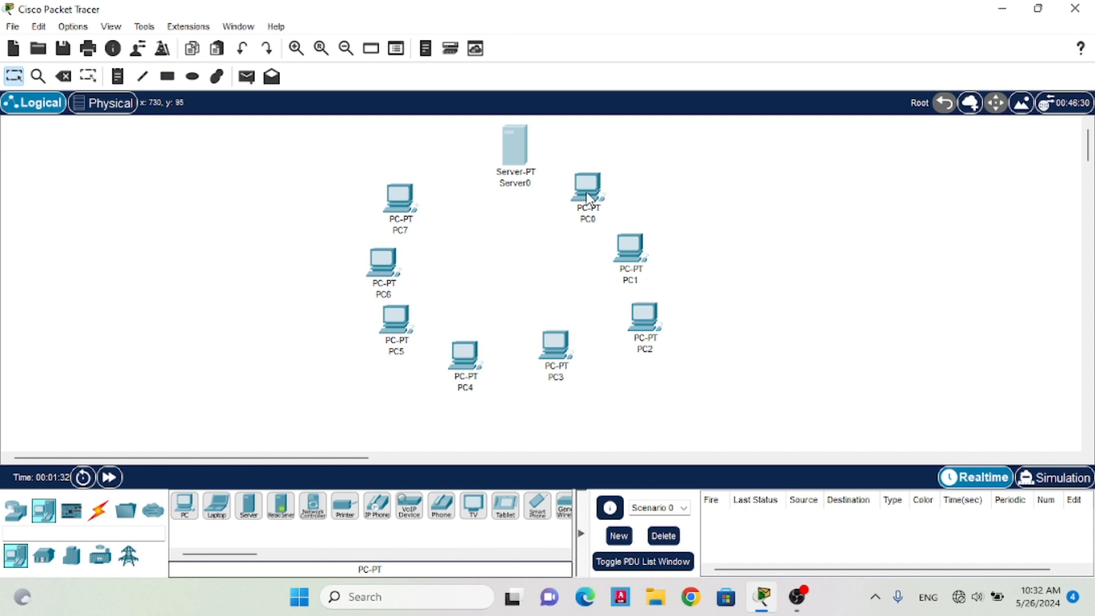
Reposition PC0 and PC7 on either side of Server0 to even out the ring of devices
drag(587, 194, 574, 194)
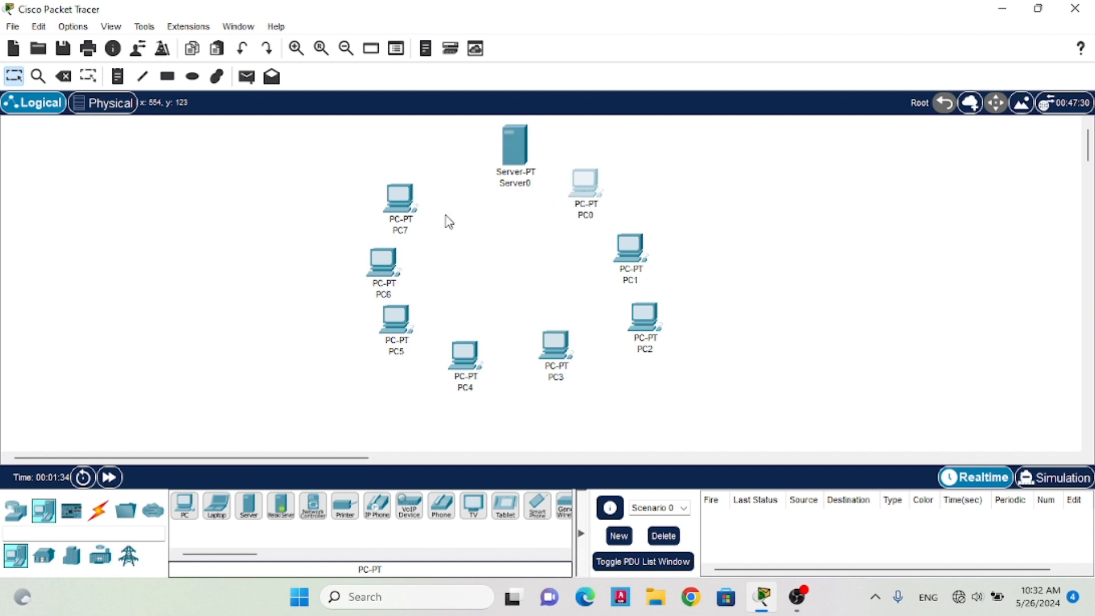
drag(403, 201, 435, 183)
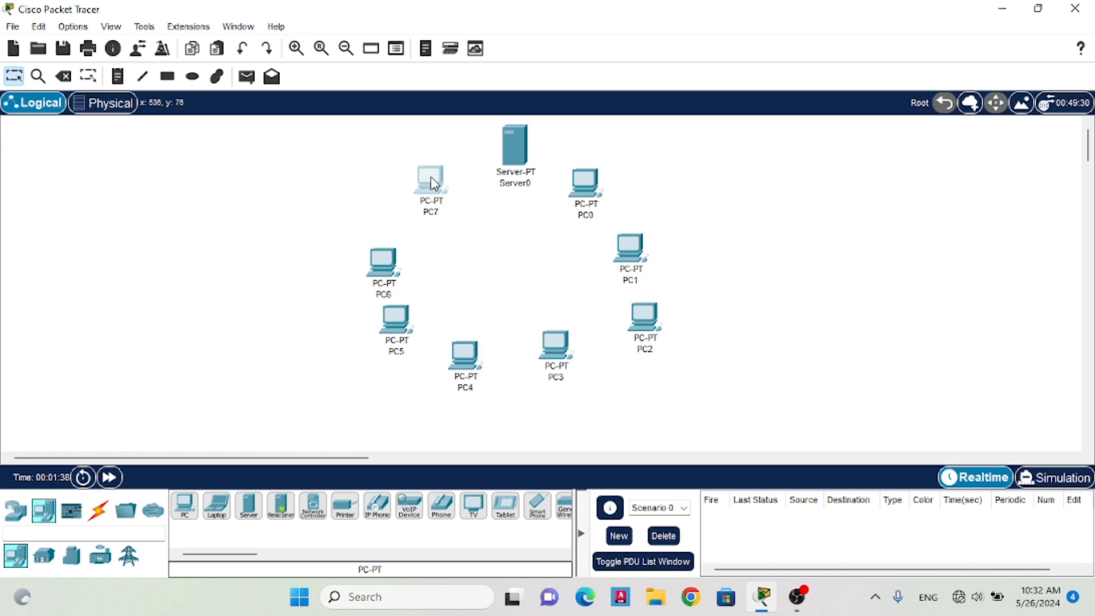
drag(589, 197, 597, 200)
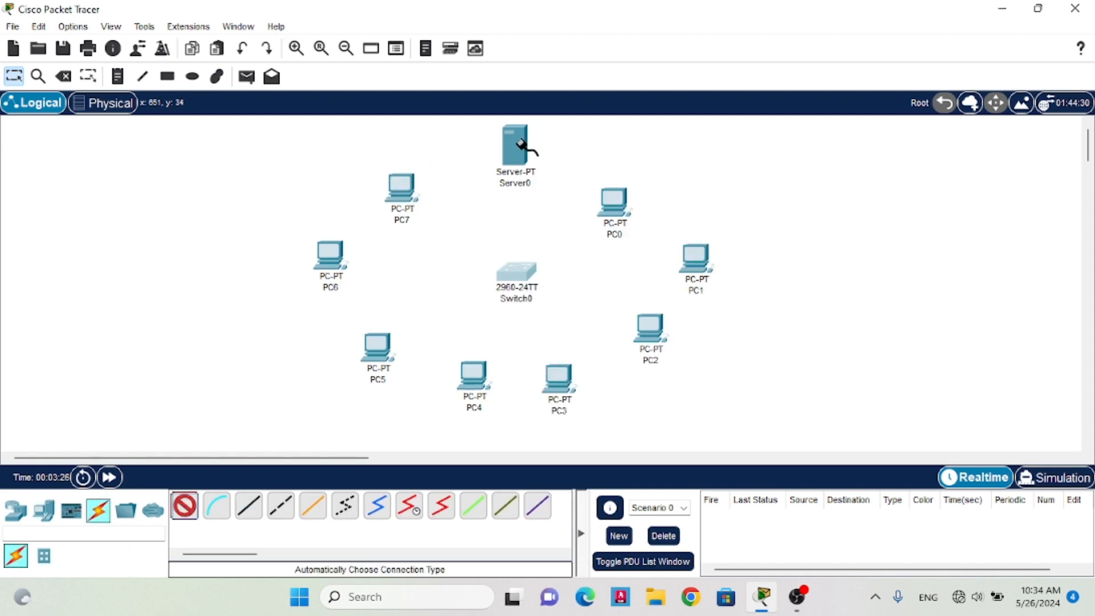
Connect Server0 to Switch0 and Switch0 to PC0 using automatically chosen connection types
click(513, 153)
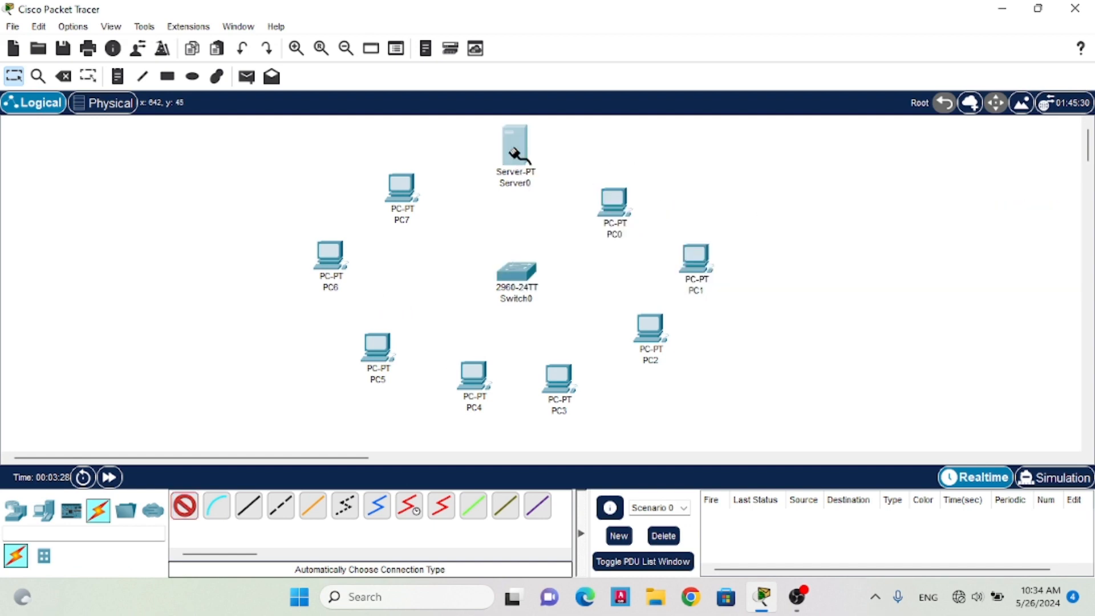
click(513, 270)
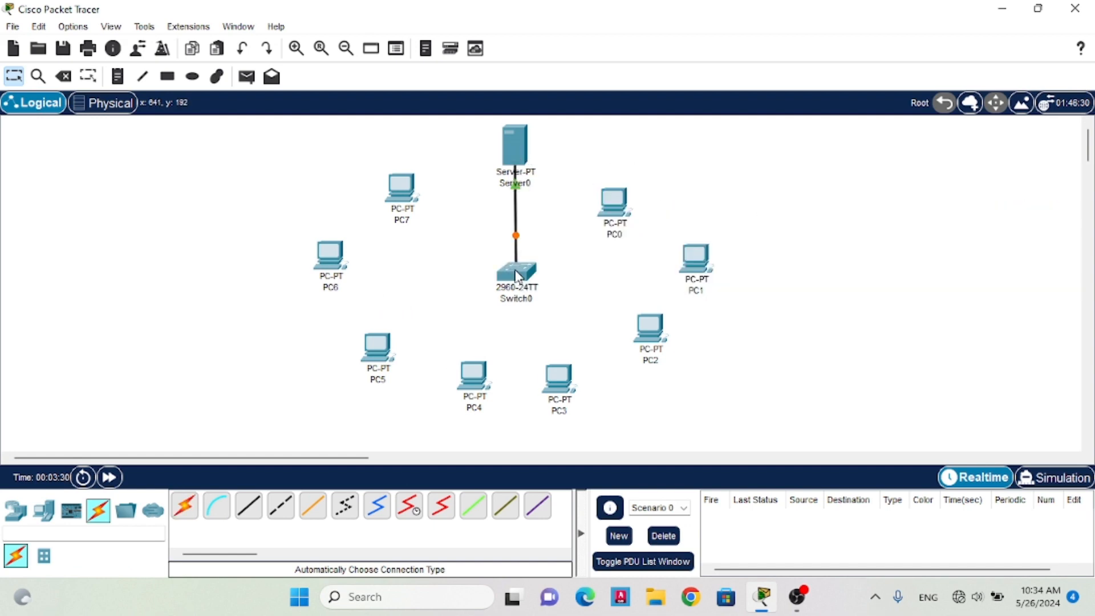
click(191, 510)
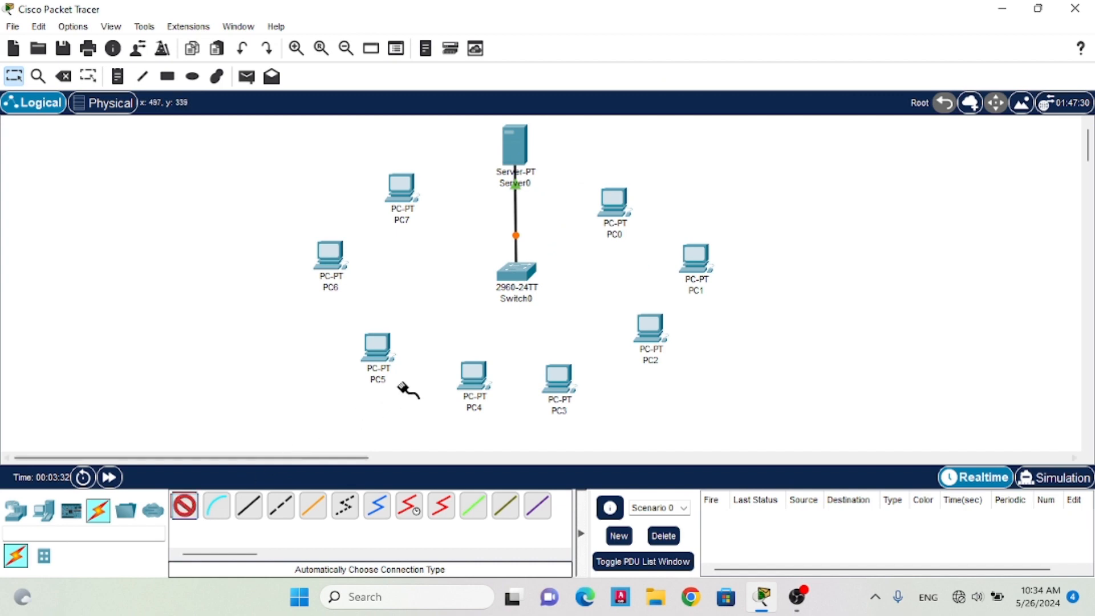
click(544, 260)
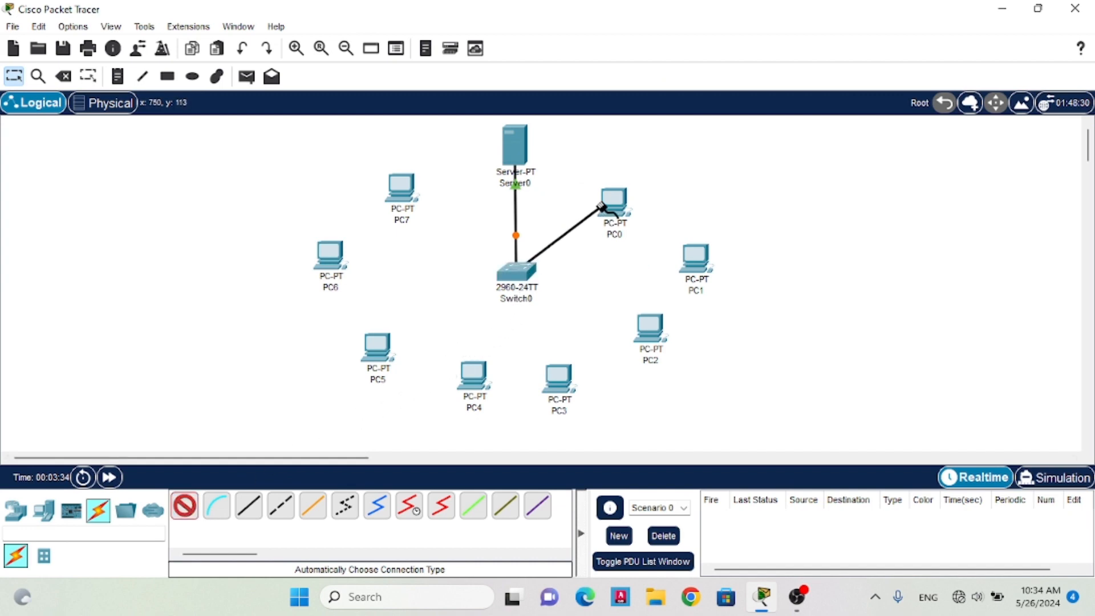
click(610, 204)
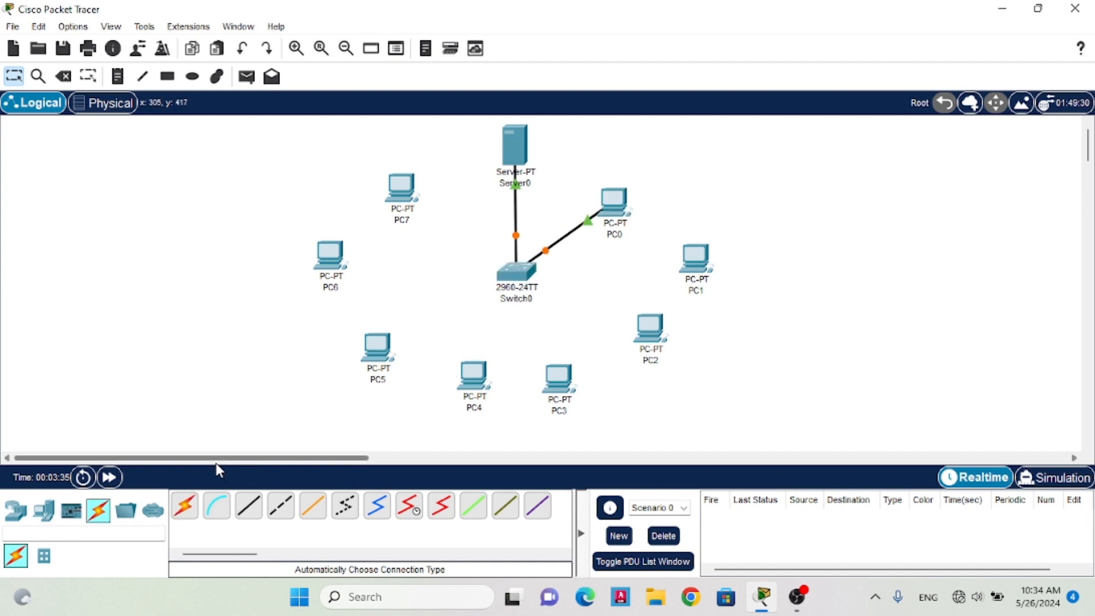
Connect Switch0 to PC1 and to PC2 using automatically chosen connection types
click(185, 506)
click(511, 268)
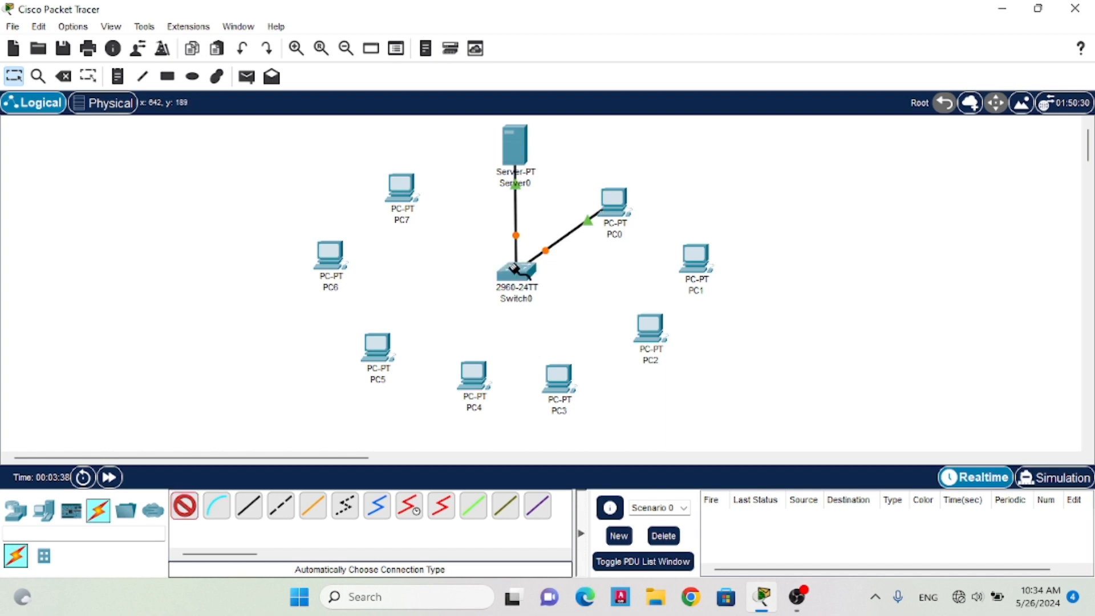
click(696, 268)
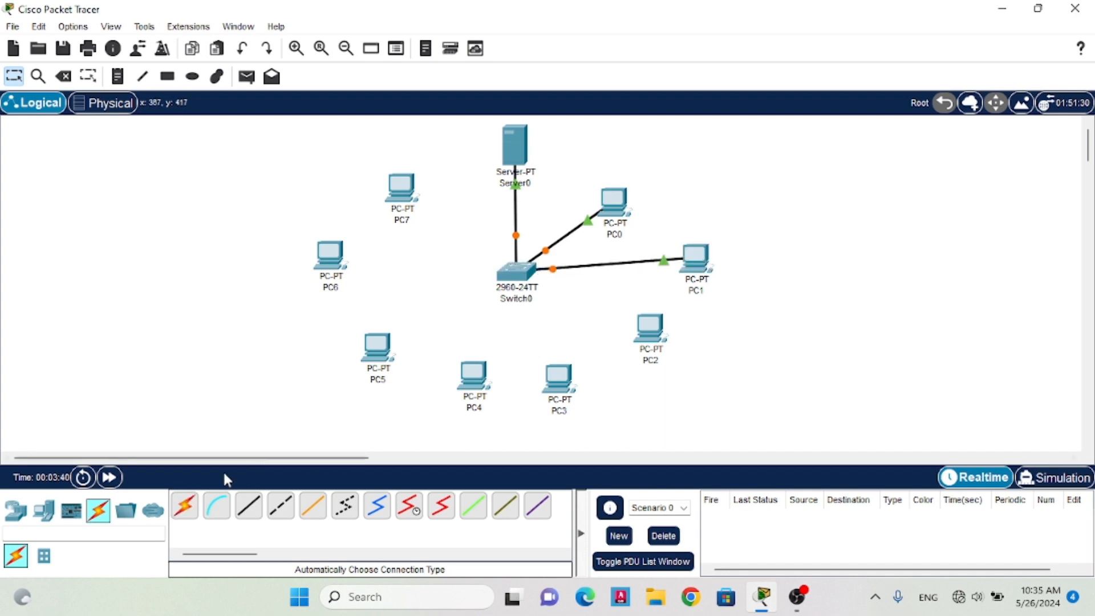
click(185, 506)
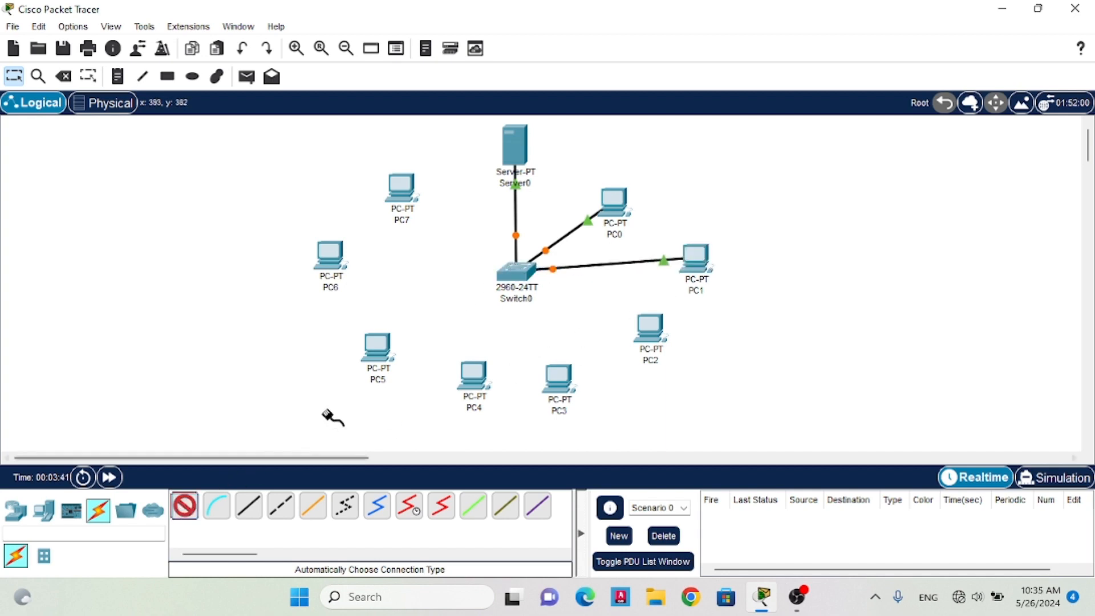
click(522, 282)
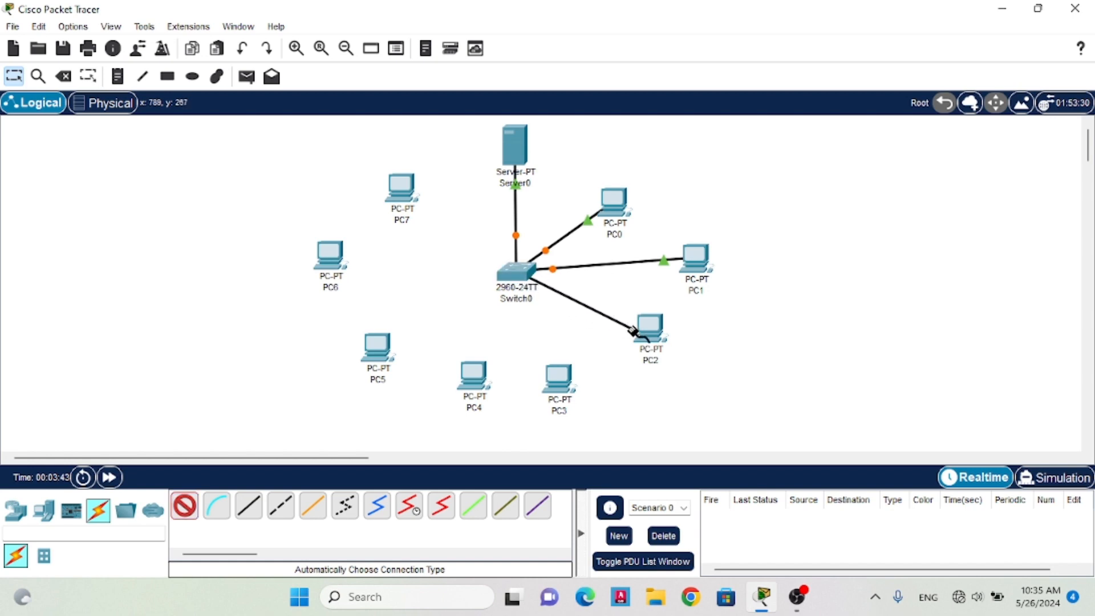
click(647, 327)
Connect Switch0 to PC3 and to PC4 using automatically chosen connection types
click(184, 506)
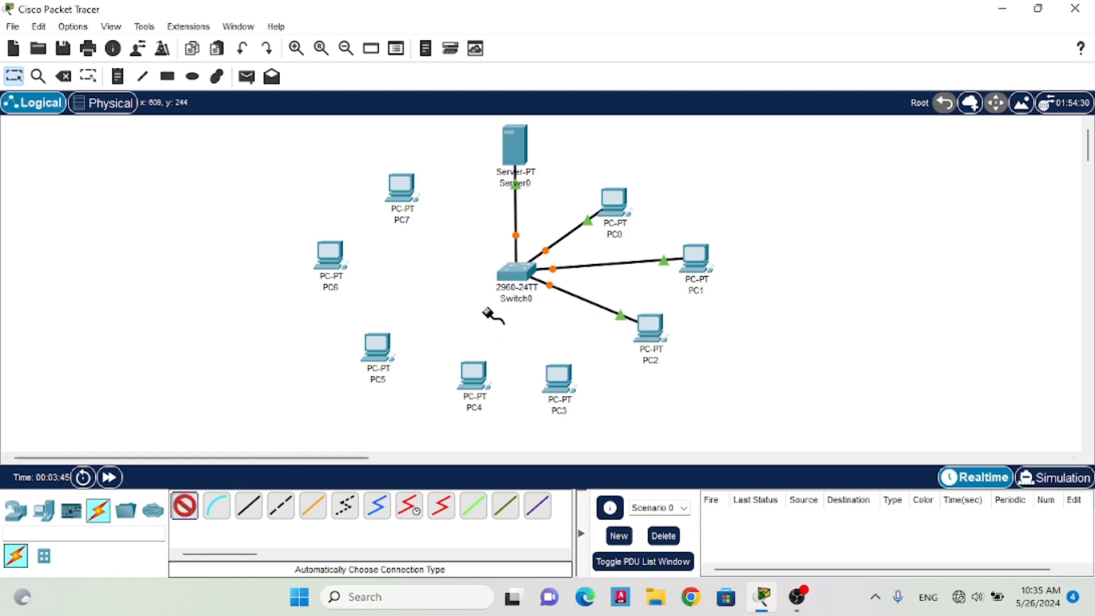
click(523, 279)
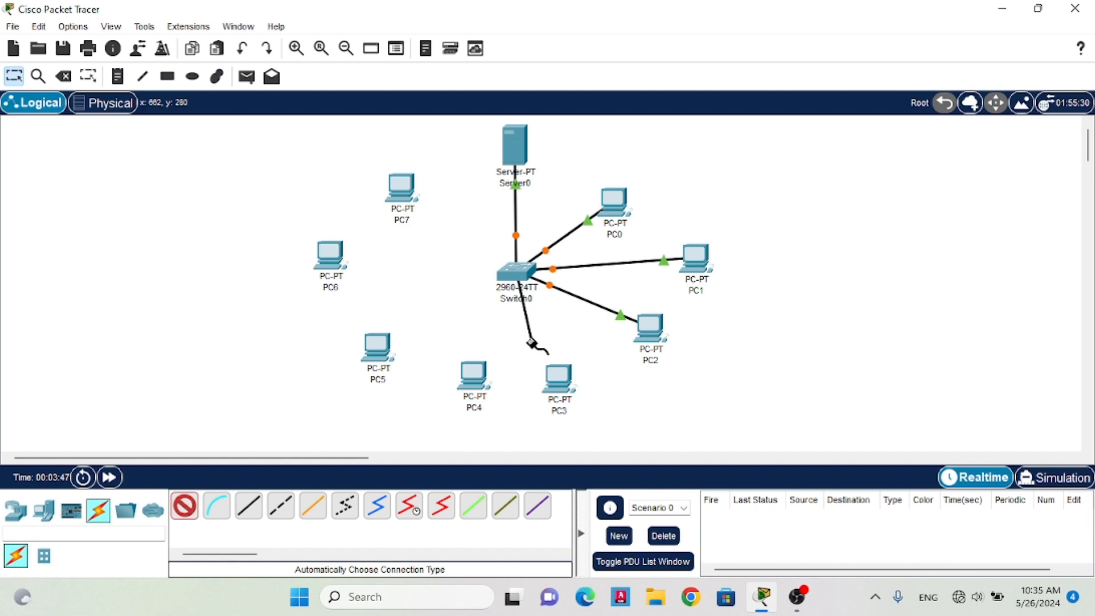
click(547, 381)
click(184, 506)
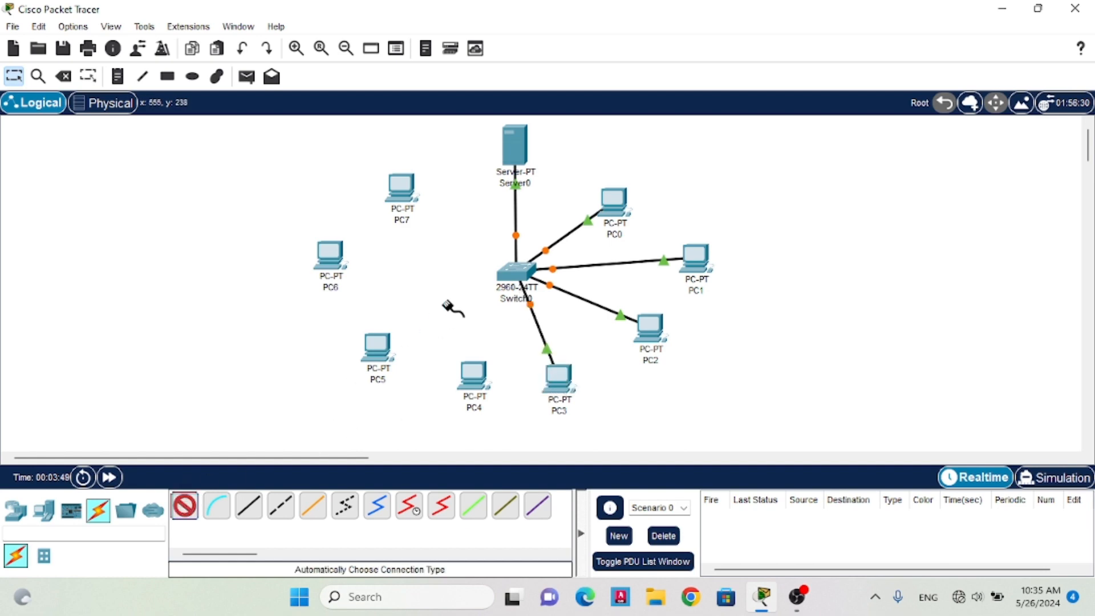
click(488, 290)
click(472, 374)
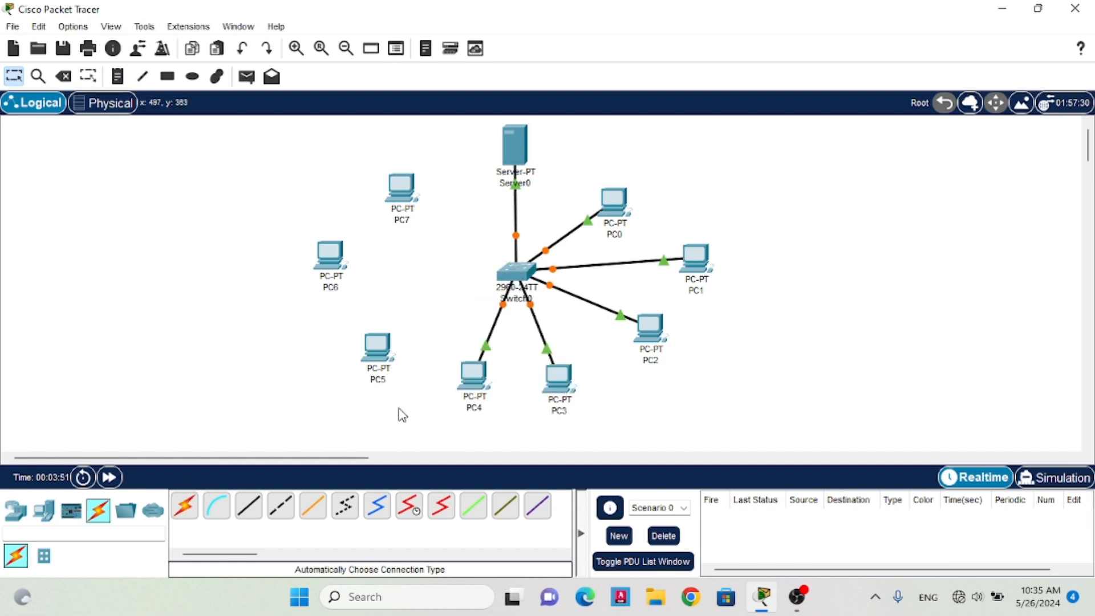
Connect Switch0 to PC5 and to PC6 using automatically chosen connection types
click(184, 505)
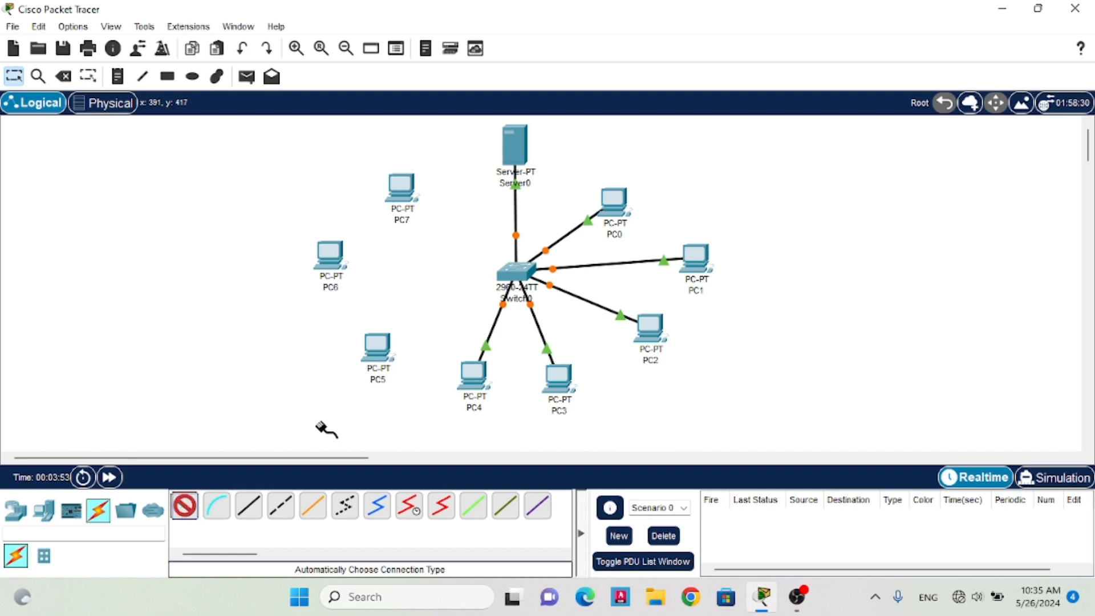
click(518, 273)
click(377, 345)
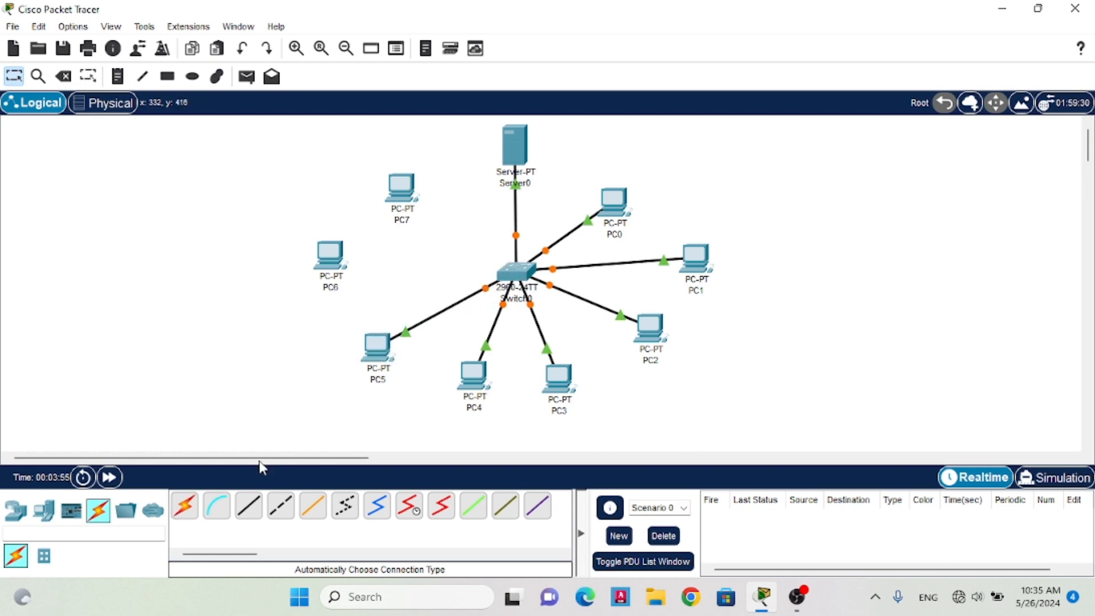
click(185, 505)
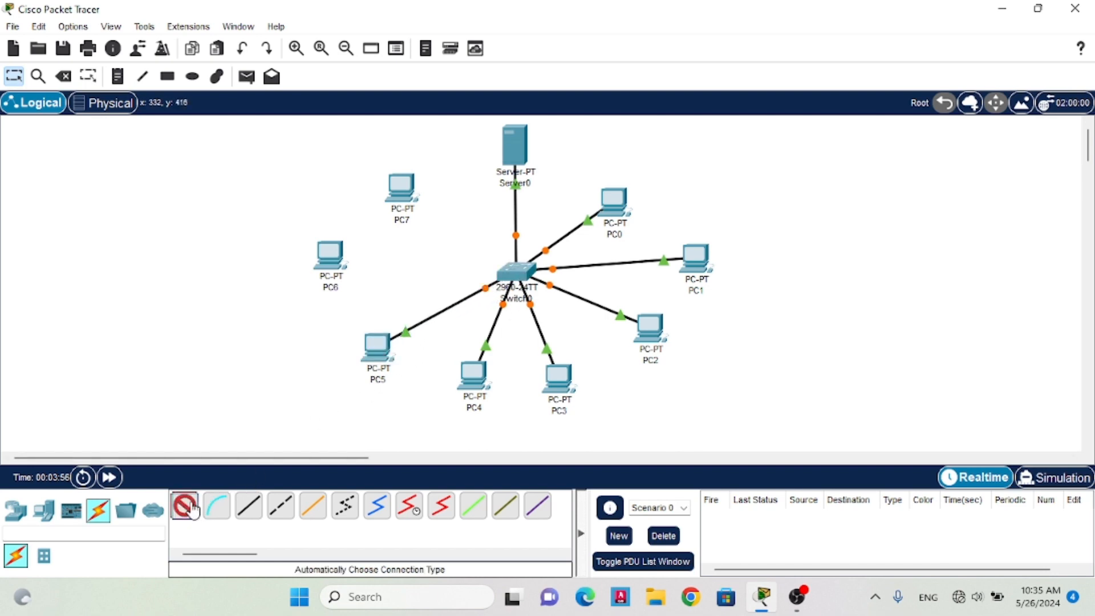
click(516, 272)
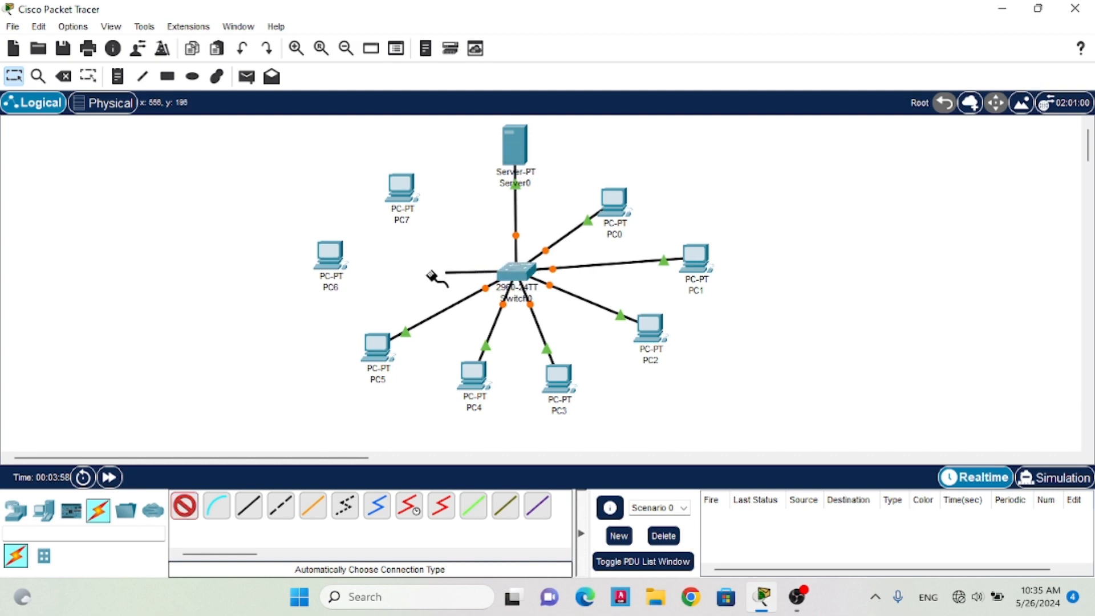
click(330, 254)
Connect Switch0 to PC7 using an automatically chosen connection type
click(184, 506)
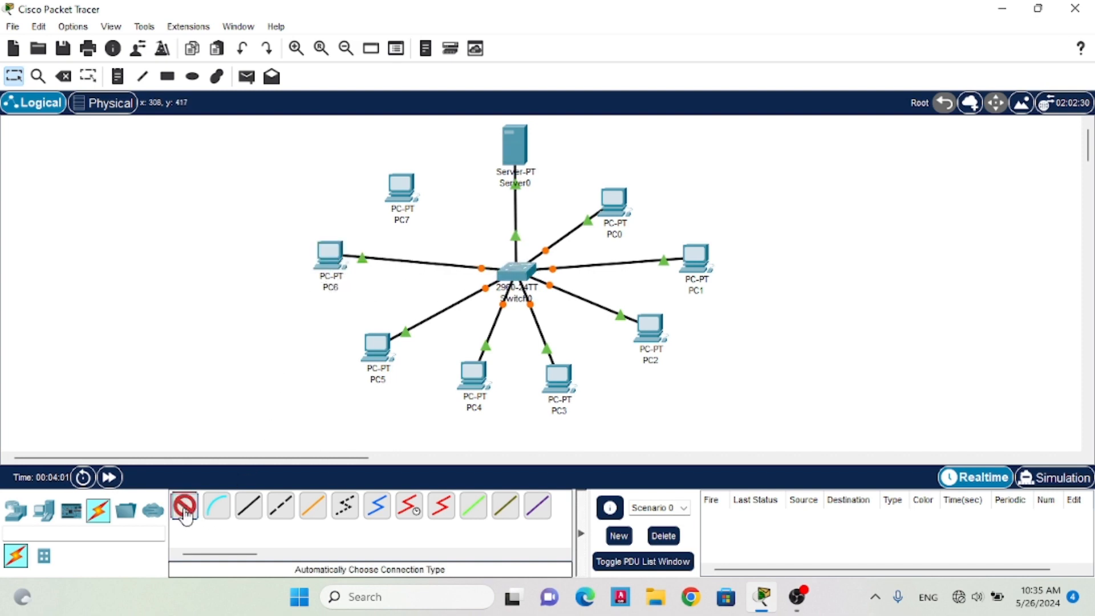
click(504, 277)
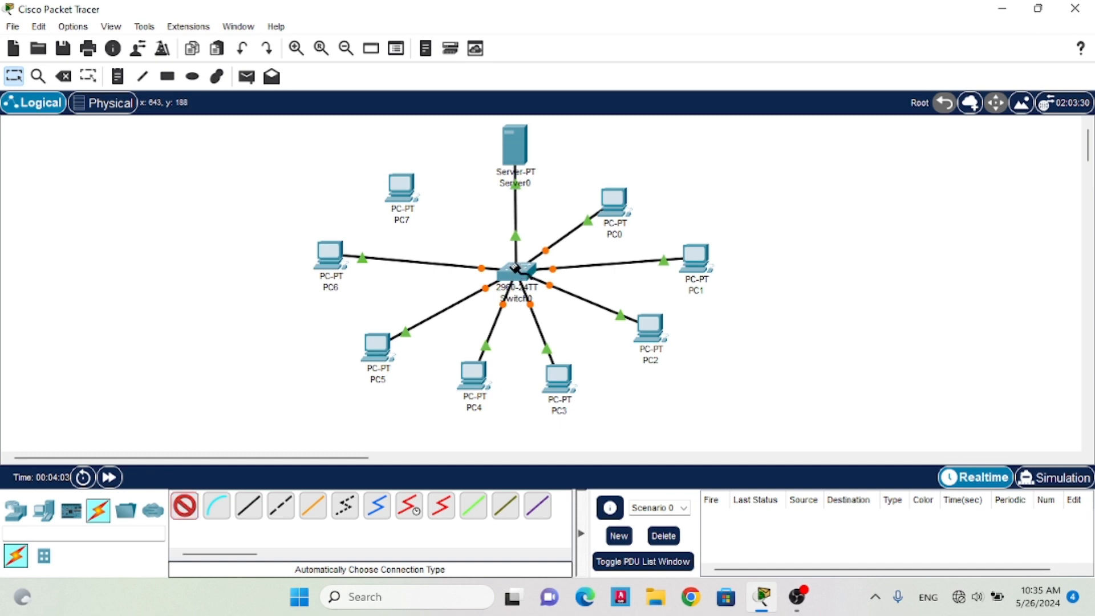
Set PC4's static IPv4 address to 192.168.1.6 and close its configuration window
text(192.168.1)
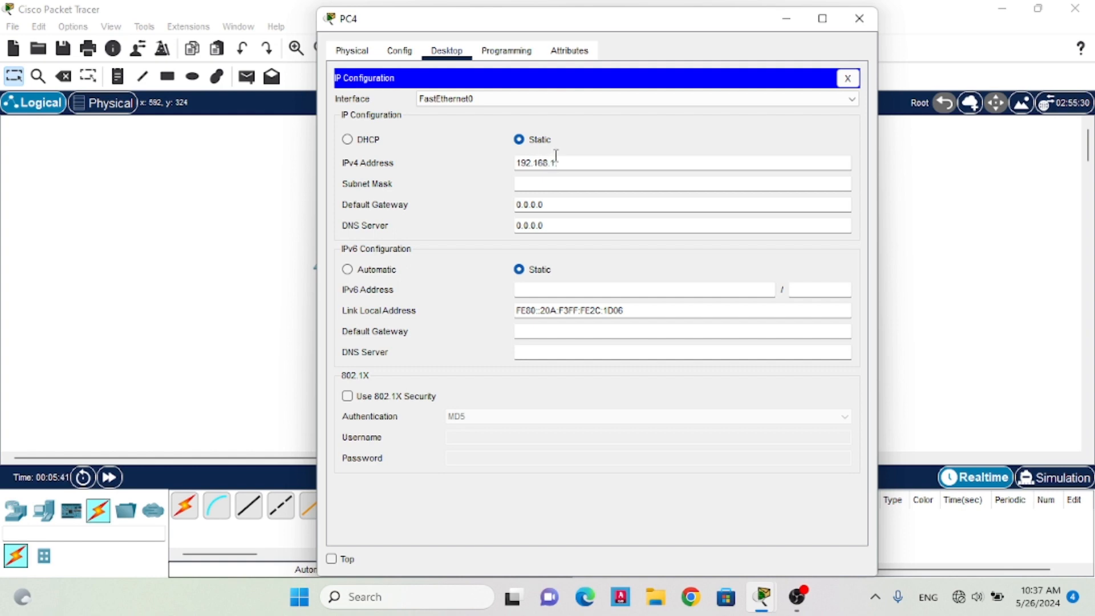
text(.6)
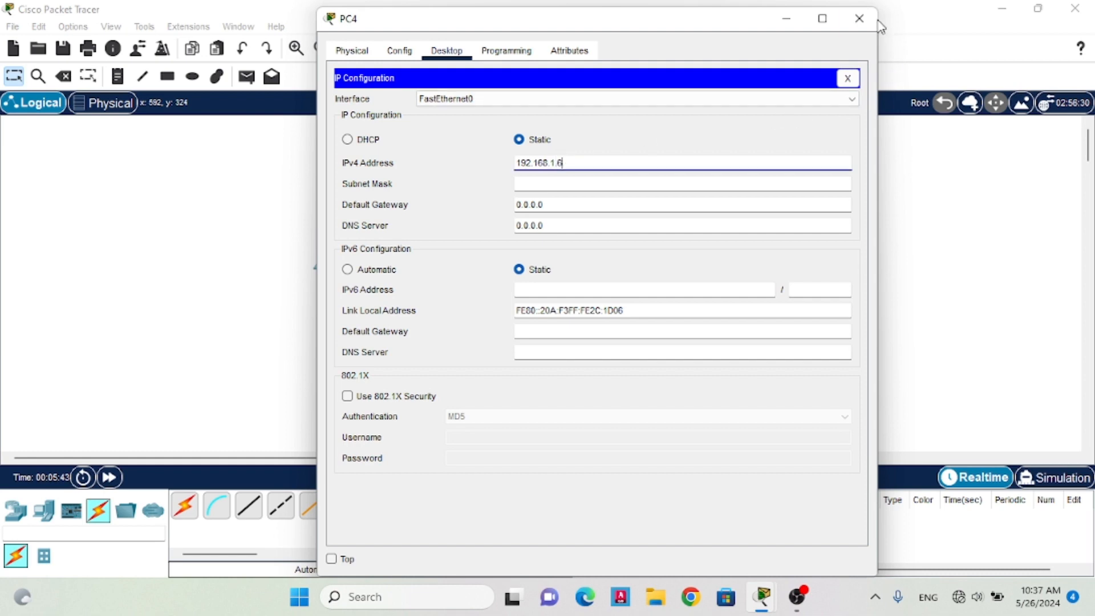
click(858, 18)
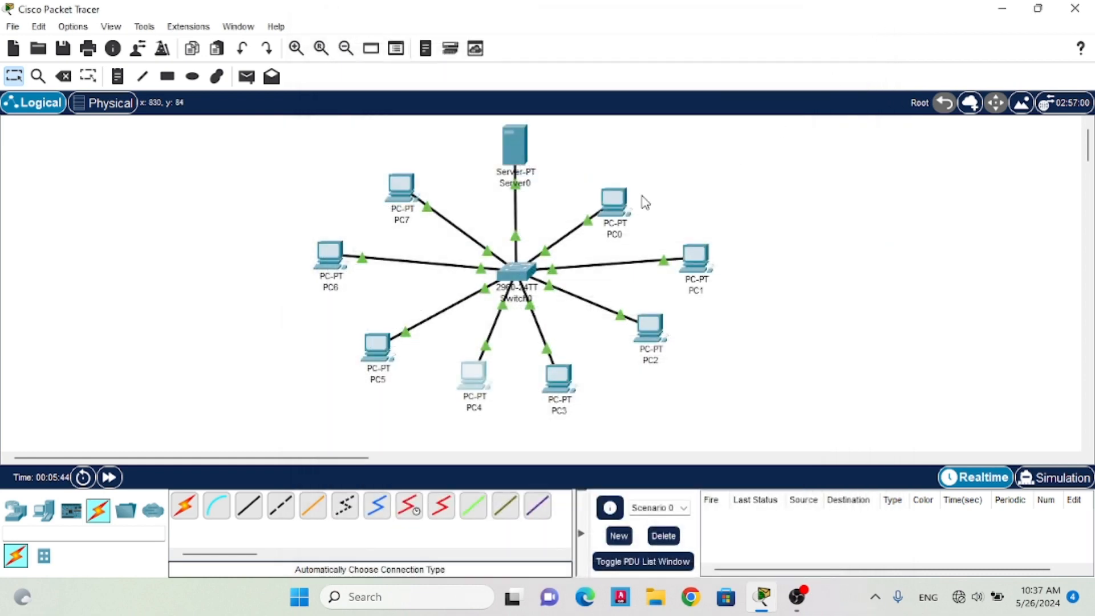
Assign PC5 the static IPv4 address 192.168.1.7 and close its configuration window
click(400, 344)
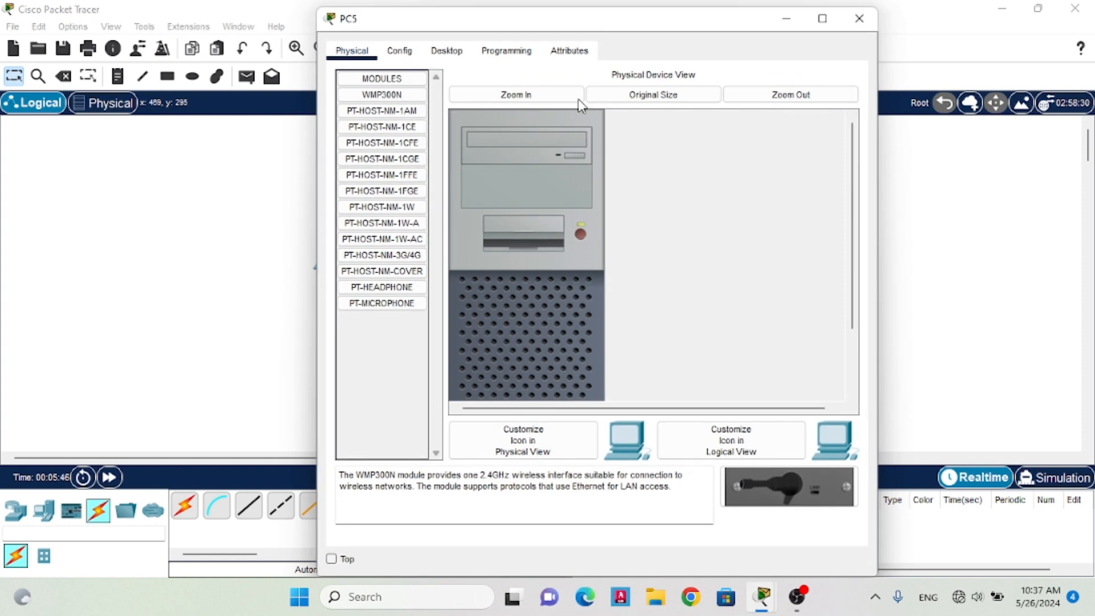
click(450, 52)
click(425, 112)
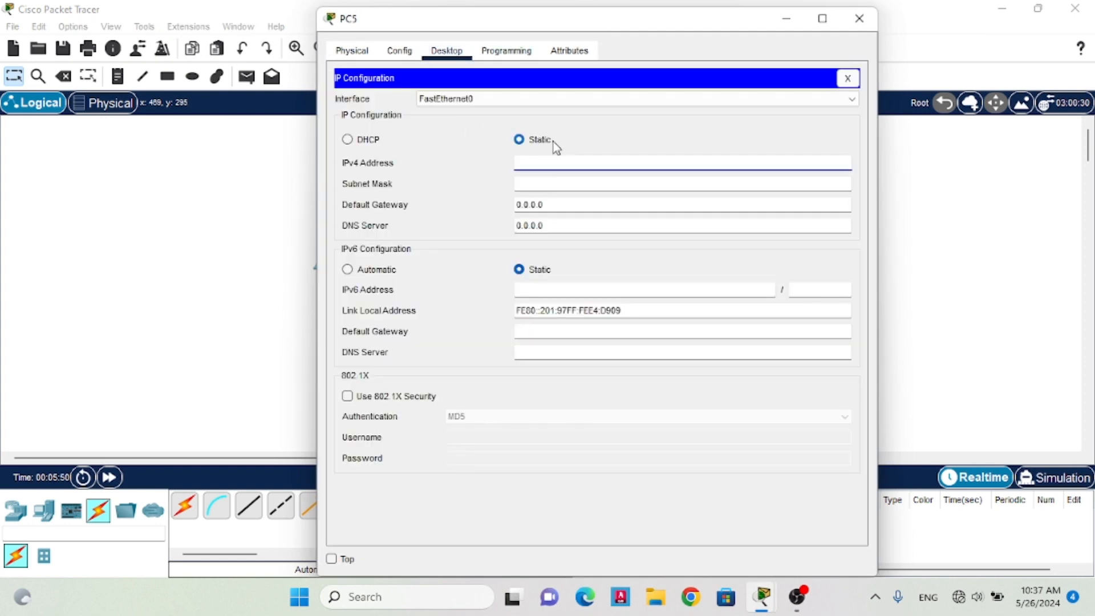
text(92.168.1.7)
click(859, 18)
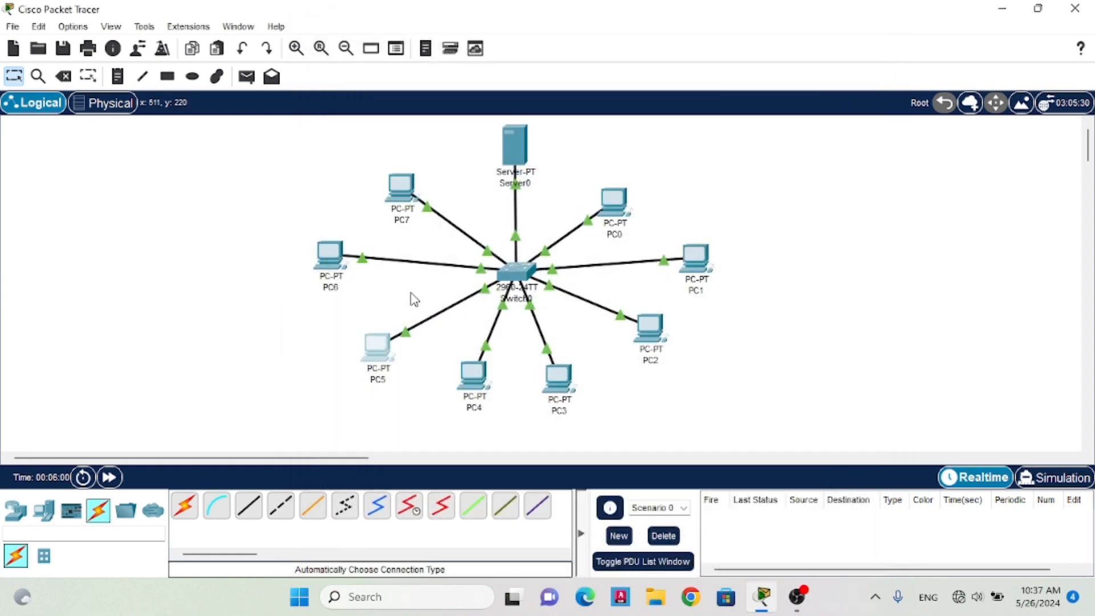
Assign PC6 the static IPv4 address 192.168.1.8 and close its configuration window
click(330, 259)
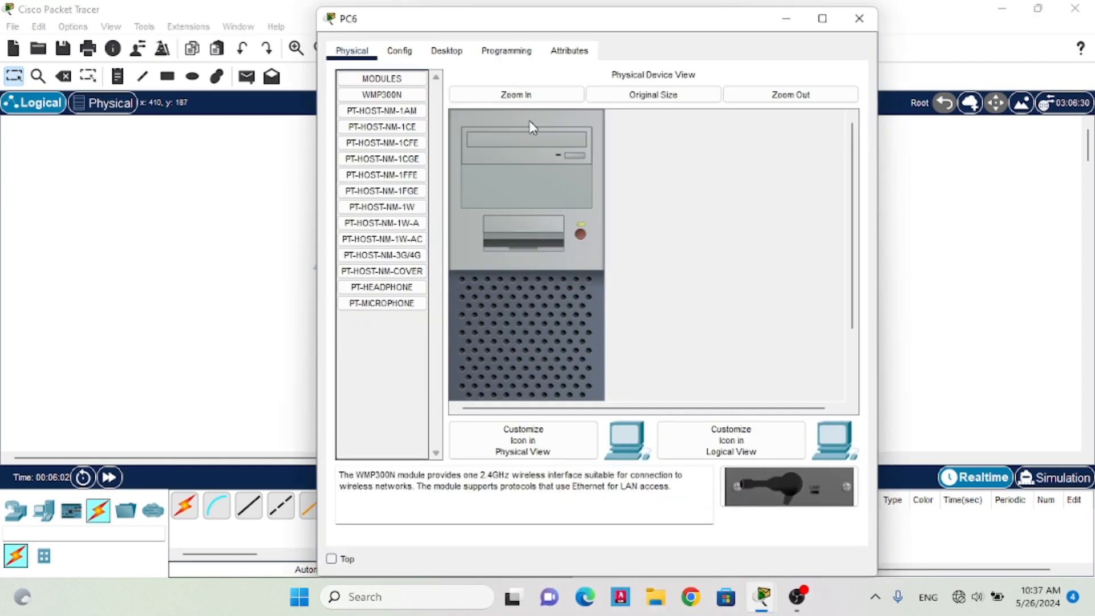
click(446, 50)
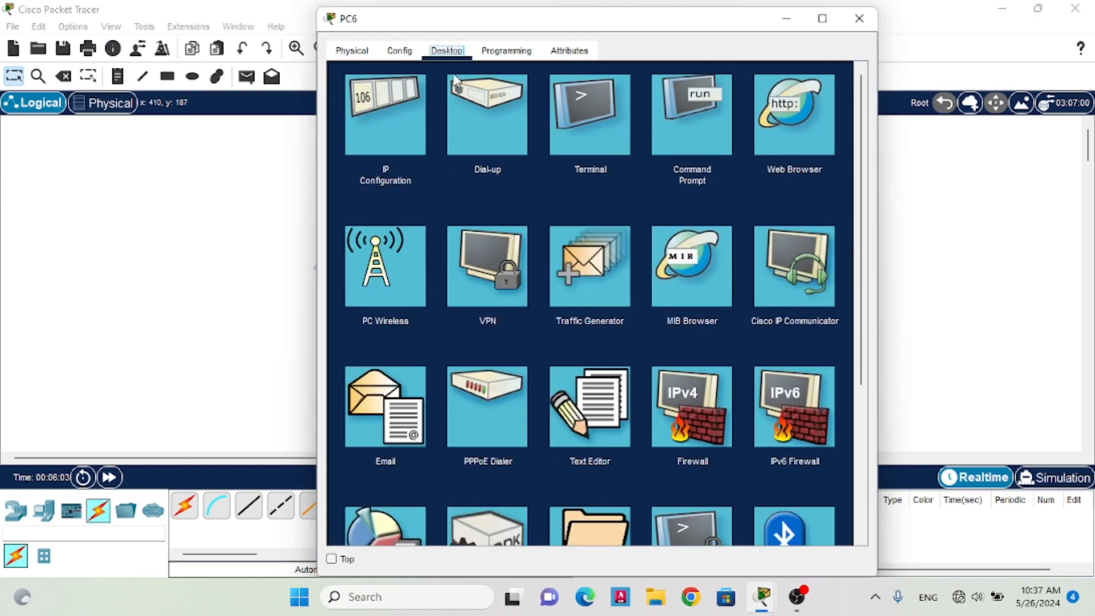
click(402, 124)
click(522, 161)
text(192.168.1.8)
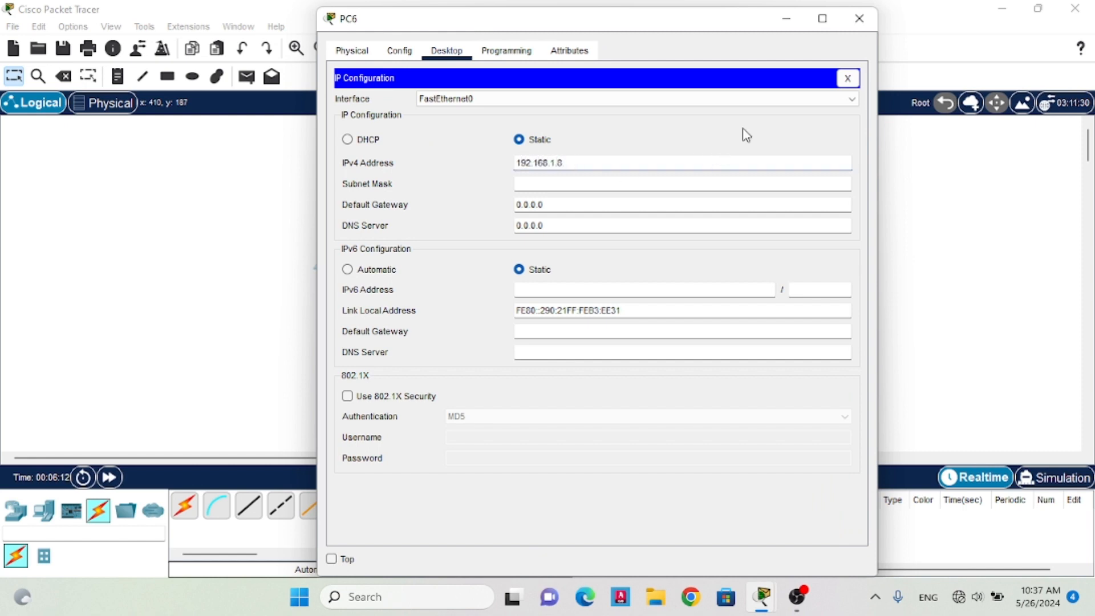
click(859, 18)
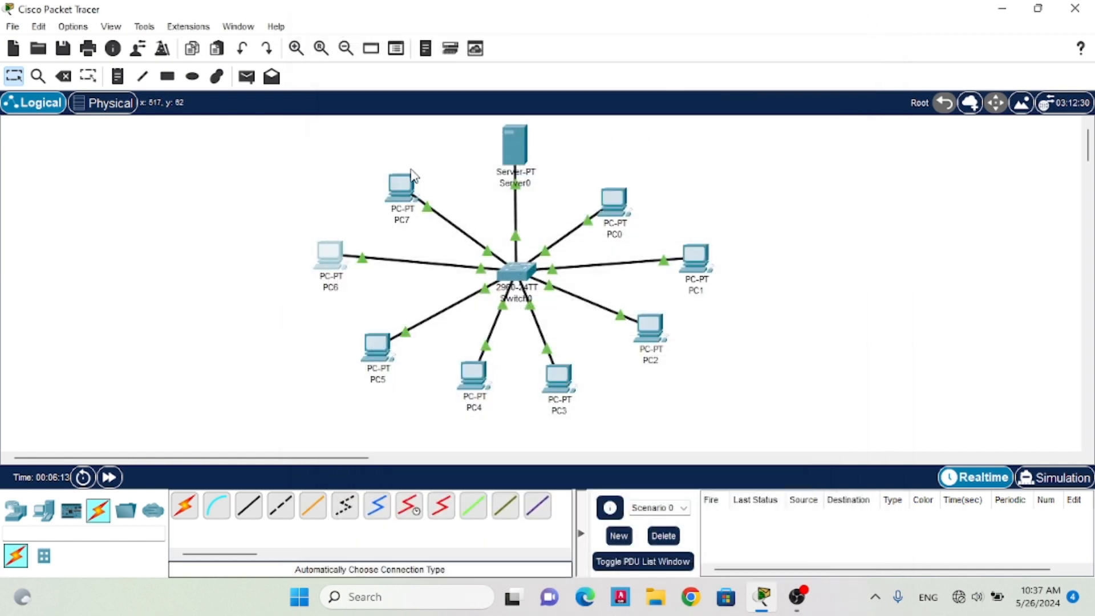
Assign PC7 the static IPv4 address 192.168.1.9 and close its configuration window
click(401, 188)
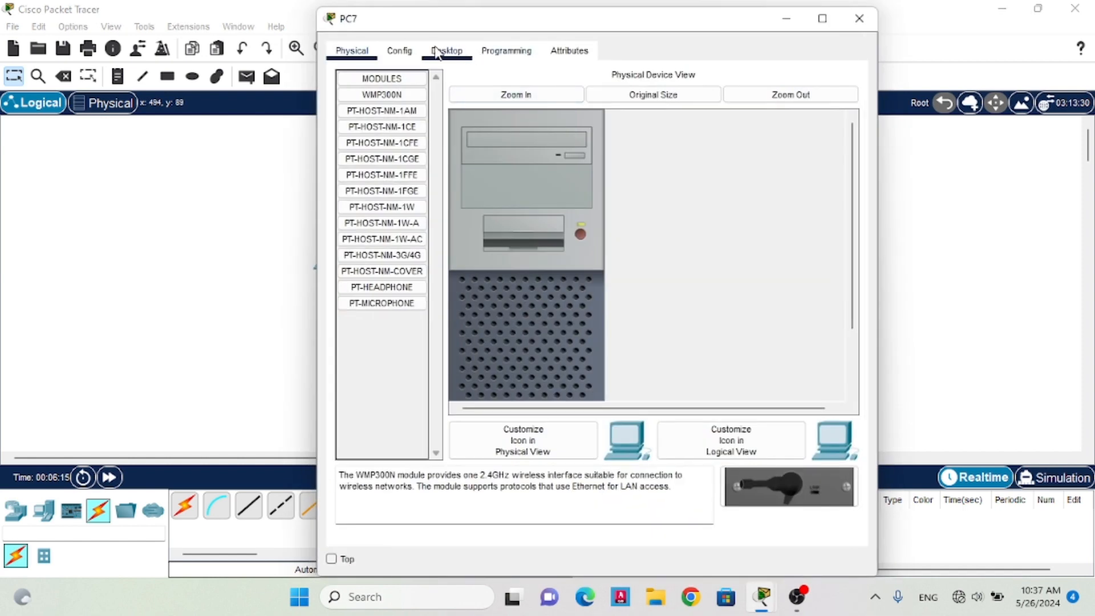
click(436, 52)
click(371, 120)
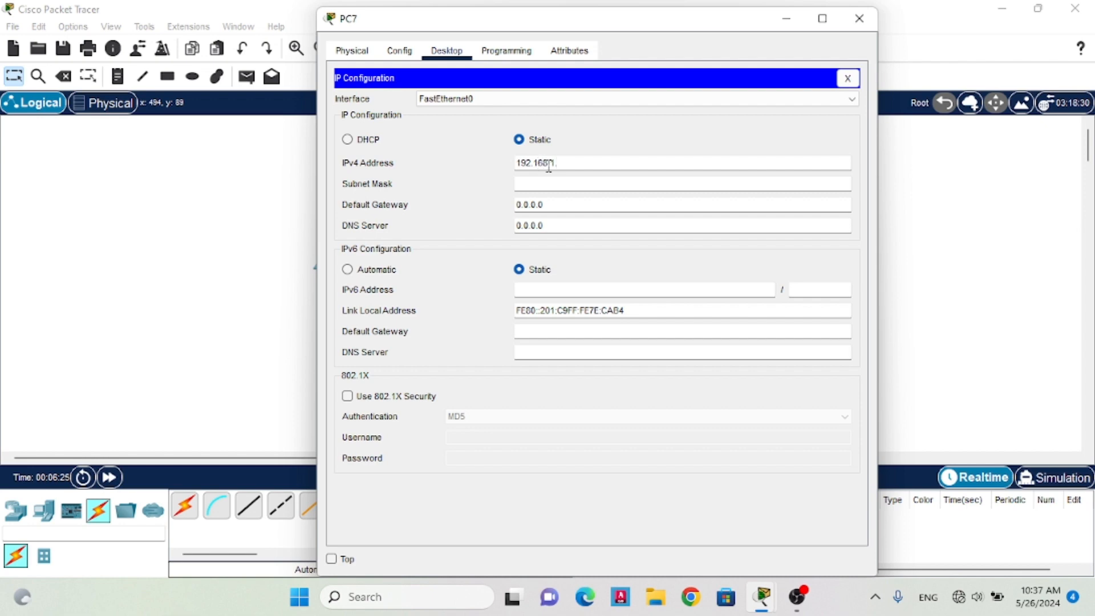
click(869, 26)
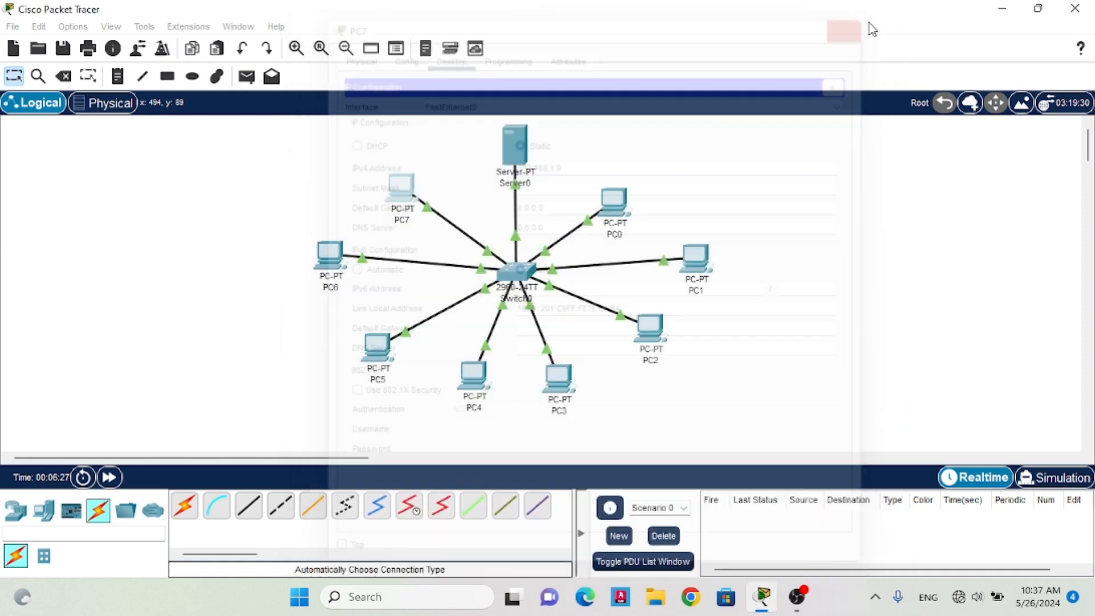
Check the IP configuration of PC6 and close its window
click(325, 266)
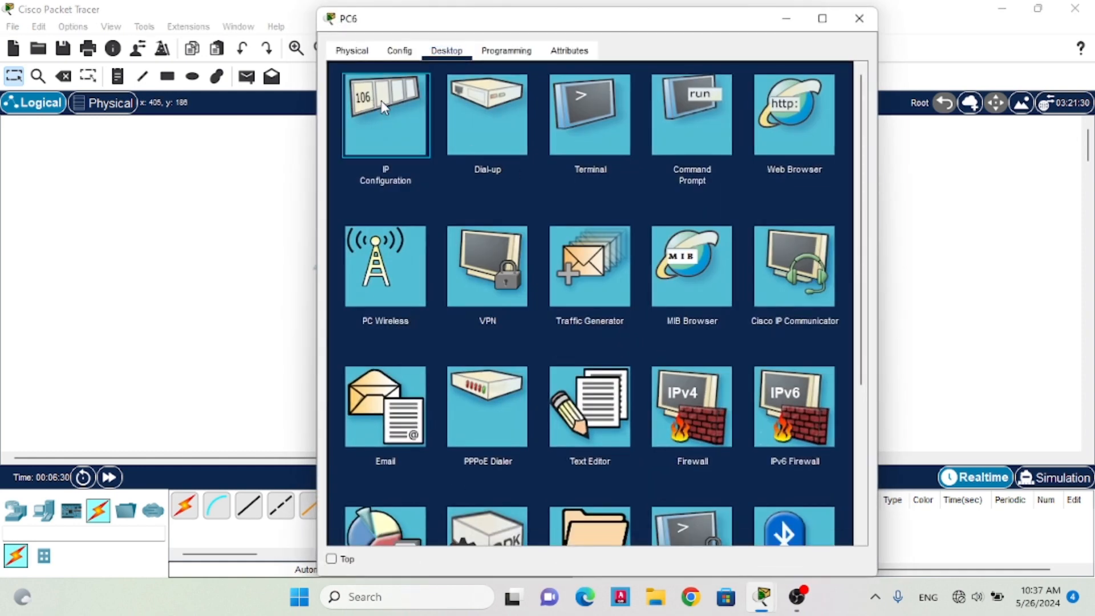
click(382, 105)
click(874, 28)
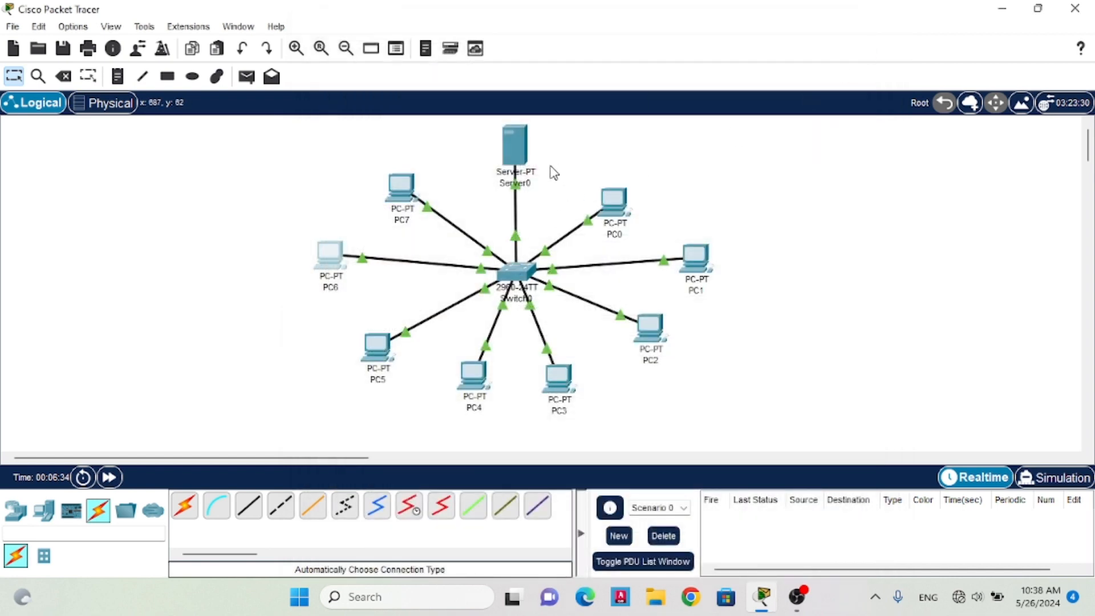
Ping 192.168.1.1 from Server0's command prompt and close the server window
click(525, 164)
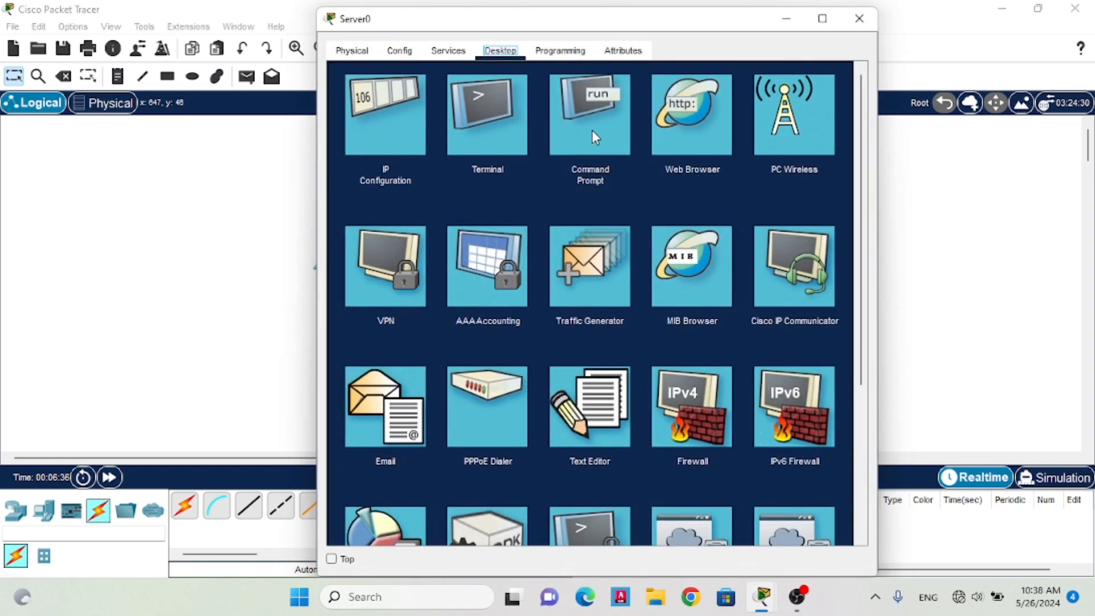
click(591, 130)
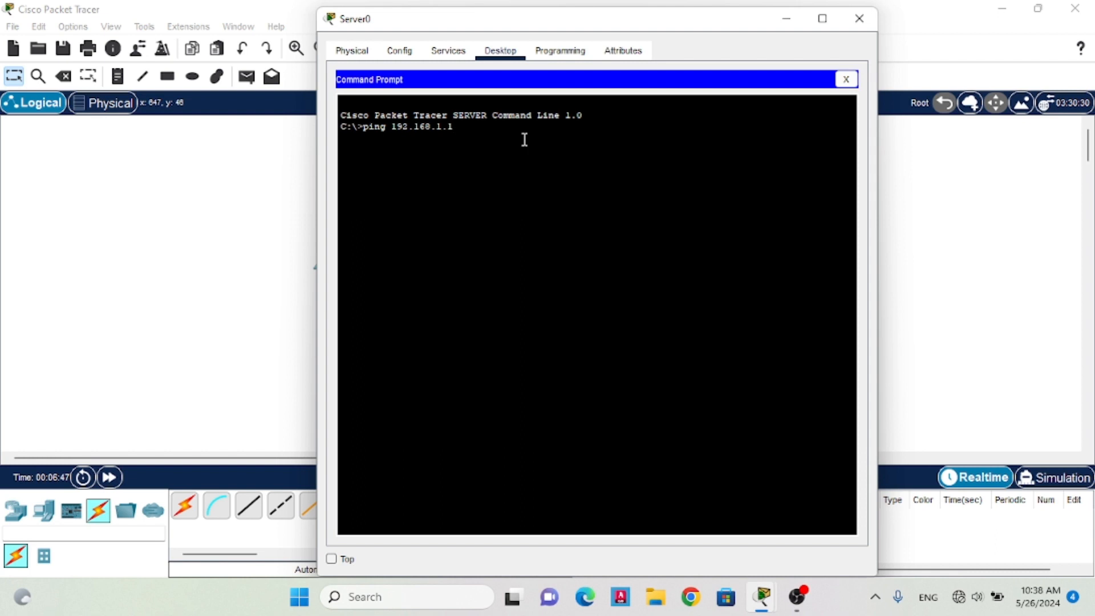
key(Return)
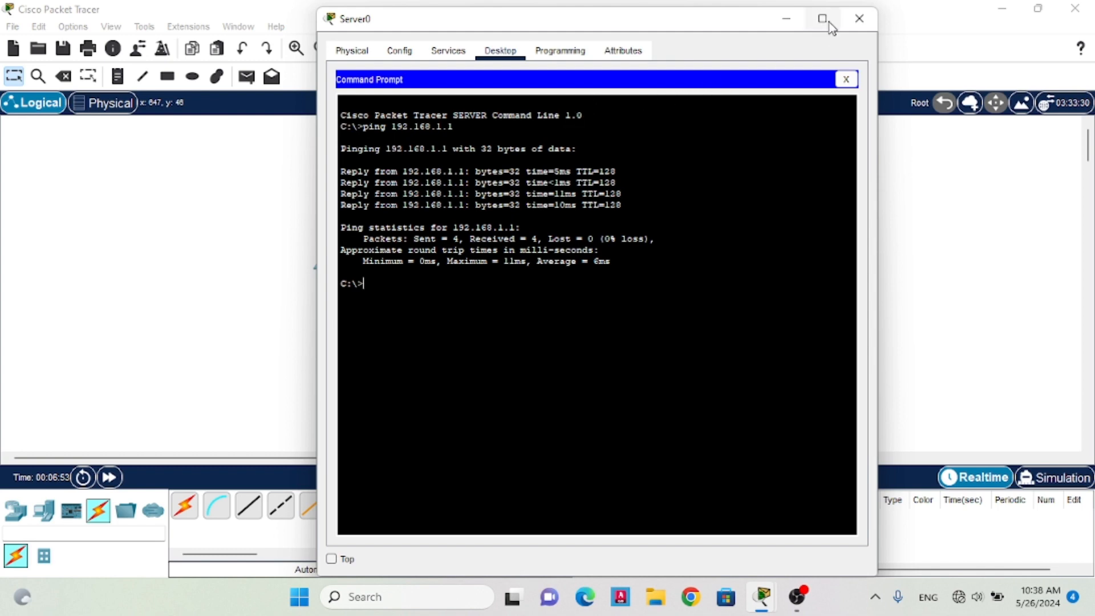
click(845, 21)
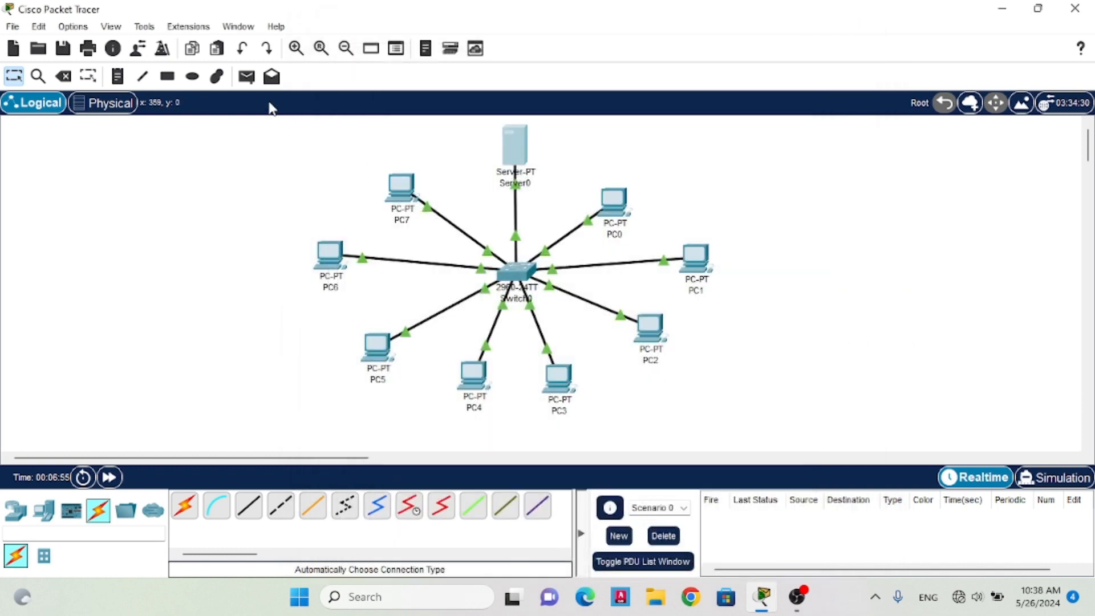
Send simple PDUs from Server0 to PC0 and to PC1
click(246, 76)
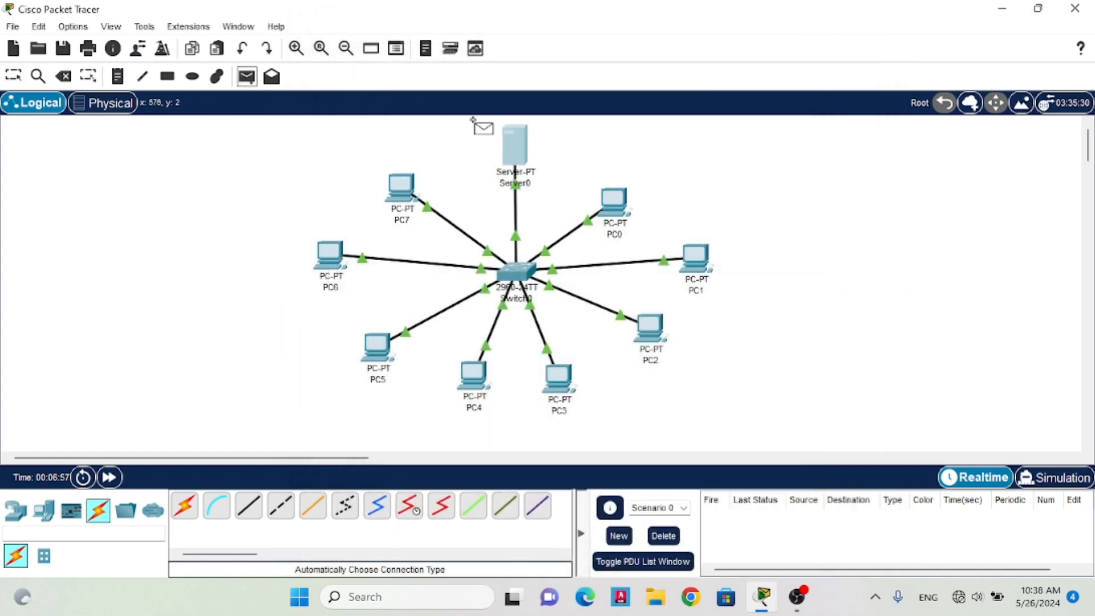
click(515, 143)
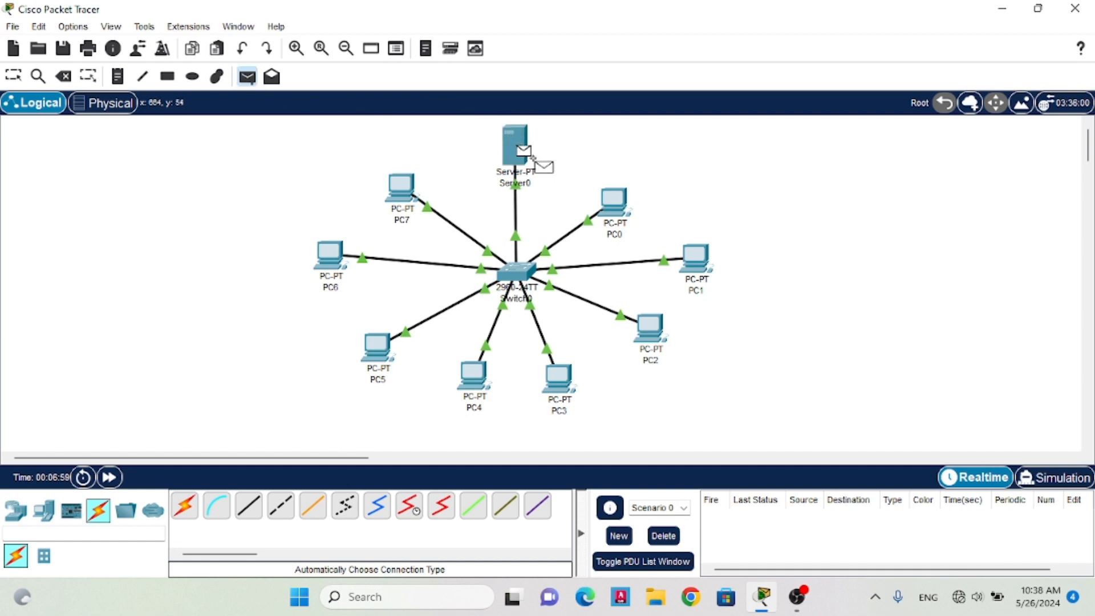
click(602, 201)
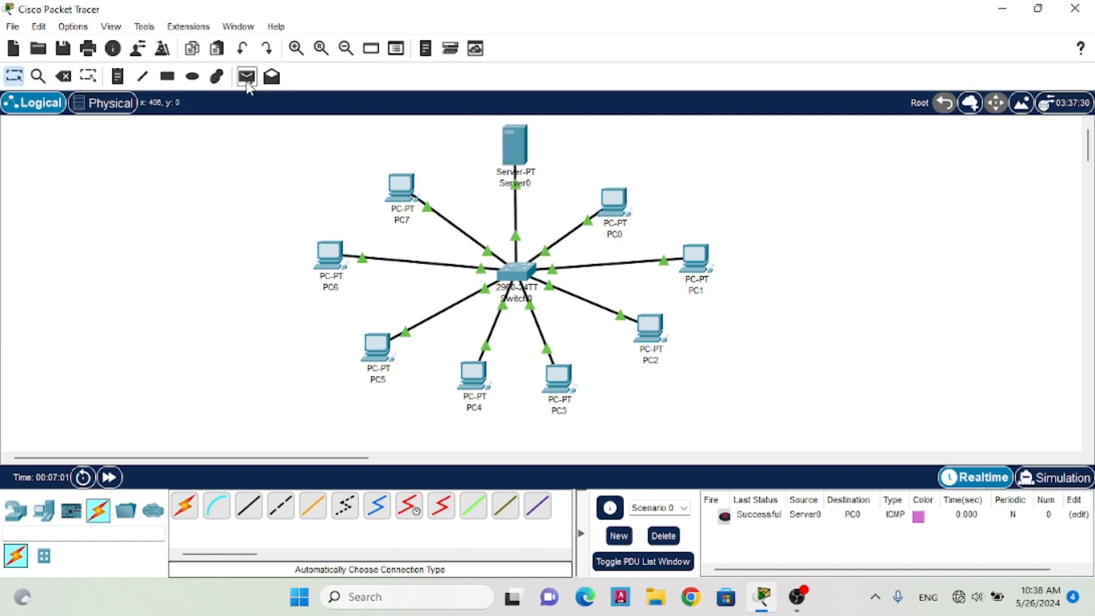
click(246, 76)
click(509, 147)
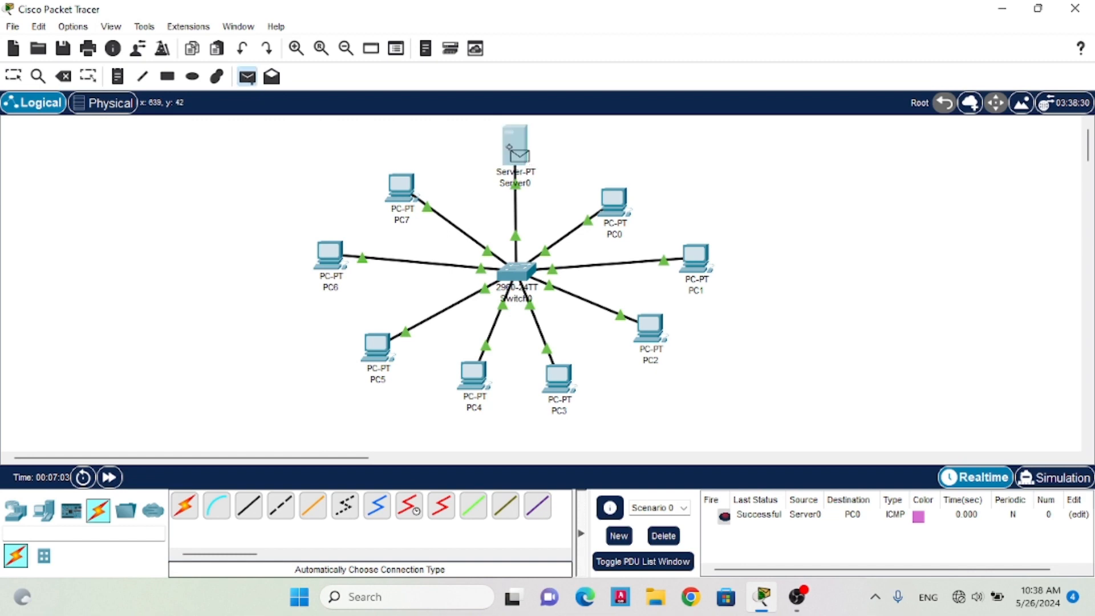
click(695, 256)
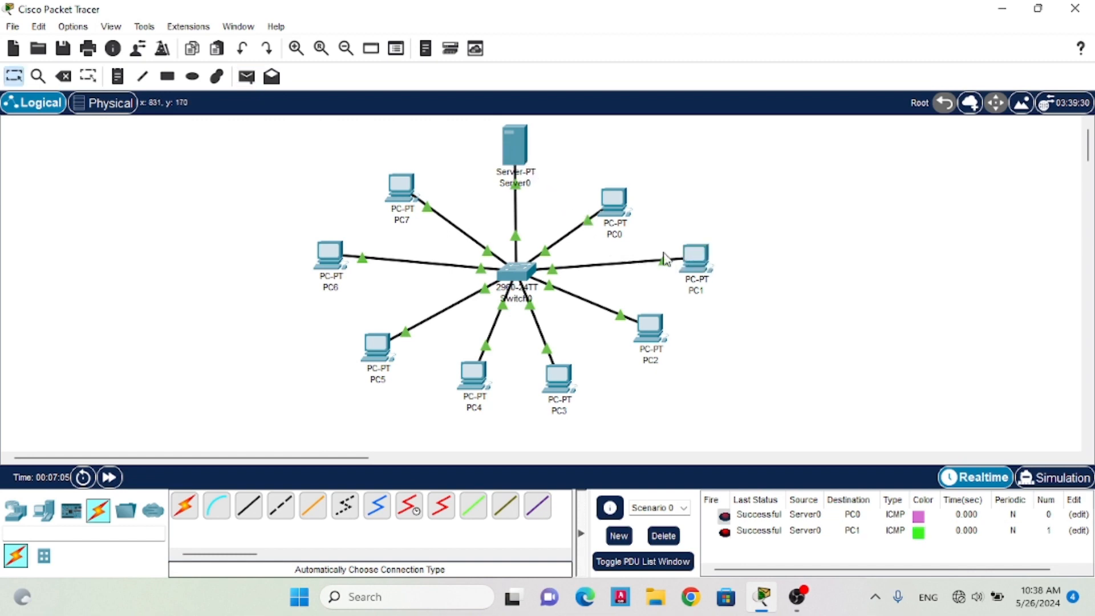
Send simple PDUs from Server0 to PC2 and to PC3
click(247, 76)
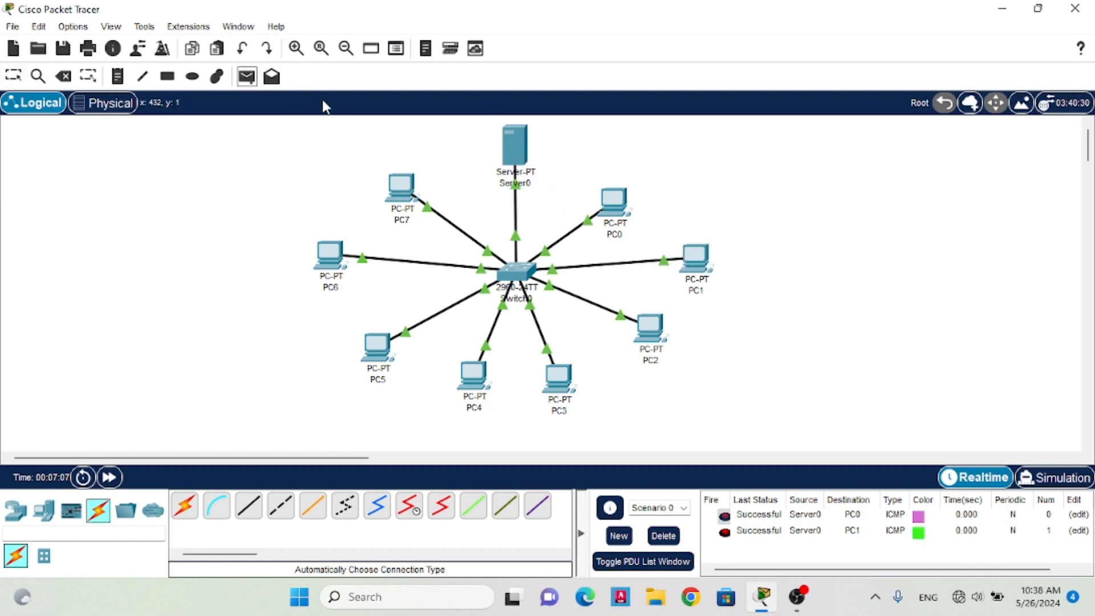
click(515, 149)
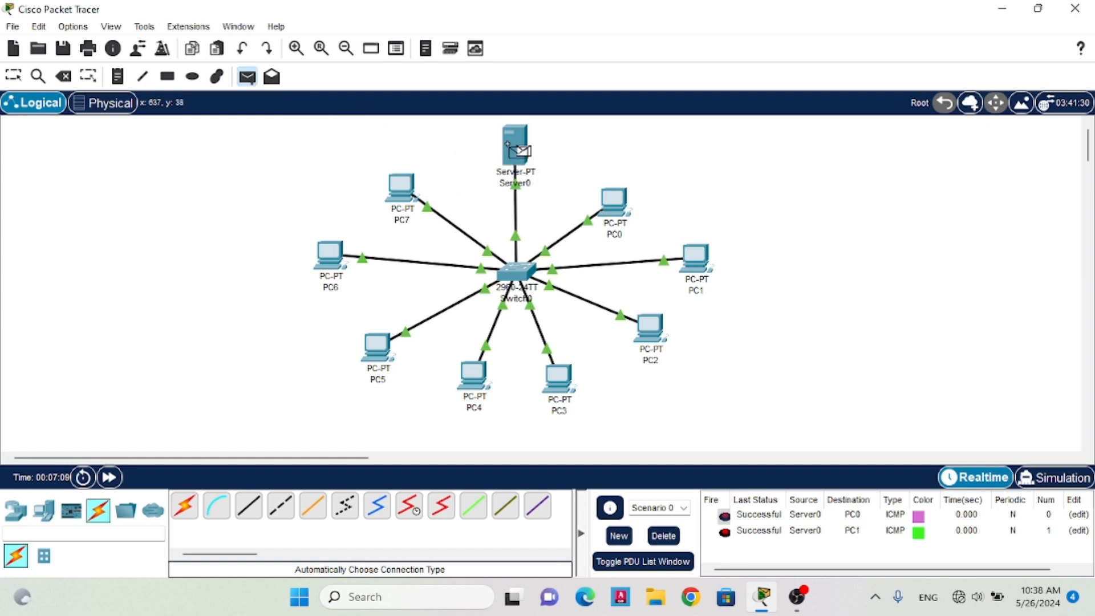
click(650, 328)
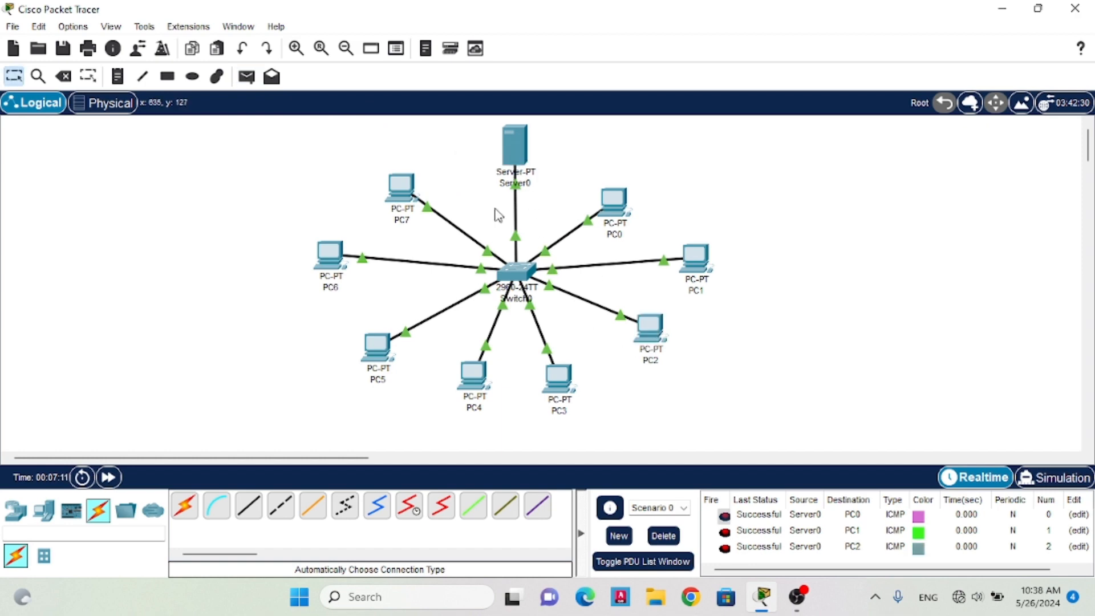
click(246, 76)
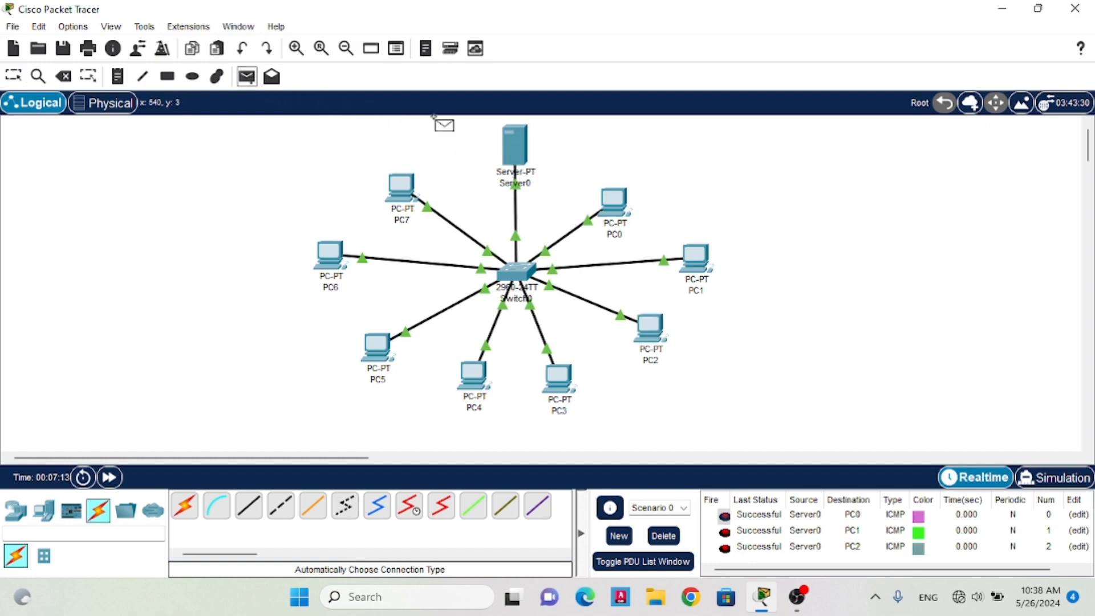
click(506, 135)
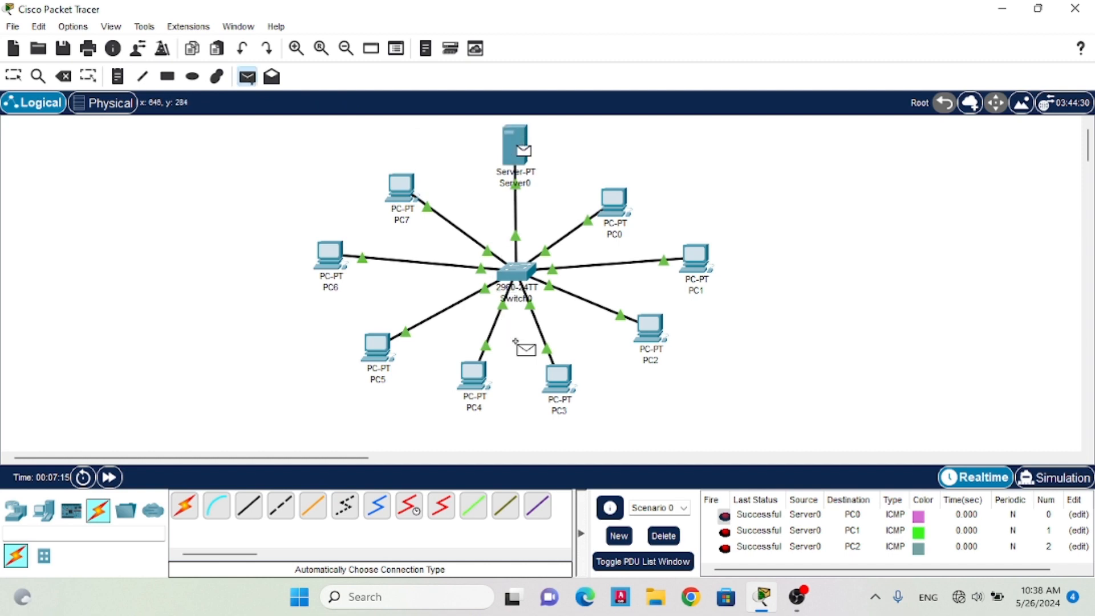
click(547, 382)
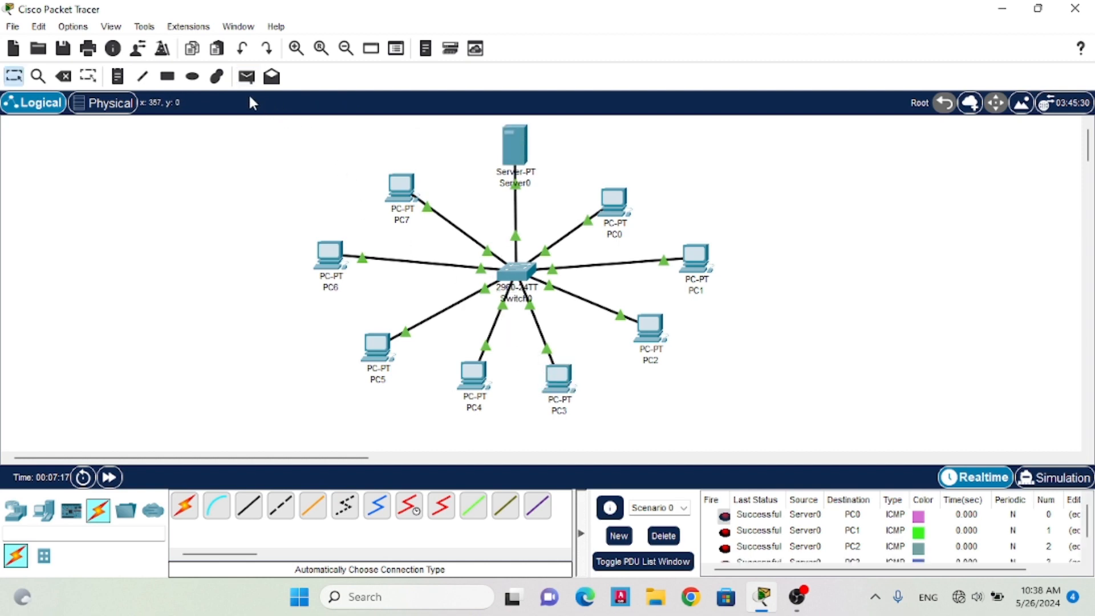
Send simple PDUs from Server0 to PC4 and to PC5
click(246, 77)
click(513, 149)
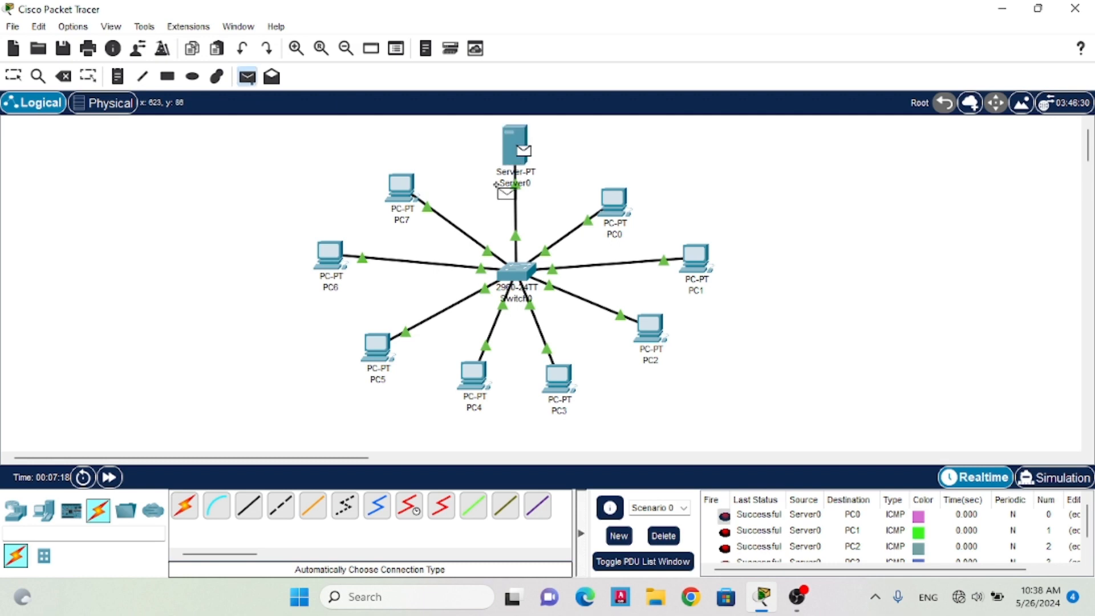
click(473, 375)
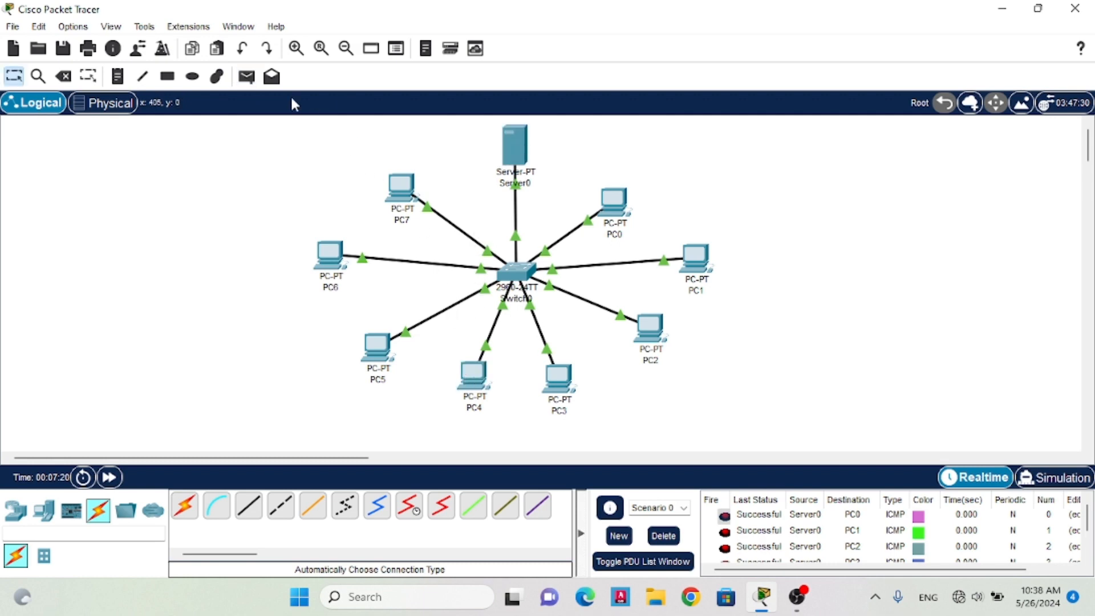
click(246, 76)
click(513, 149)
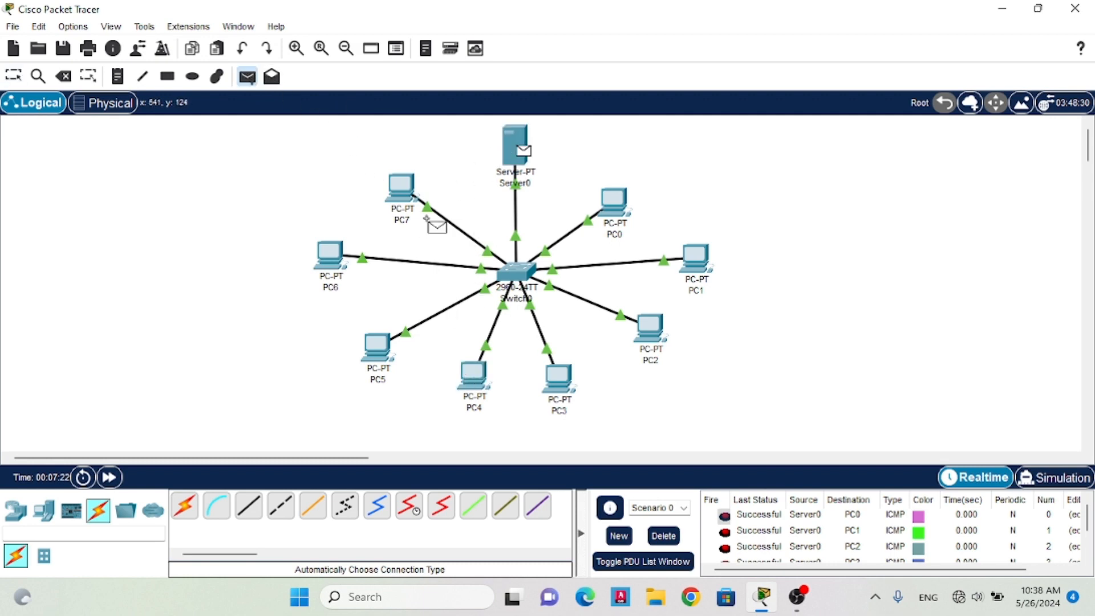
click(376, 345)
Send simple PDUs from Server0 to PC6 and to PC7
click(246, 77)
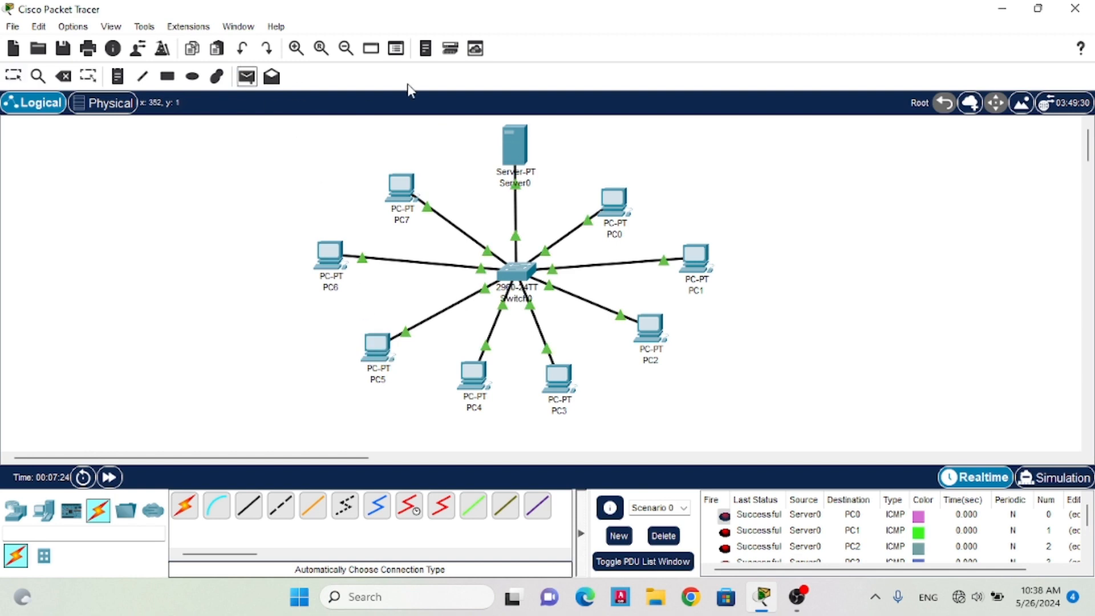
click(514, 141)
click(325, 254)
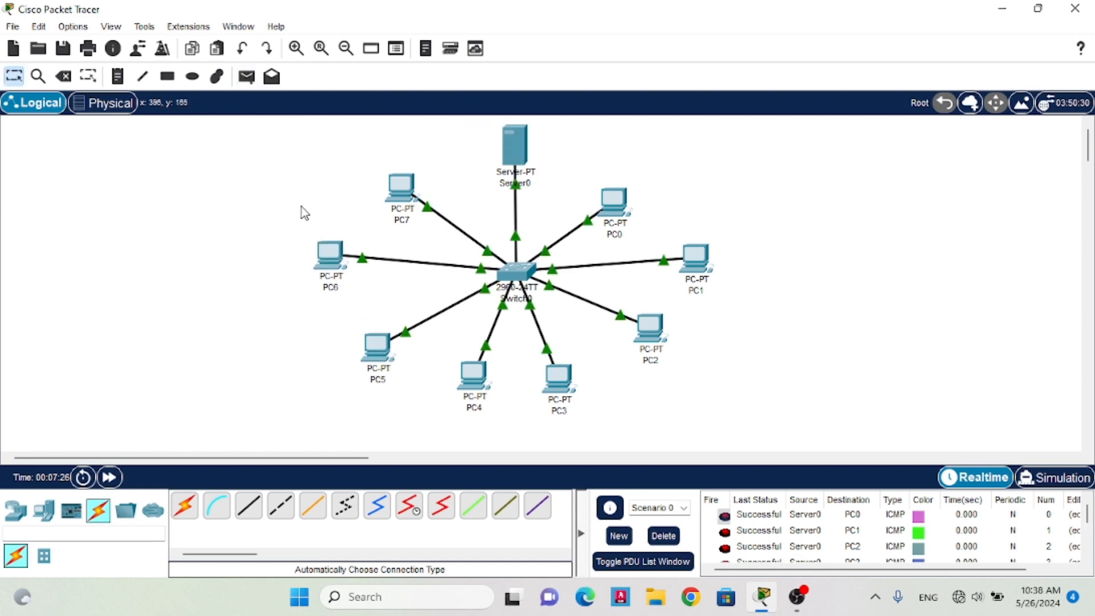
click(247, 76)
click(499, 143)
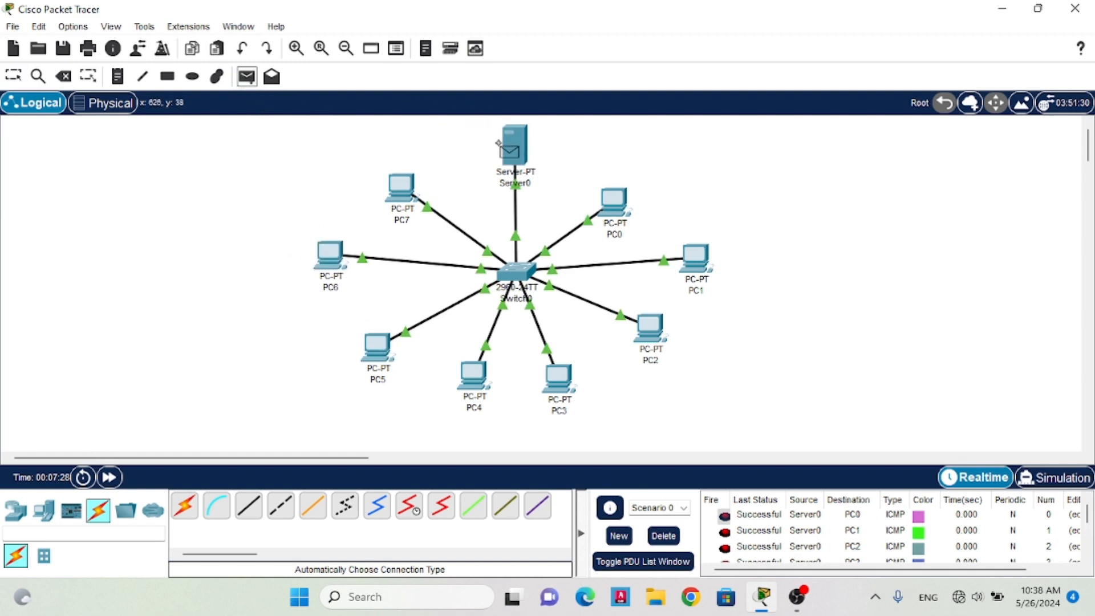
click(401, 190)
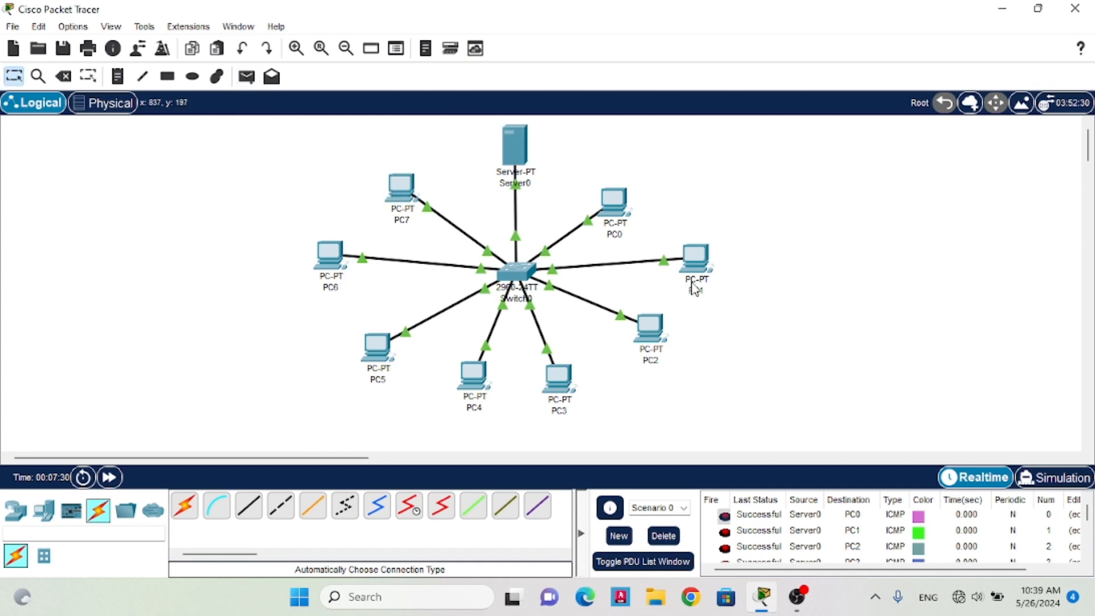
Play the PDU exchange in Simulation mode, review each PDU's status in the PDU list, and pause the playback
click(1031, 479)
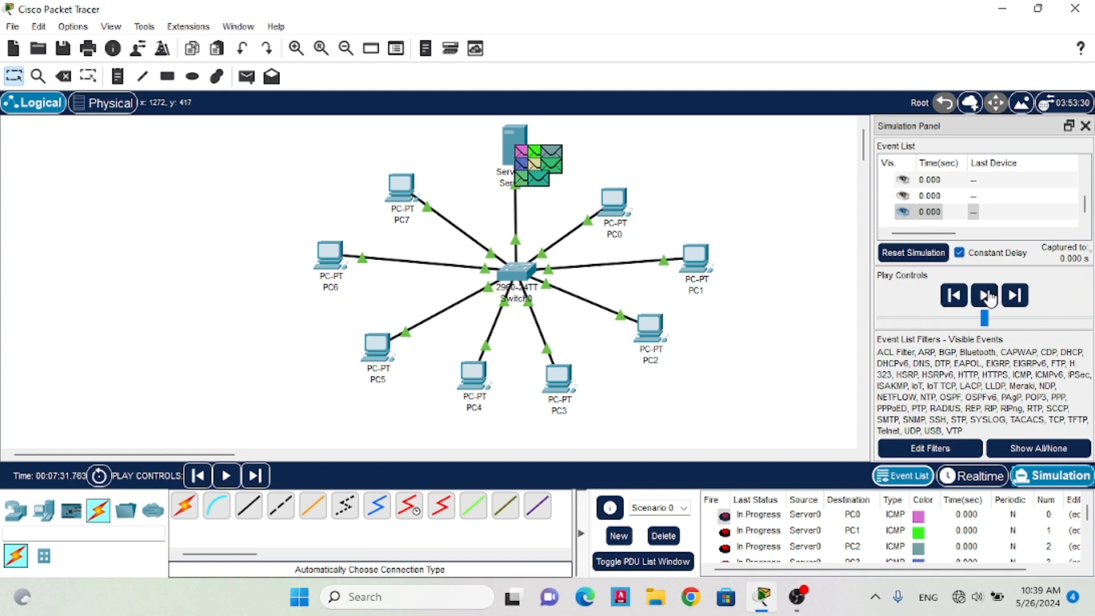
click(988, 297)
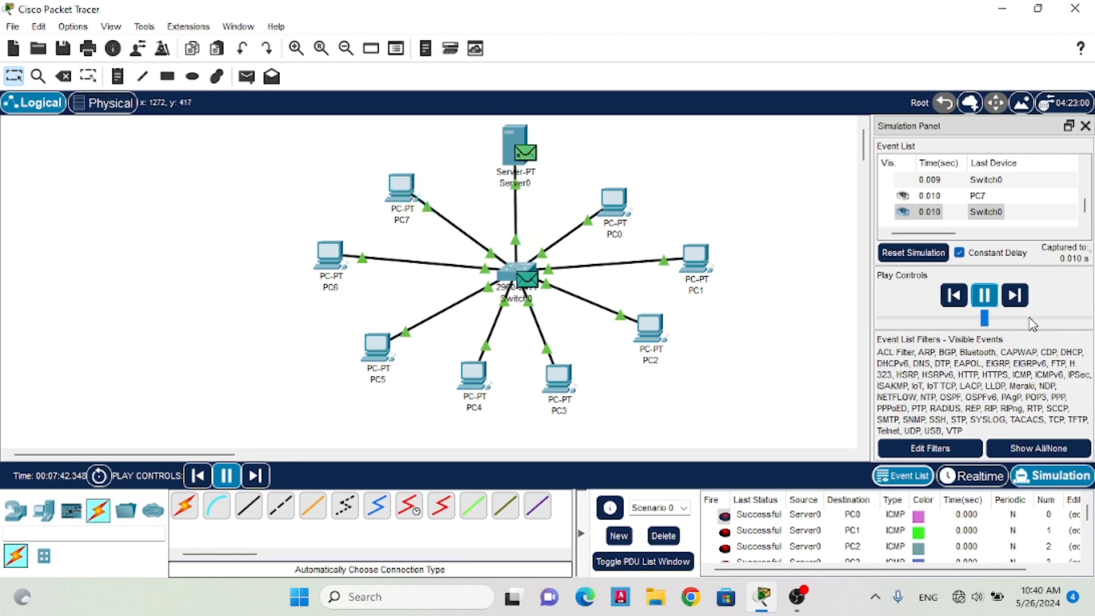
scroll(989, 540, down, 2)
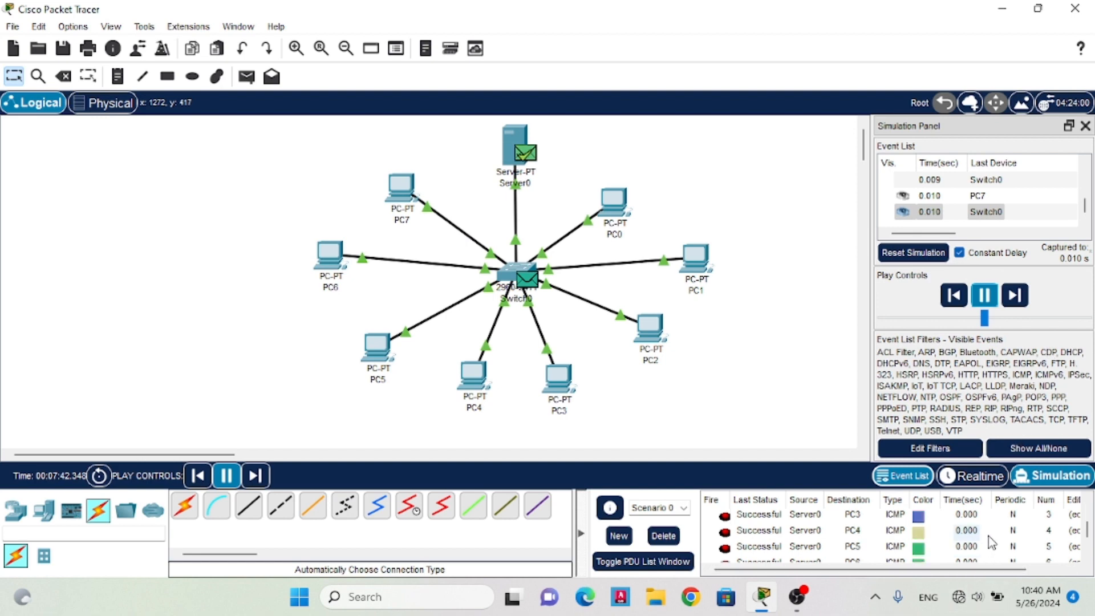
scroll(990, 541, up, 2)
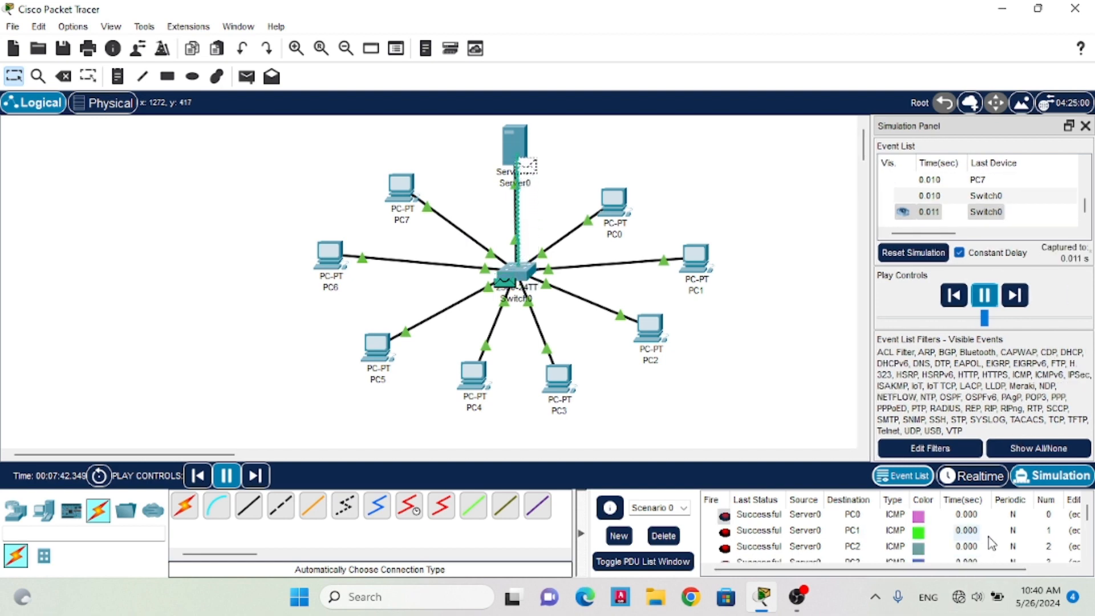
scroll(990, 542, down, 2)
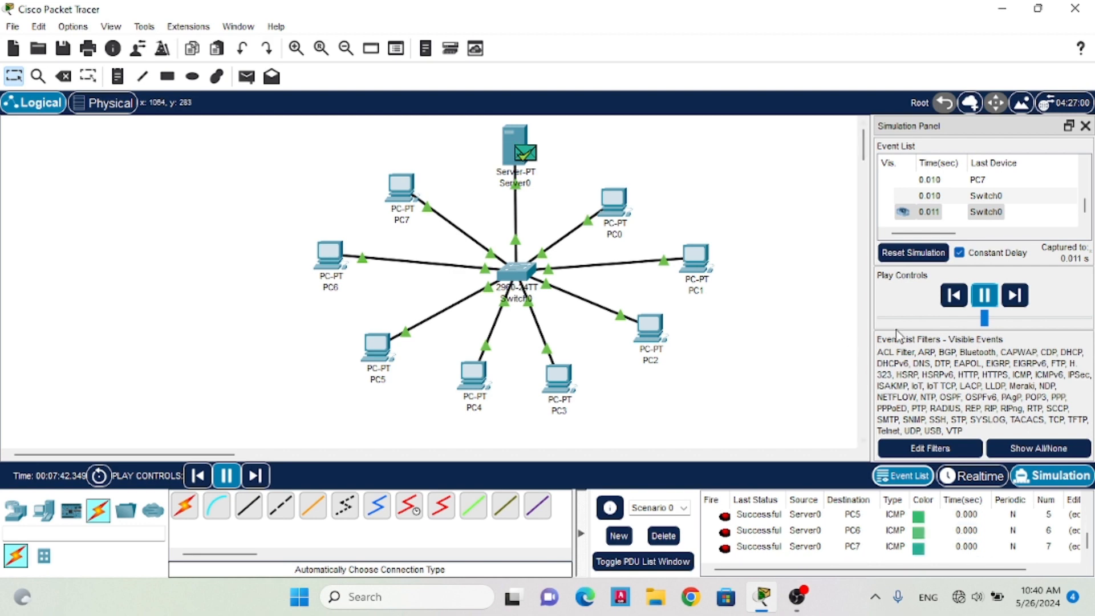
click(986, 296)
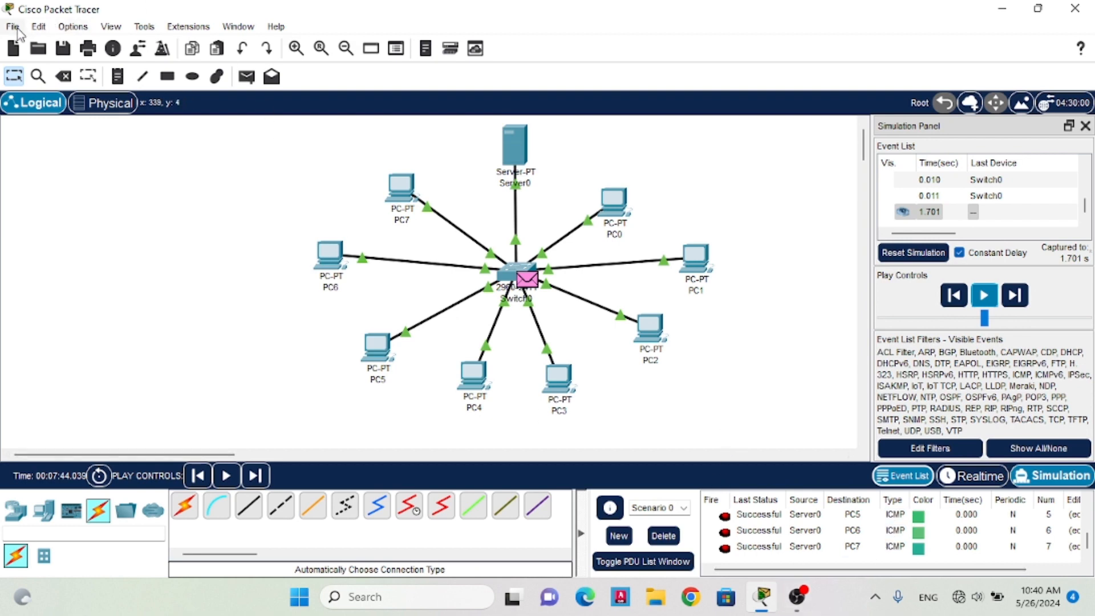
click(798, 599)
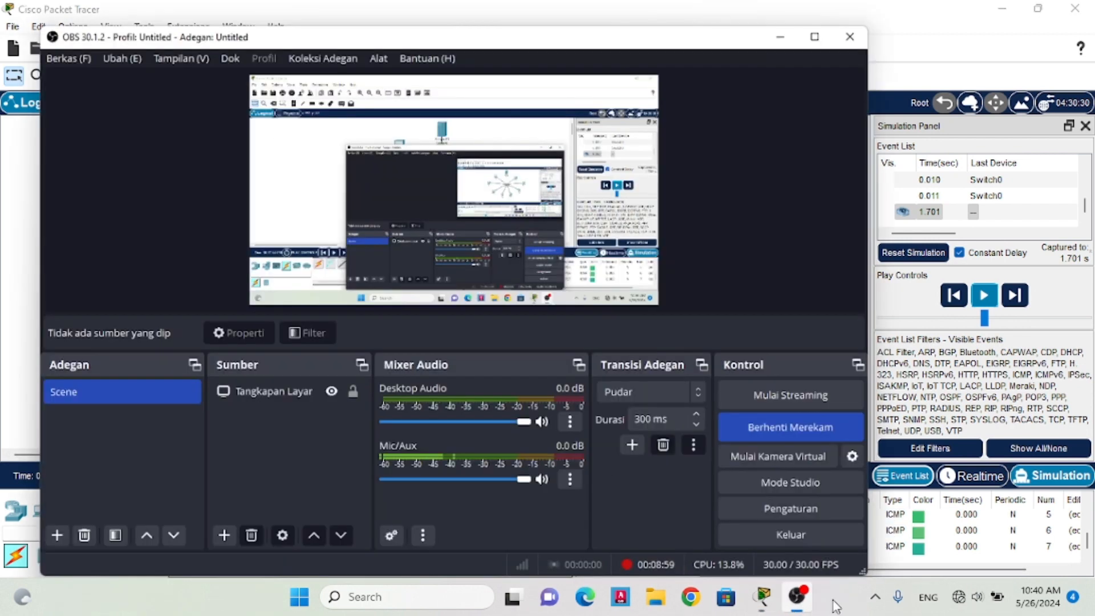
click(834, 423)
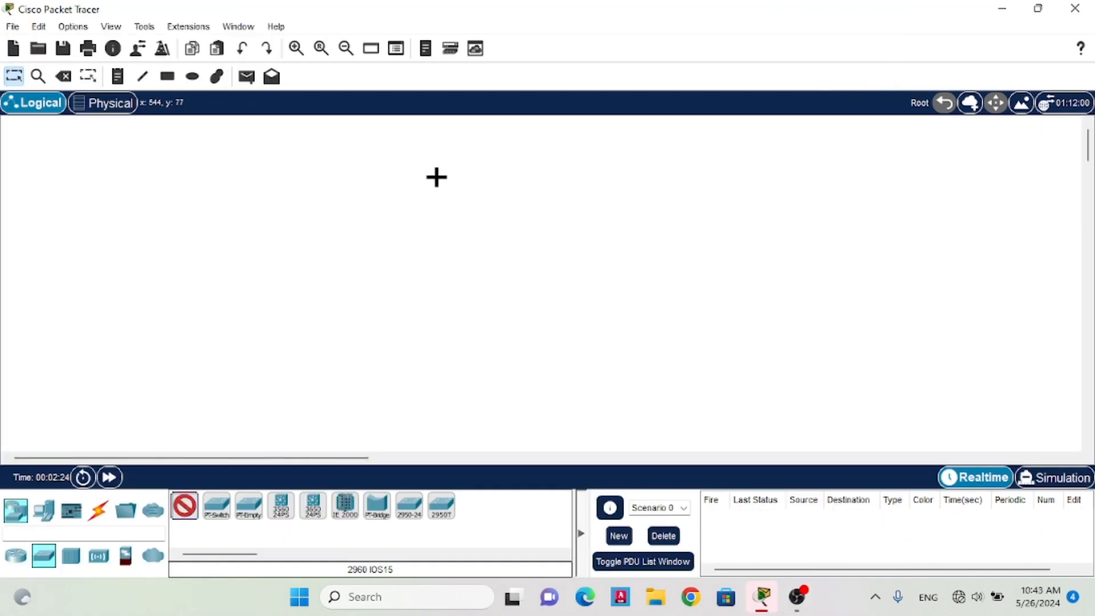
Place four 2960 switches in an arc forming the right half of a ring on the empty workspace
click(436, 177)
click(194, 519)
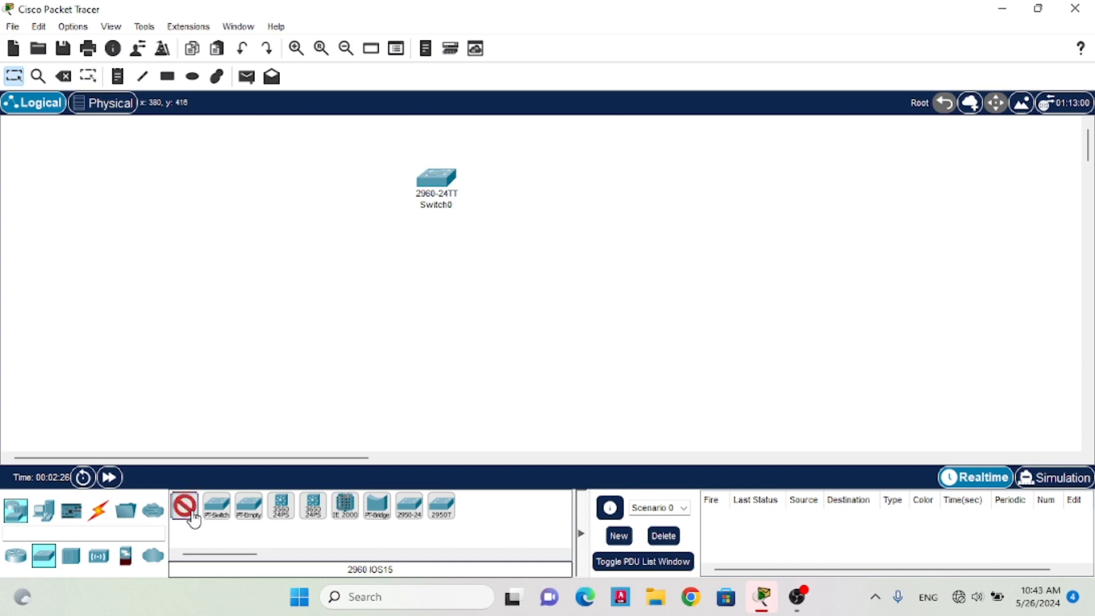
click(500, 211)
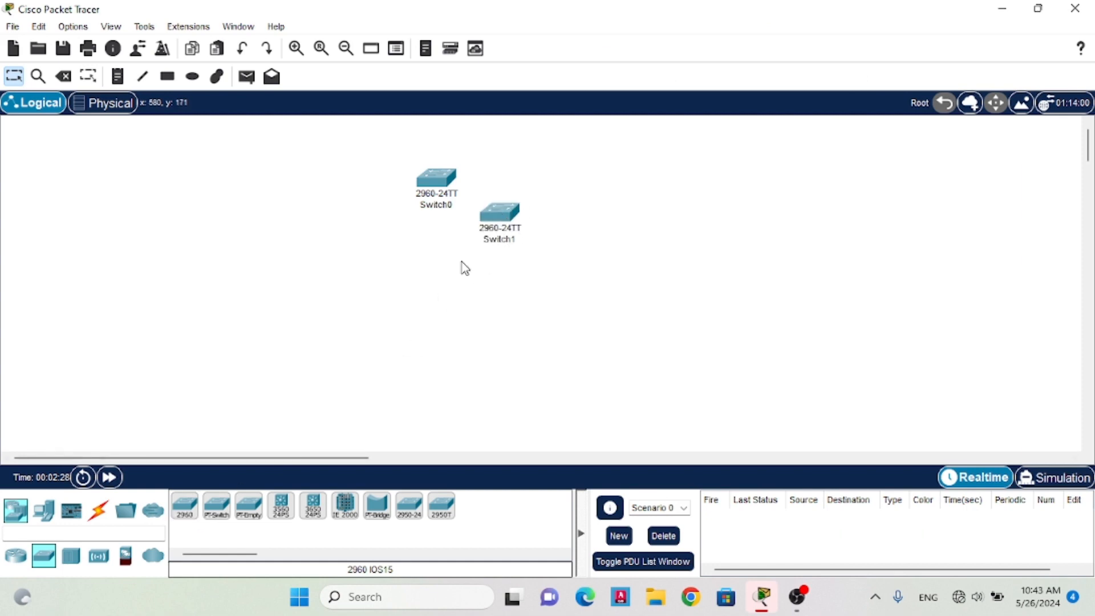
click(184, 506)
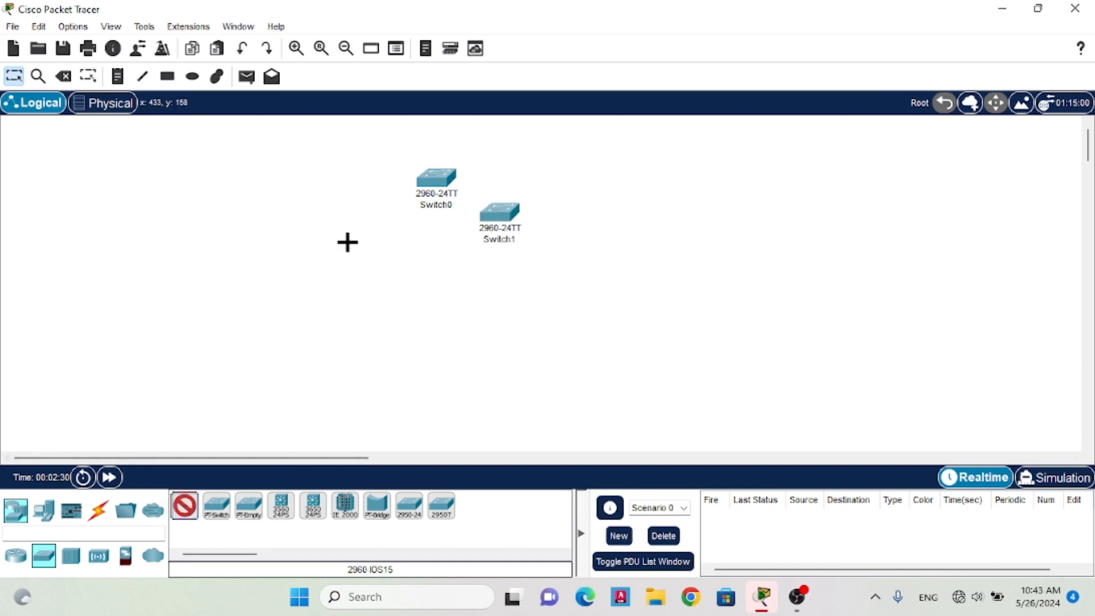
click(513, 282)
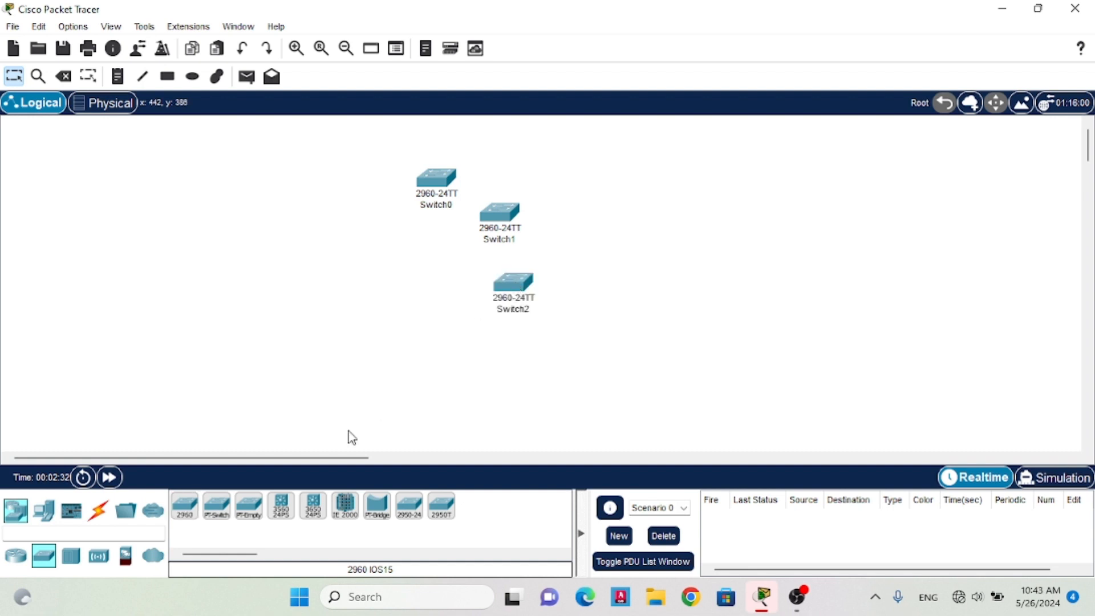
click(184, 510)
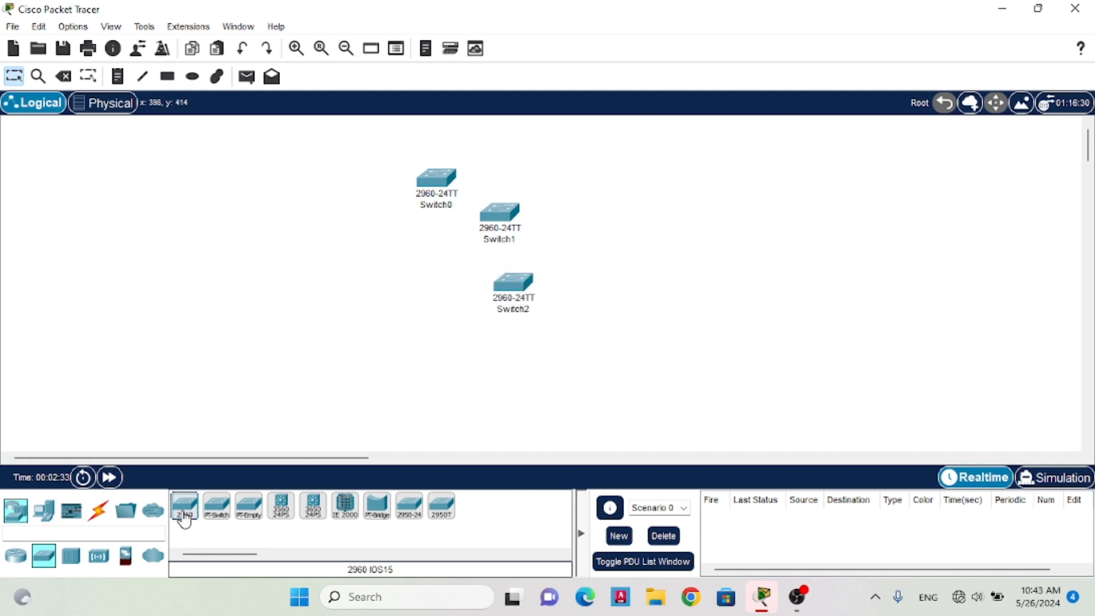
click(448, 339)
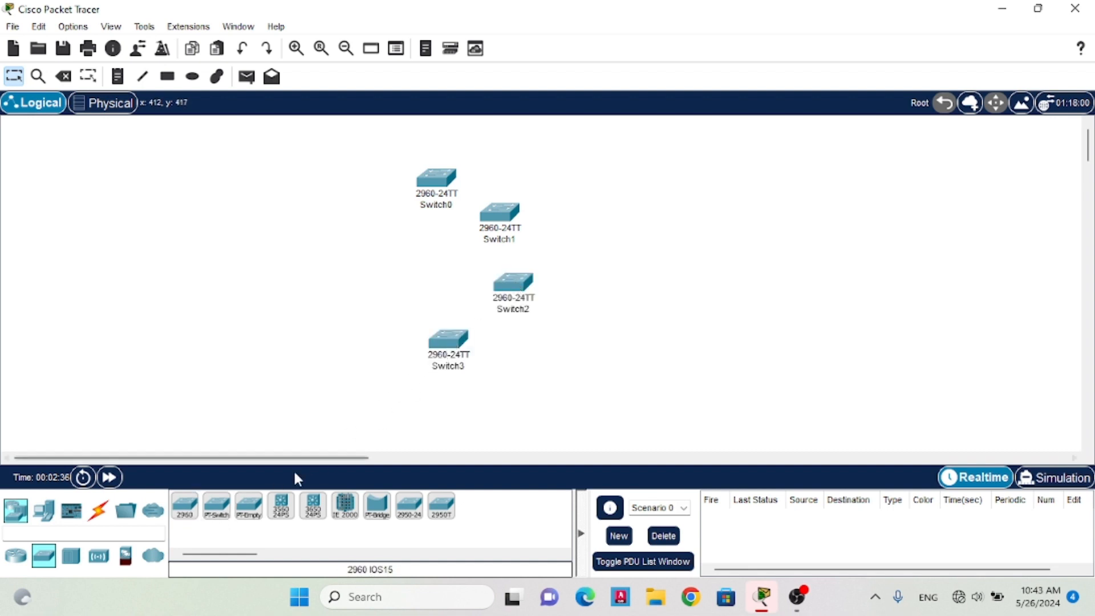
Add four more 2960 switches from below Switch3 up the left side, closing the ring back towards Switch0
click(181, 512)
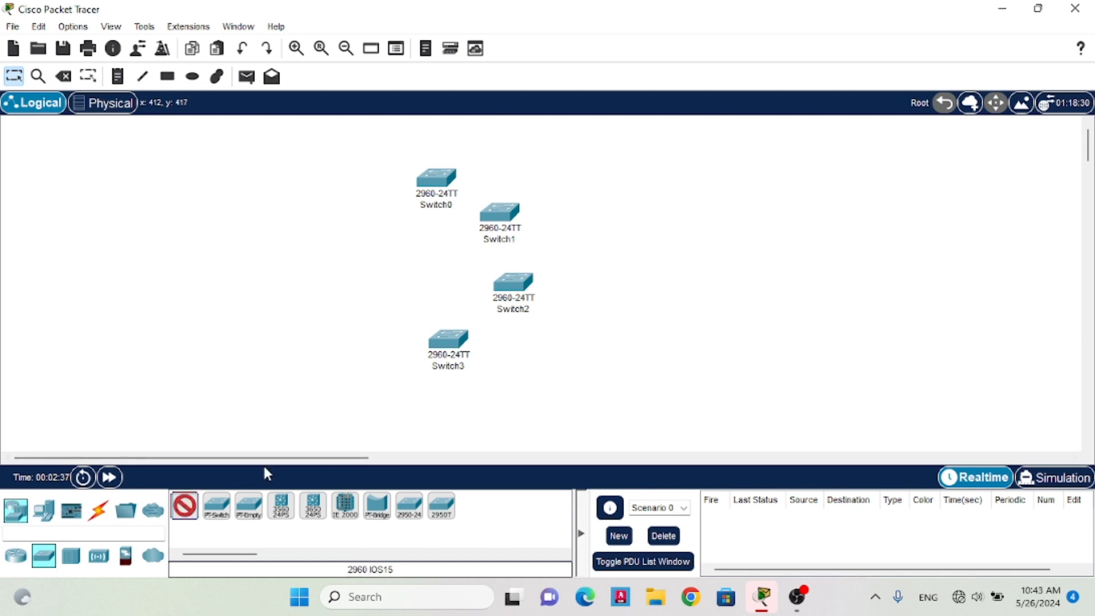
click(378, 329)
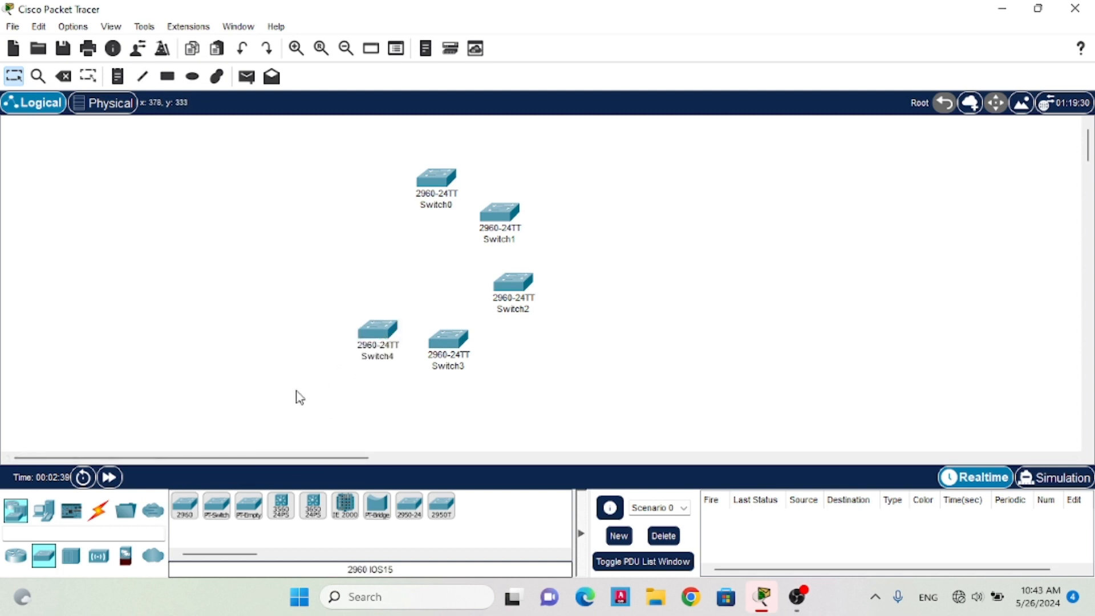
click(183, 512)
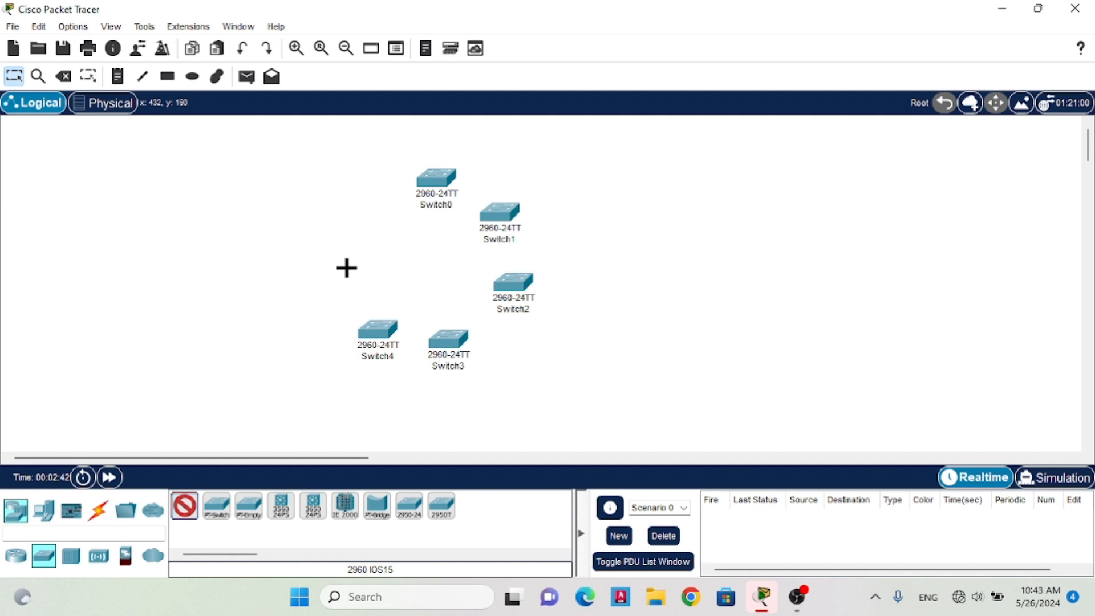
click(346, 268)
click(188, 509)
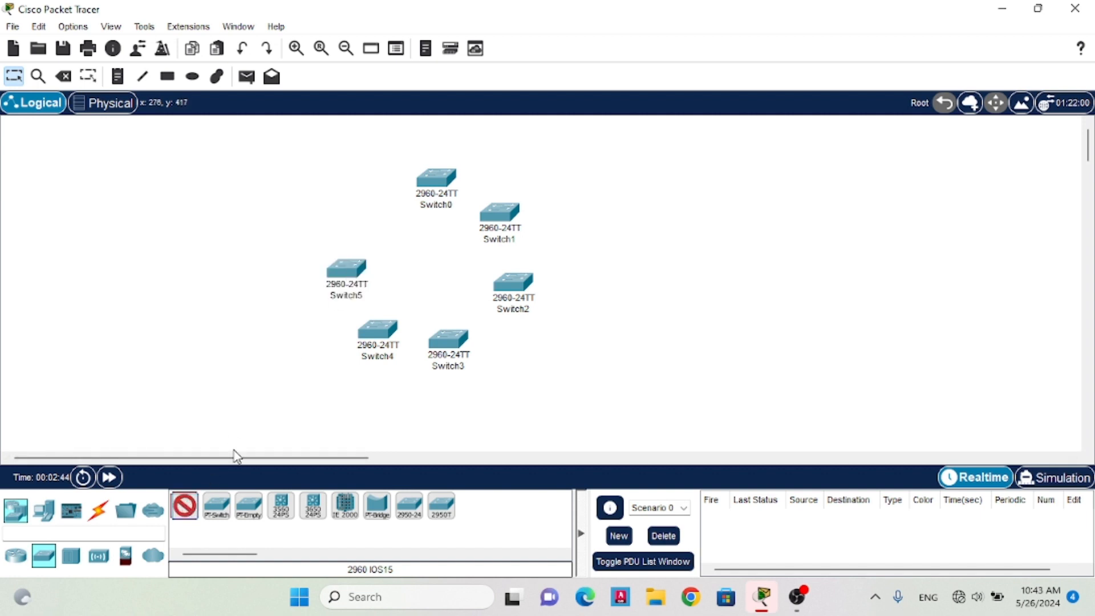
click(357, 225)
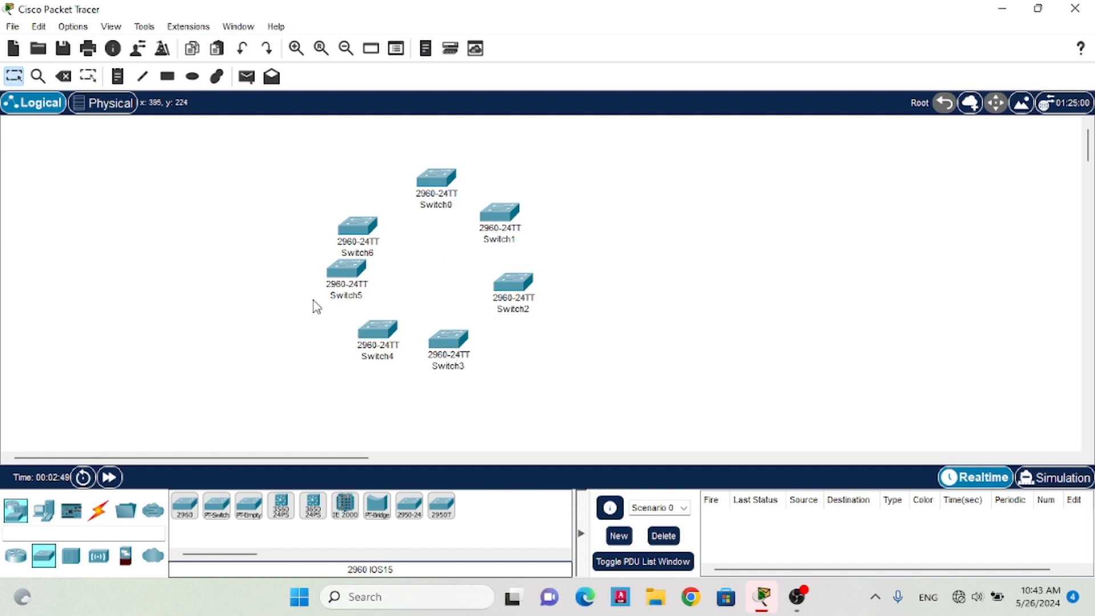
click(186, 516)
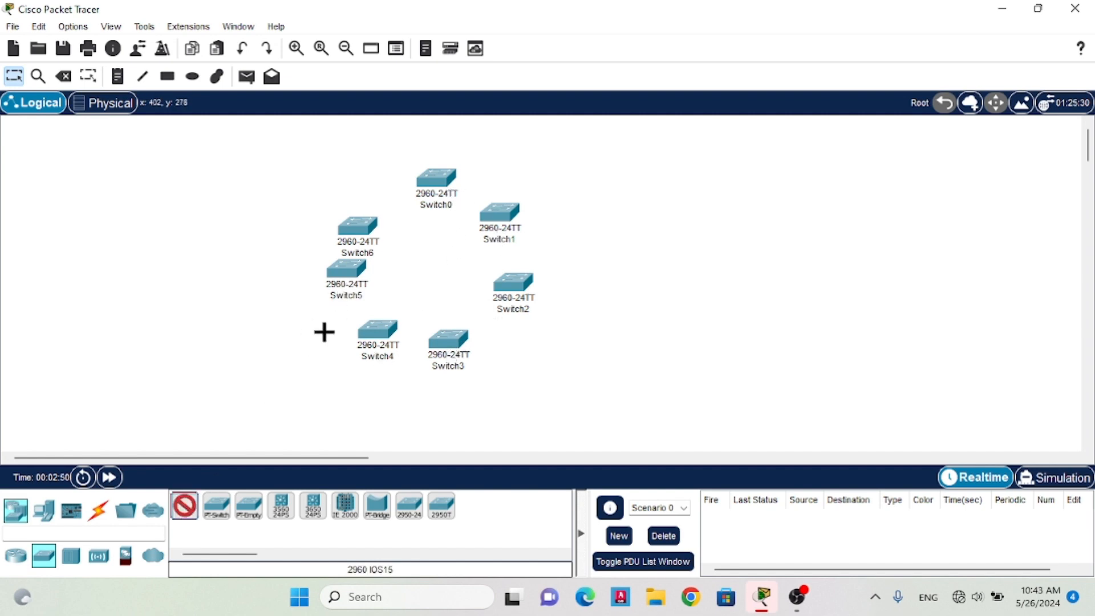
click(369, 179)
Move Switch0, Switch1, Switch7, Switch2 and Switch3 further right, keeping Switch0 at the top of the ring
drag(445, 178, 510, 144)
drag(509, 235, 569, 180)
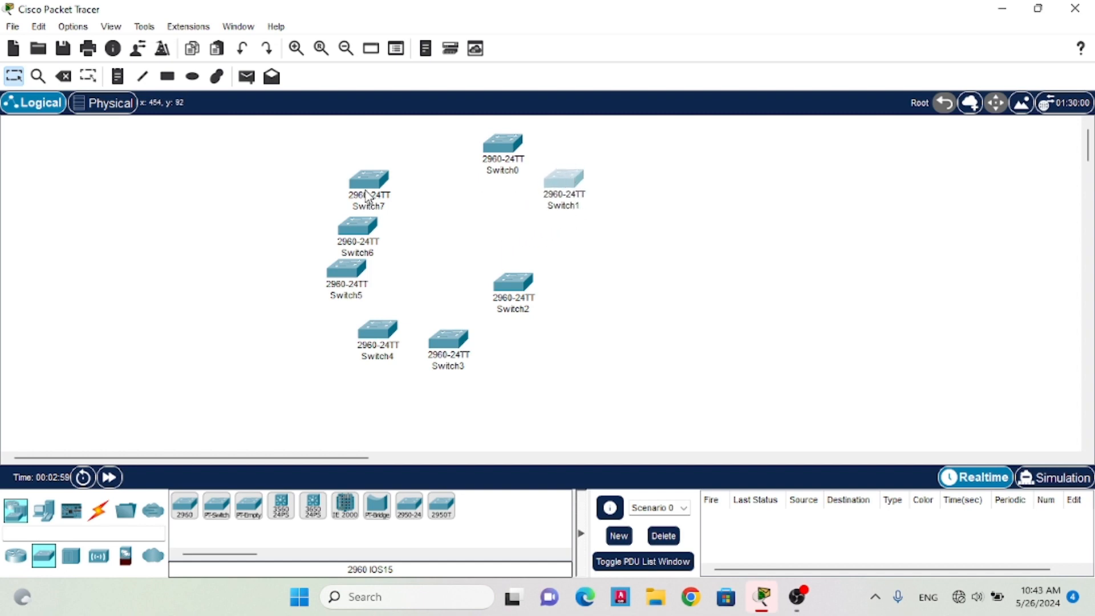
drag(365, 195, 430, 196)
drag(520, 294, 606, 252)
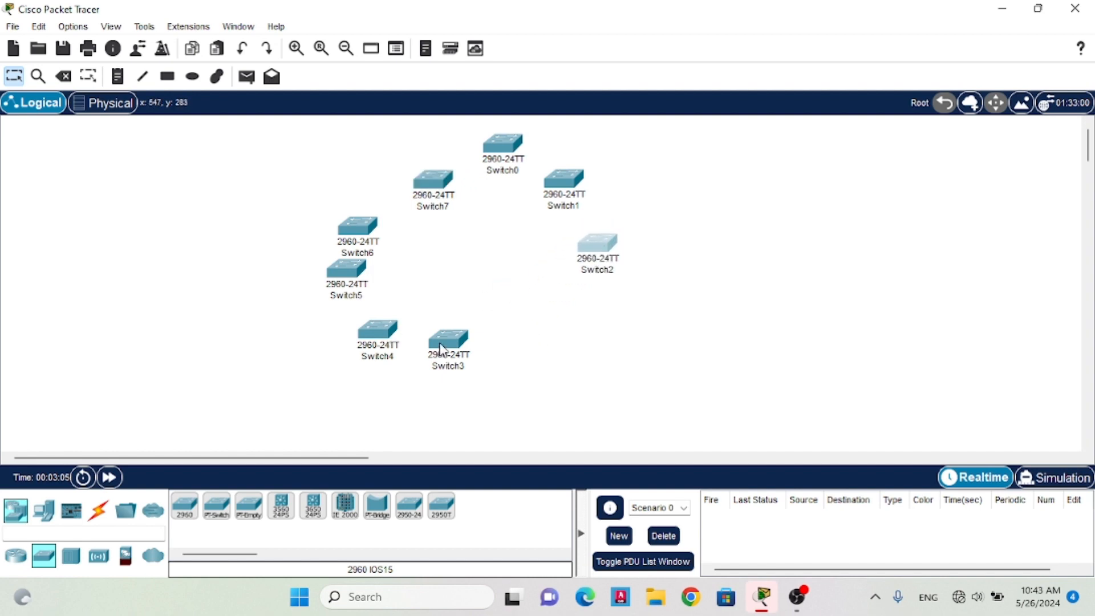
drag(440, 347, 543, 311)
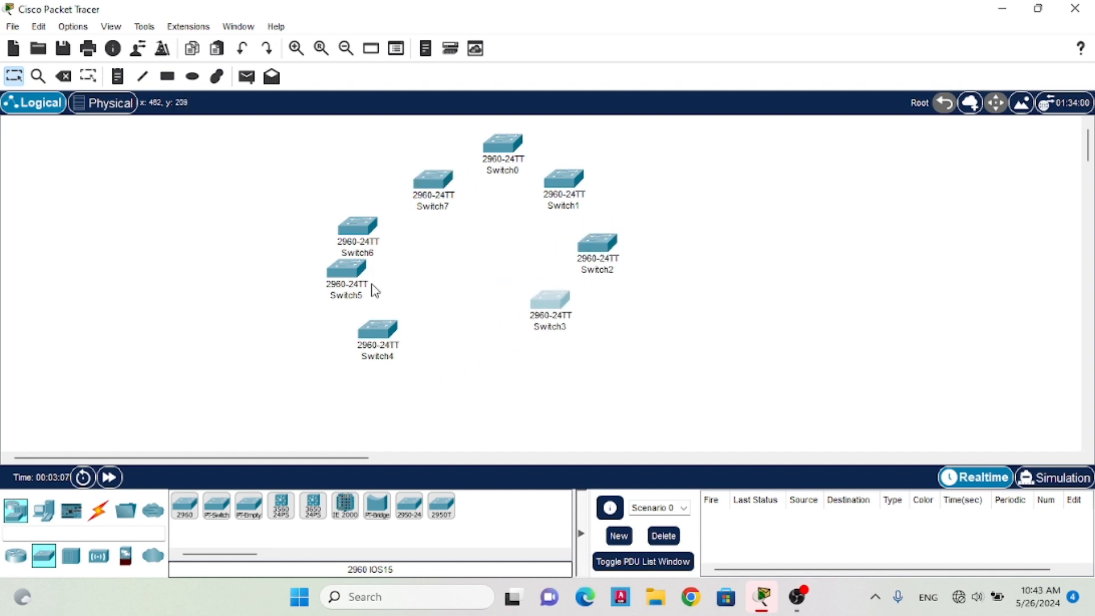
Shift Switch6 and Switch5 inward on the left side and line up Switch4 and Switch3 along the bottom of the ring
mouse_move(364, 229)
mouse_down()
mouse_move(388, 226)
mouse_move(368, 227)
mouse_move(375, 221)
mouse_up()
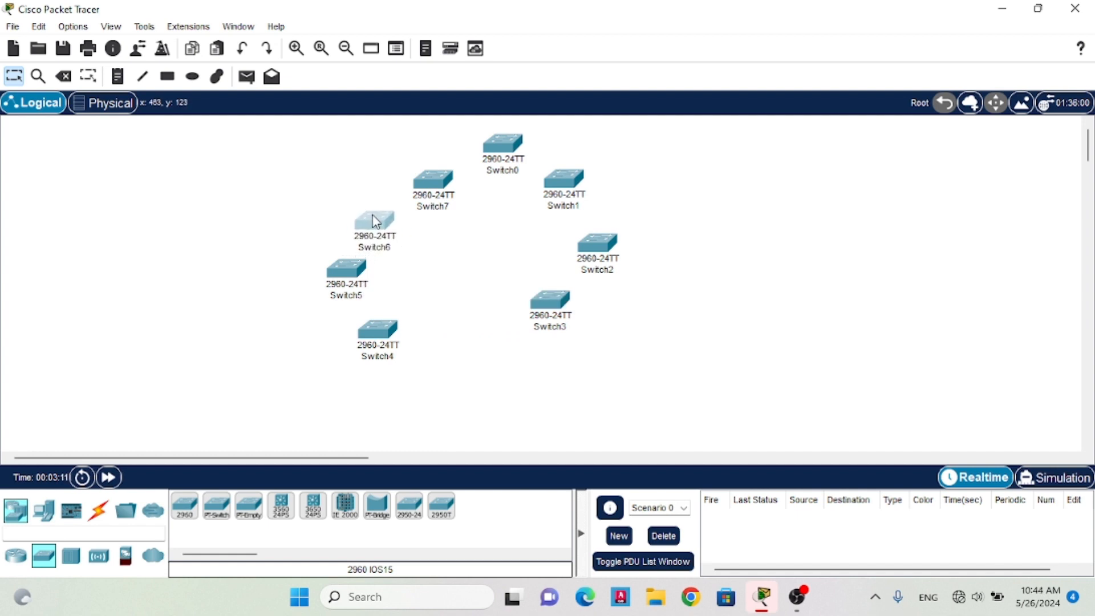
drag(333, 267, 413, 283)
drag(402, 346, 582, 296)
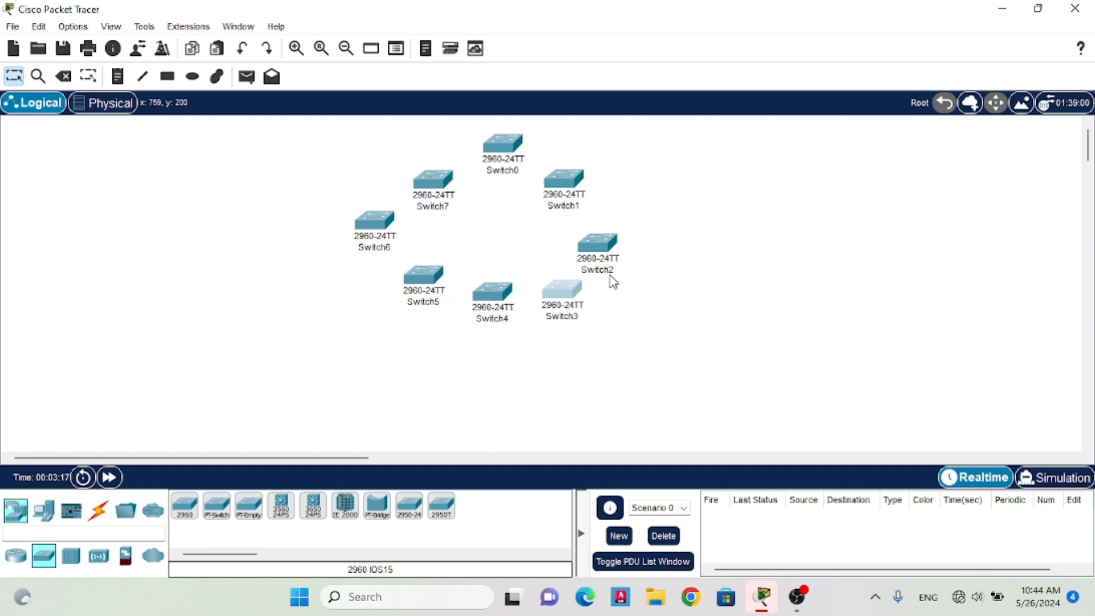
Fine-tune the positions of Switch2, Switch6, Switch5, Switch4 and Switch3 to round out the ring
drag(608, 261, 606, 242)
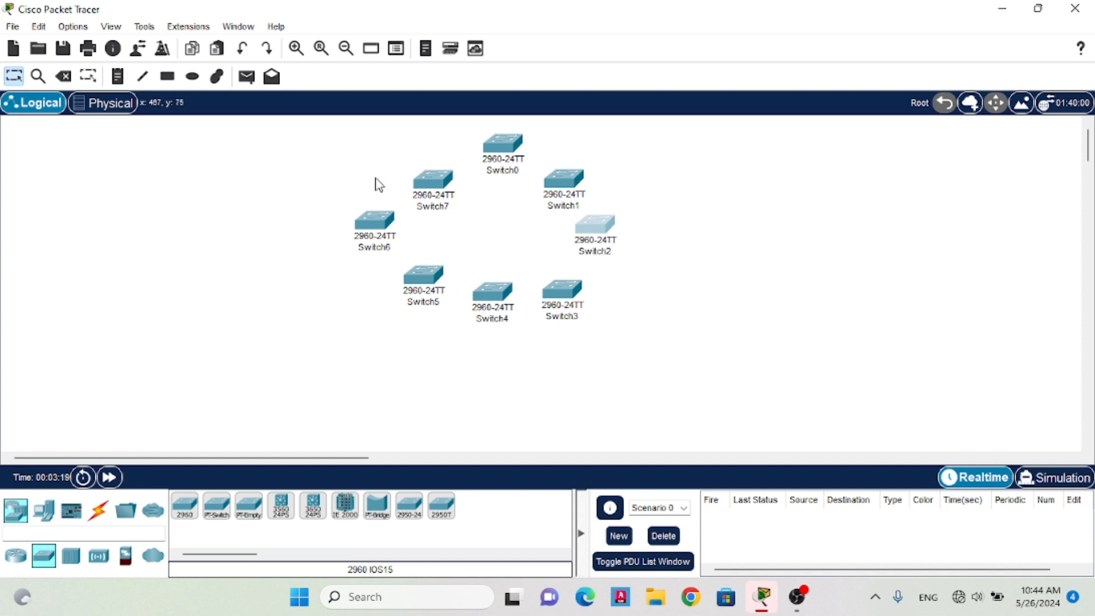
drag(377, 229, 414, 224)
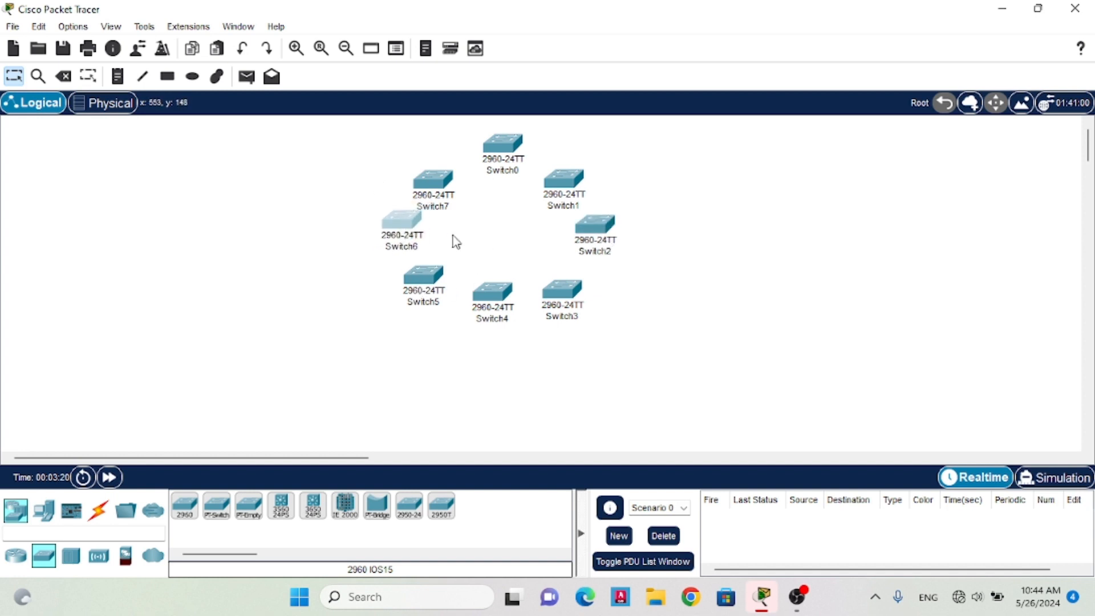
drag(586, 234, 574, 242)
drag(433, 296, 460, 316)
drag(562, 303, 567, 305)
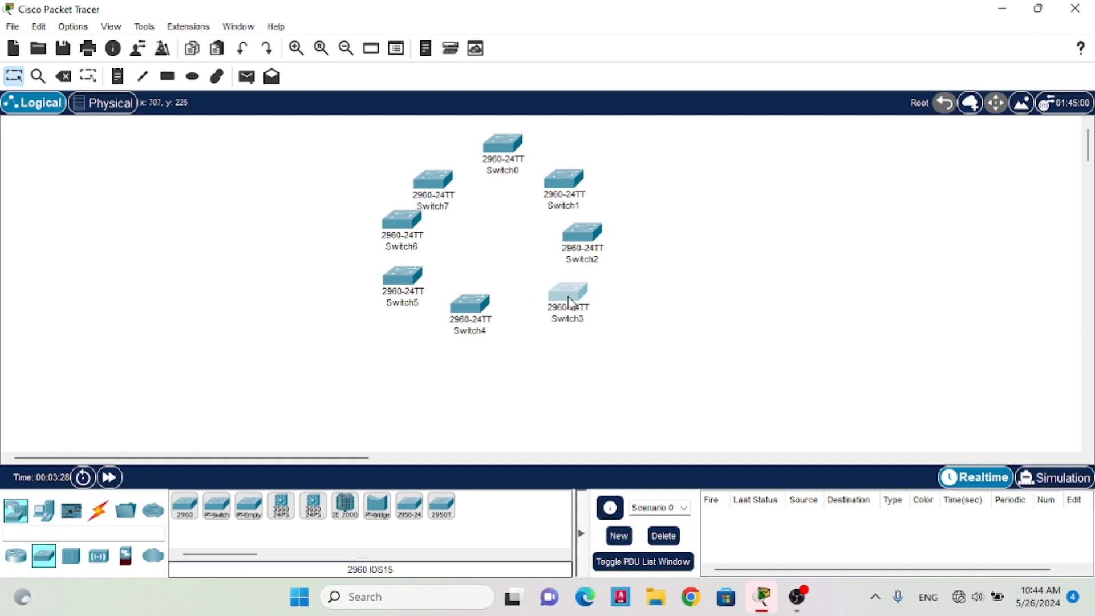
Nudge Switch4 and Switch5 slightly to the right and raise Switch7 slightly to even out the ring
drag(483, 315, 501, 320)
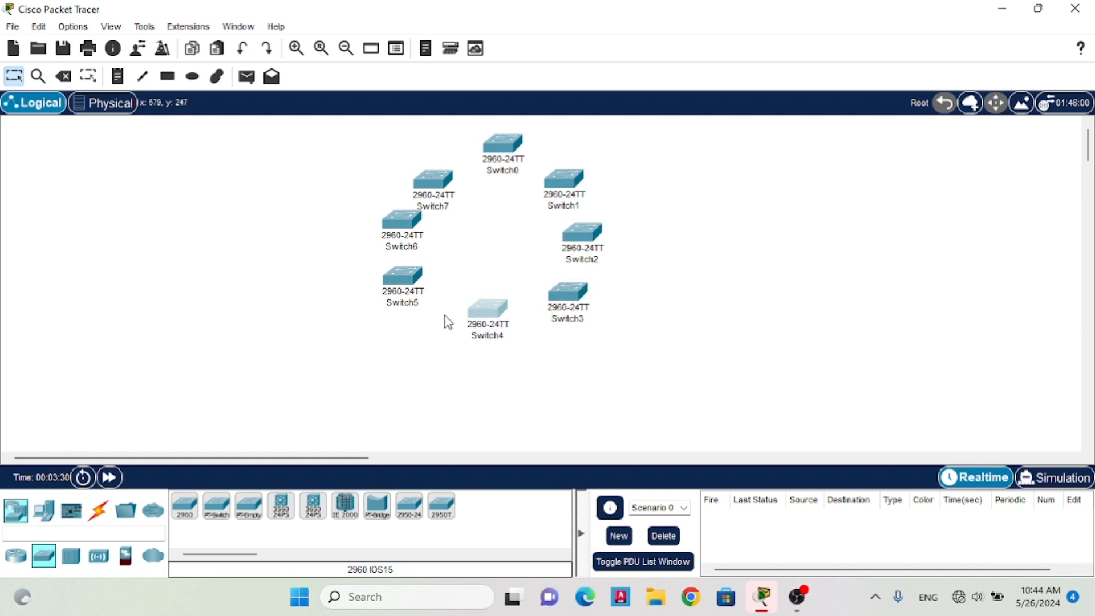
drag(410, 279, 423, 281)
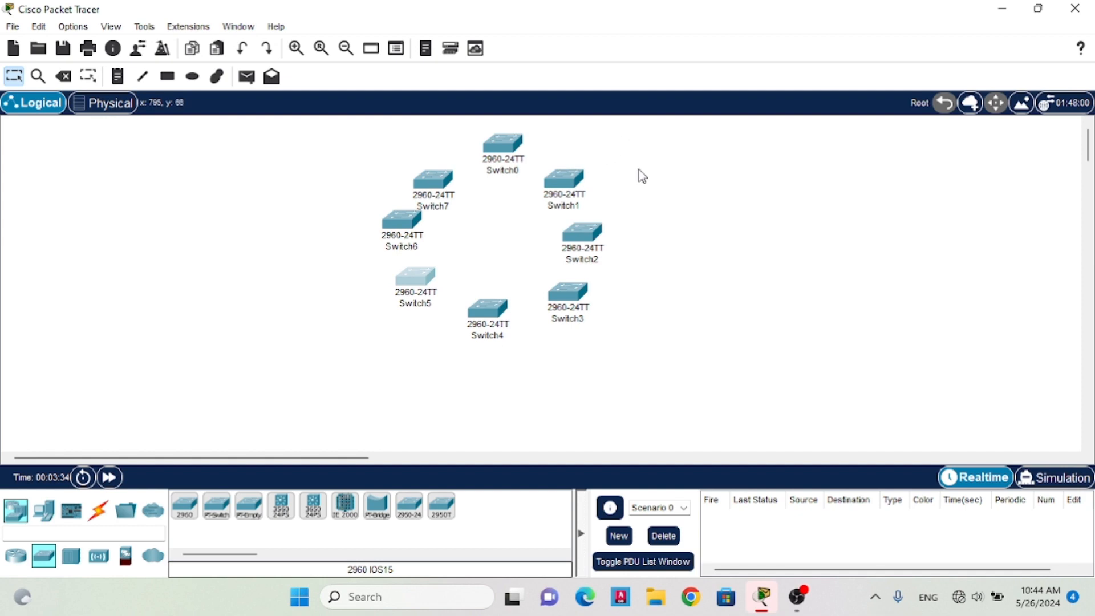
drag(425, 184, 428, 180)
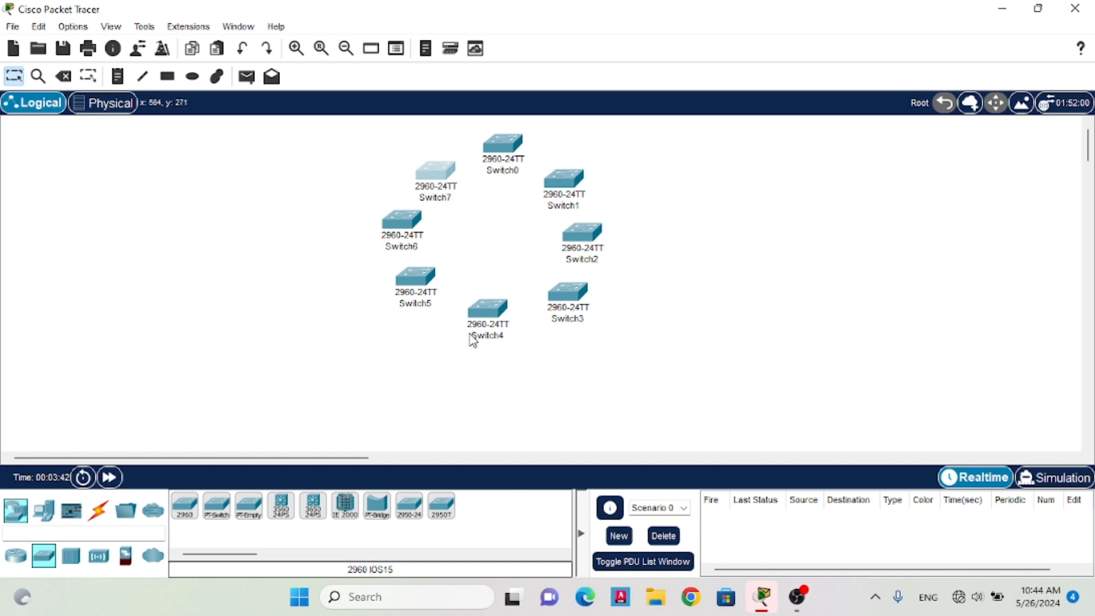
Shift all eight switches down the workspace, keeping the ring shape with Switch0 at the top and Switch4 at the bottom
drag(493, 322, 494, 351)
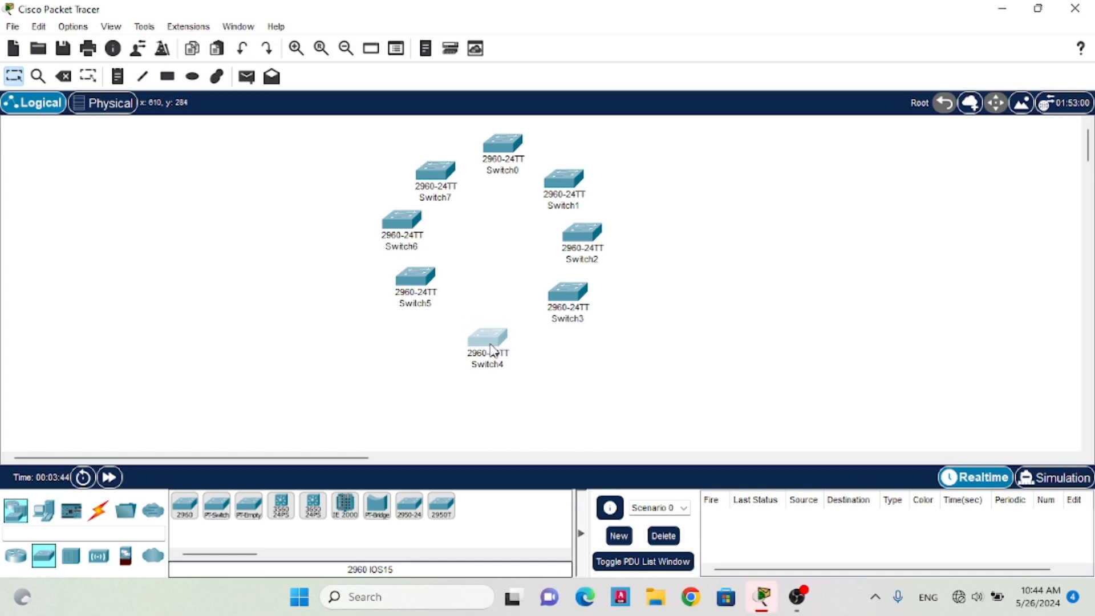
drag(505, 139, 506, 170)
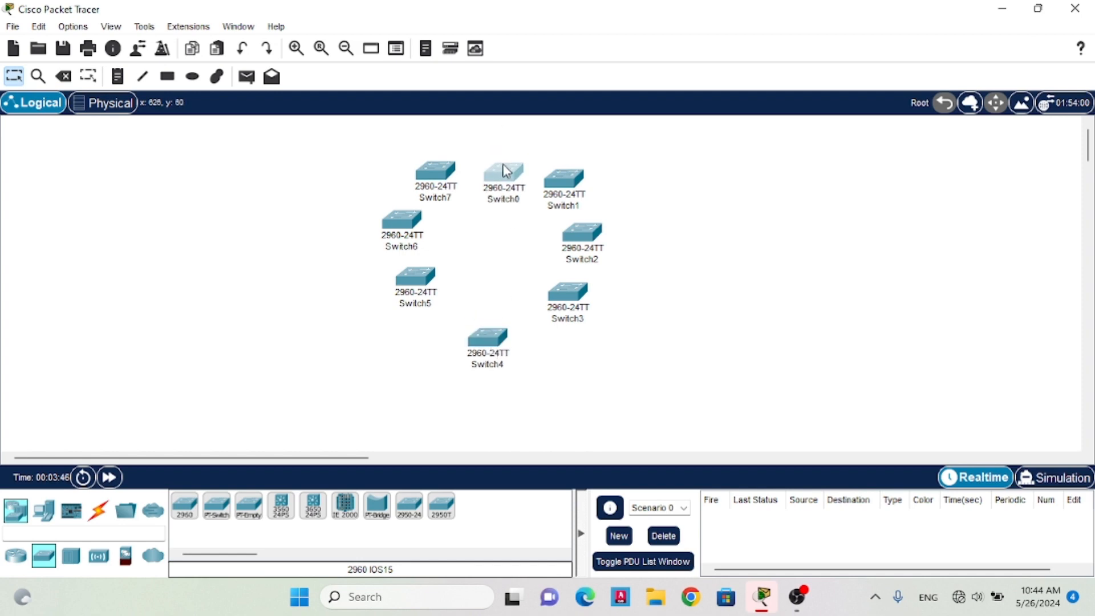
drag(421, 272, 419, 306)
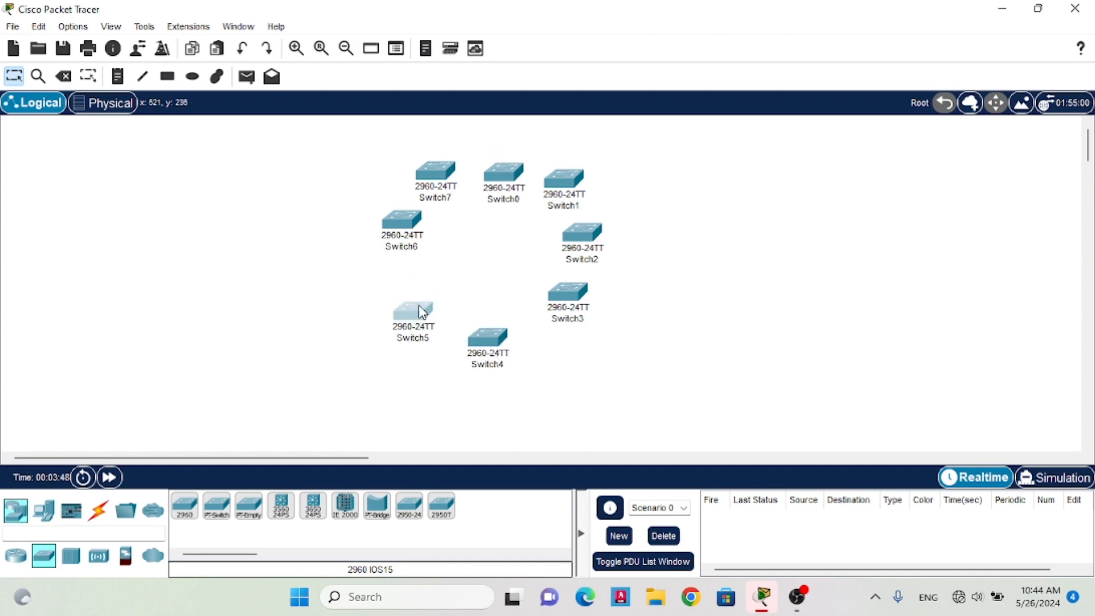
drag(552, 308, 552, 321)
drag(406, 228, 398, 256)
drag(576, 239, 580, 254)
drag(438, 182, 430, 217)
drag(551, 178, 550, 202)
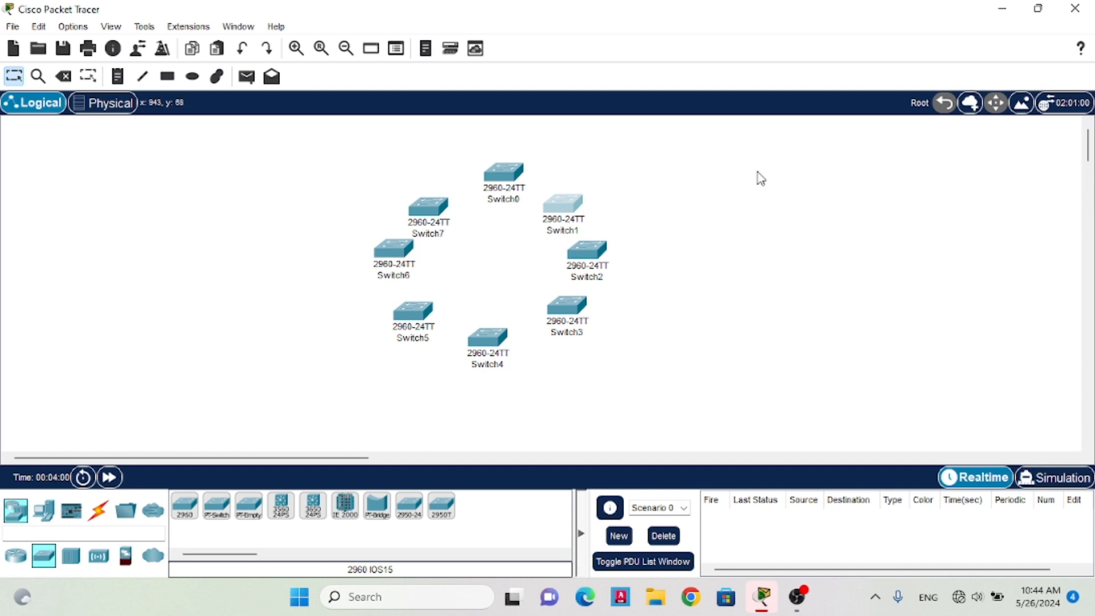
Place four PCs outside the ring, one each beside Switch0, Switch1, Switch2 and Switch3
click(47, 514)
click(184, 505)
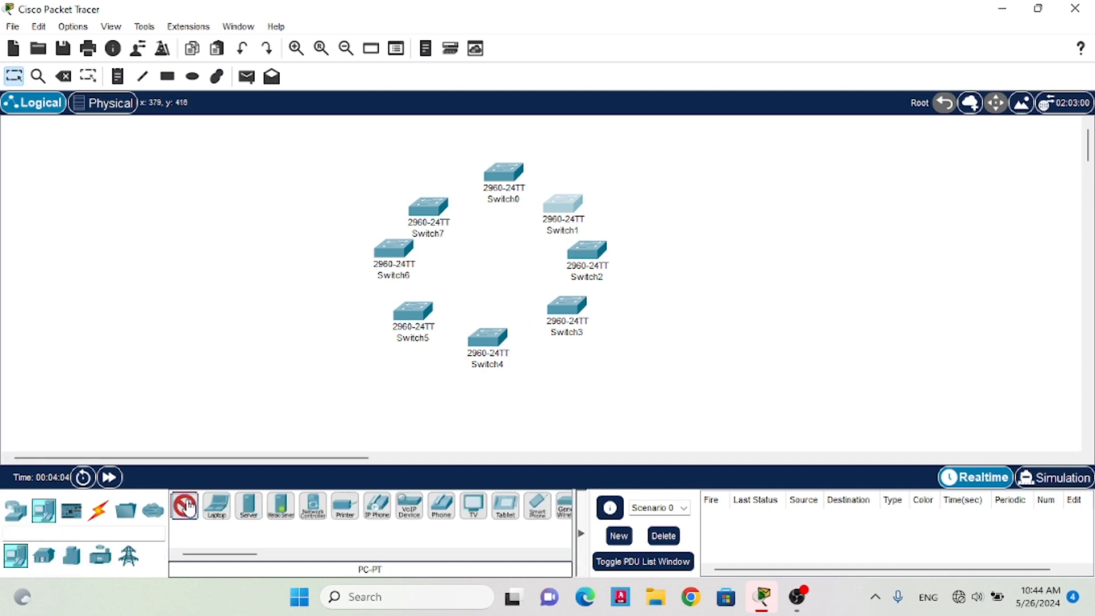
click(511, 136)
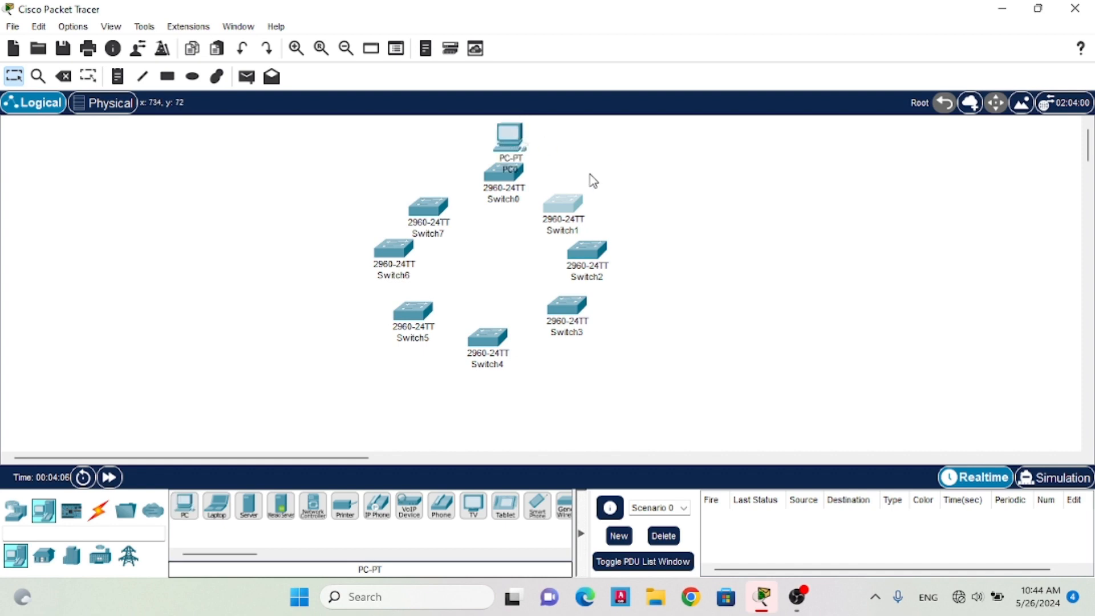
click(185, 505)
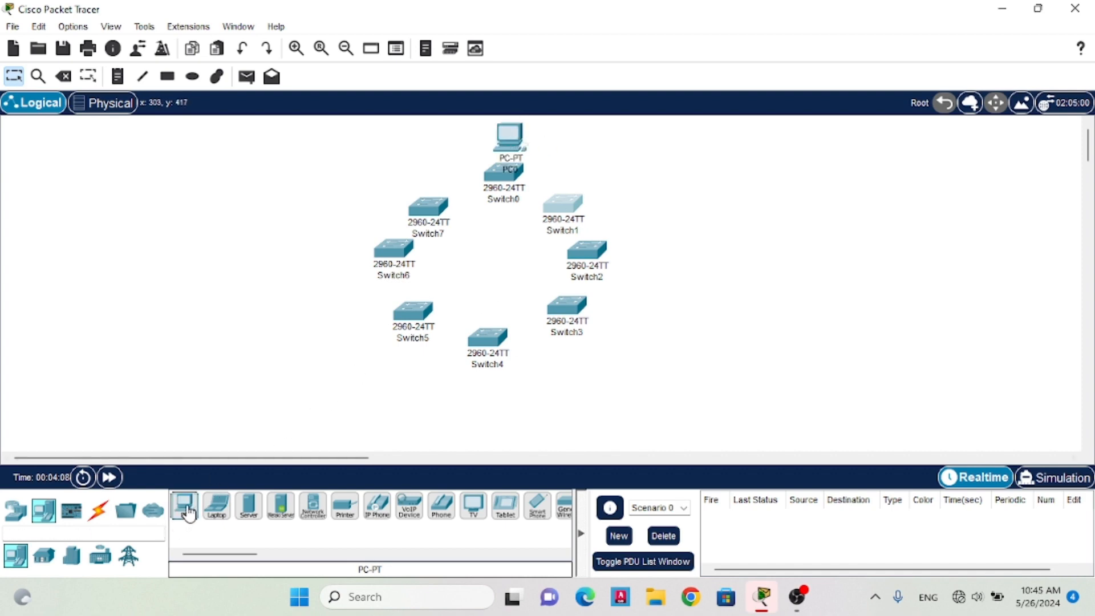
click(615, 165)
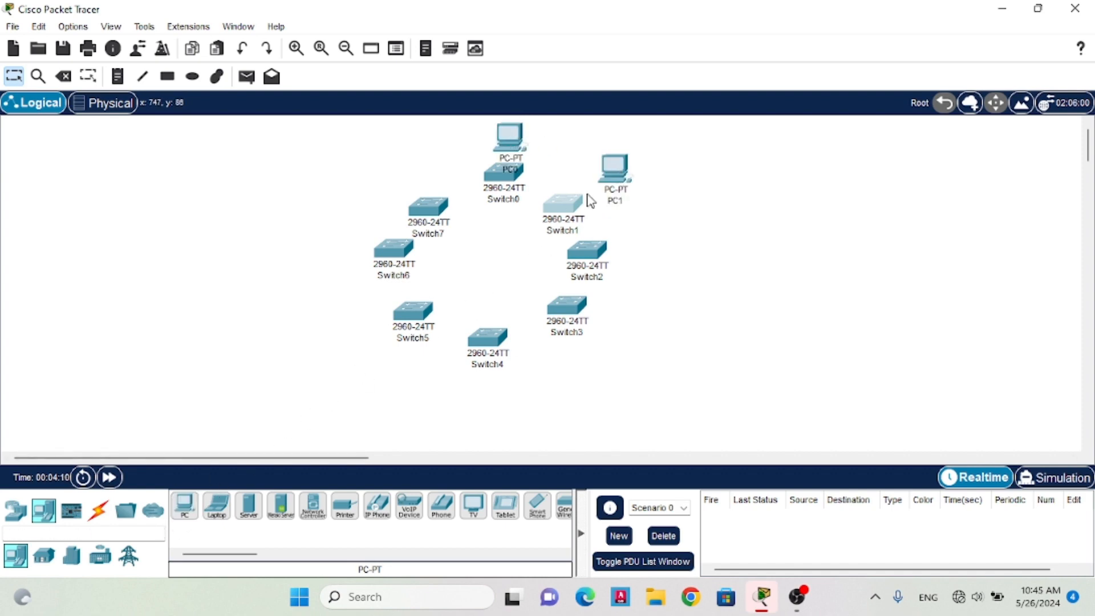
click(182, 508)
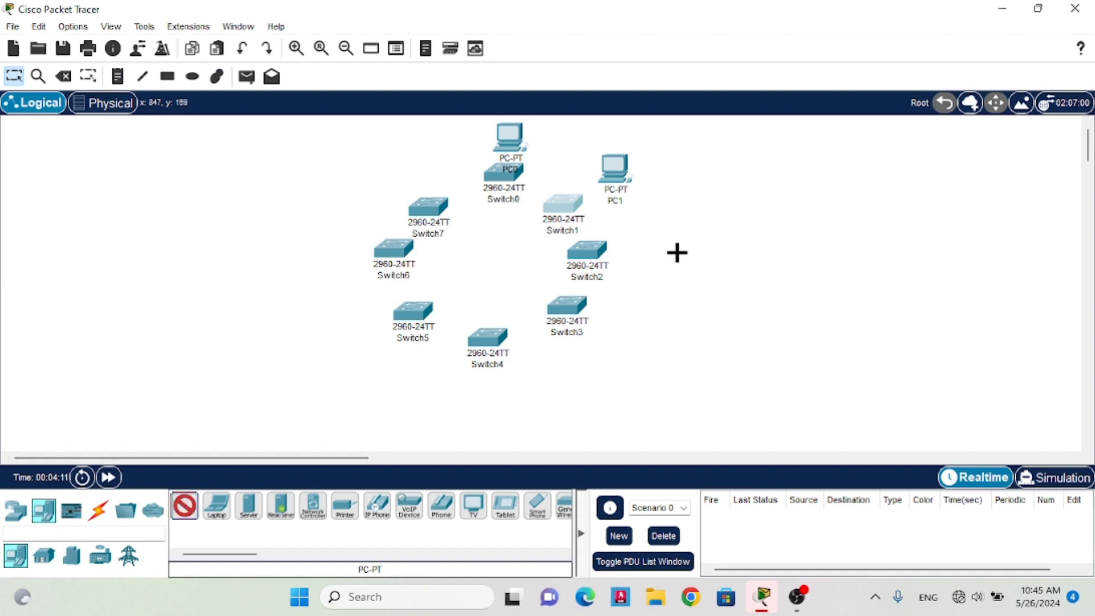
click(660, 256)
click(184, 505)
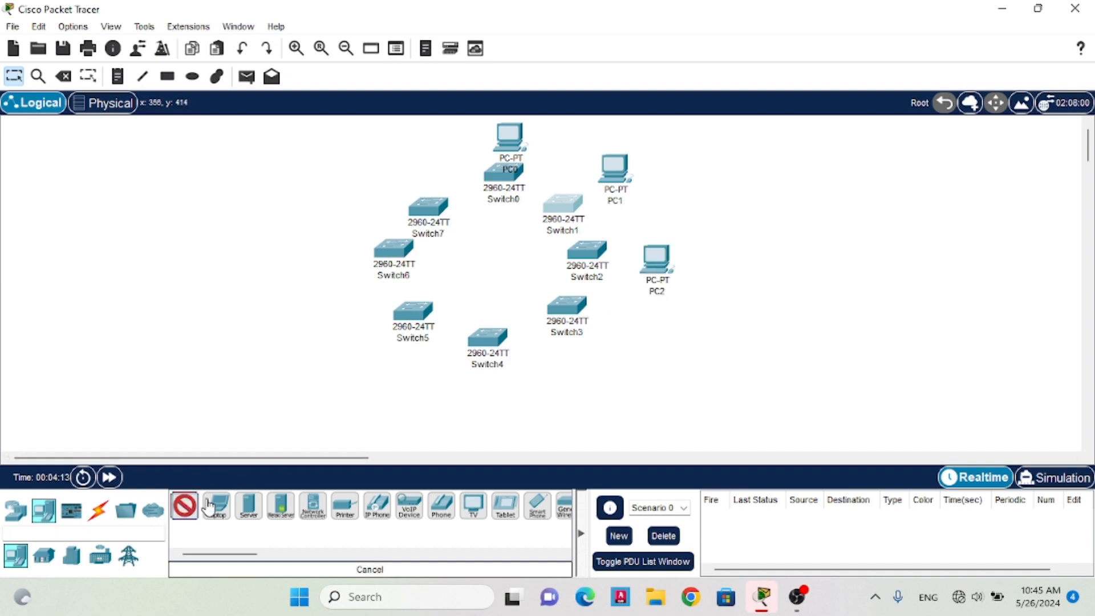
click(613, 348)
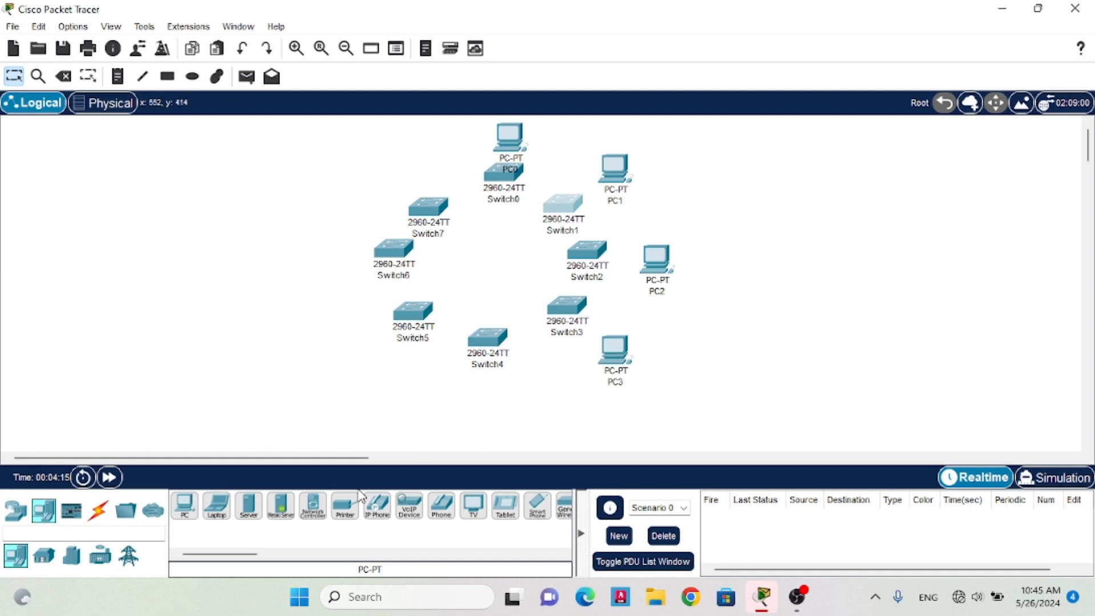
Place four more PCs outside the ring, one each beside Switch4, Switch5, Switch6 and Switch7
click(184, 505)
click(489, 406)
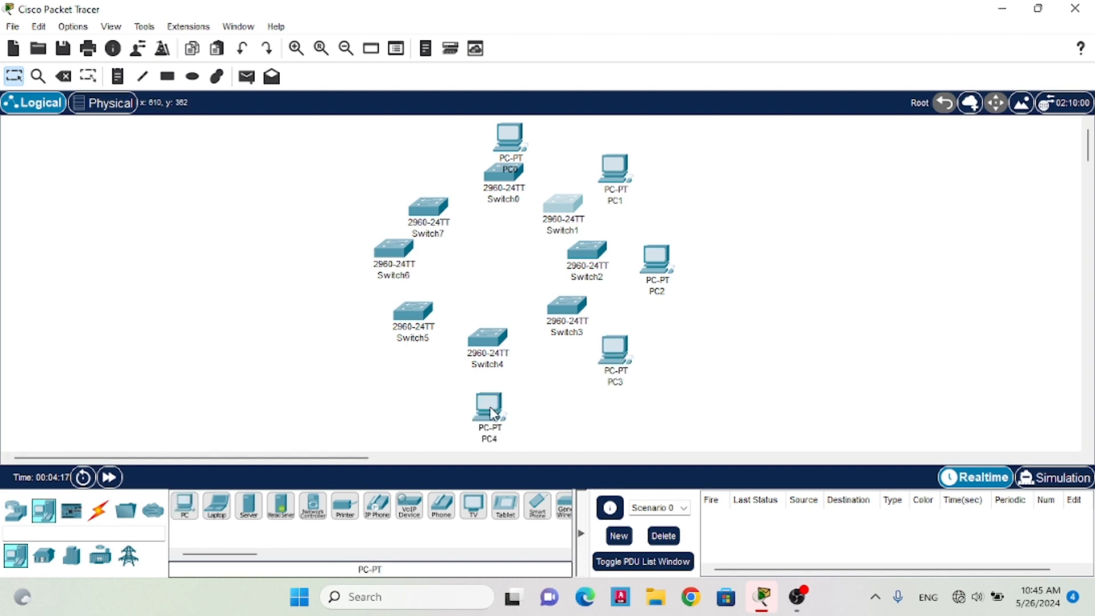
click(184, 505)
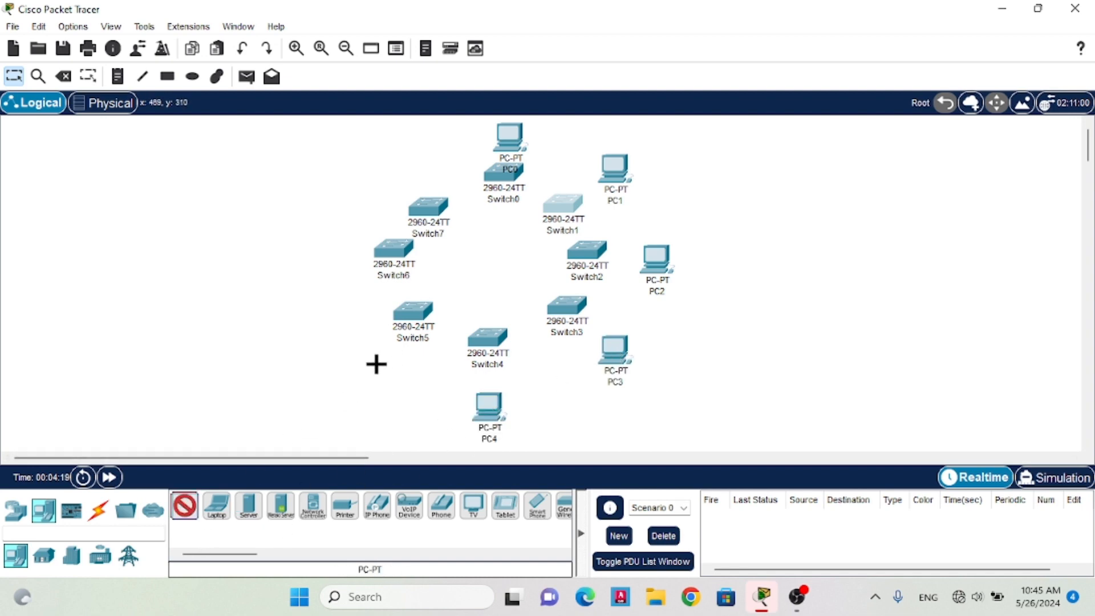
click(372, 363)
click(184, 505)
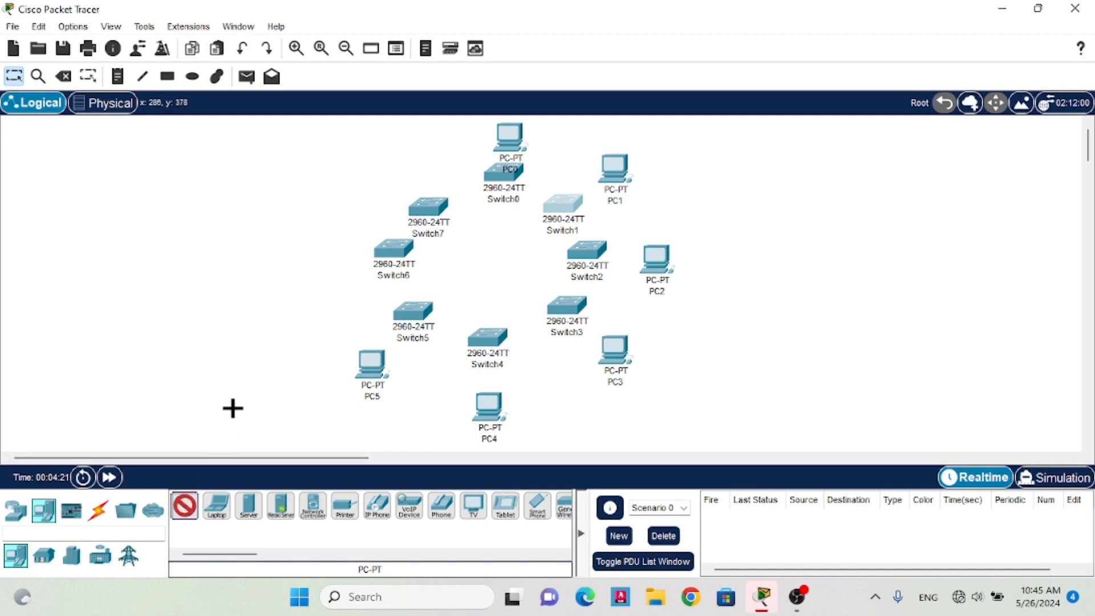
click(320, 252)
click(184, 505)
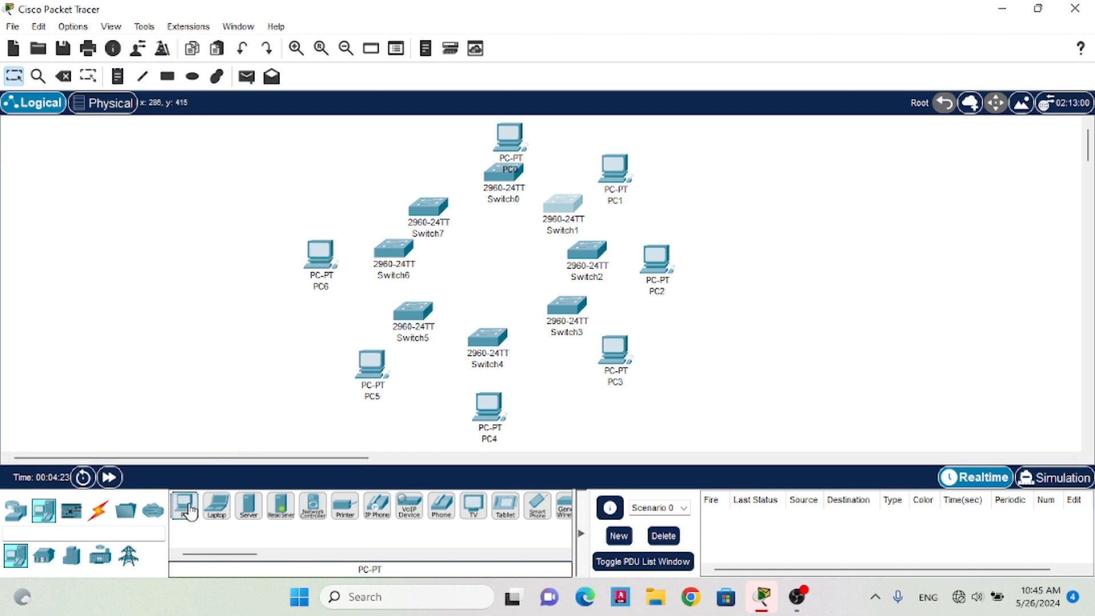
click(379, 179)
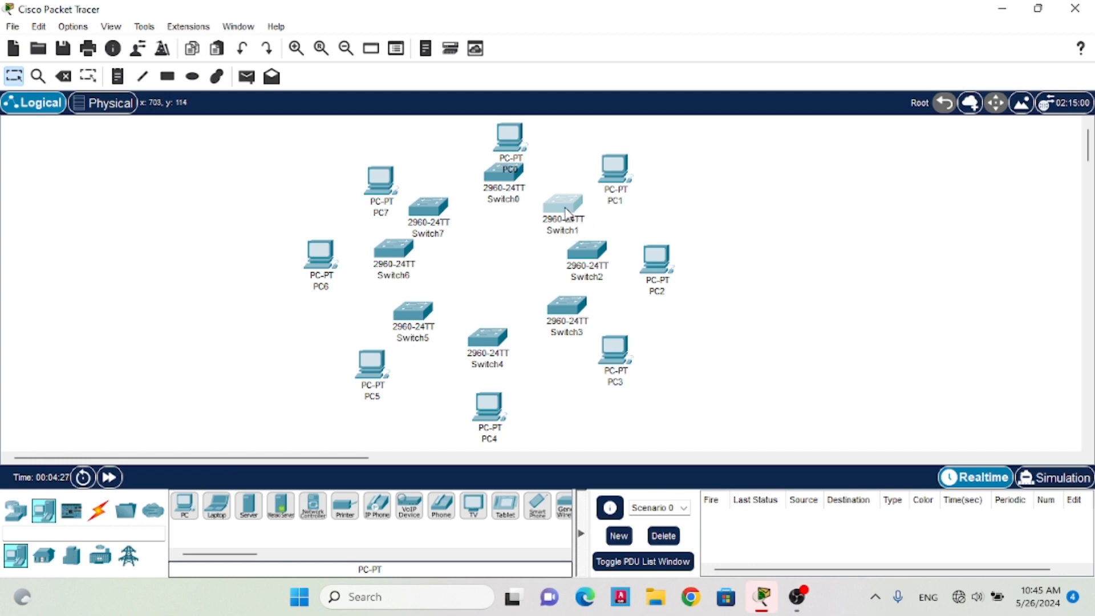
Adjust the positions of Switch1, Switch7, Switch0, Switch4 and Switch3 to refine the spacing between the ring and its PCs
drag(566, 212, 570, 214)
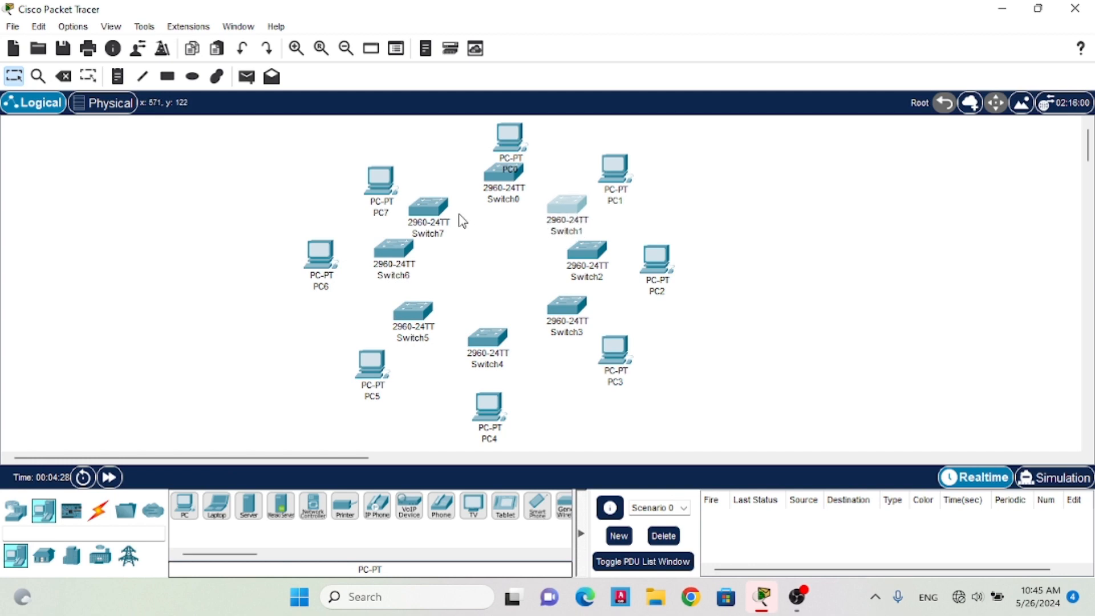
drag(432, 213, 437, 215)
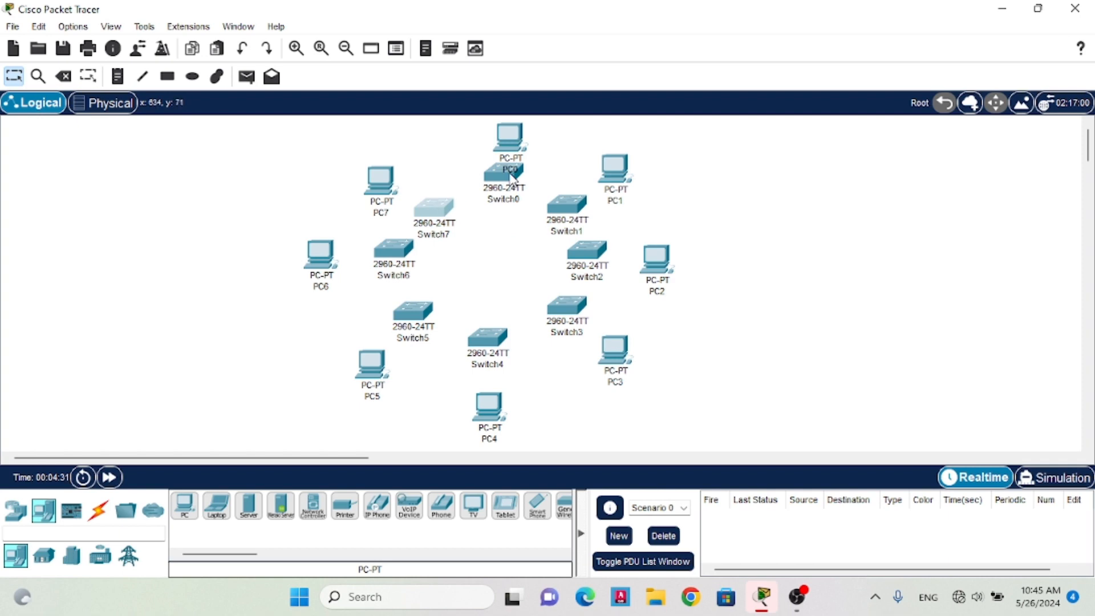
drag(510, 178, 511, 194)
drag(497, 336, 494, 347)
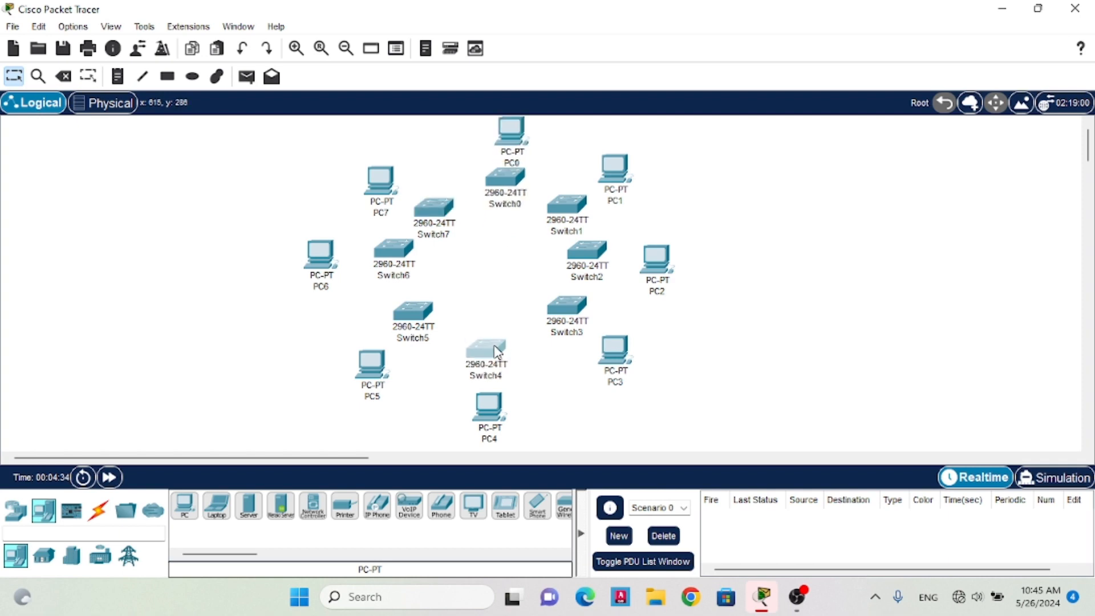
drag(549, 319, 540, 324)
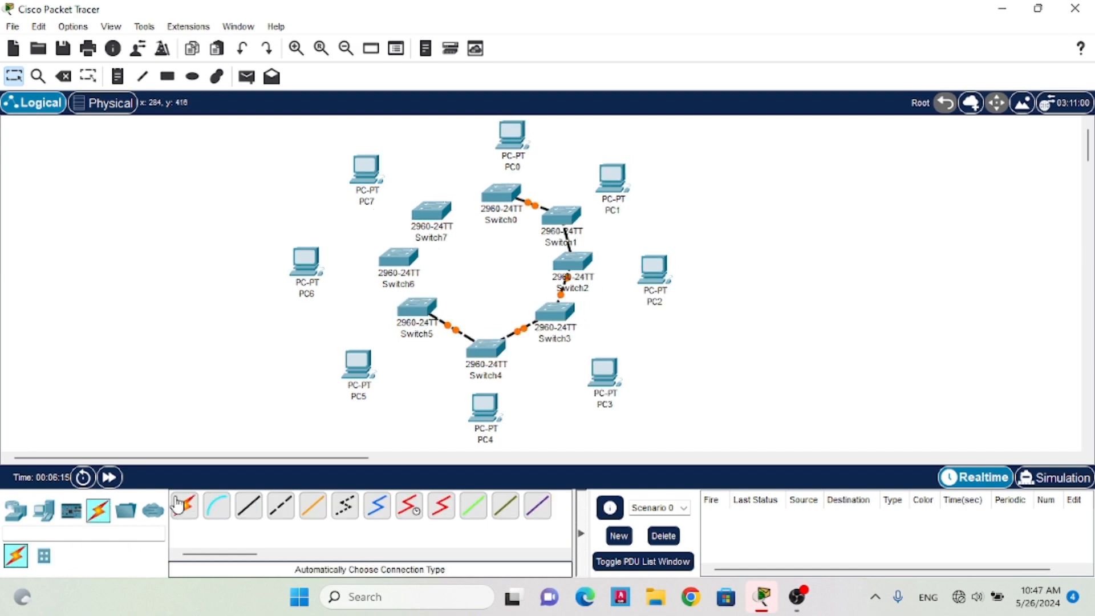
Close the ring with automatically chosen cables from Switch5 to Switch6, Switch6 to Switch7, and Switch7 to Switch0
click(184, 506)
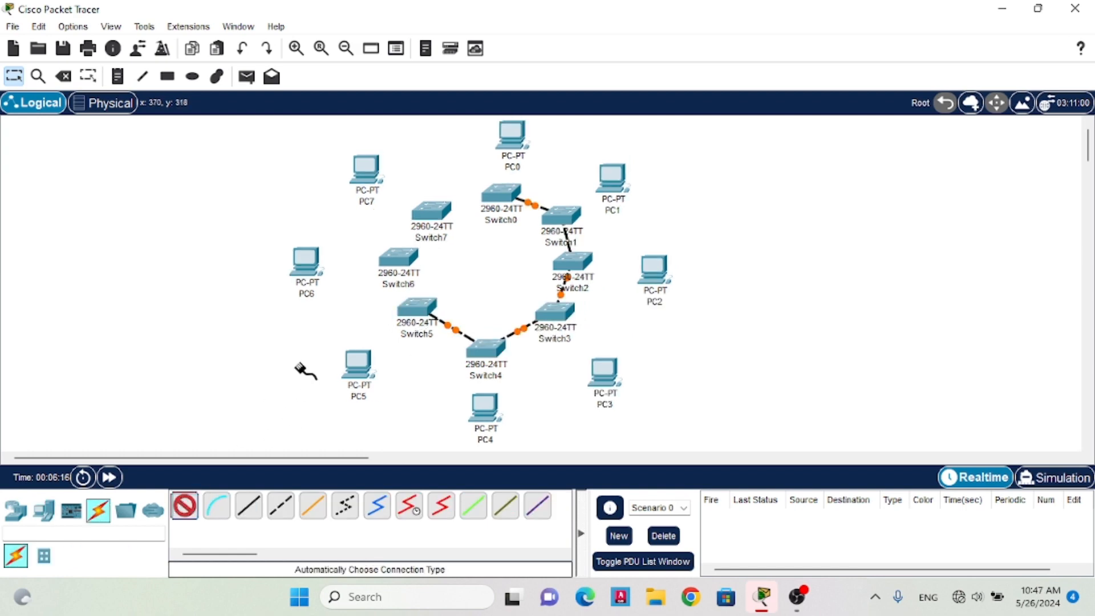
click(411, 302)
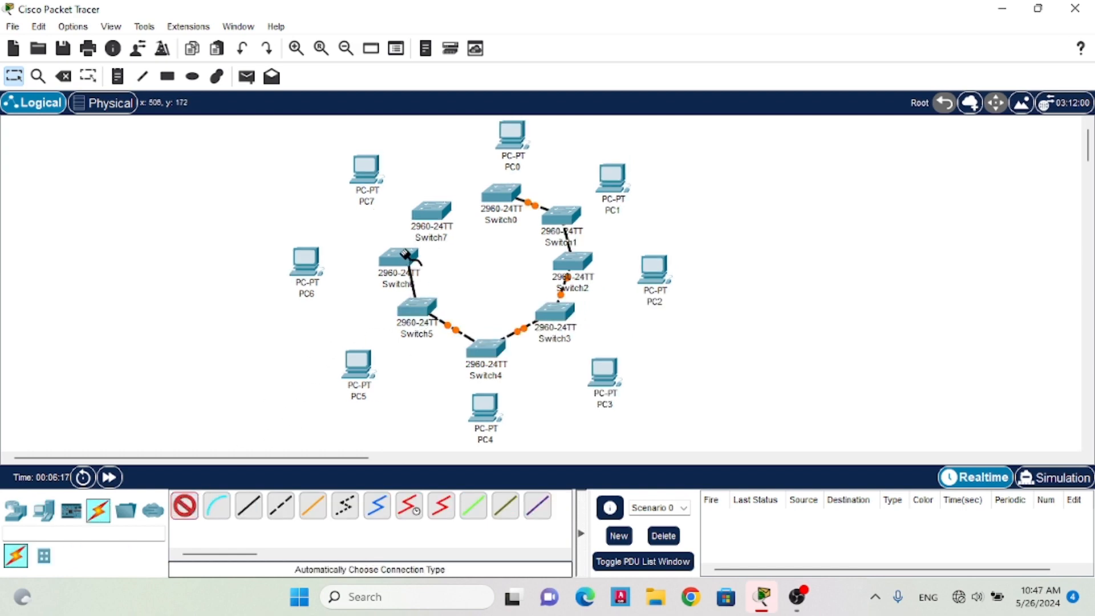
click(401, 259)
click(184, 505)
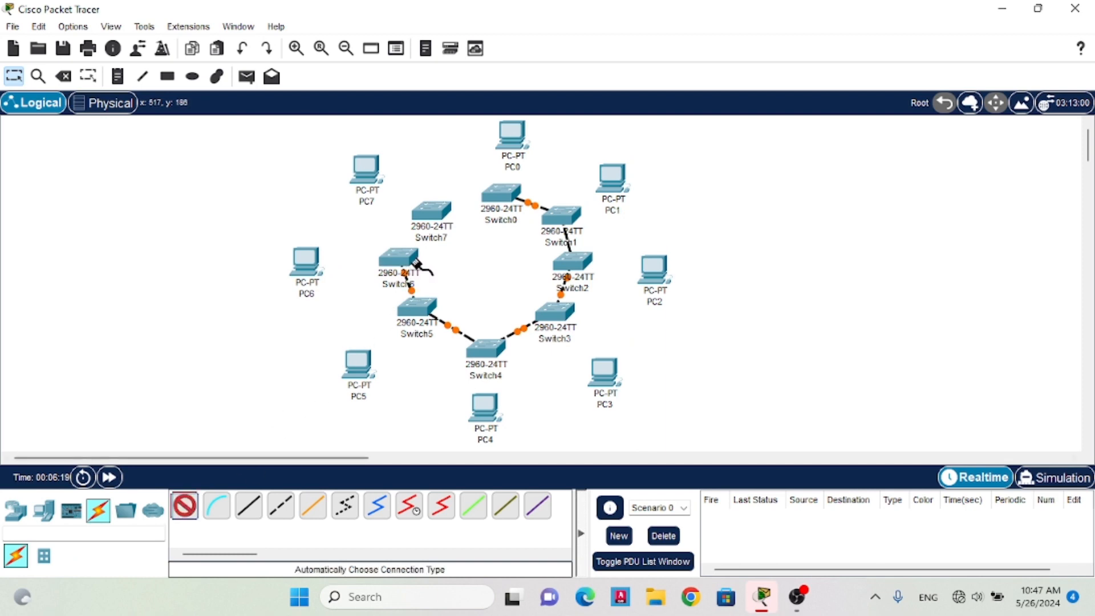
click(395, 259)
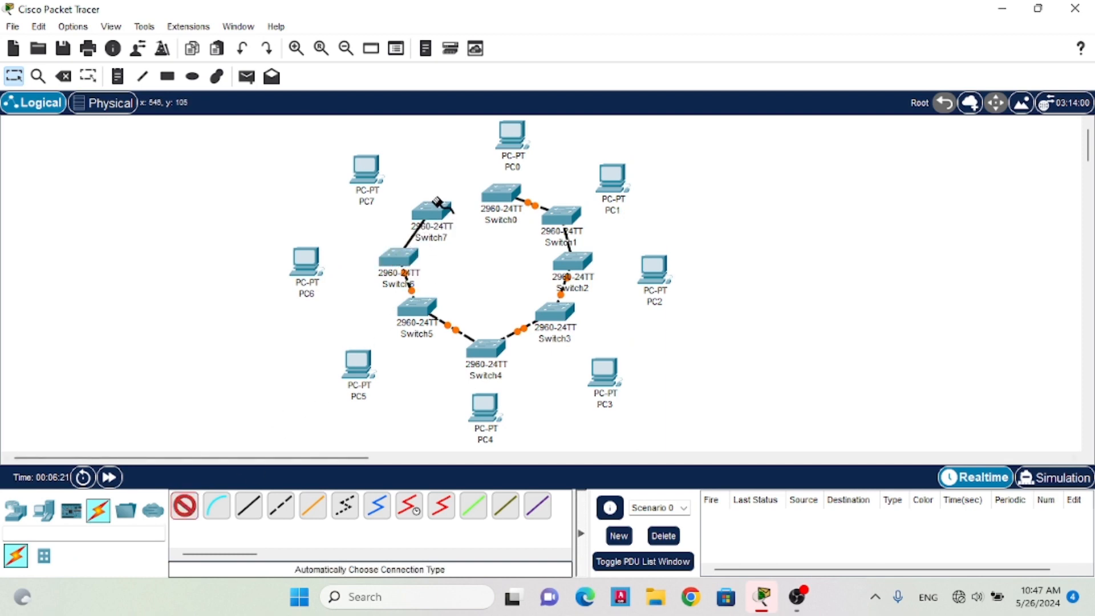
click(434, 211)
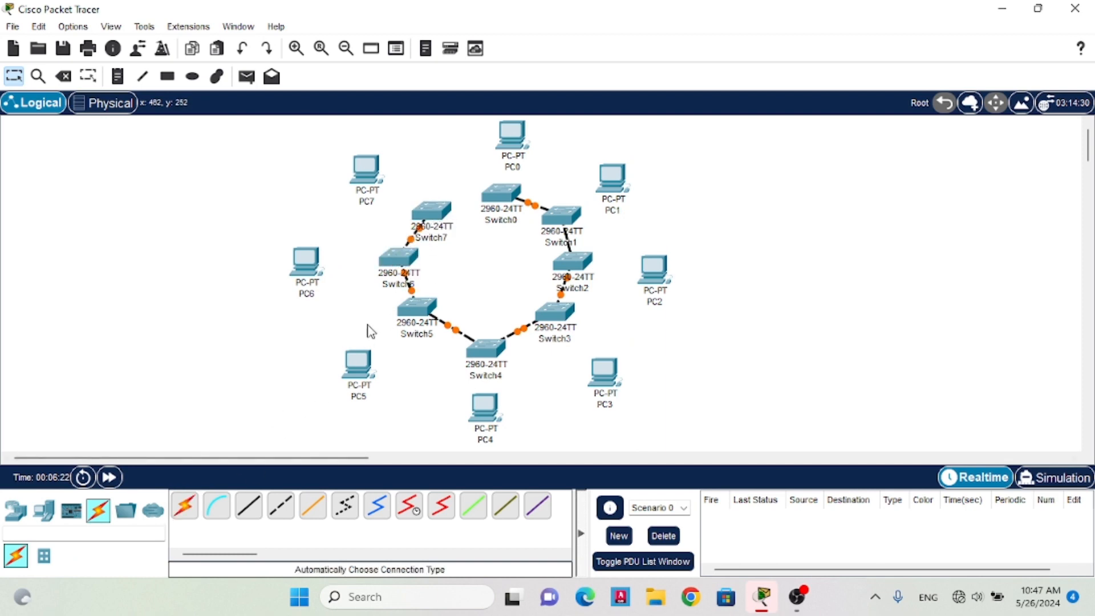
click(184, 505)
click(435, 209)
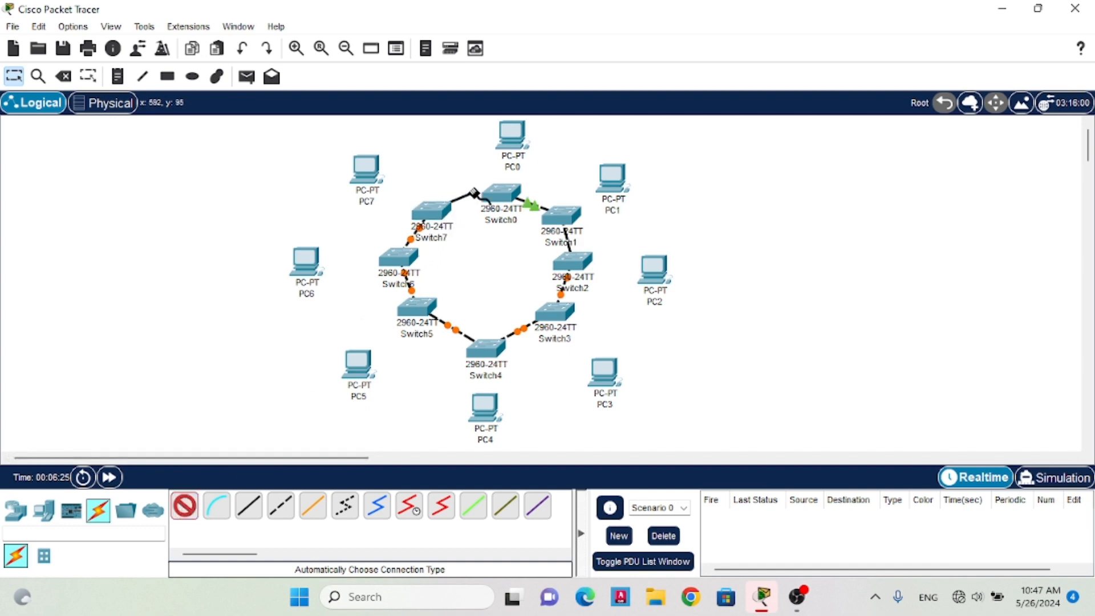
click(501, 194)
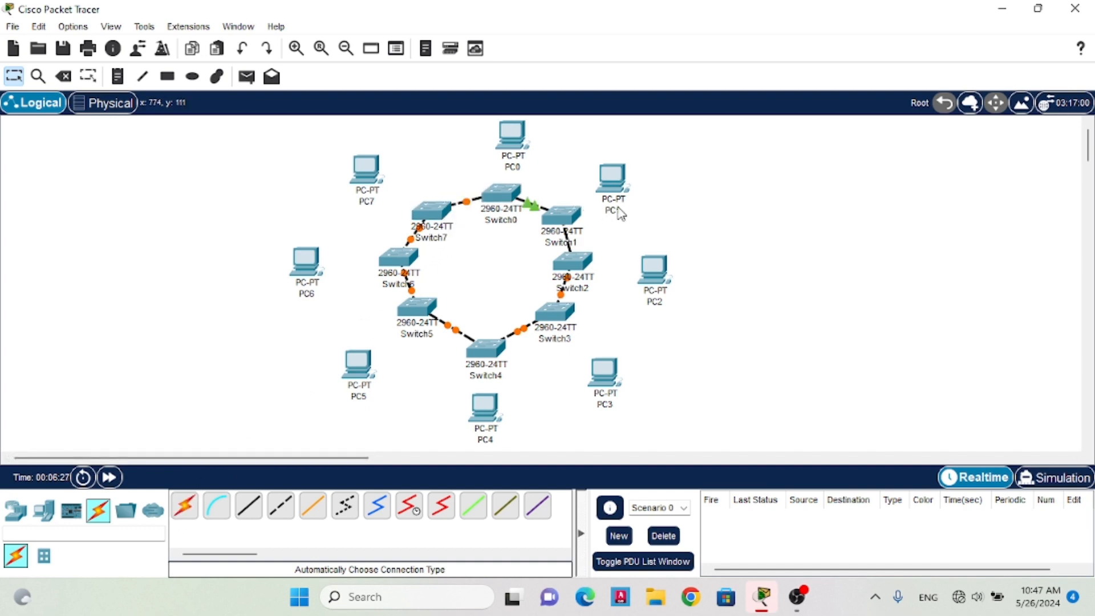
Connect PC0 to Switch0 and PC1 to Switch1 with automatically chosen cables
click(184, 506)
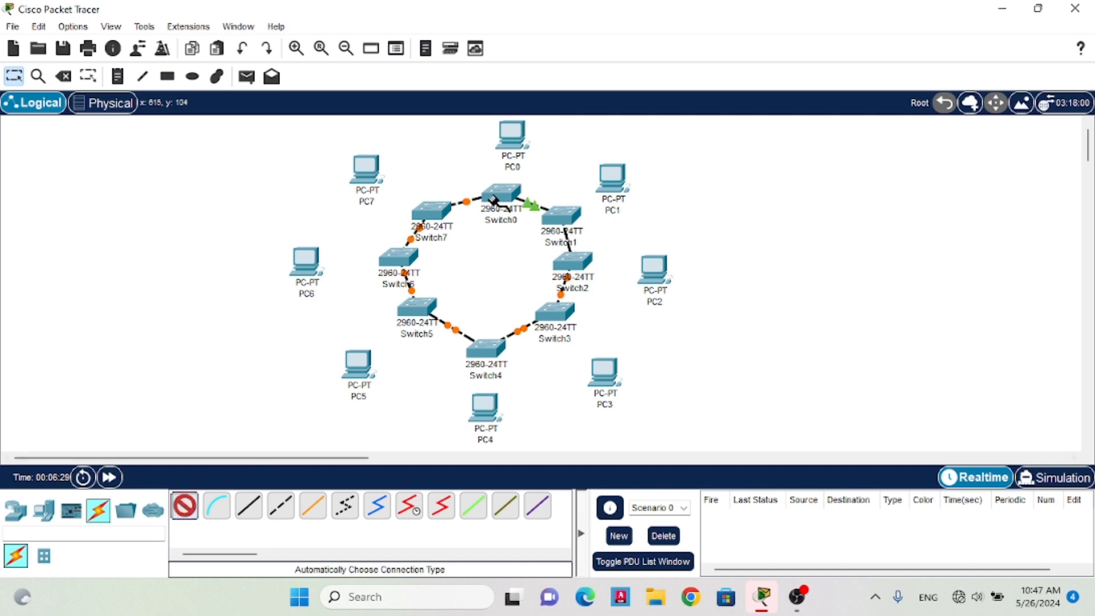
click(521, 140)
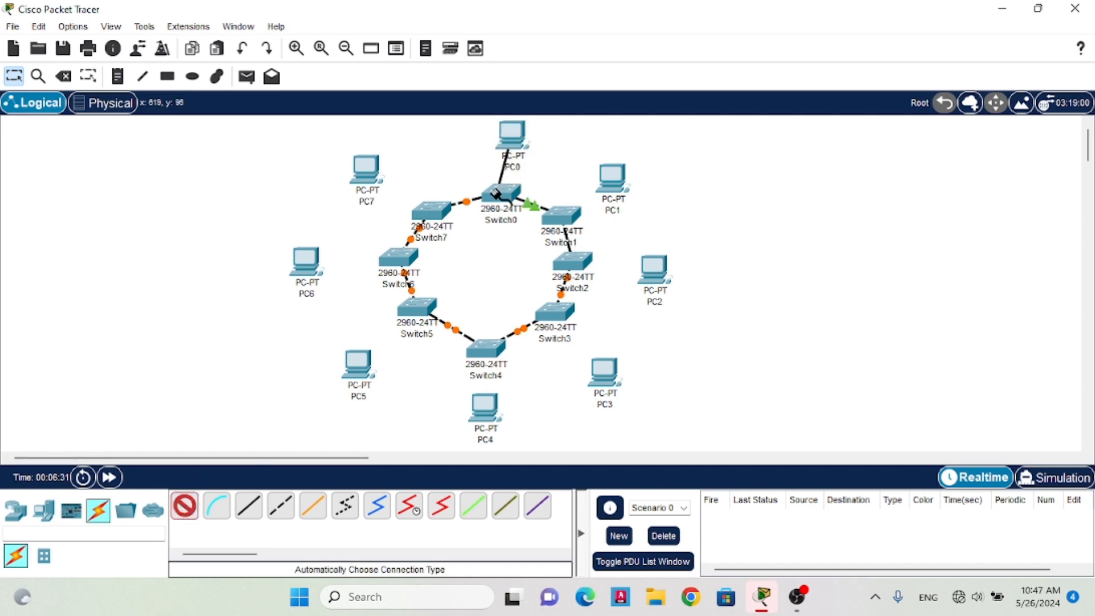
click(495, 193)
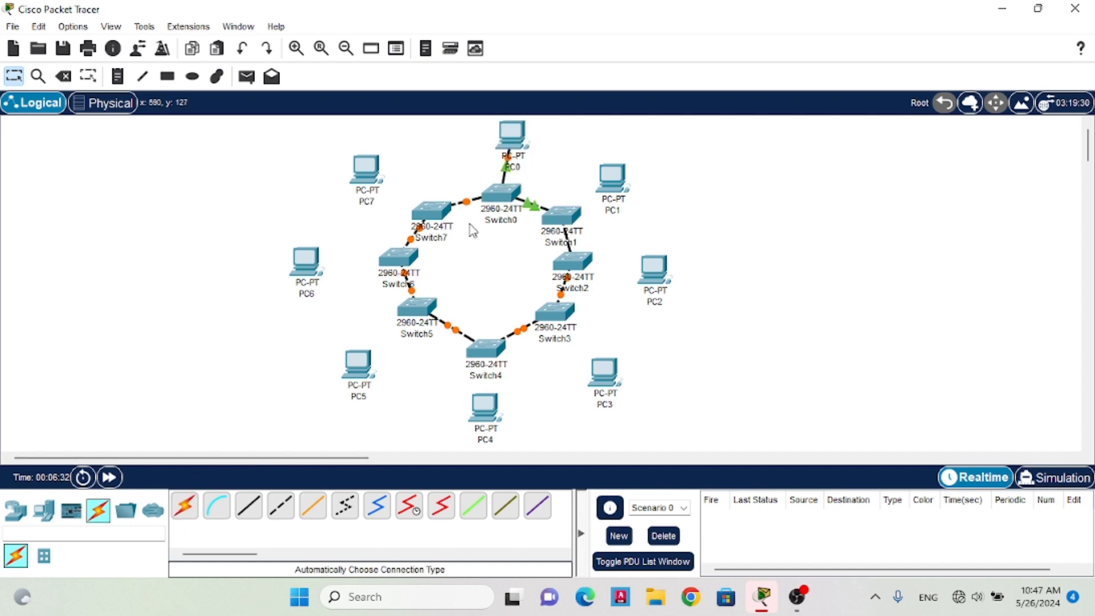
click(184, 506)
click(621, 179)
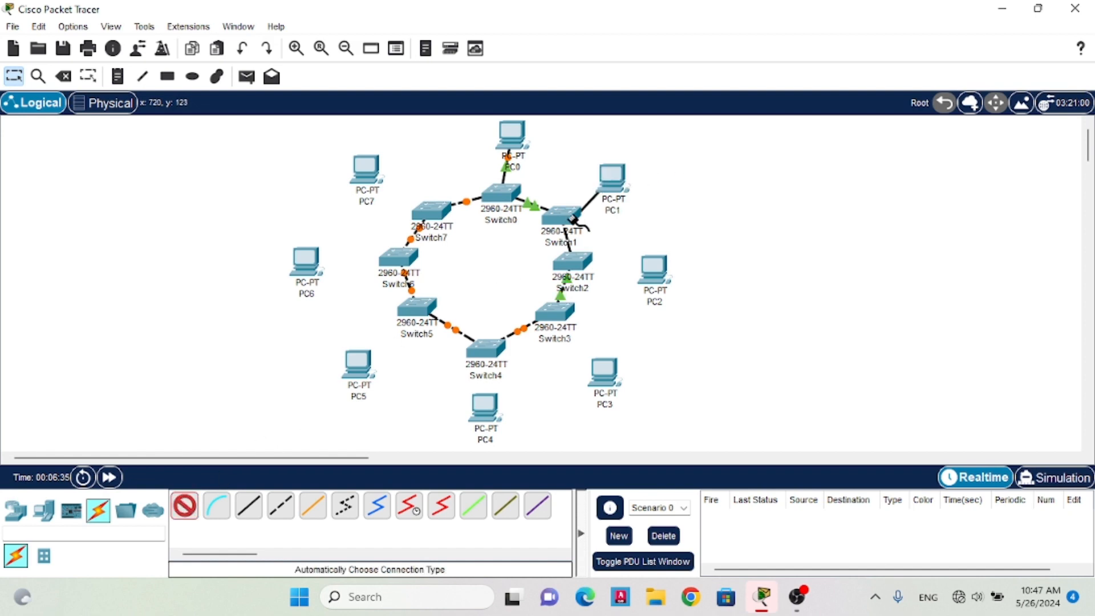
click(569, 220)
Connect PC2 to Switch2 and PC3 to Switch3 with automatically chosen cables
click(184, 506)
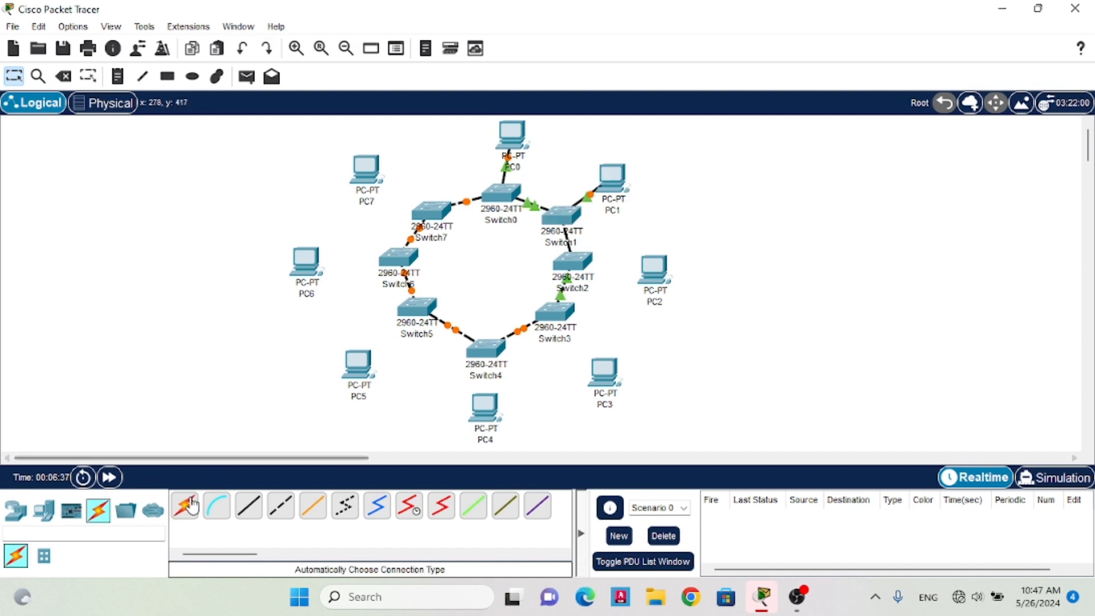
click(661, 276)
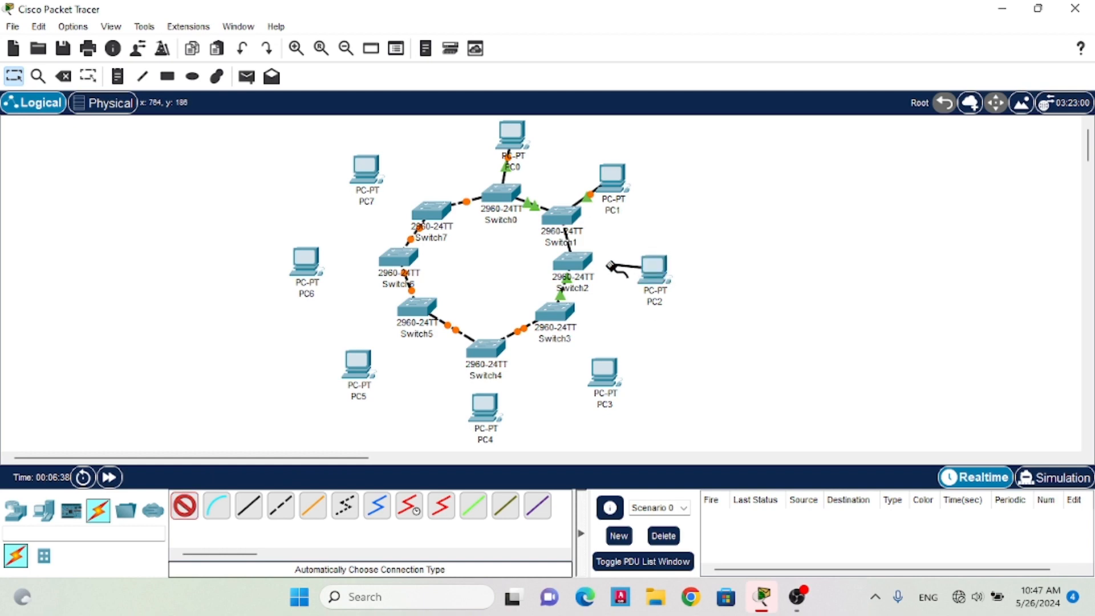
click(582, 263)
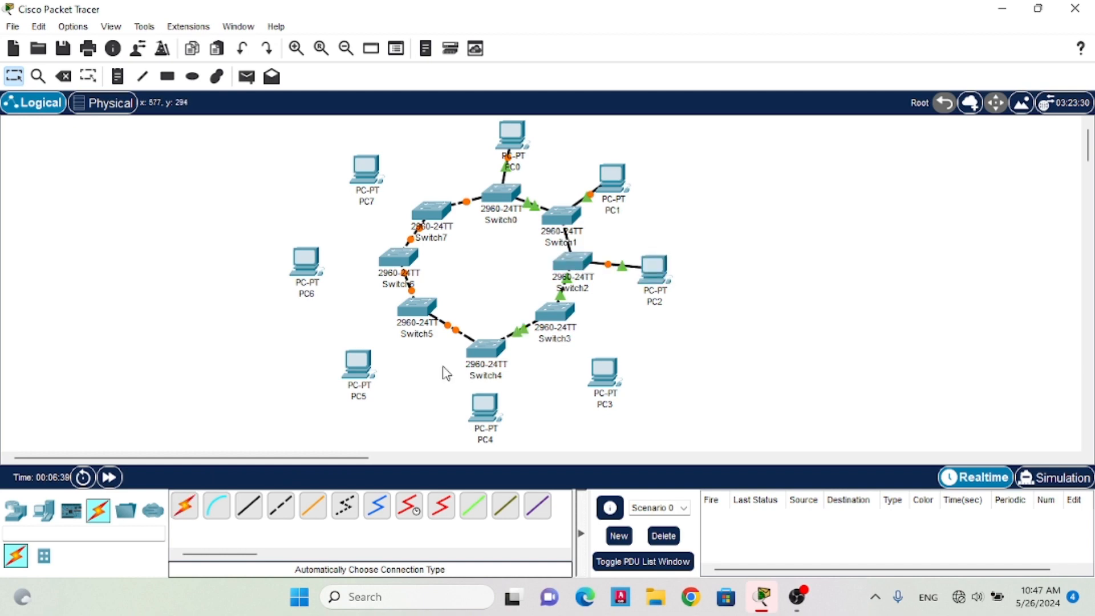
click(185, 506)
click(602, 370)
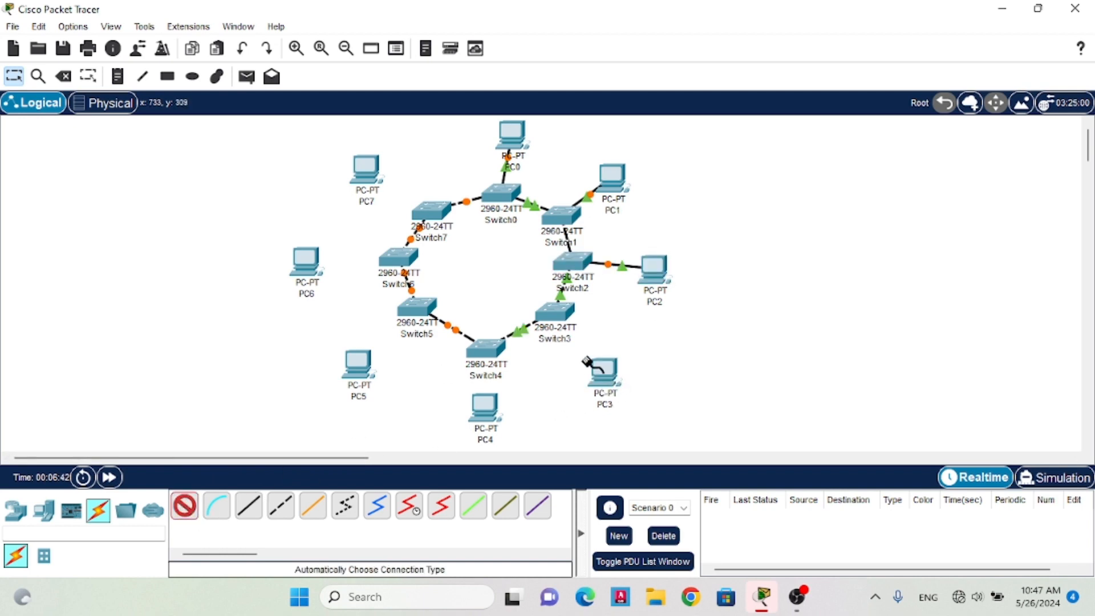
click(556, 316)
Connect PC4 to Switch4 and PC5 to Switch5 with automatically chosen cables
click(185, 506)
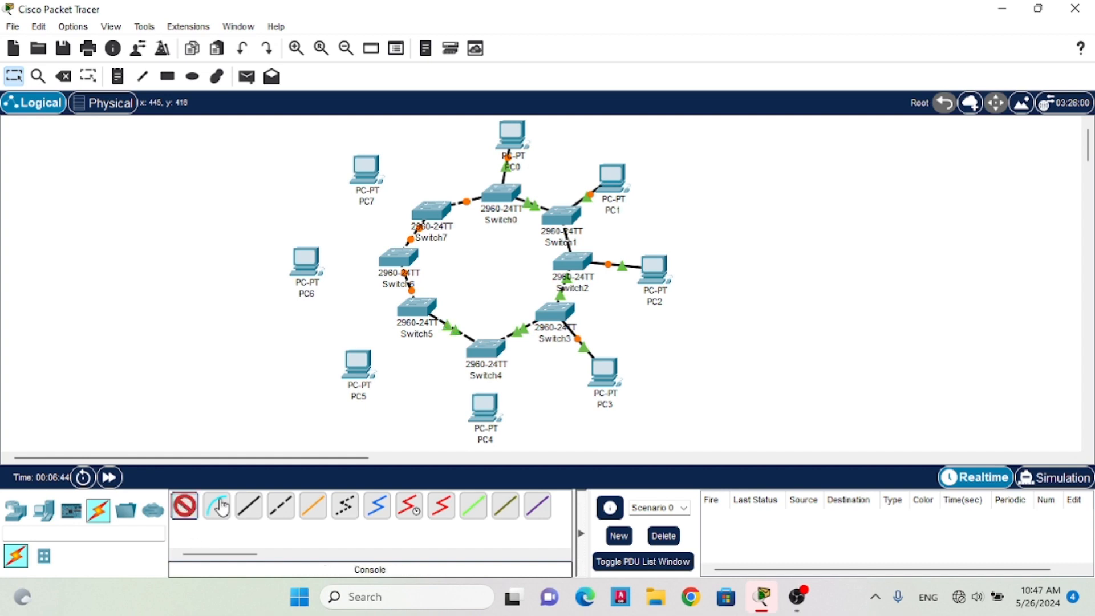
click(485, 412)
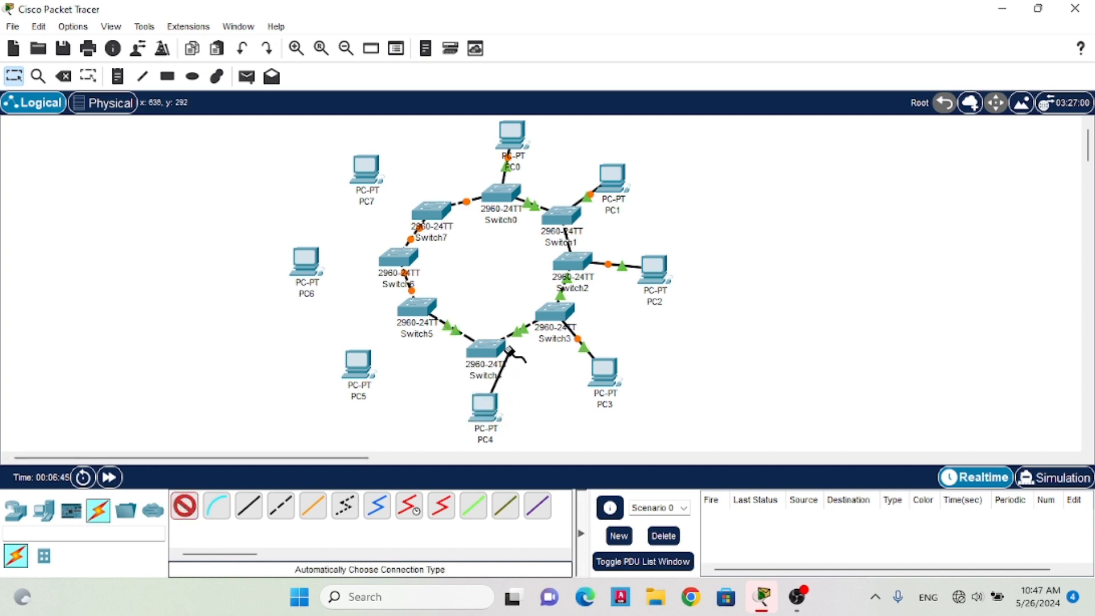
click(485, 346)
click(184, 505)
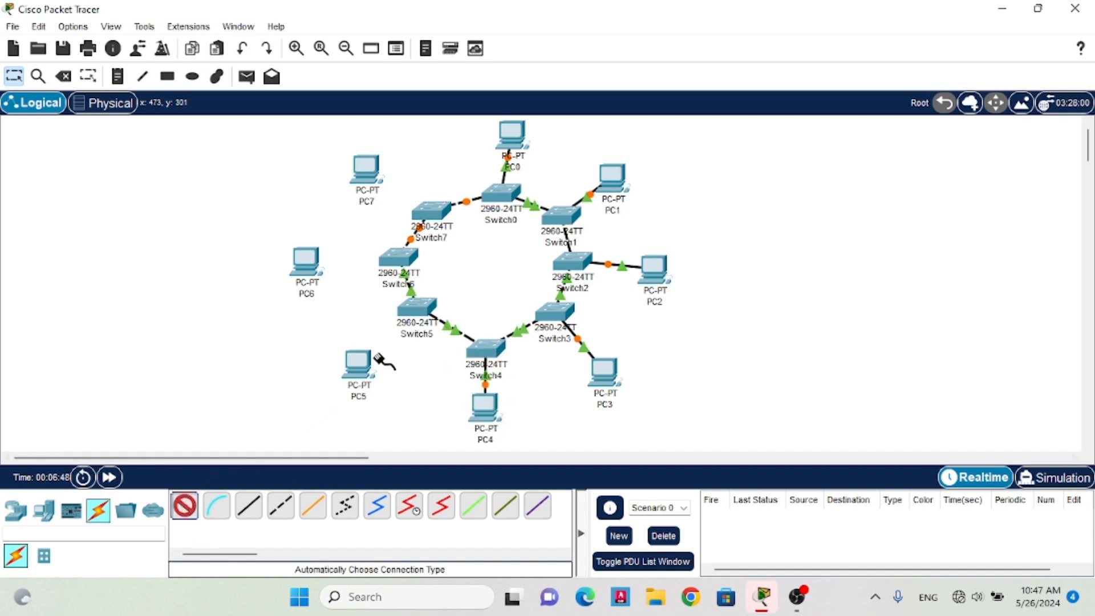
click(358, 365)
click(415, 309)
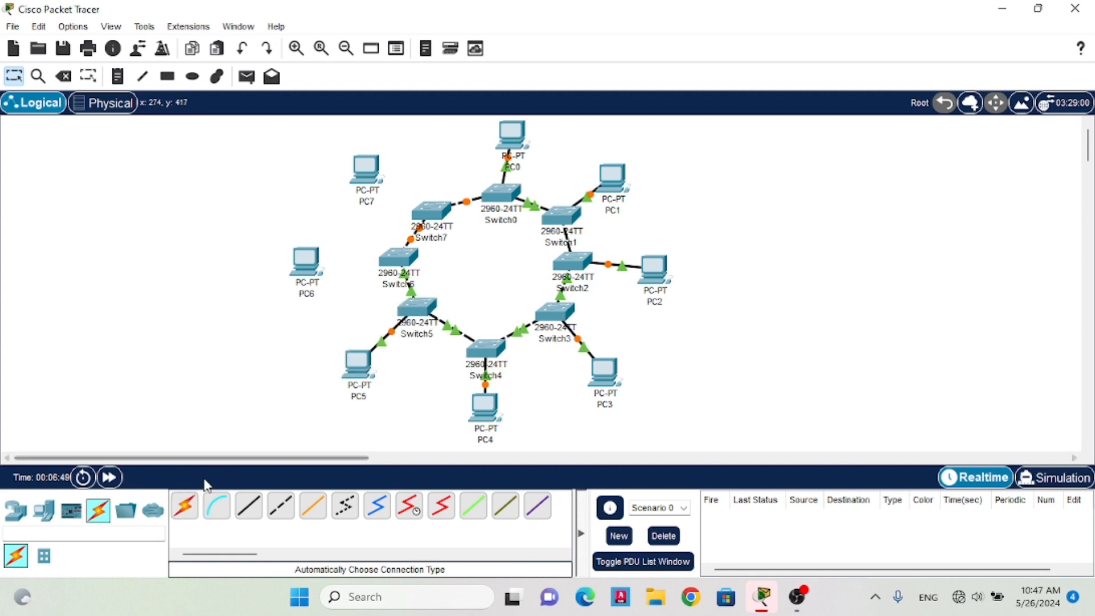
Connect PC6 to Switch6 and PC7 to Switch7 with automatically chosen cables
click(184, 505)
click(308, 266)
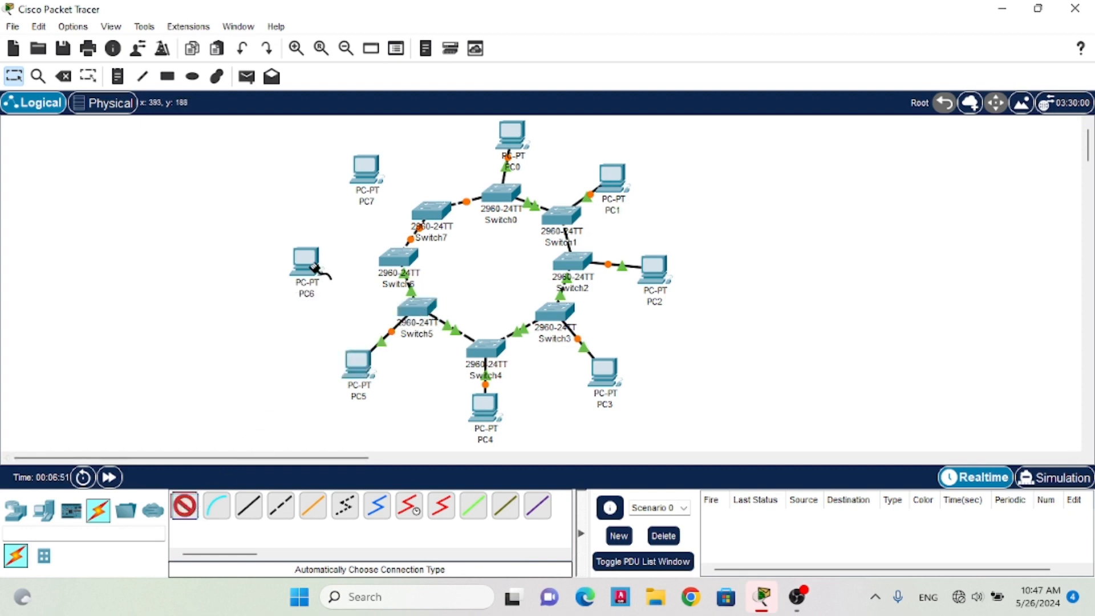
click(389, 268)
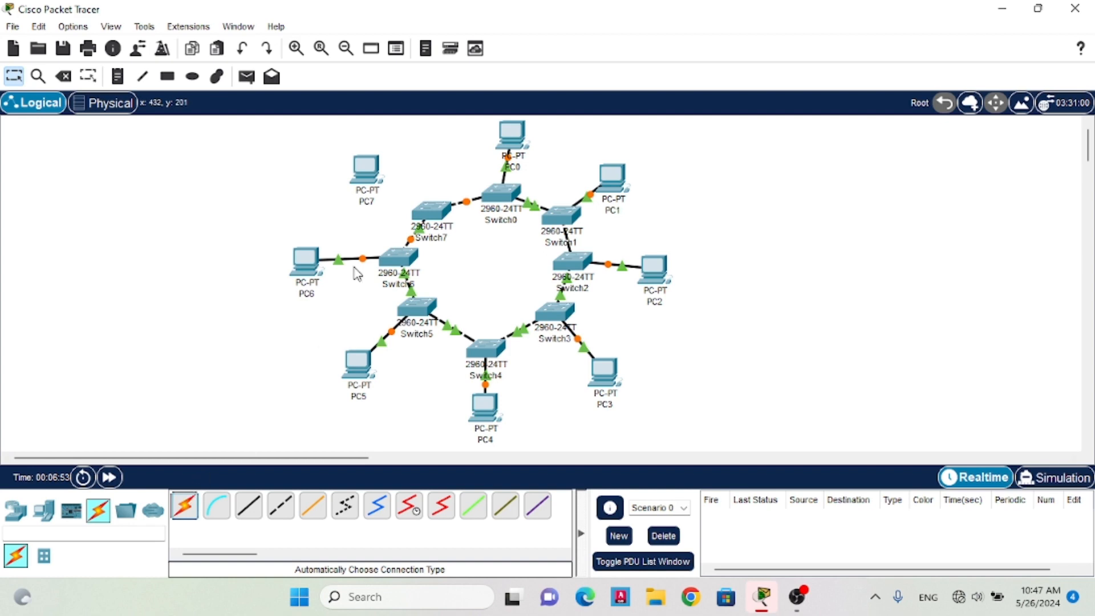
click(185, 506)
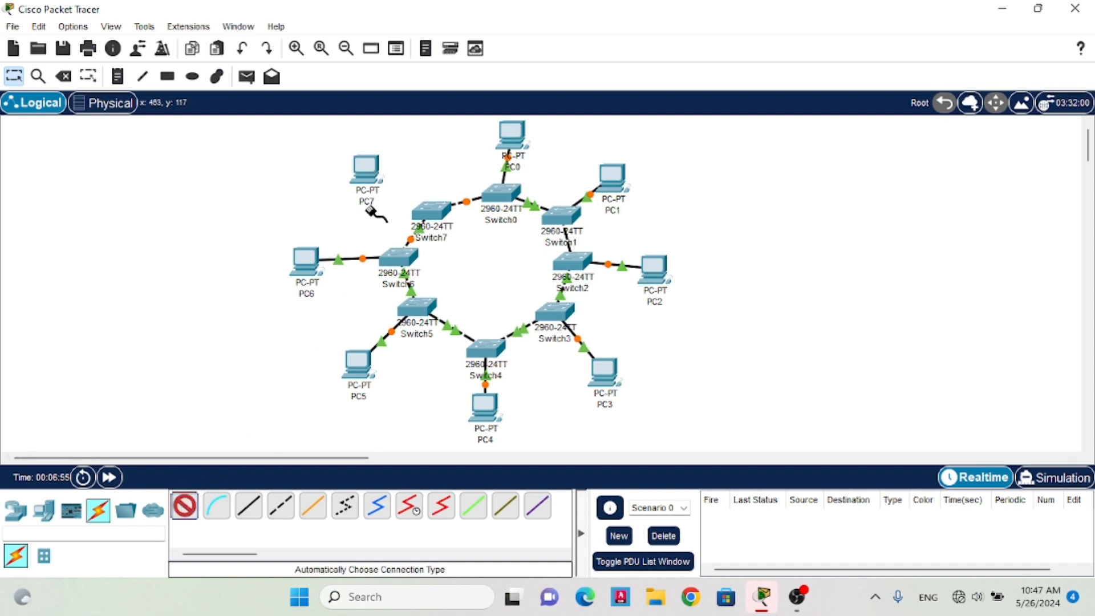
click(366, 171)
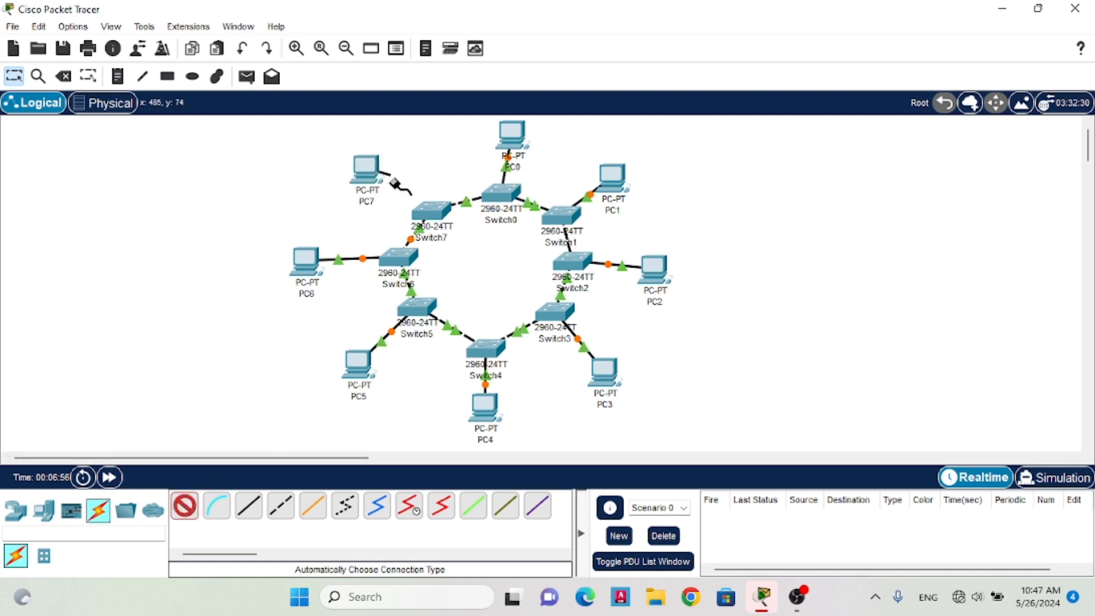
click(425, 212)
Assign the static IPv4 address 192.168.1.1 to PC0 and close its configuration
mouse_move(497, 192)
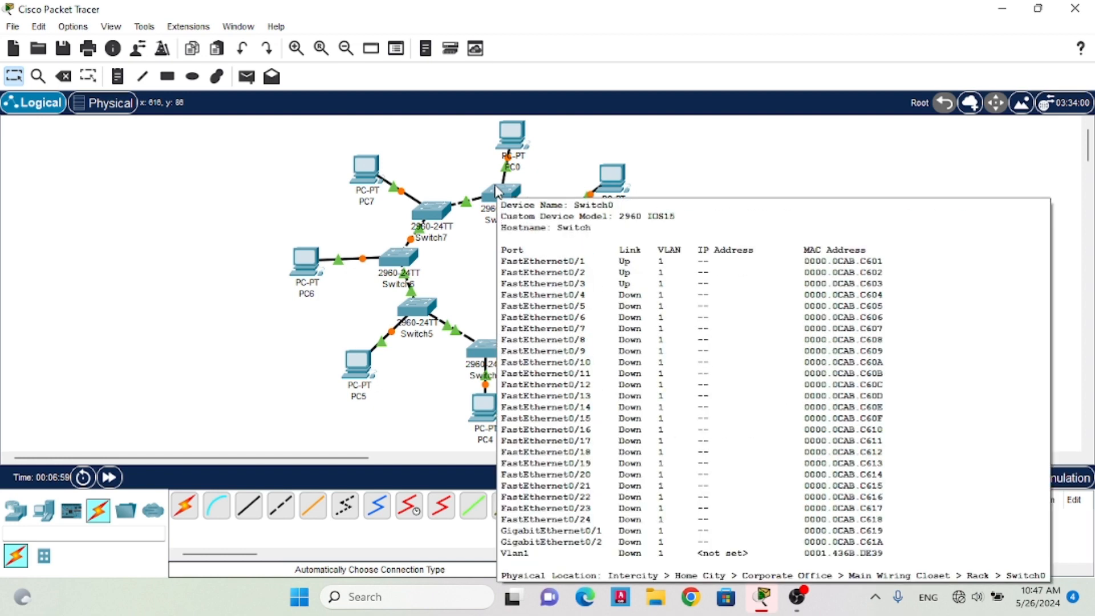
click(509, 136)
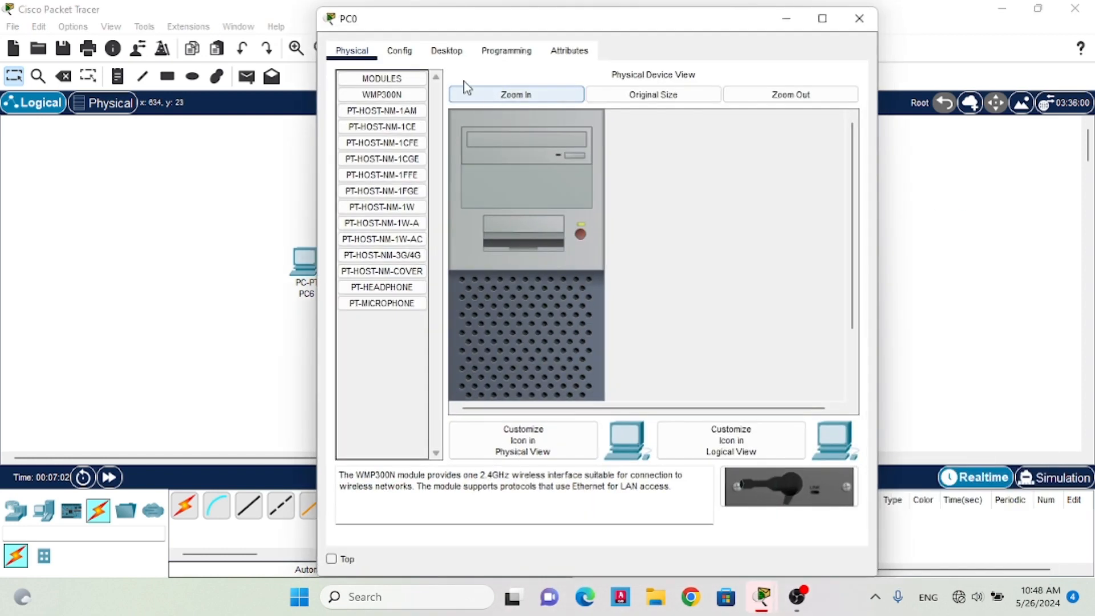
click(441, 52)
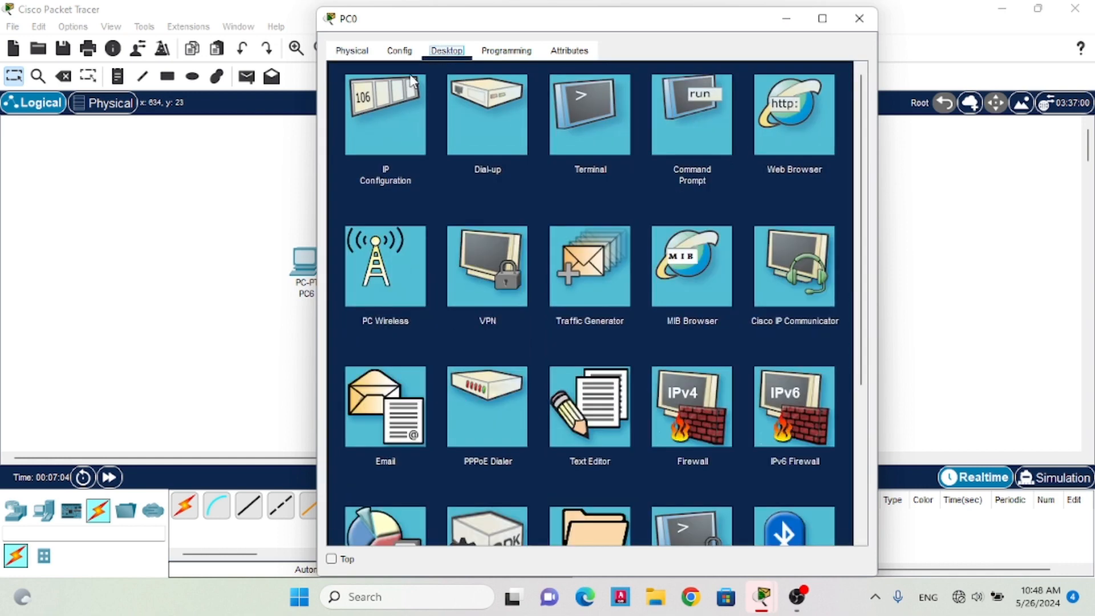
click(392, 114)
click(557, 160)
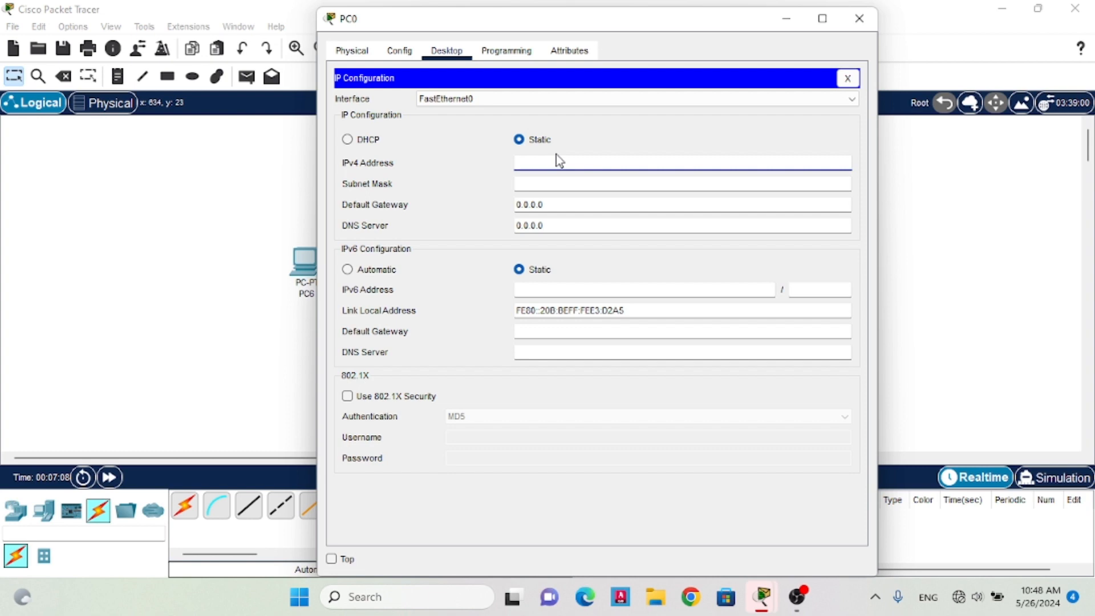
text(192.168.1.1)
click(869, 11)
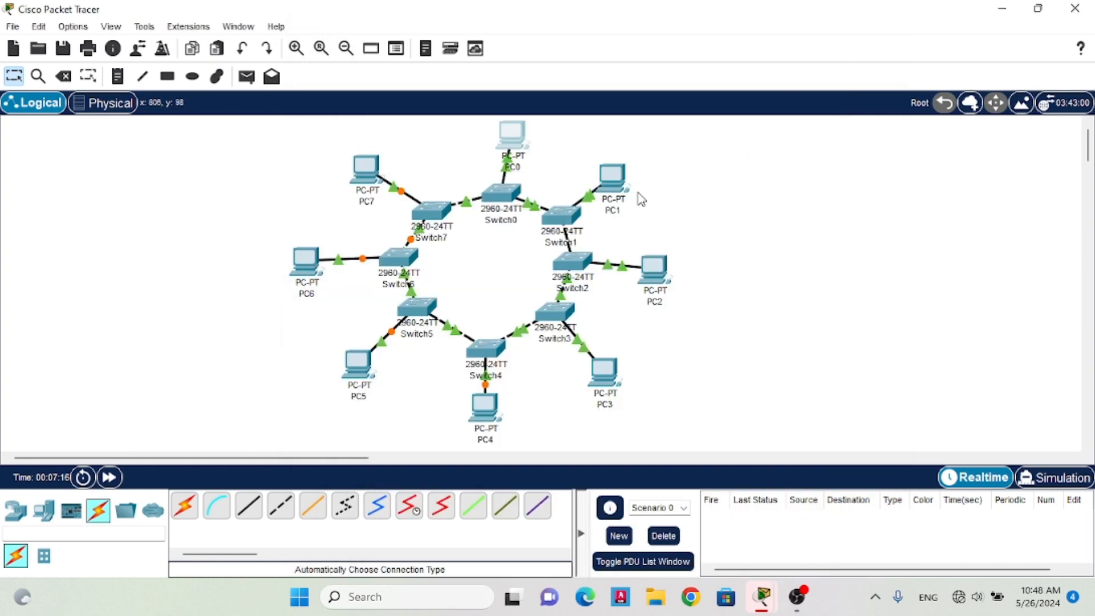
Assign the static IPv4 address 192.168.1.2 to PC1 and close its configuration
click(617, 191)
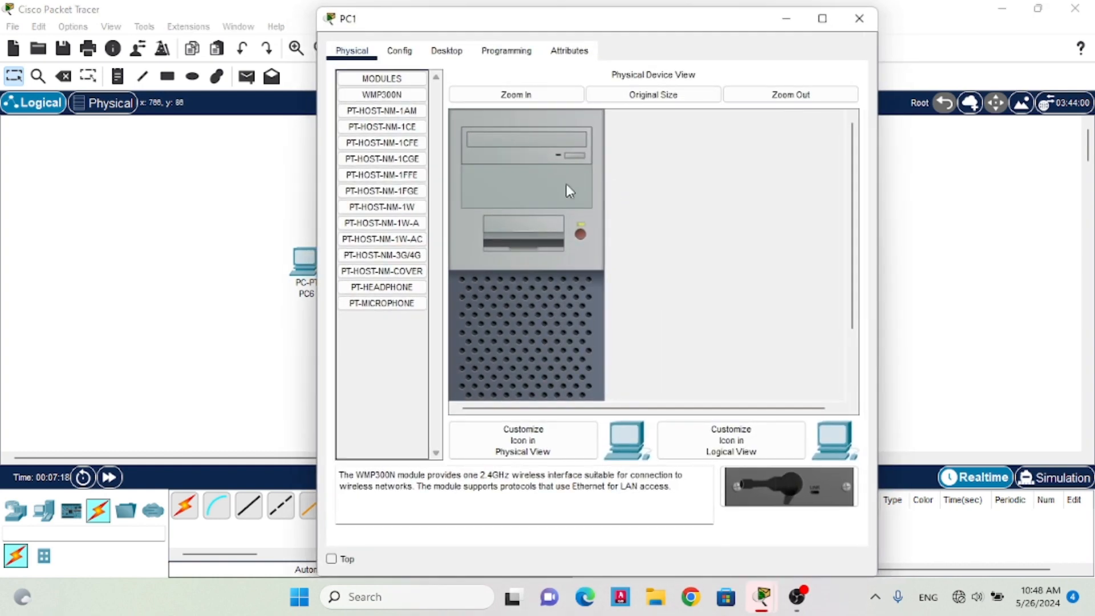
click(447, 50)
click(411, 118)
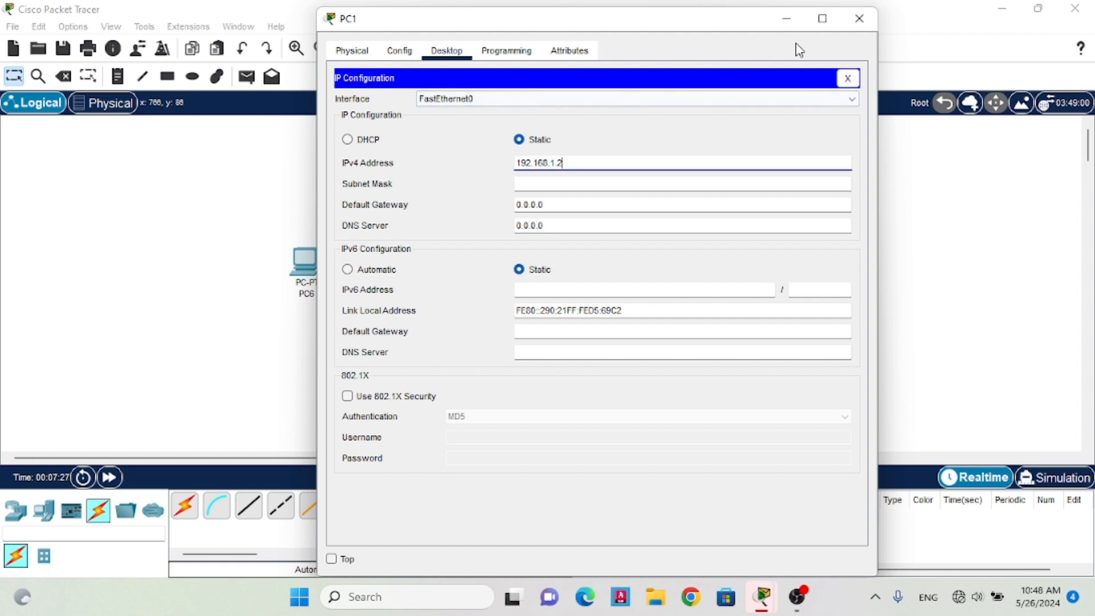
click(860, 18)
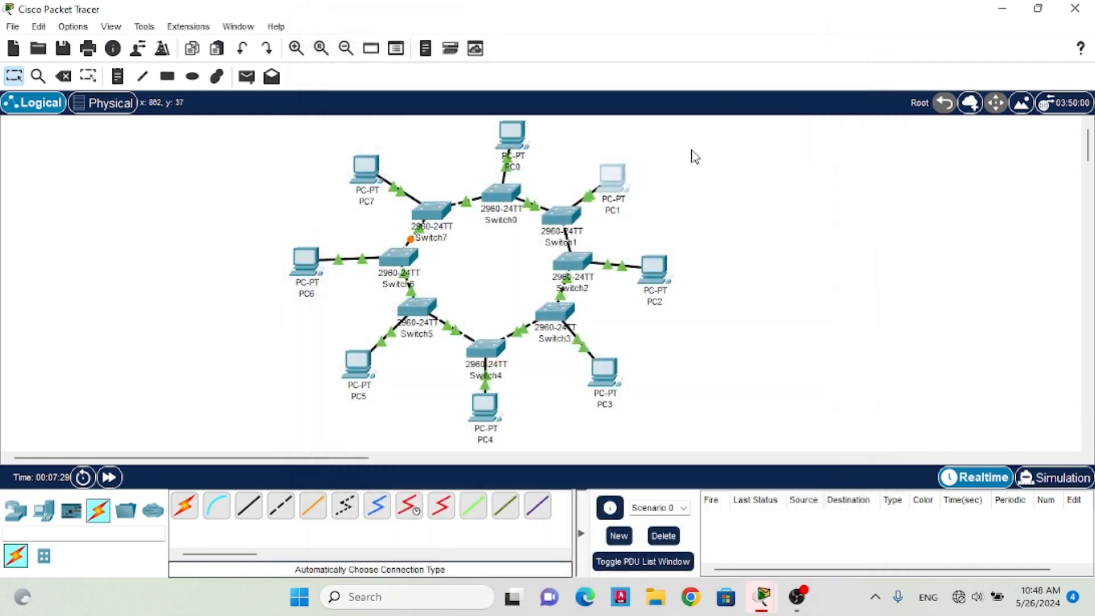
Open the IP configuration of PC2
click(654, 272)
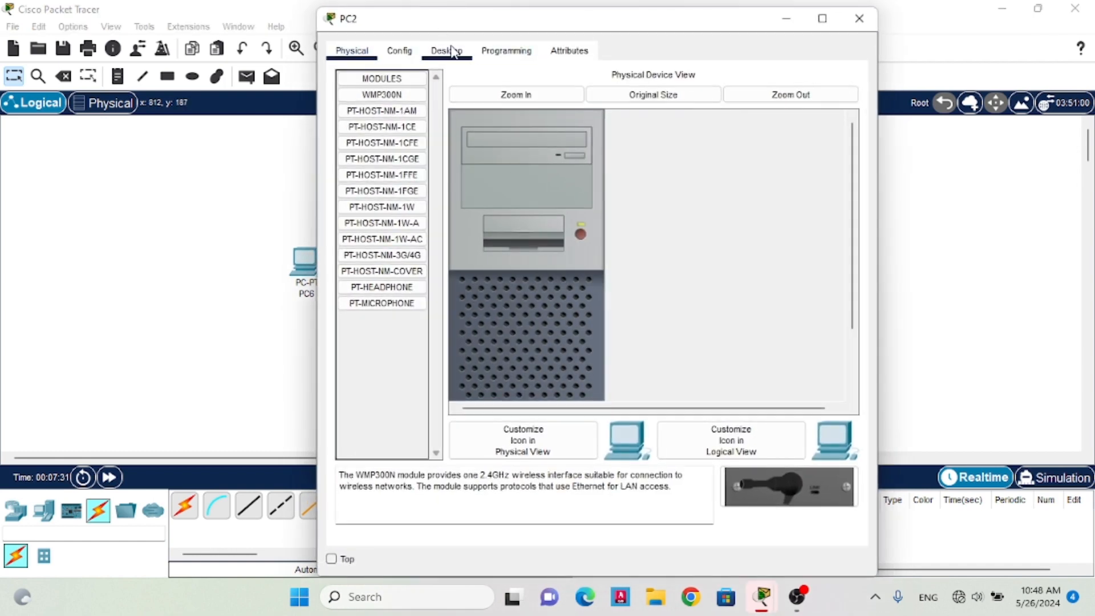
click(450, 50)
click(383, 123)
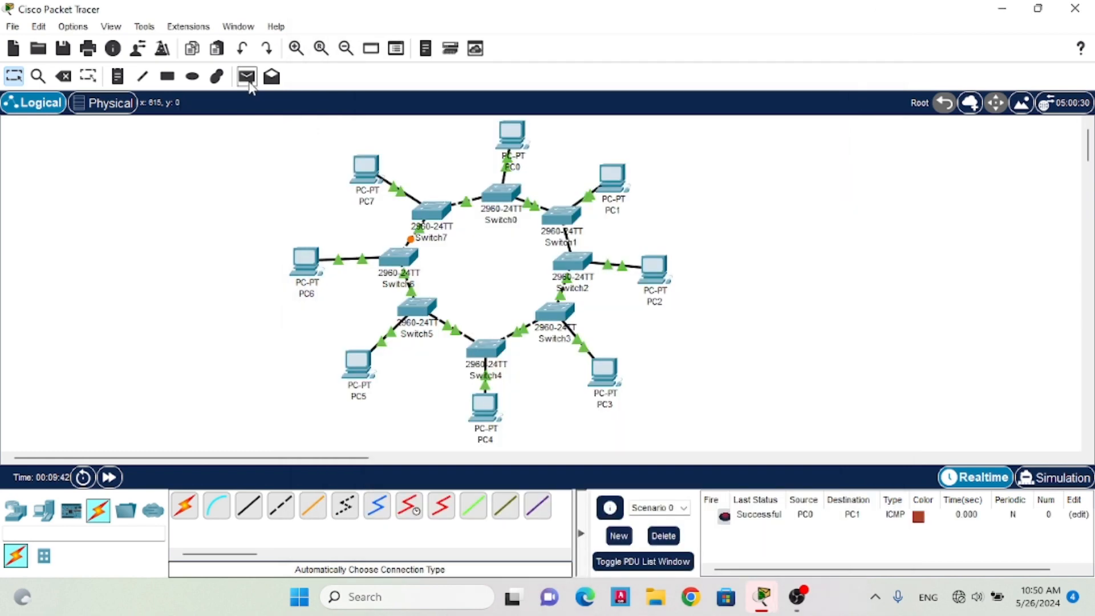
Send one simple PDU from PC7 to PC3 and another from PC6 to PC2 to test the ring
click(249, 81)
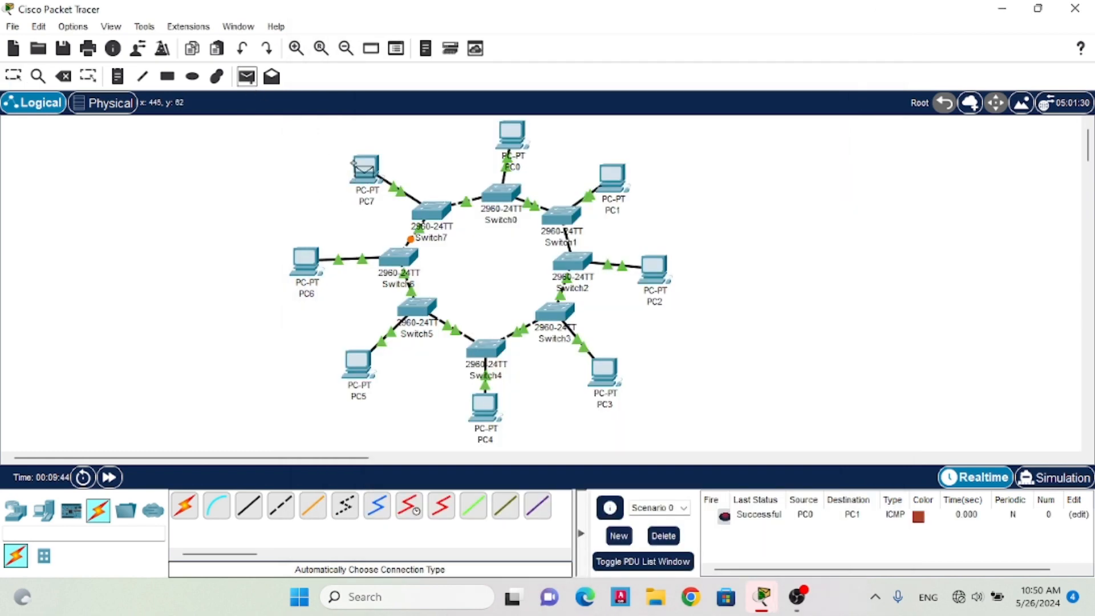
click(354, 164)
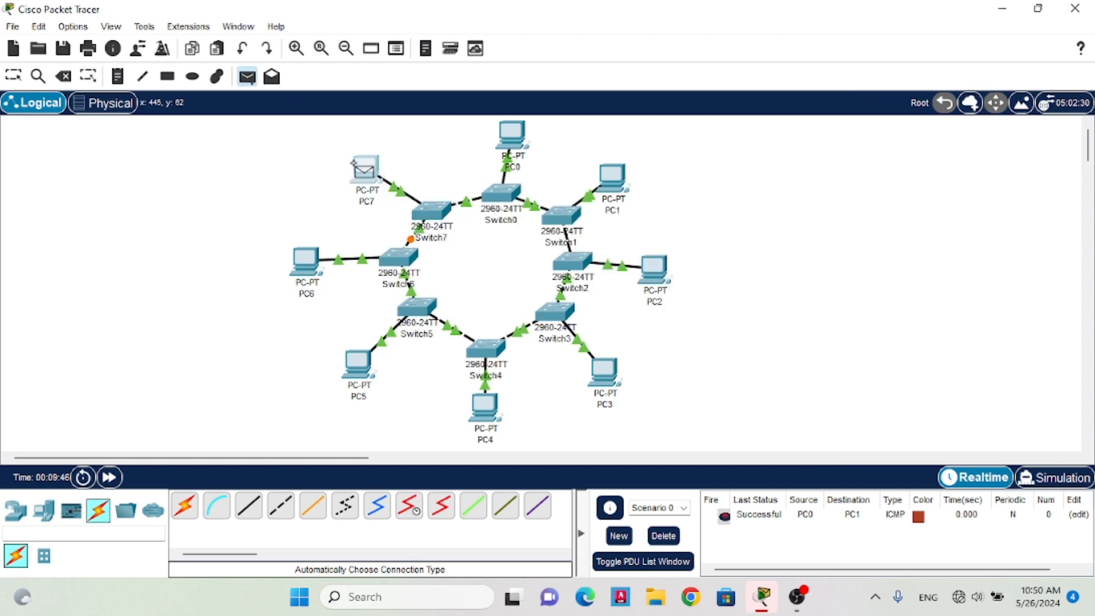
click(598, 377)
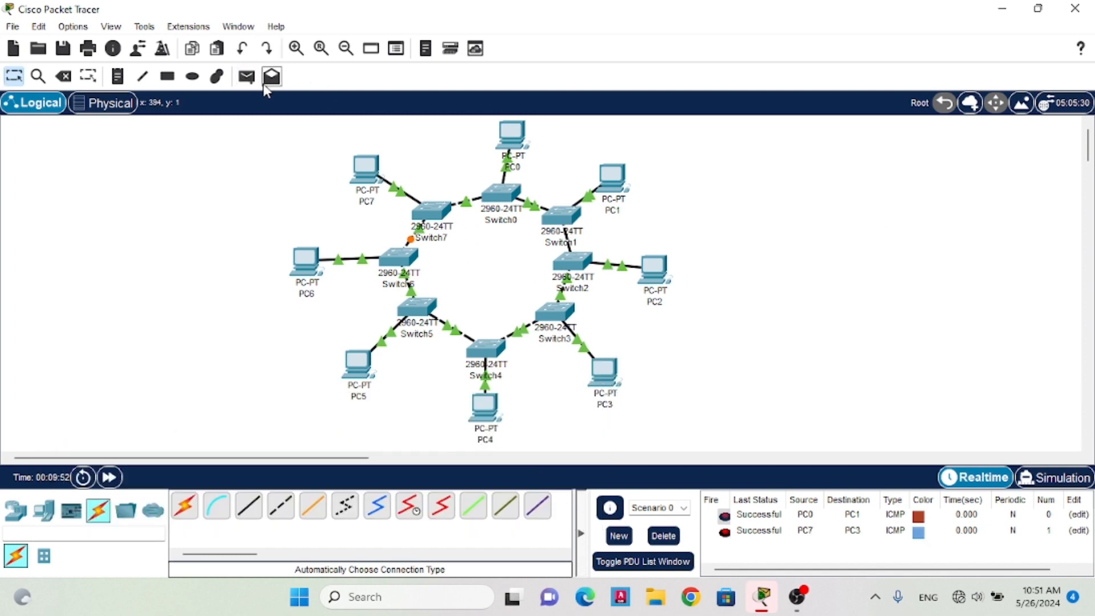
click(245, 78)
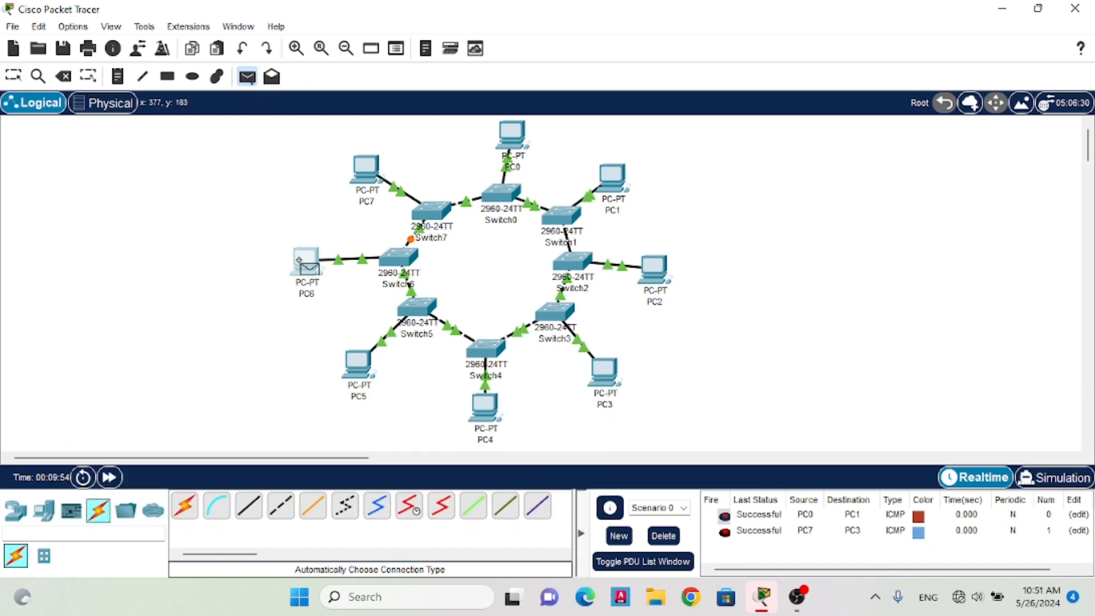
click(307, 262)
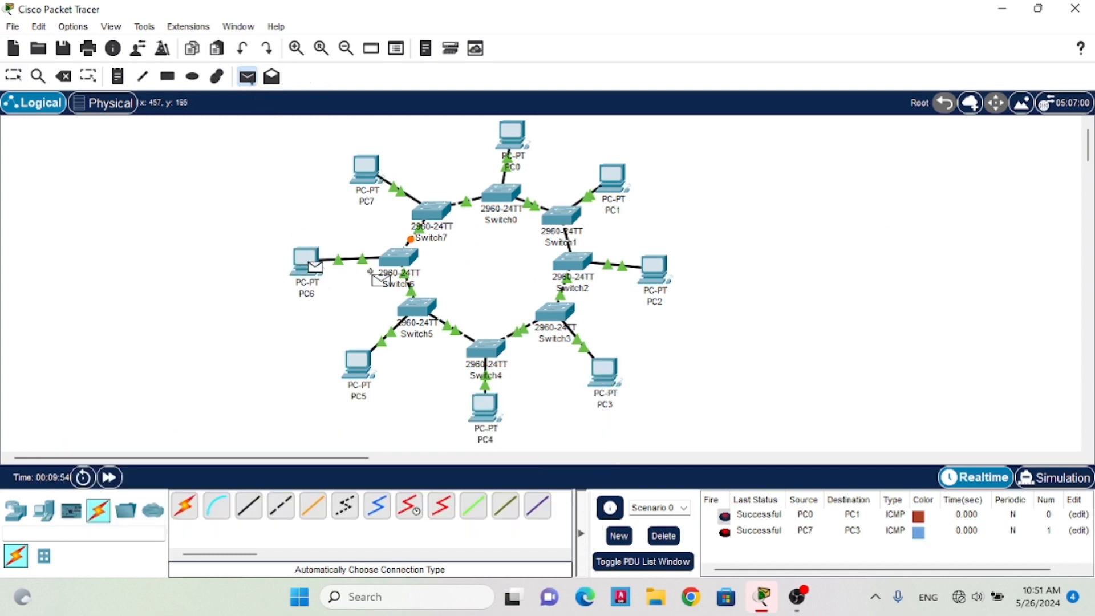
click(653, 267)
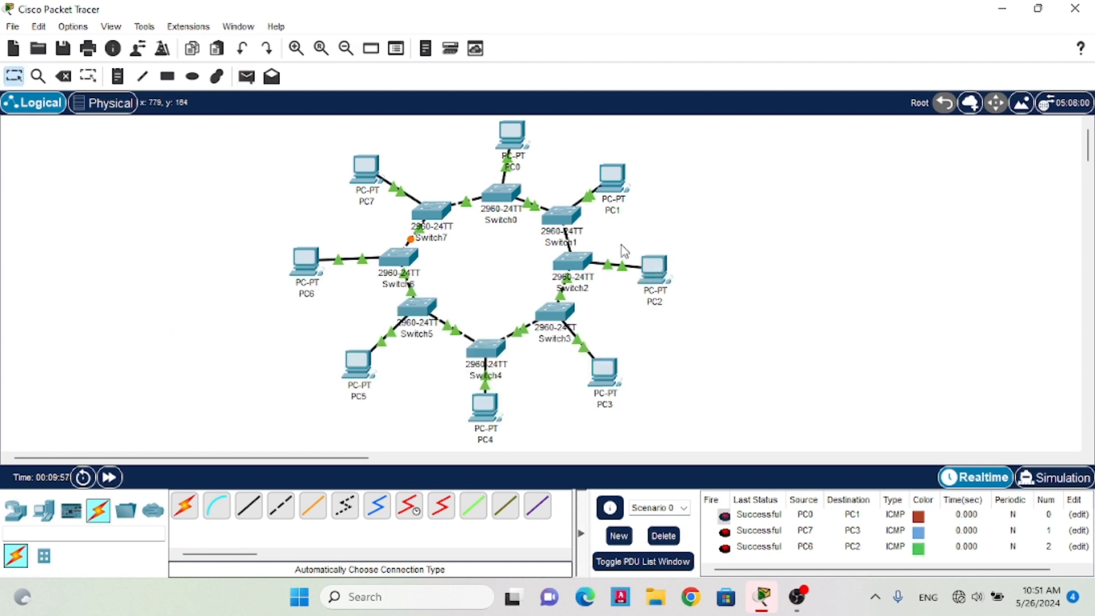
Send a simple PDU from PC5 to PC4 to test their connection across the ring
click(246, 78)
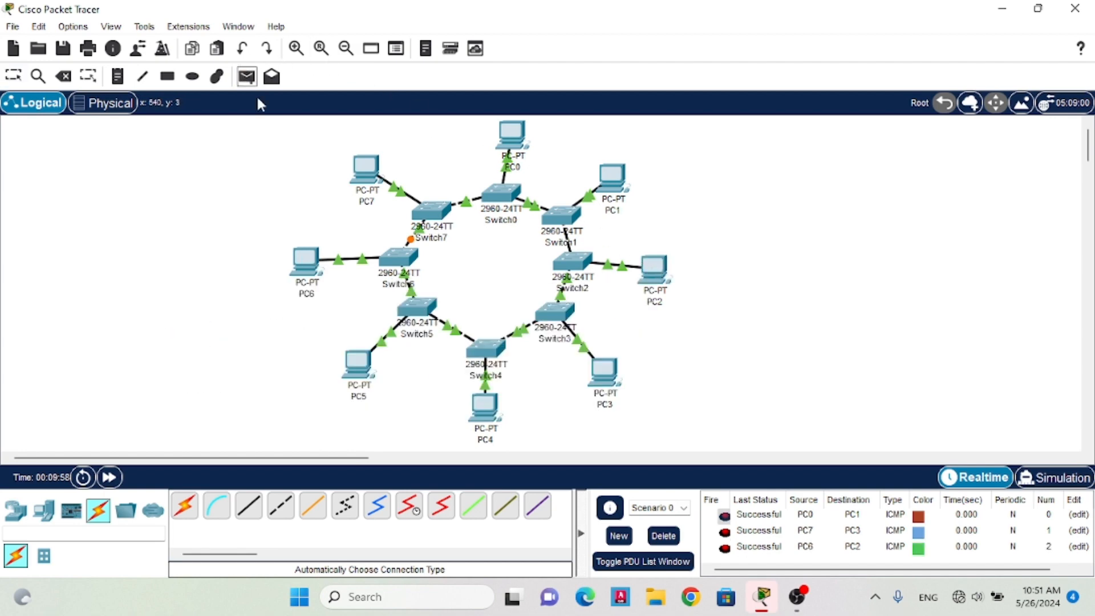
click(340, 368)
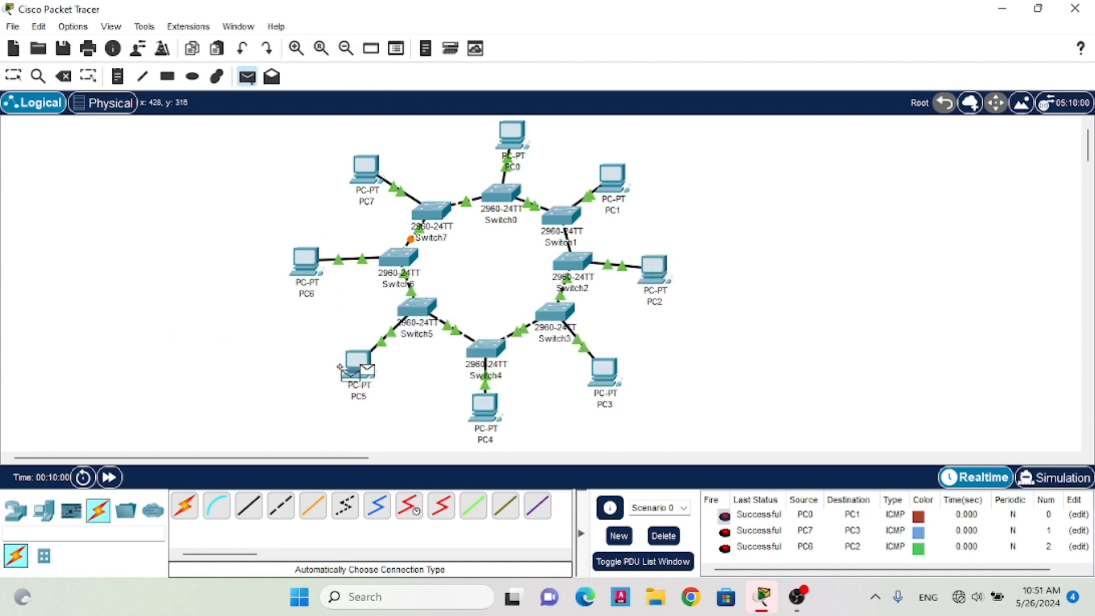
click(485, 399)
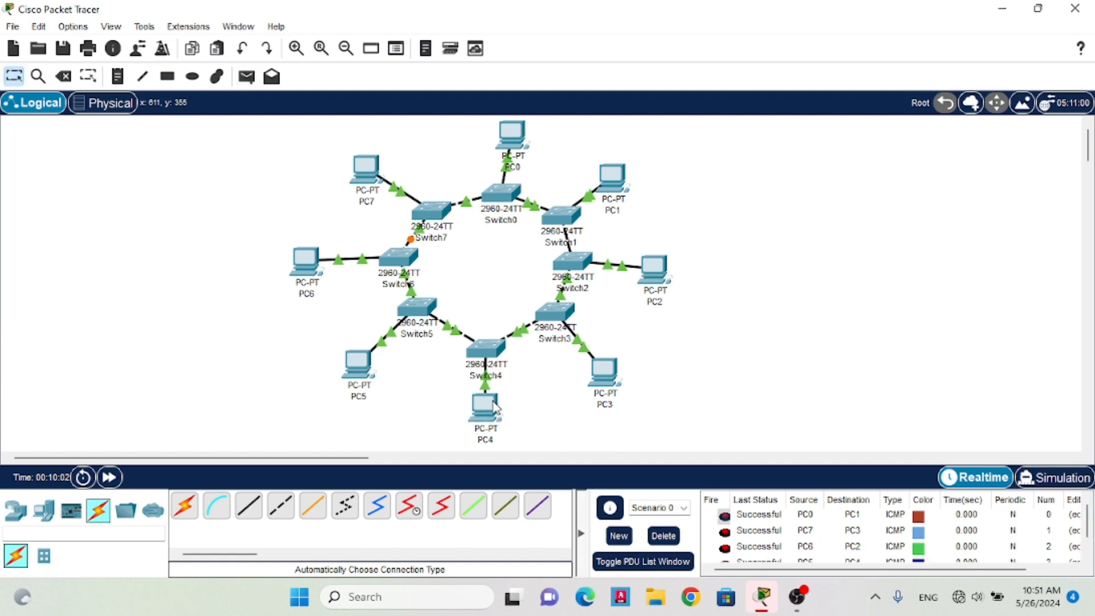
Play the ring's simple PDUs in simulation mode, check their statuses in the PDU list, and pause the playback
click(1063, 478)
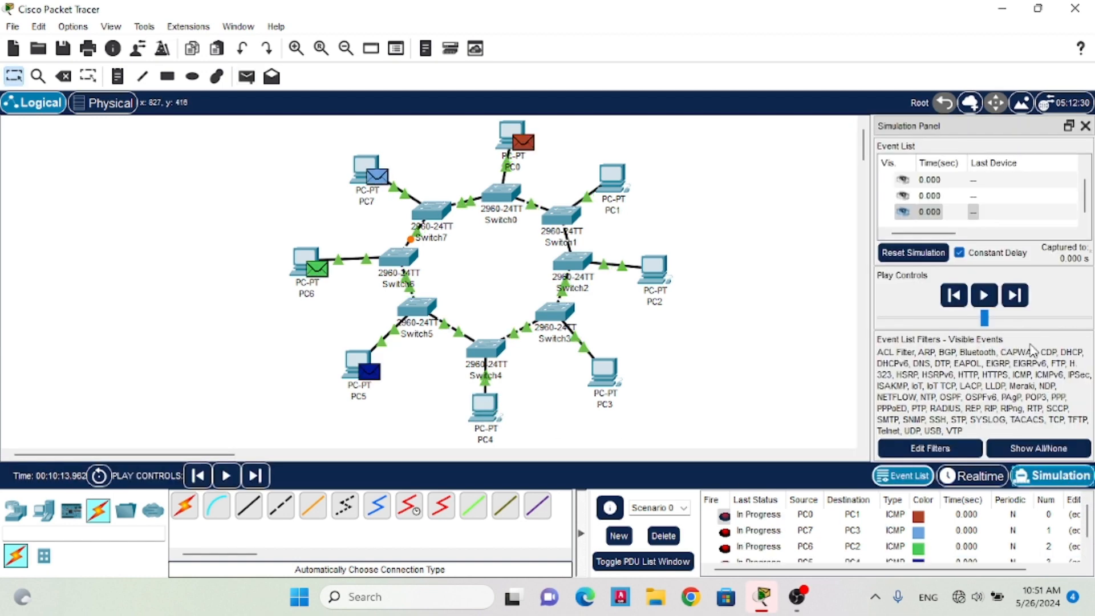
click(985, 296)
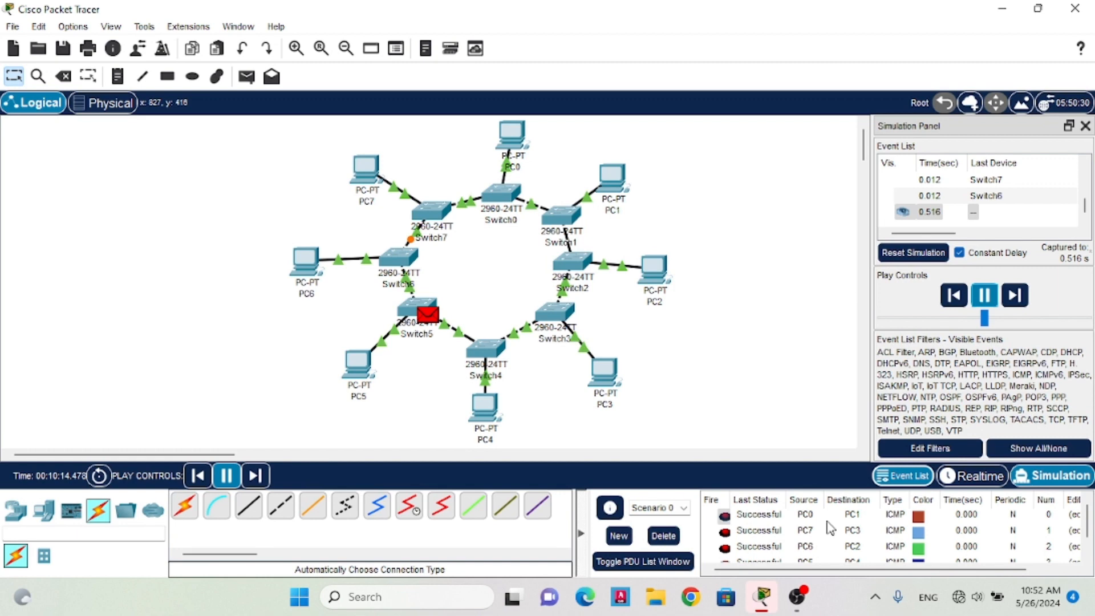
scroll(829, 527, down, 1)
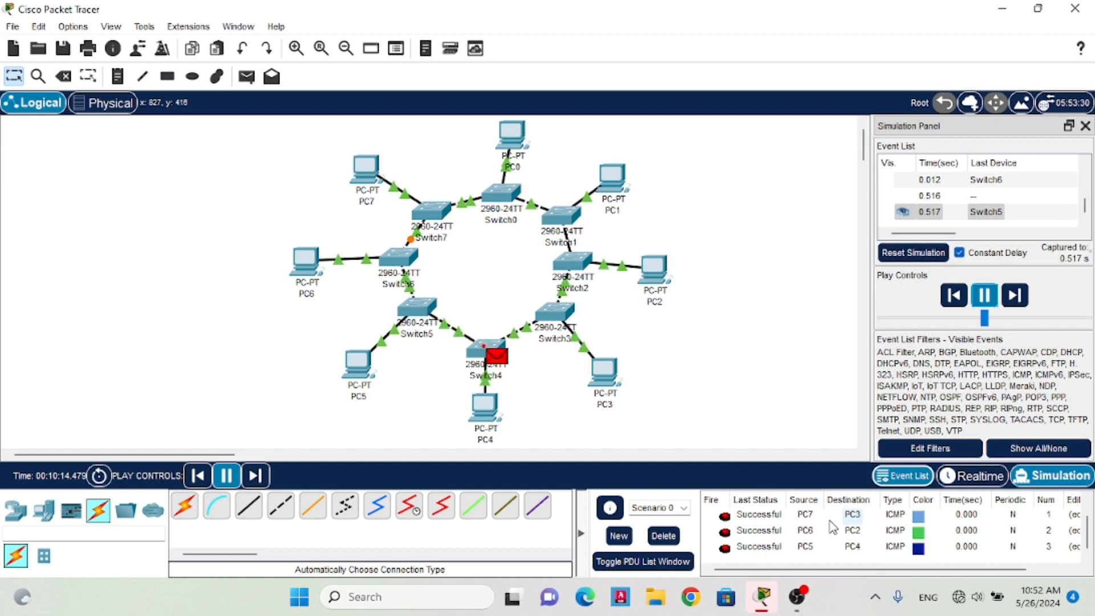
scroll(831, 528, up, 1)
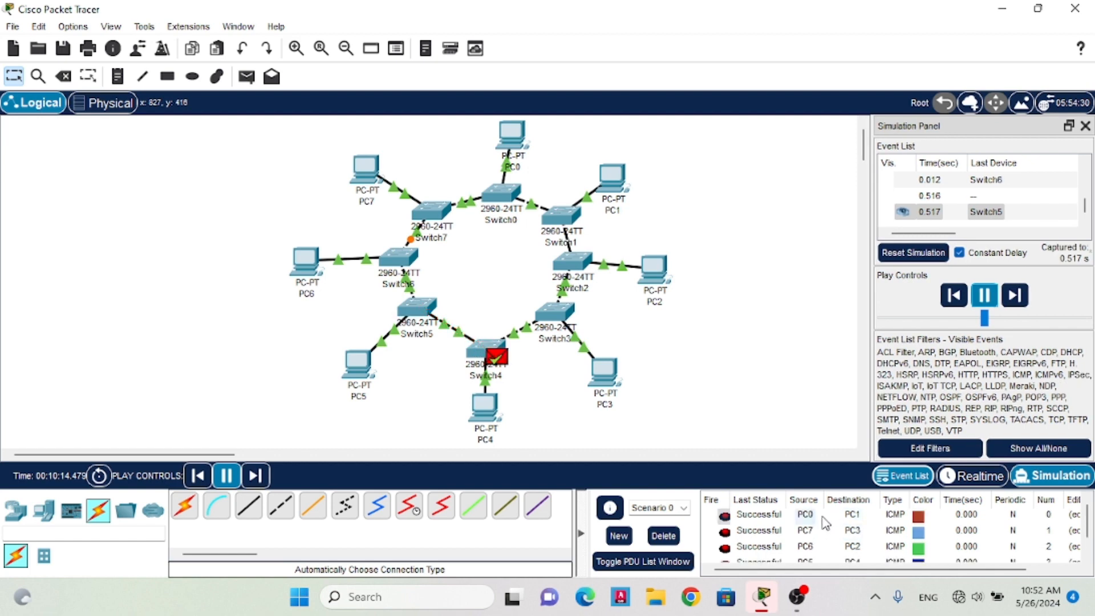
click(978, 299)
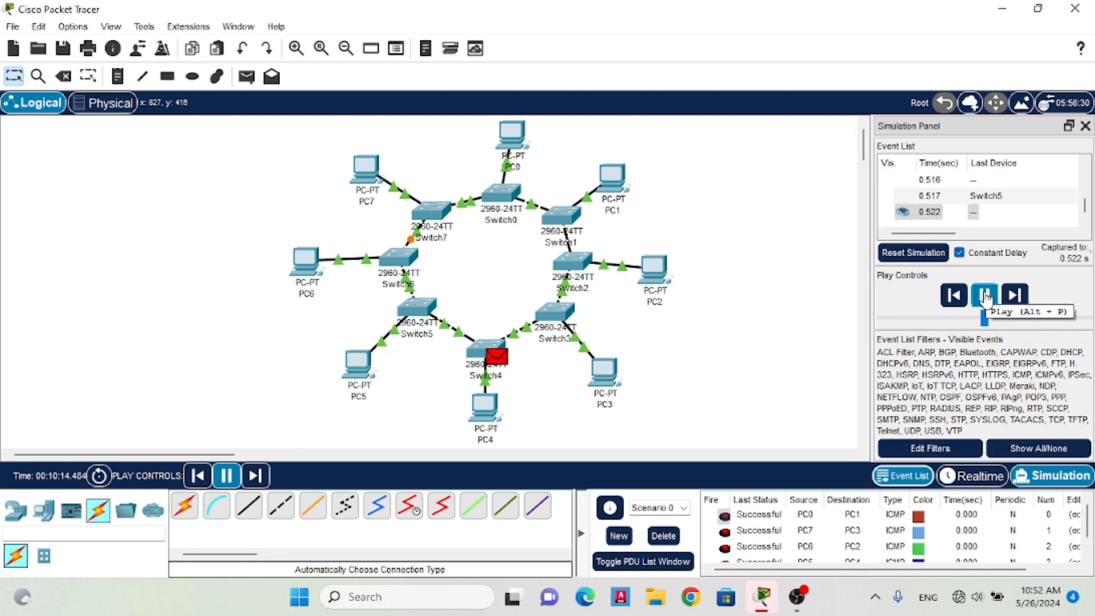
click(796, 596)
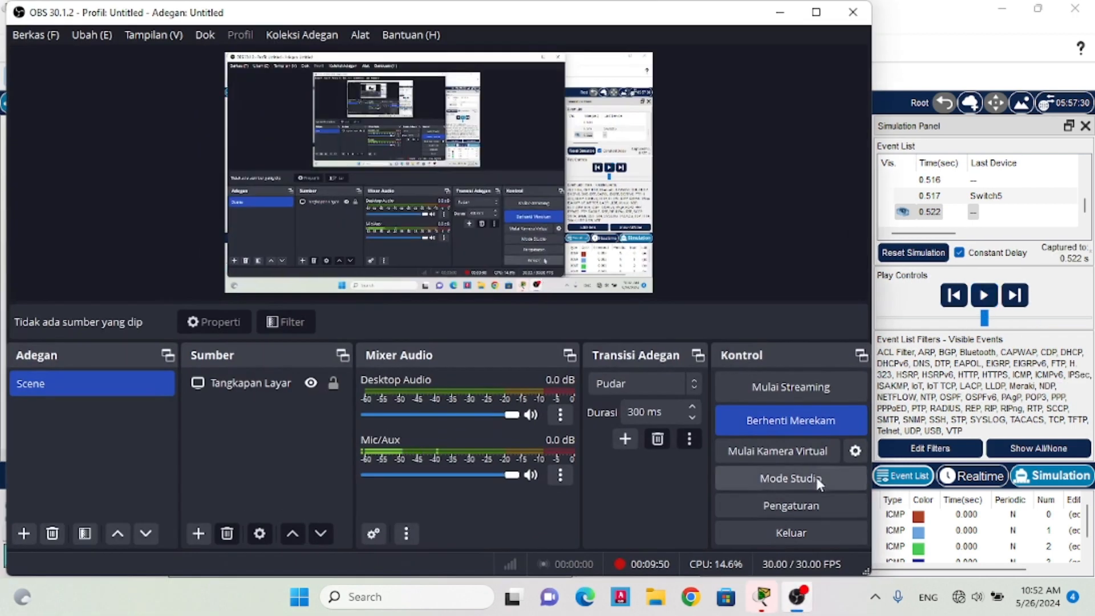
click(820, 421)
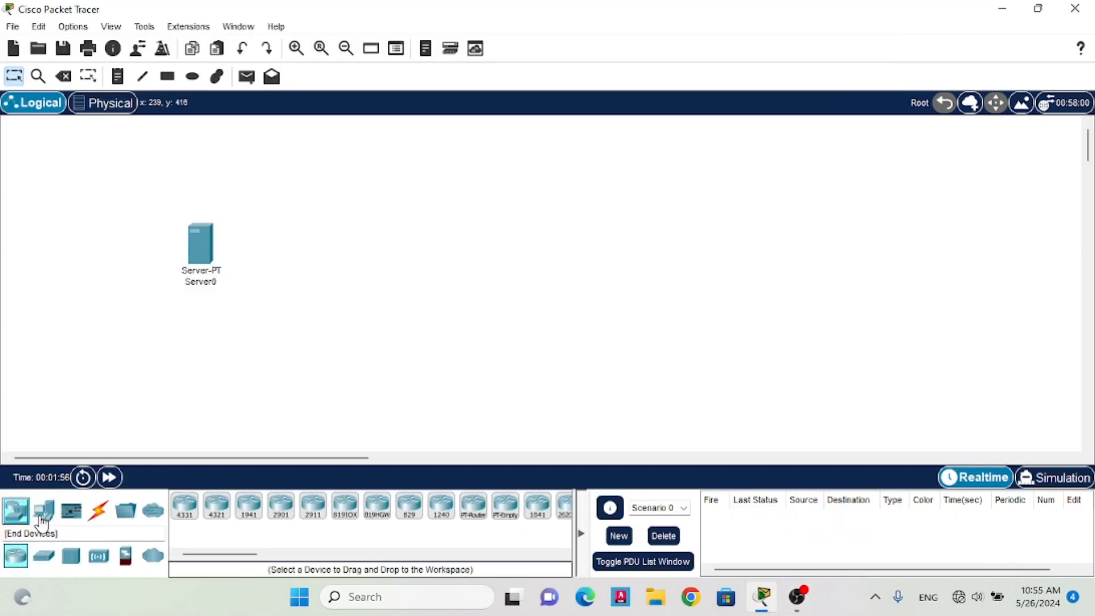
Place four 2960 switches in a horizontal row beside Server0
click(44, 555)
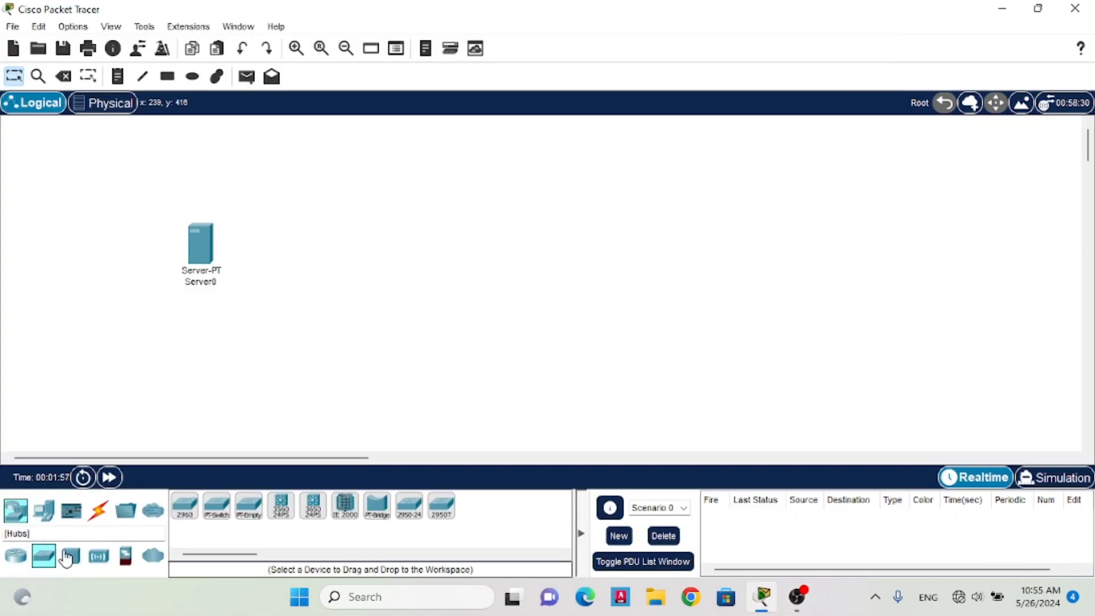
click(183, 519)
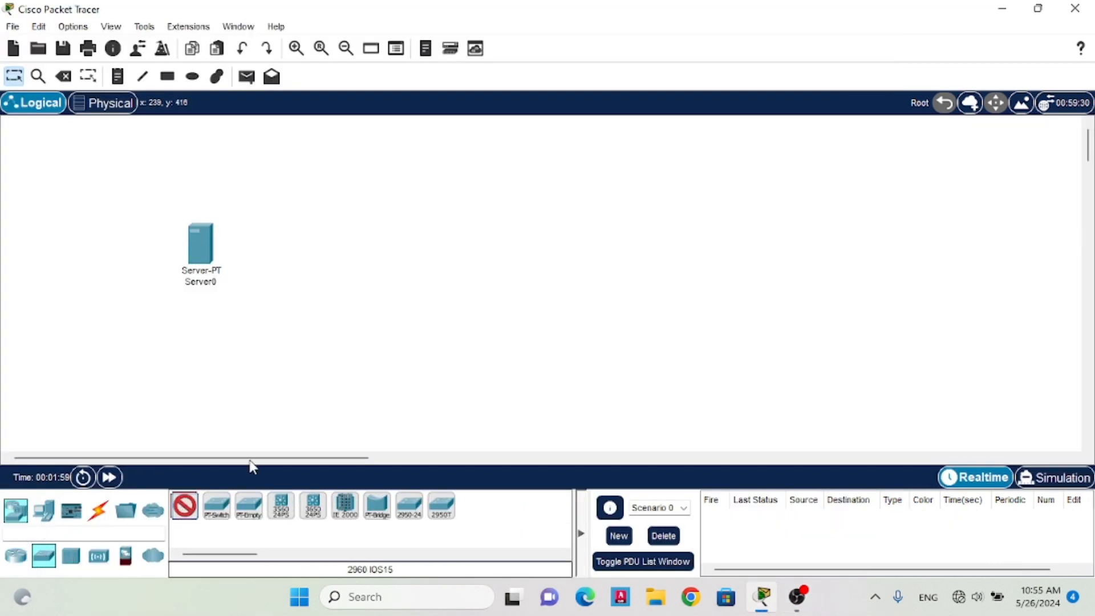
click(281, 253)
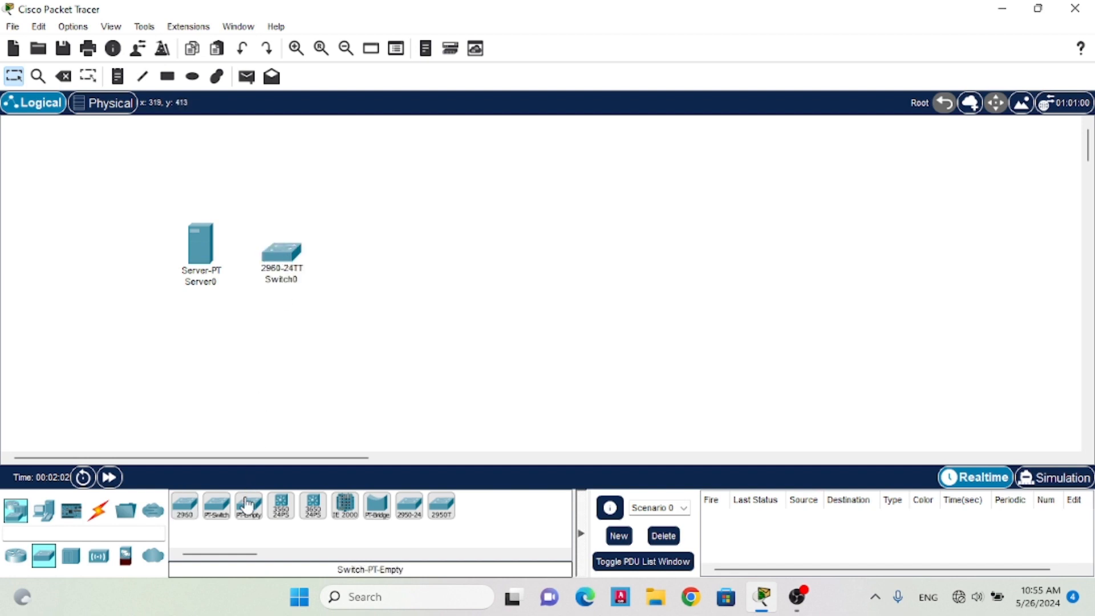
click(366, 259)
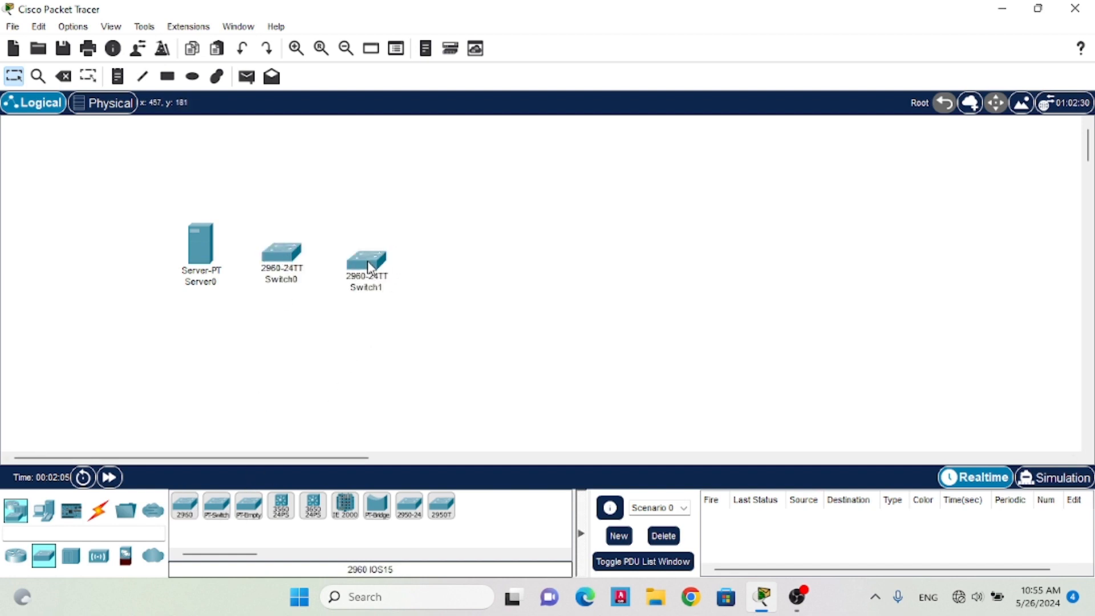
click(184, 505)
click(464, 262)
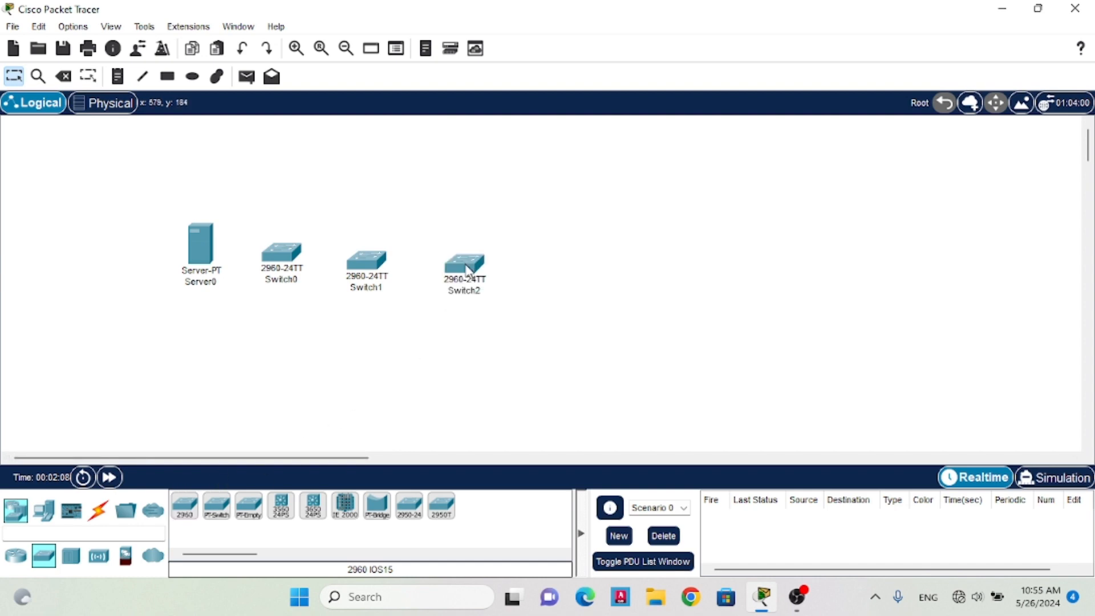
click(191, 506)
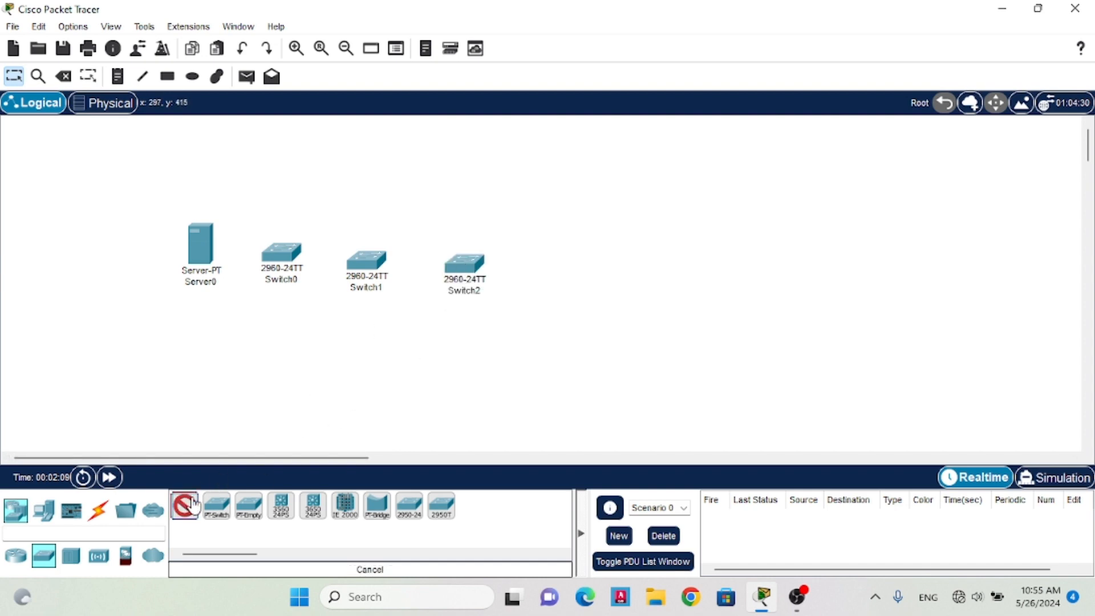
click(550, 267)
Extend the row with four more 2960 switches, bringing it up to Switch7
click(184, 506)
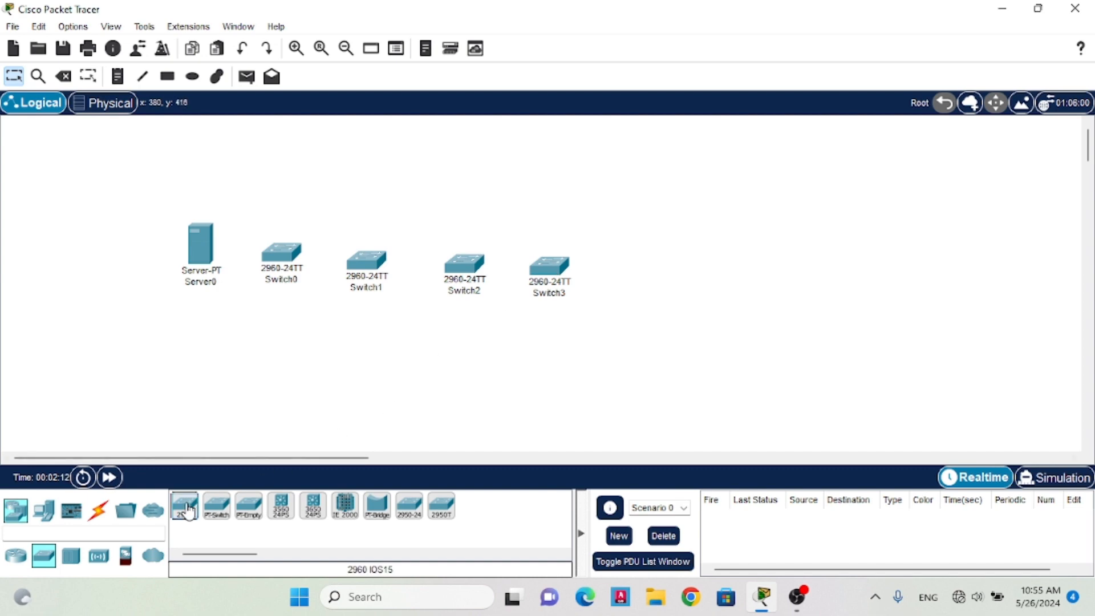
click(627, 276)
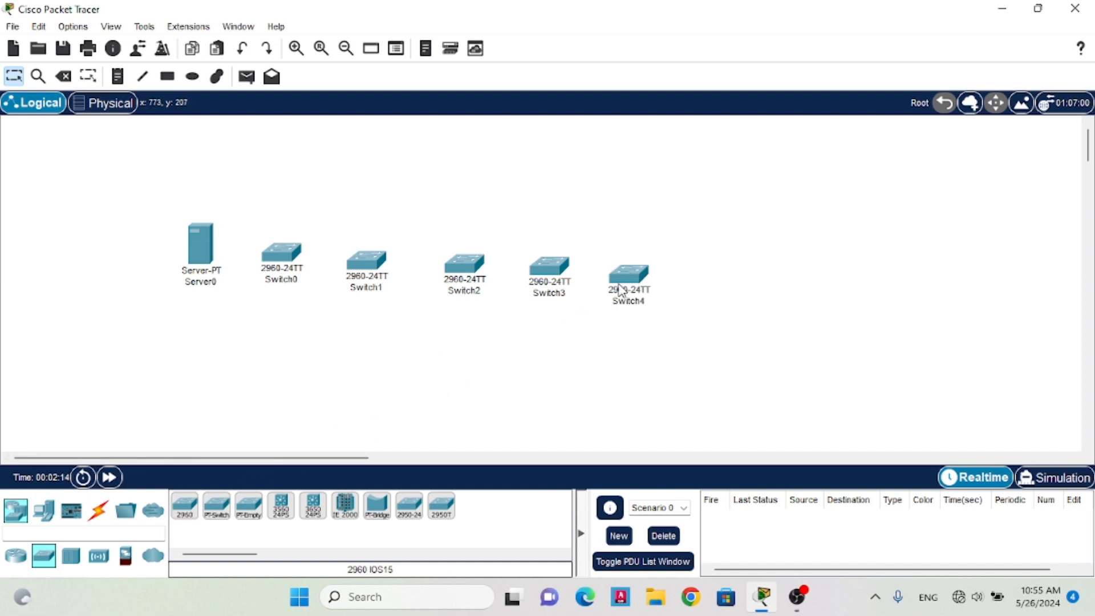
click(185, 507)
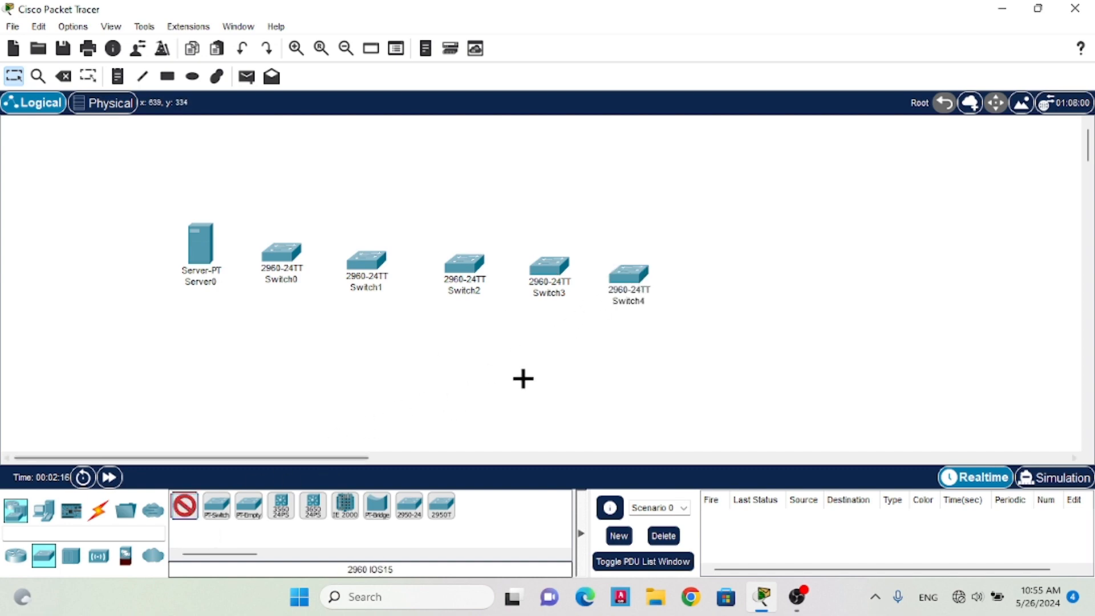
click(721, 279)
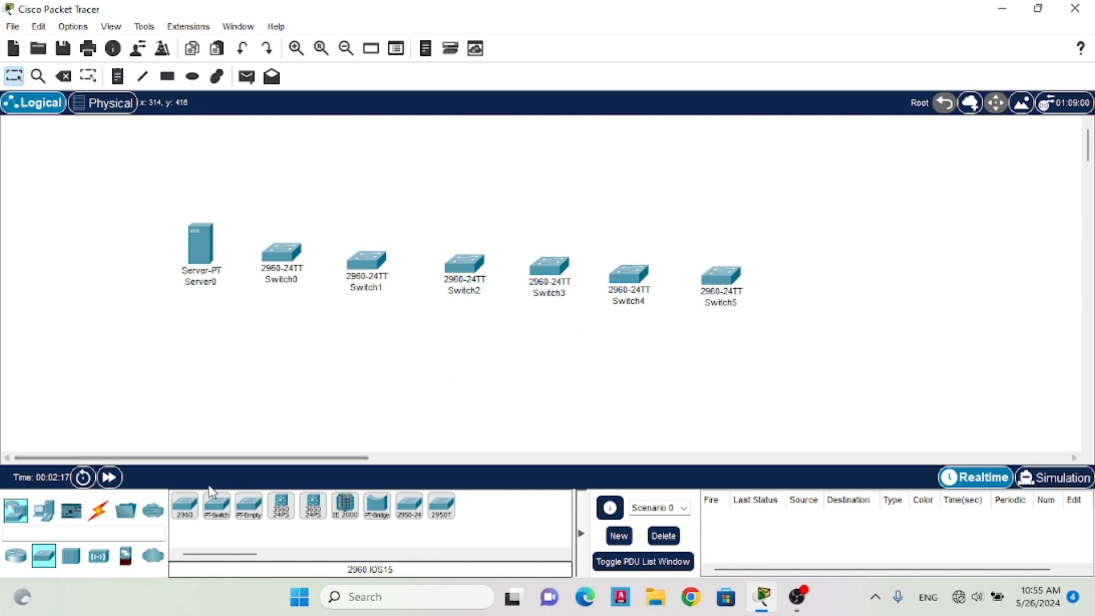
click(185, 506)
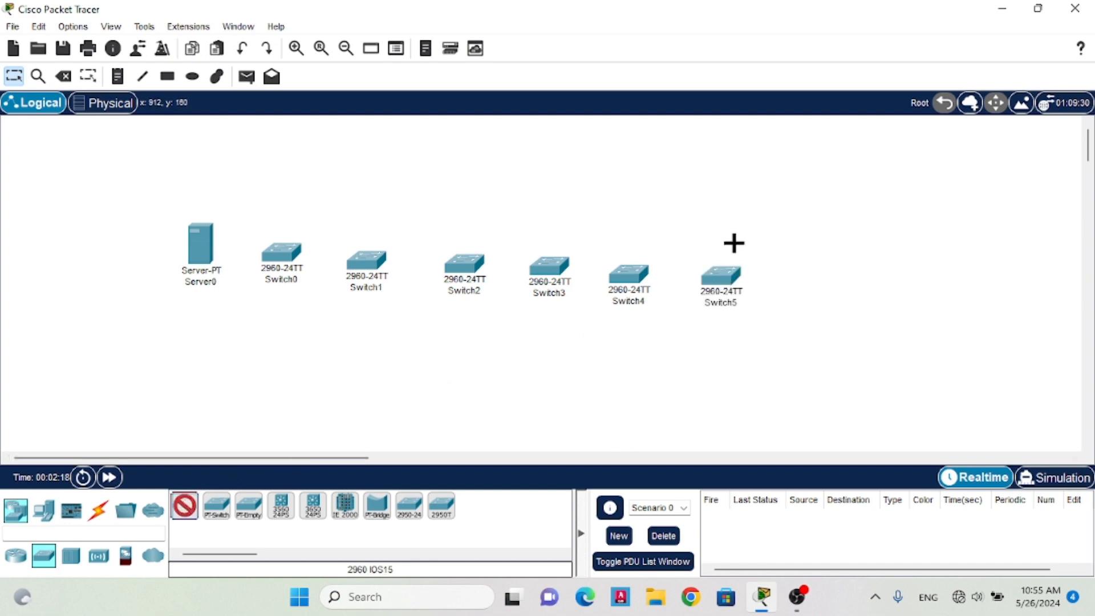
click(795, 278)
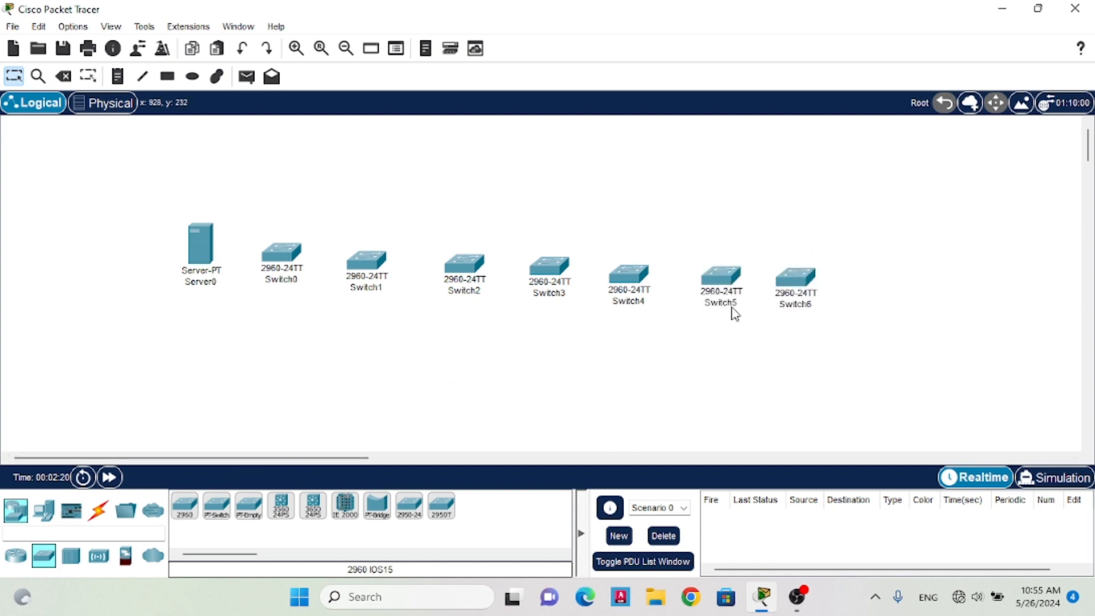
click(183, 507)
click(849, 282)
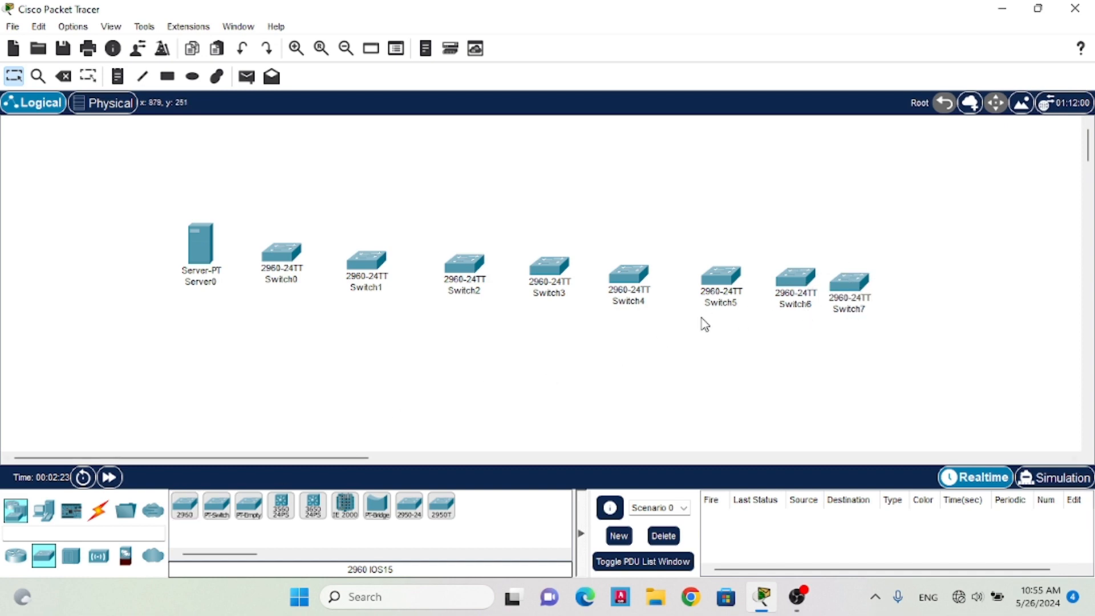
Reposition Switch0 through Switch4 so they form a straighter, more evenly spaced row next to Server0
drag(281, 258, 285, 252)
mouse_move(375, 265)
mouse_down()
mouse_move(389, 255)
mouse_move(373, 254)
mouse_up()
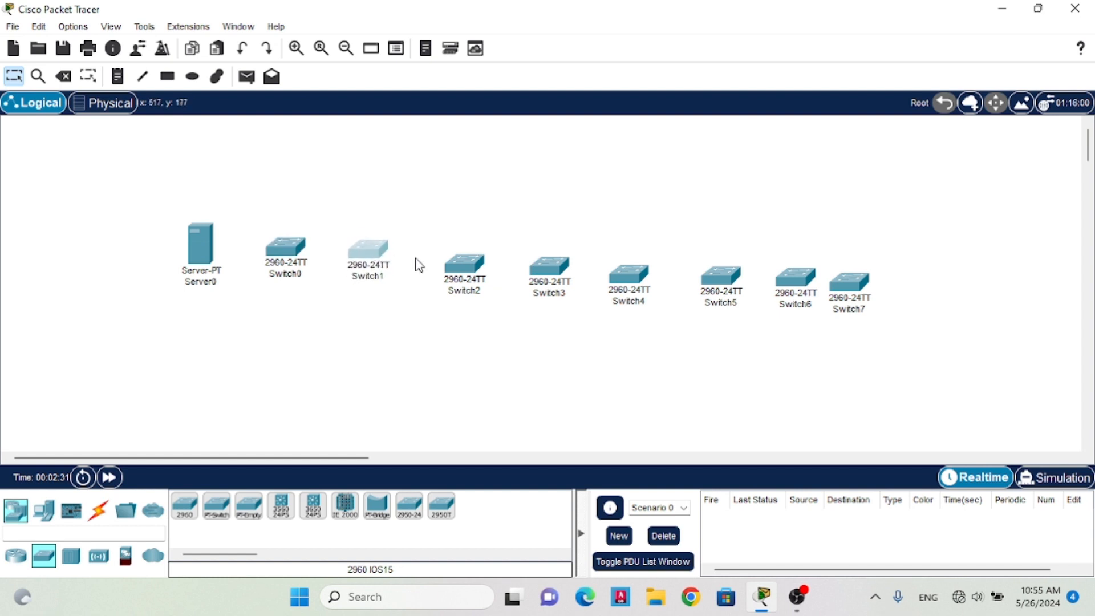
drag(467, 268, 445, 252)
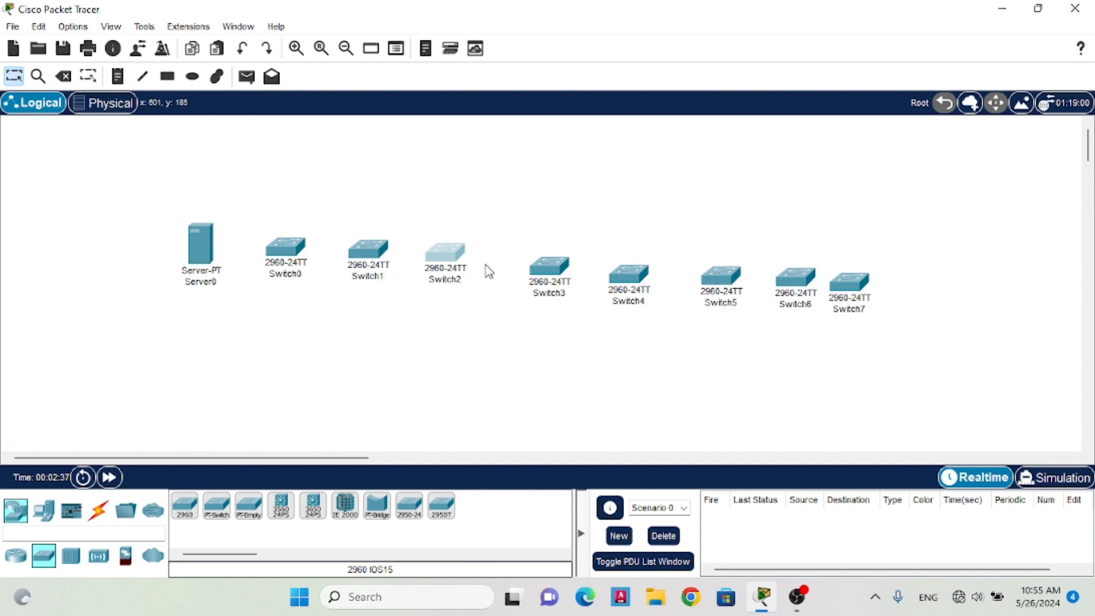
drag(540, 272, 514, 261)
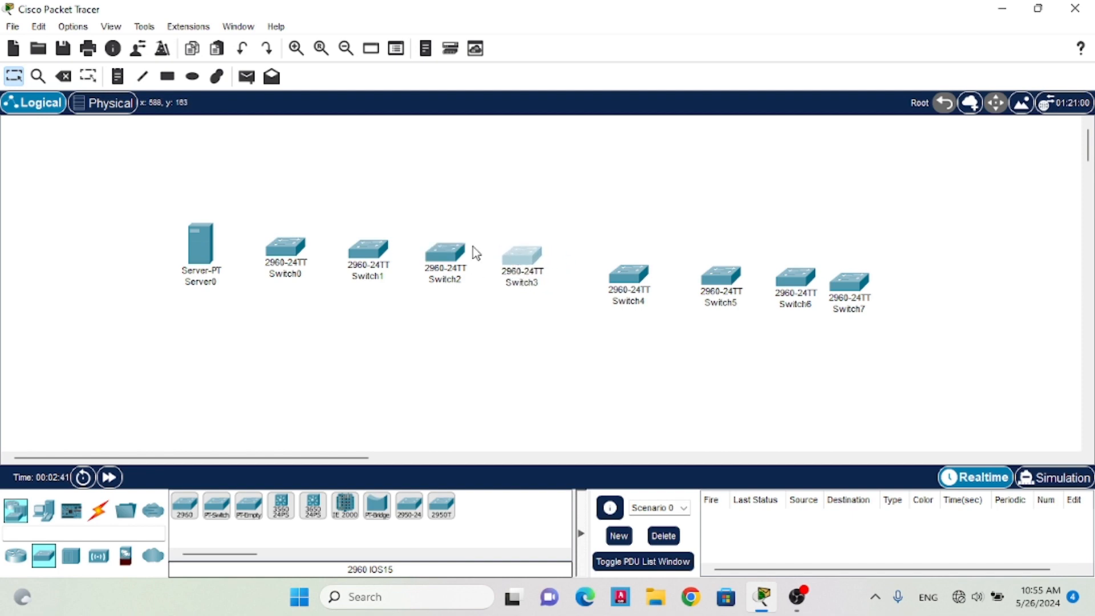
drag(621, 263, 610, 263)
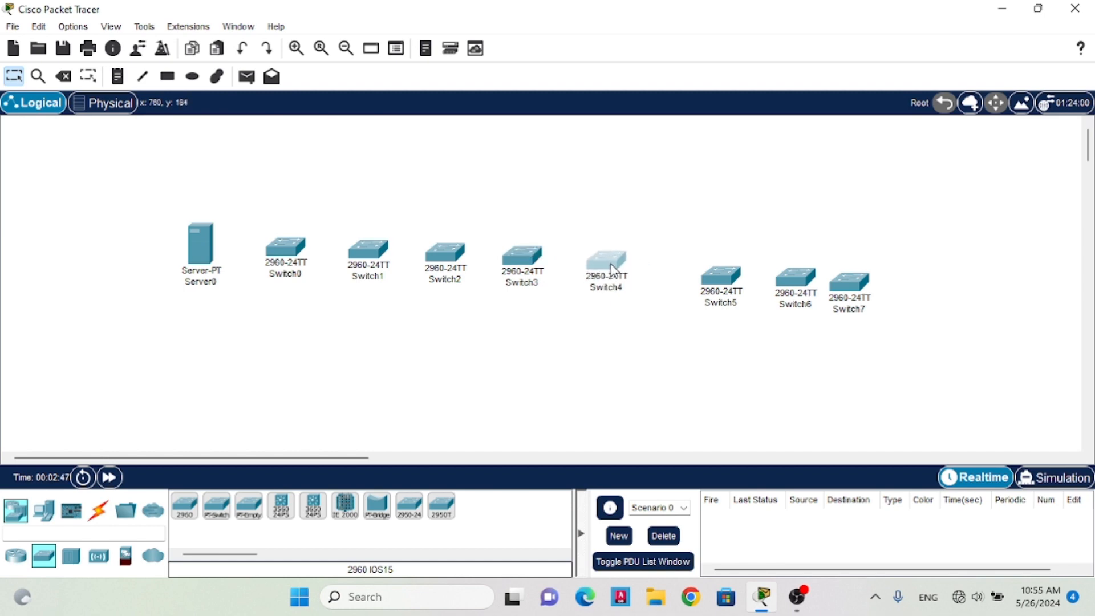
Connect Server0 to Switch0 and Switch0 to Switch1 with the automatically chosen connection type
click(99, 510)
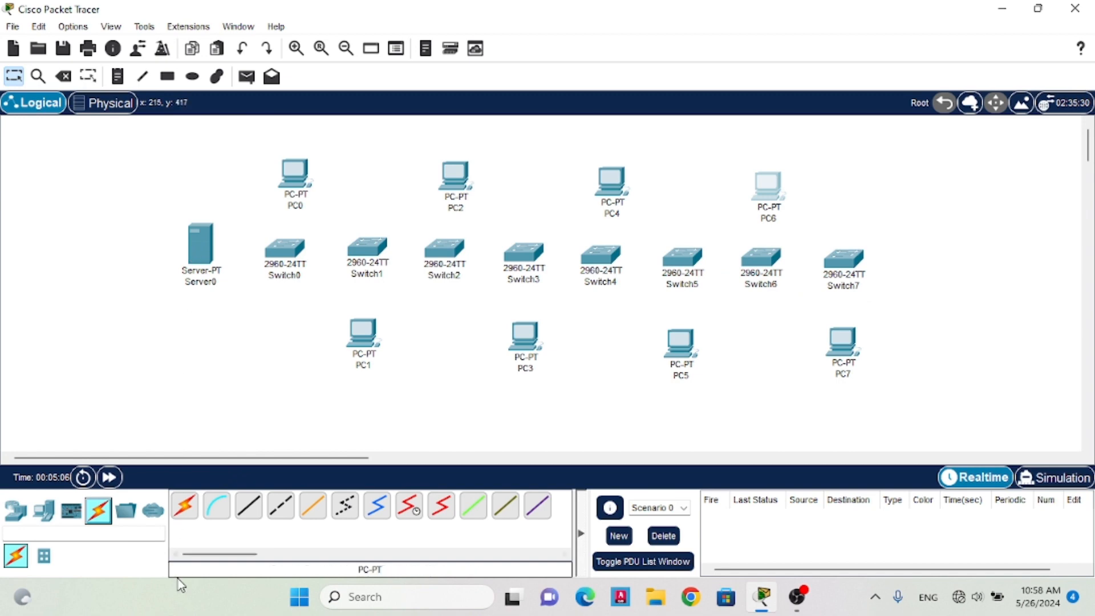
click(184, 505)
click(198, 251)
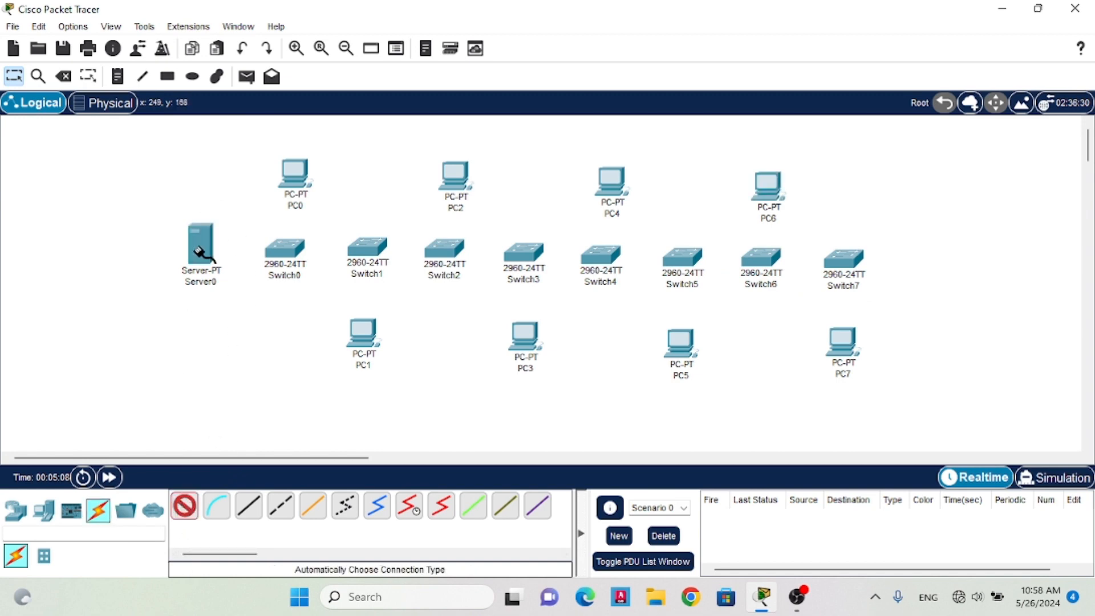
click(282, 246)
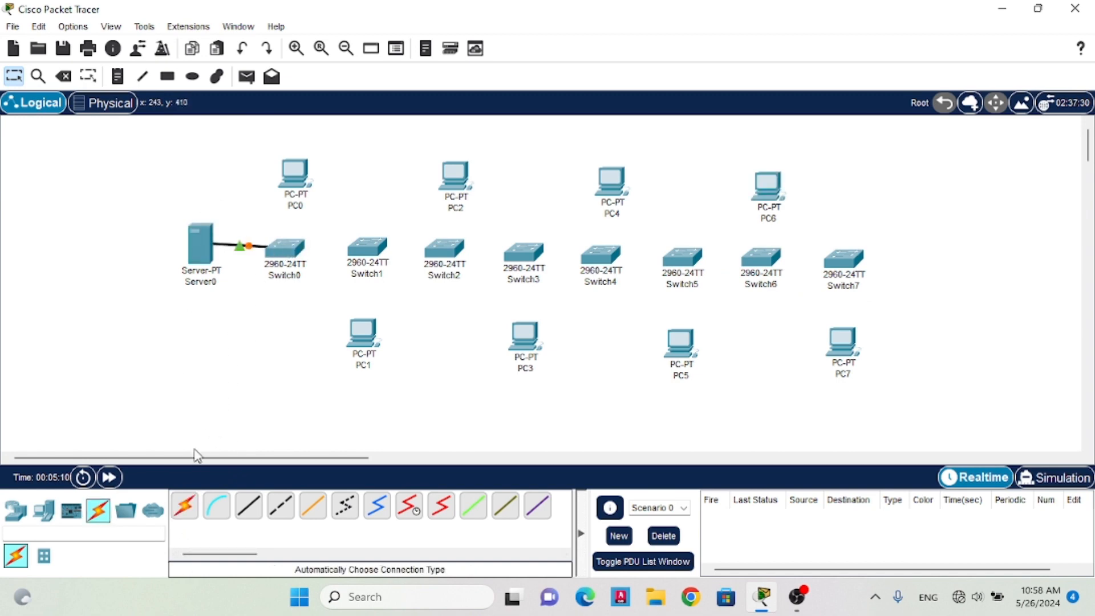
click(184, 506)
click(295, 256)
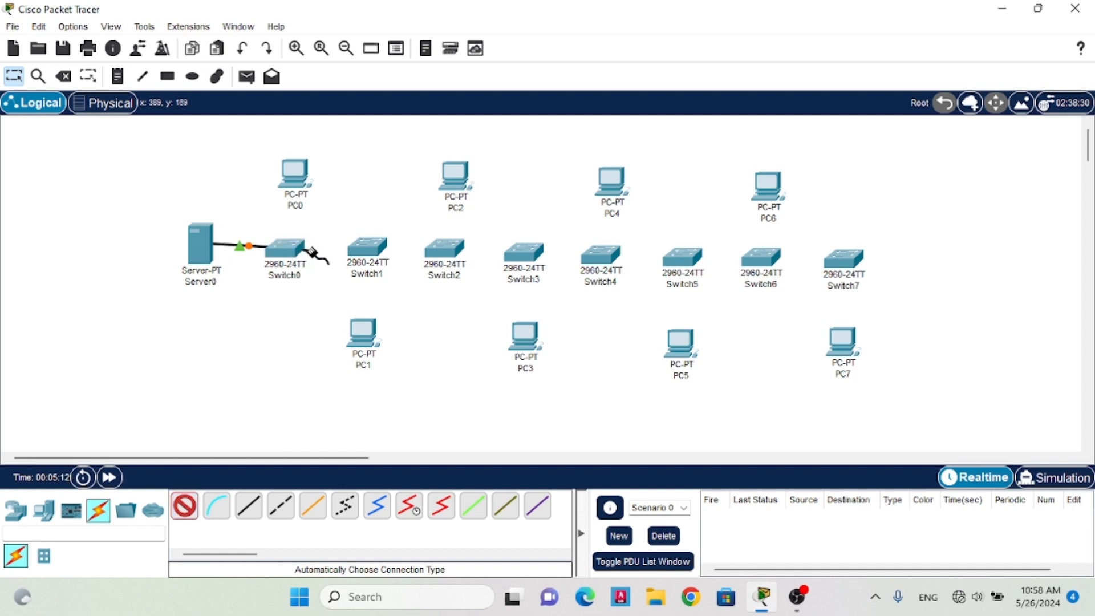
click(370, 251)
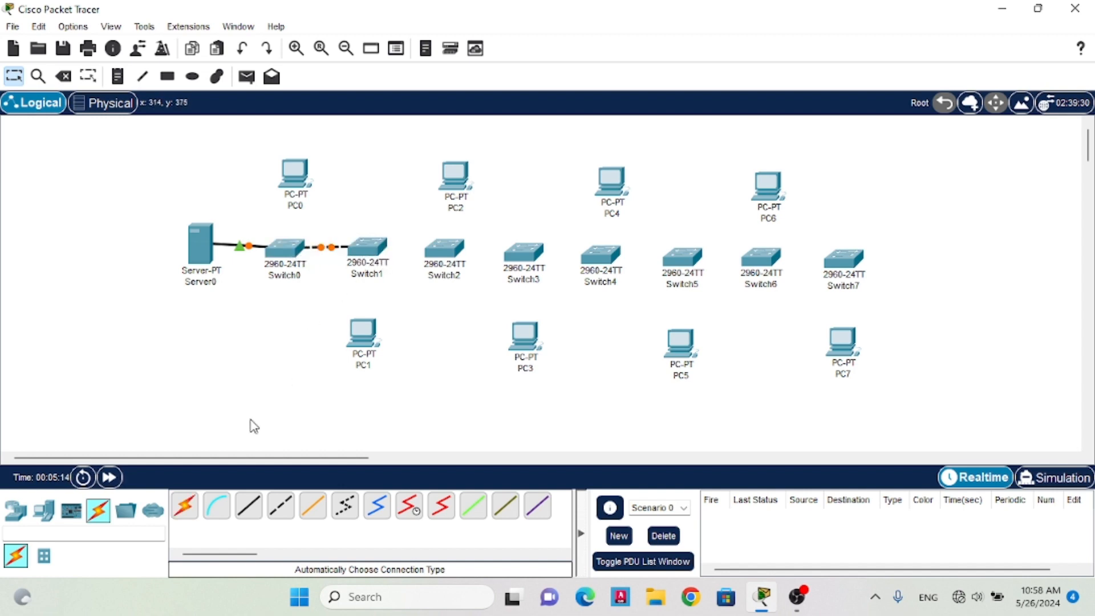
Chain Switch1 to Switch2, Switch2 to Switch3, and Switch3 to Switch4 with automatically chosen cables
click(183, 510)
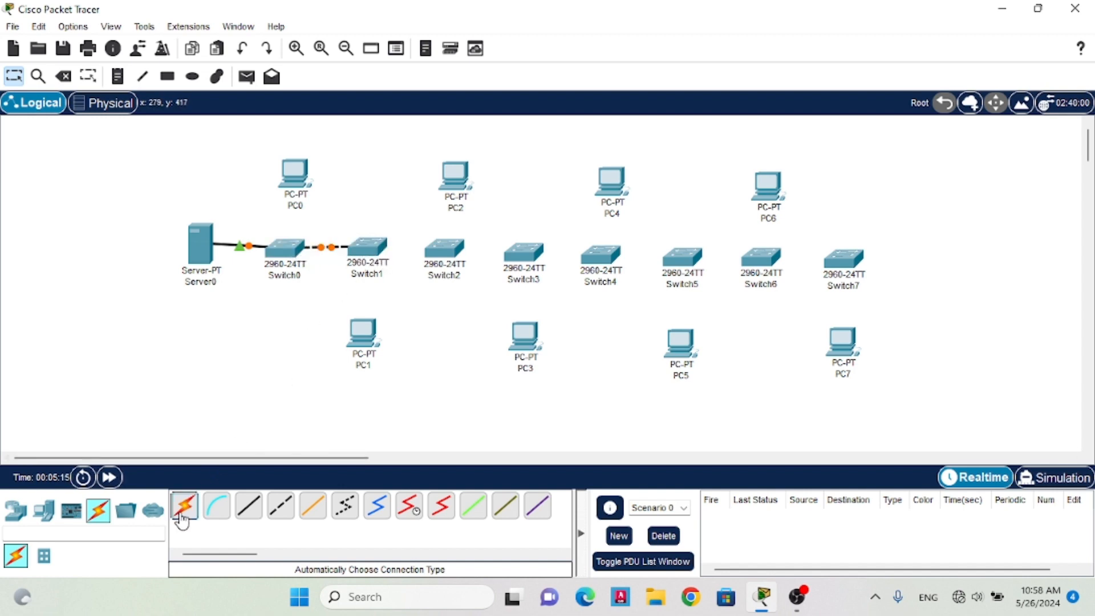
click(368, 248)
click(453, 251)
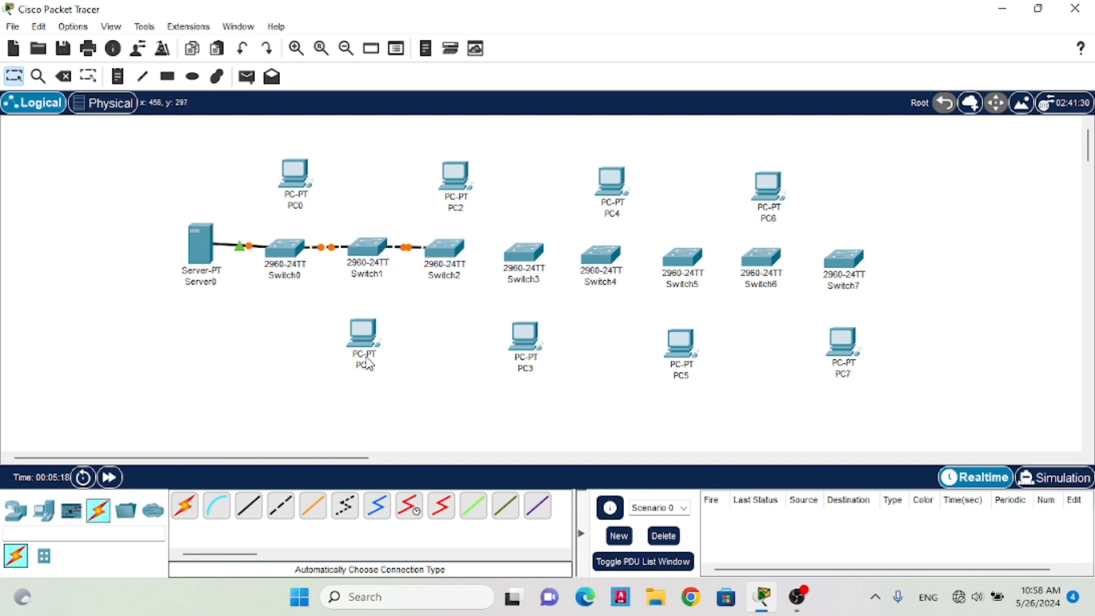
click(184, 506)
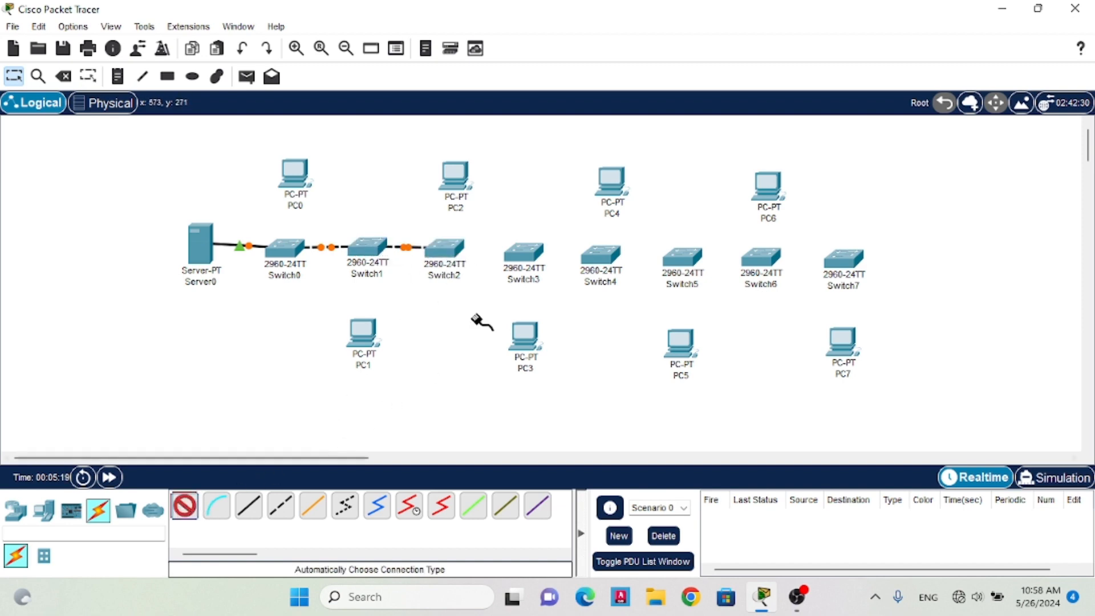
click(450, 248)
click(529, 253)
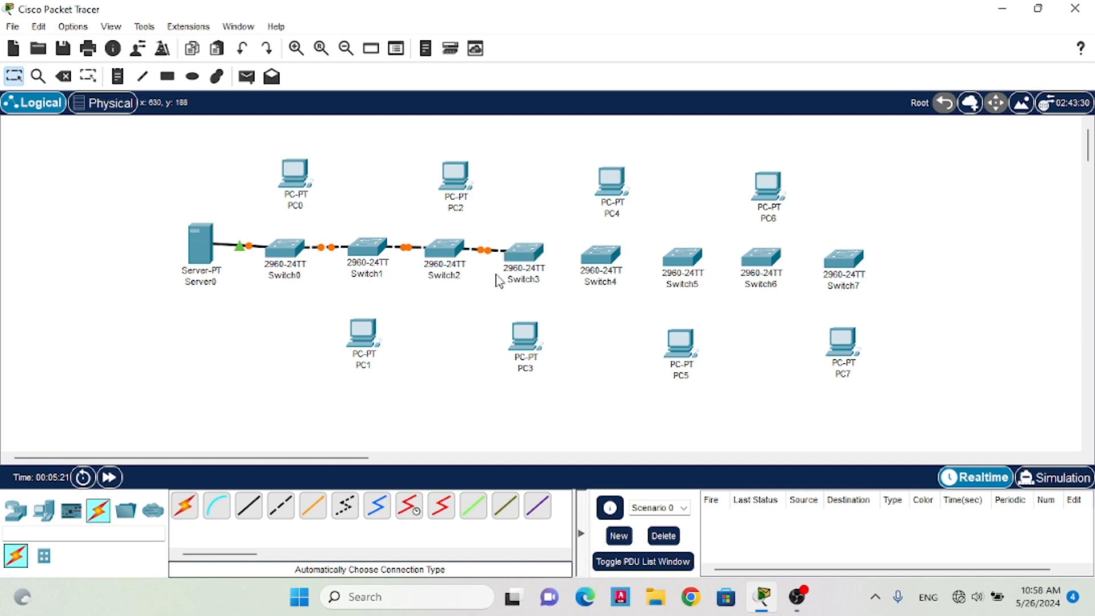
click(184, 505)
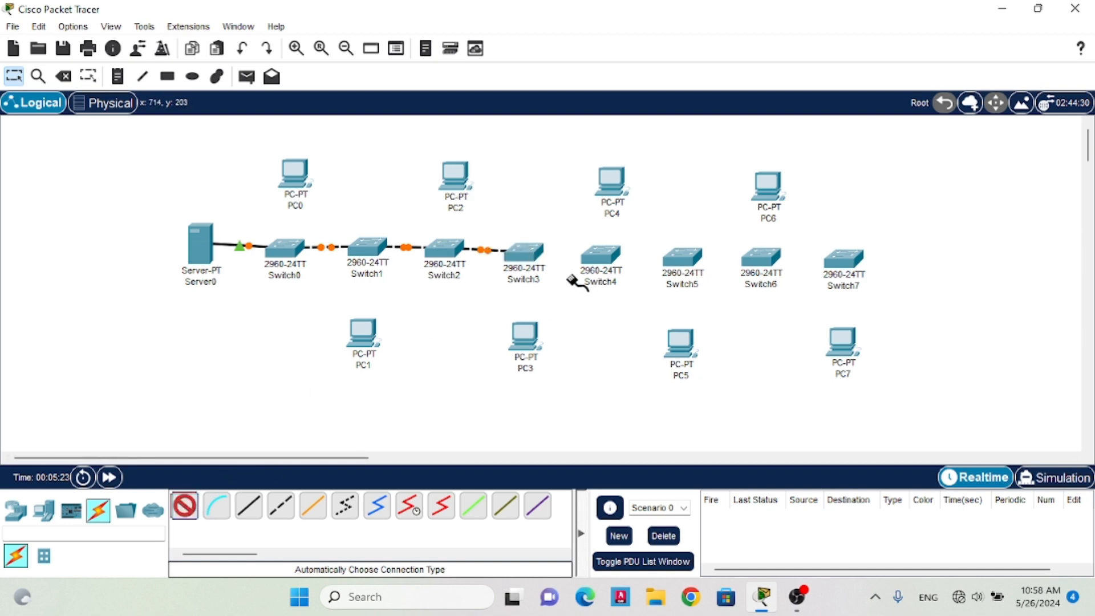
click(523, 251)
click(599, 254)
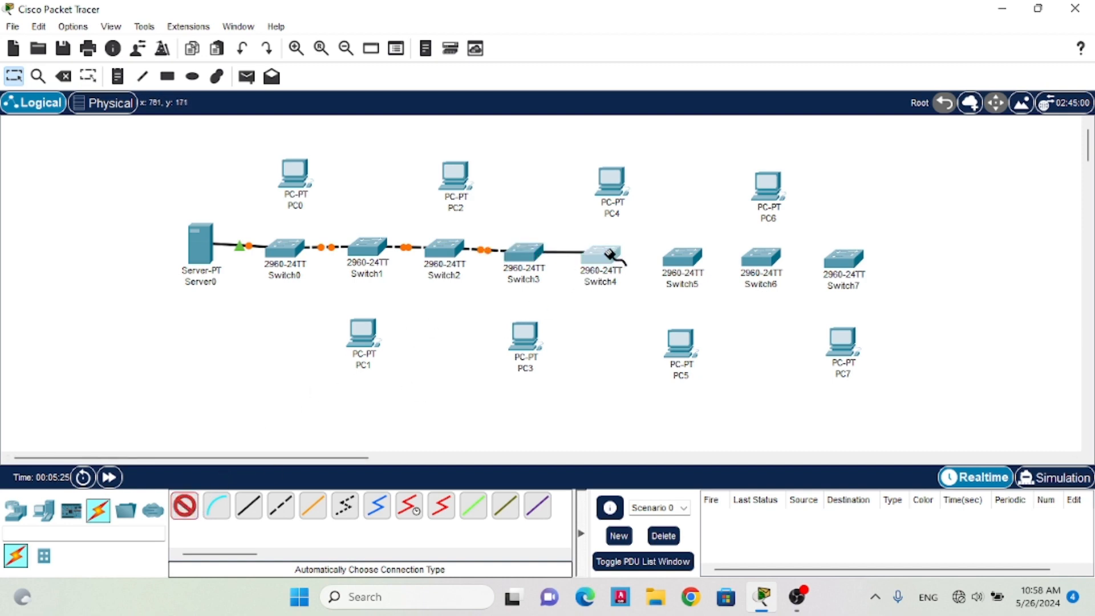
Complete the switch chain from Switch4 through Switch7 and connect PC0 through PC7 to their corresponding switches with automatically chosen cables
click(183, 505)
click(612, 264)
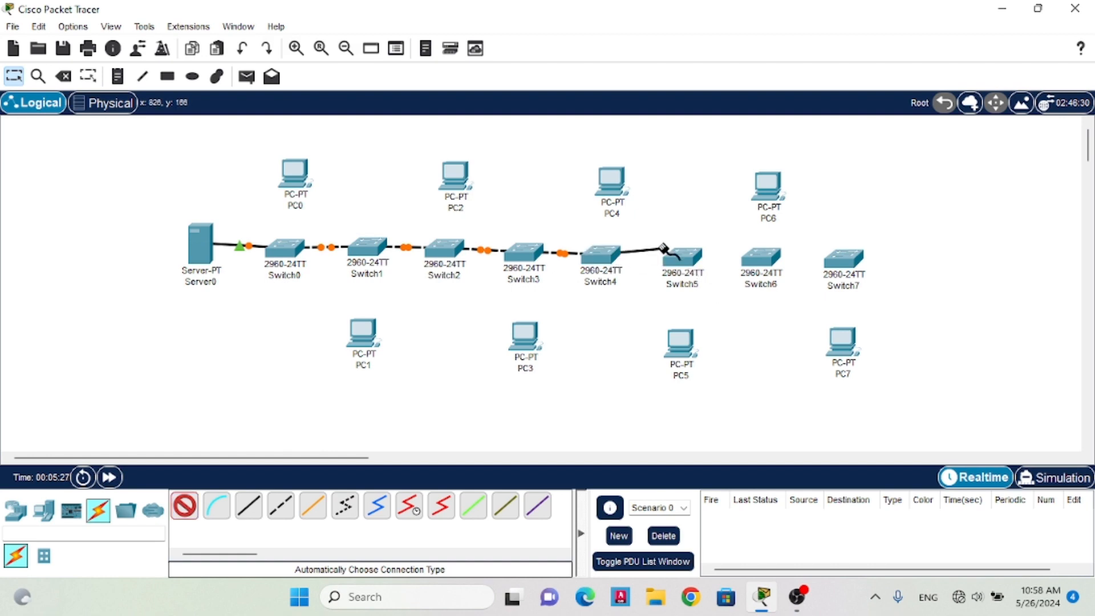
click(682, 258)
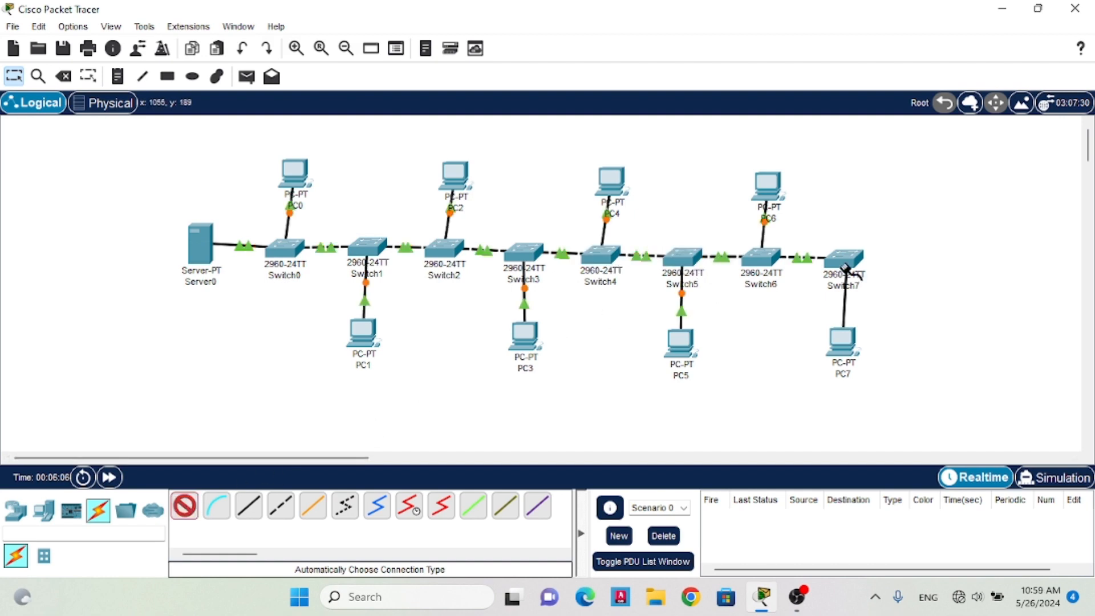
click(848, 259)
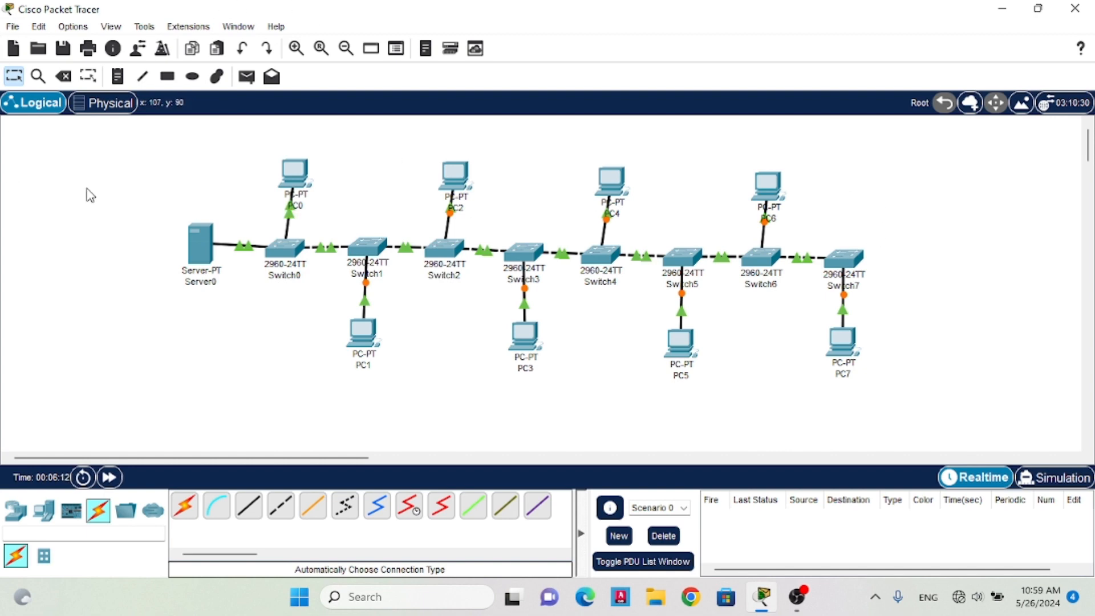
Ping 192.168.1.1 from Server0's Command Prompt, then close the server's window
click(201, 239)
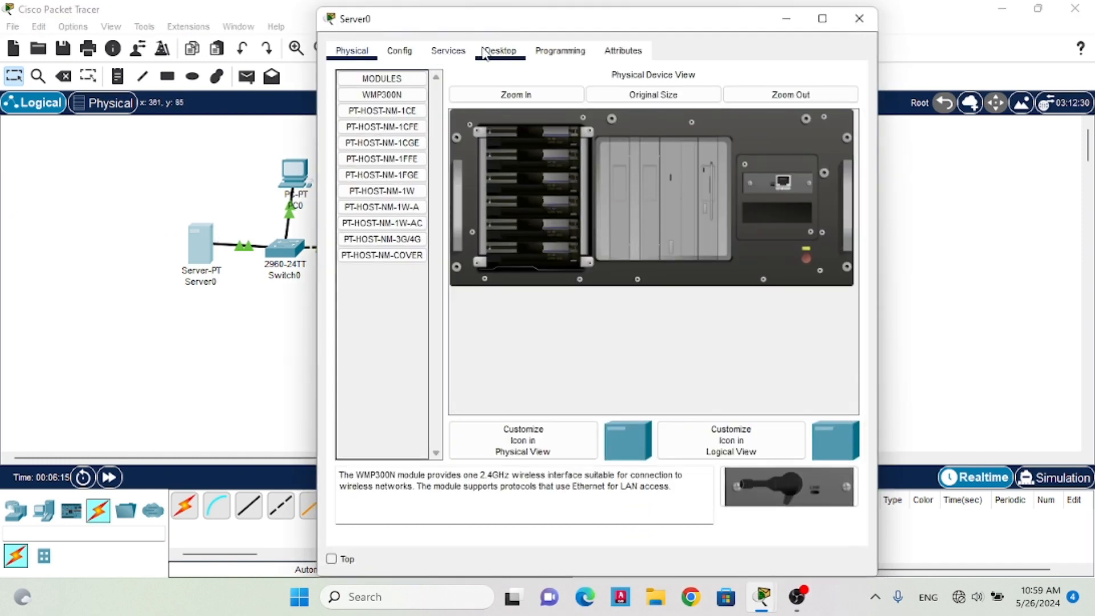
click(500, 51)
click(374, 125)
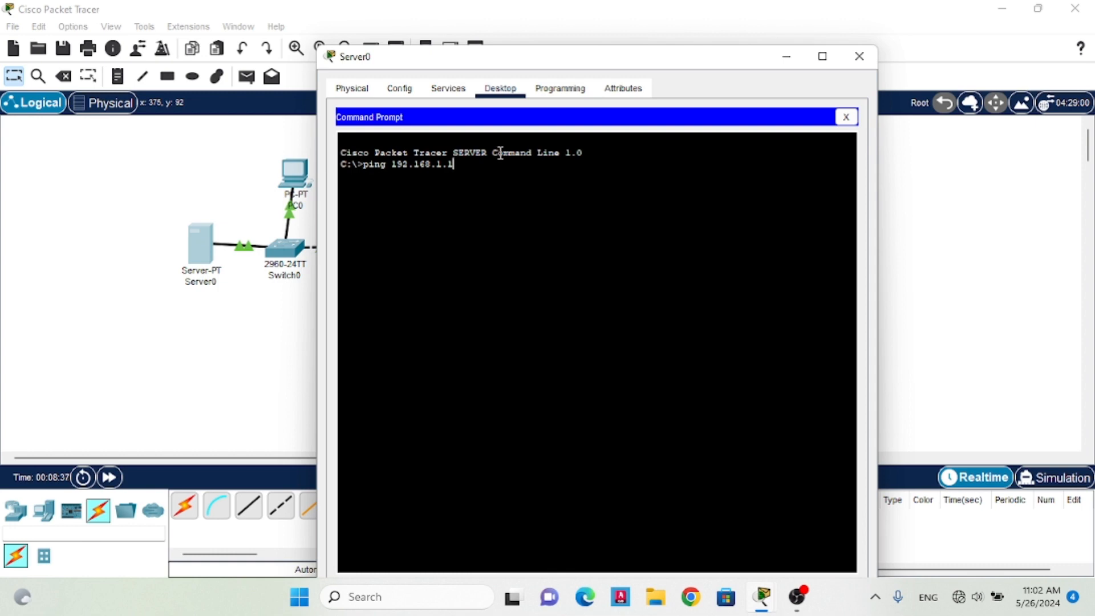
key(Return)
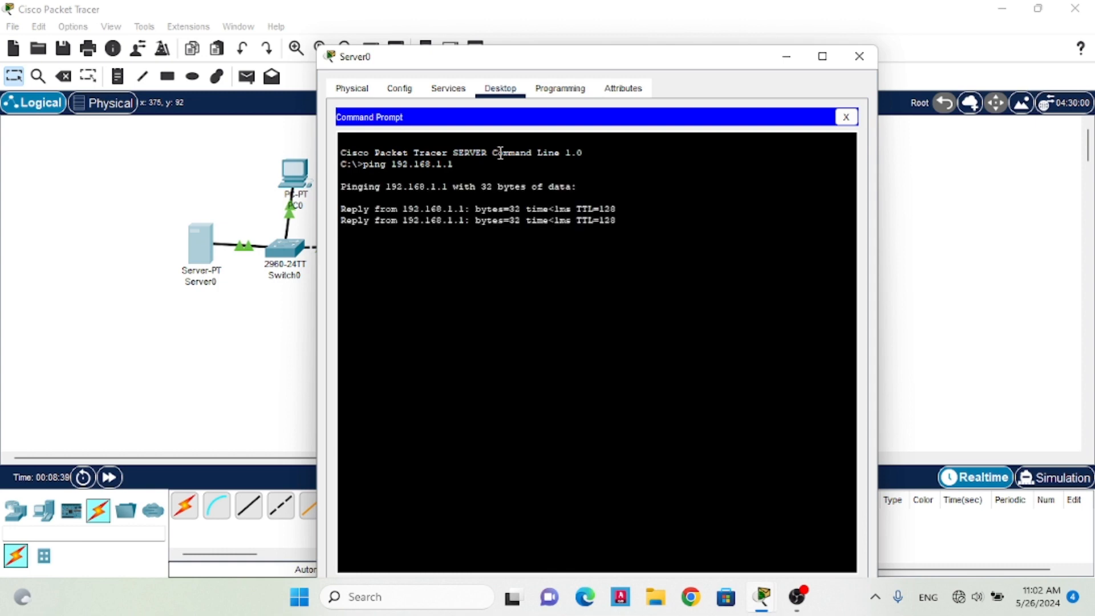
click(870, 61)
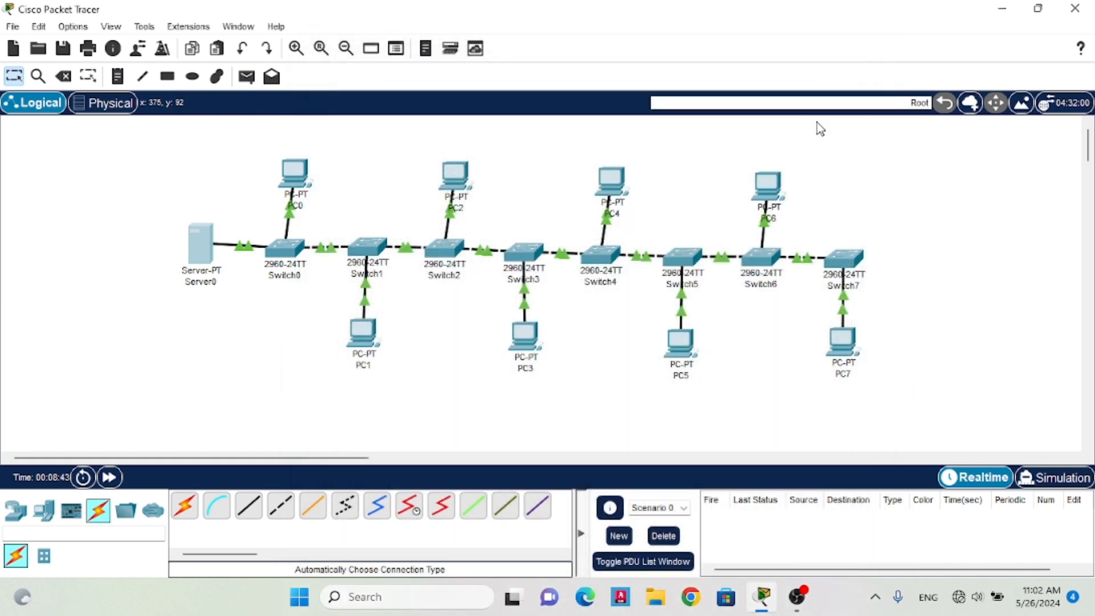
Send simple PDUs from Server0 to PC0 and from Server0 to PC1
click(246, 80)
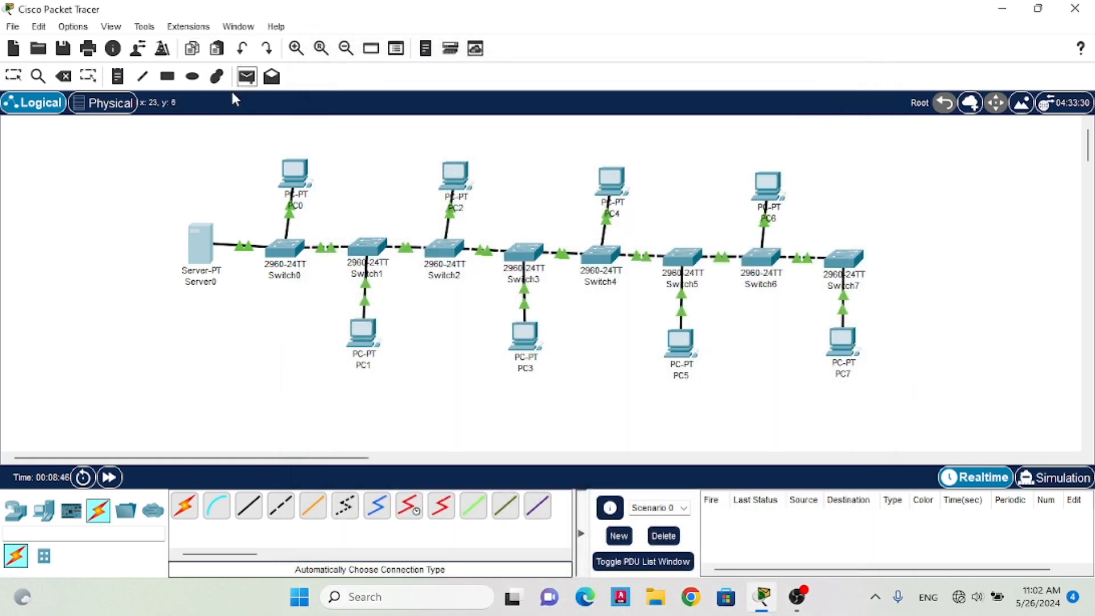
click(189, 256)
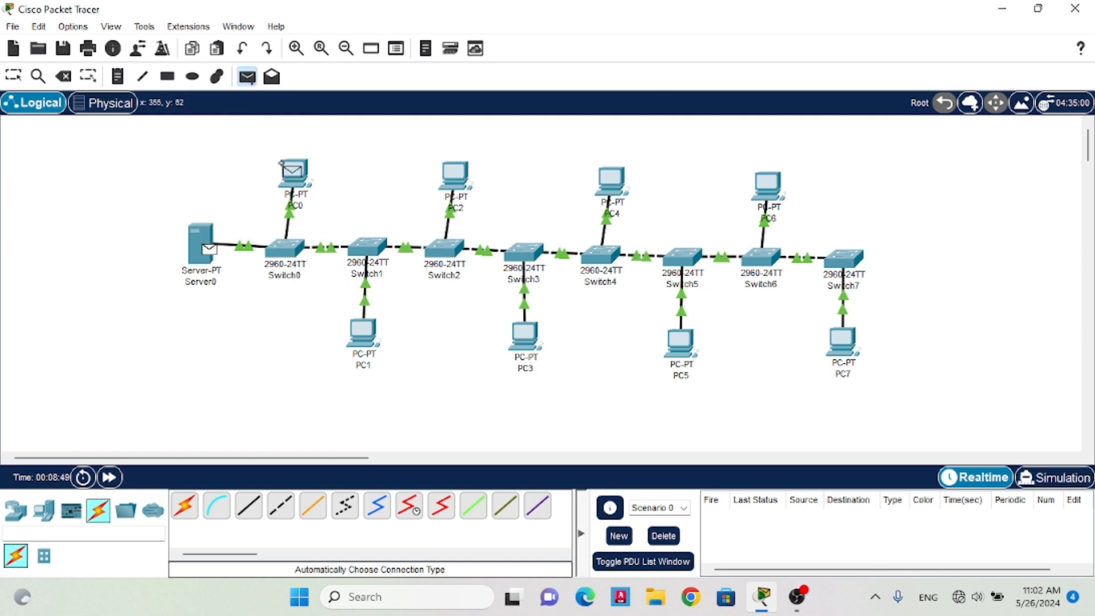
click(291, 169)
click(247, 76)
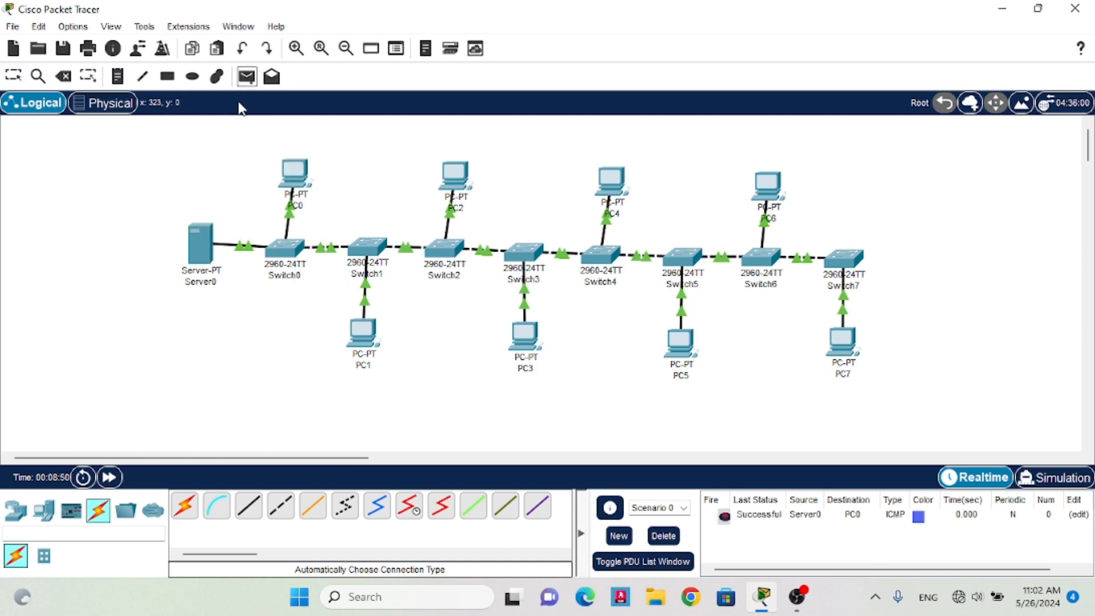
click(190, 244)
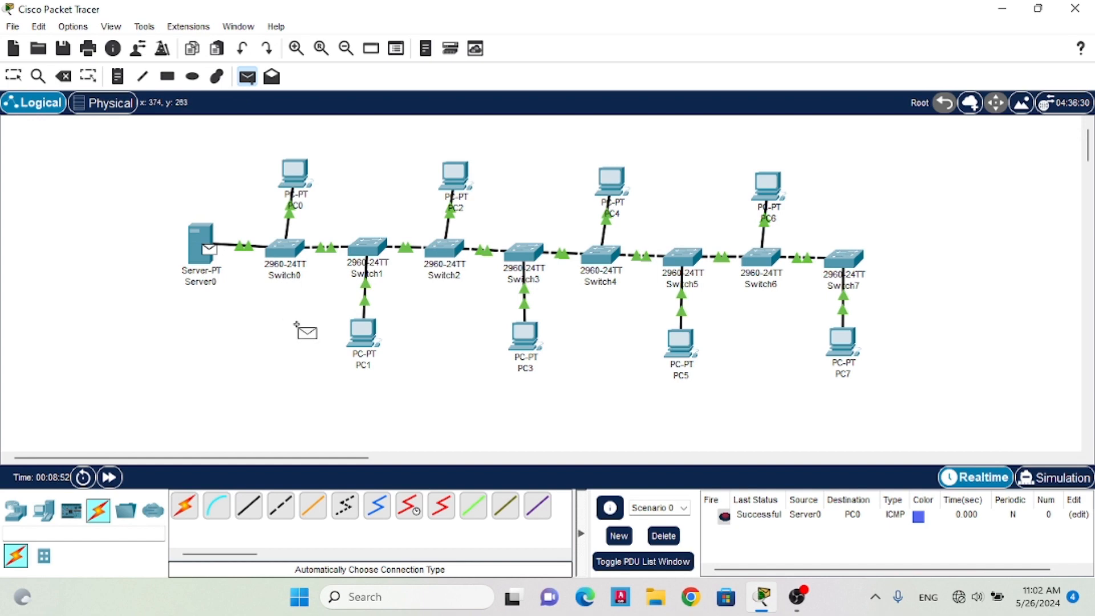
click(361, 333)
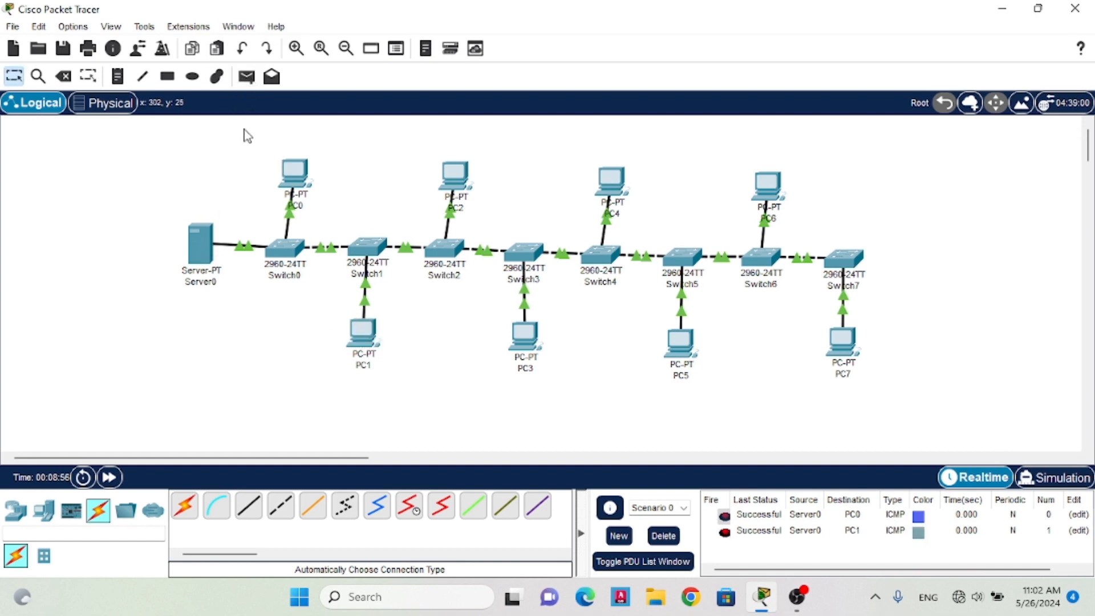
Send simple PDUs from Server0 to PC2 and from Server0 to PC3
click(246, 77)
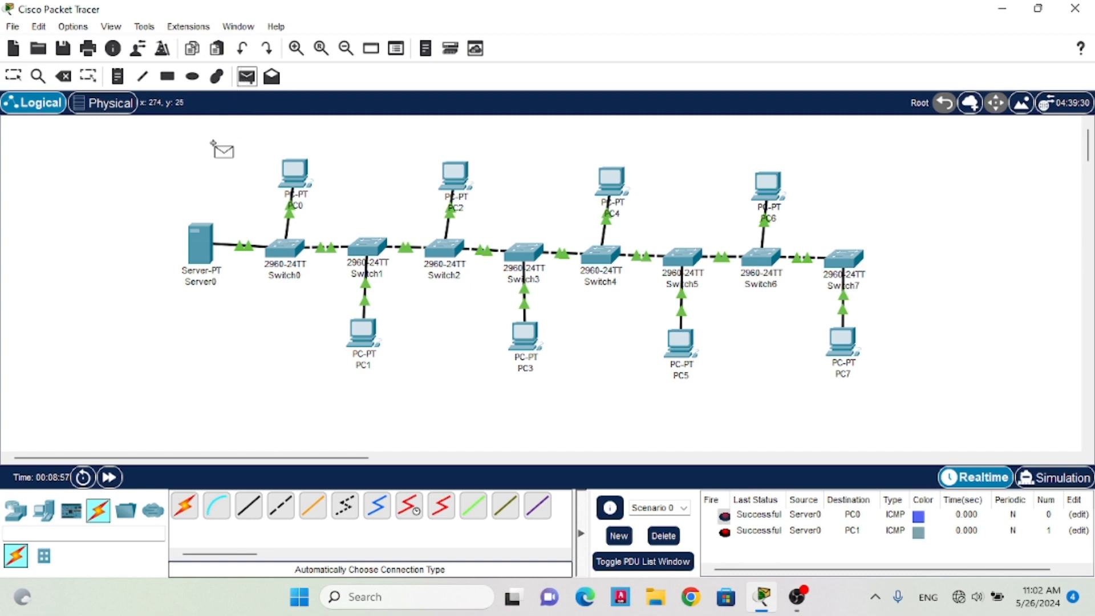
click(197, 246)
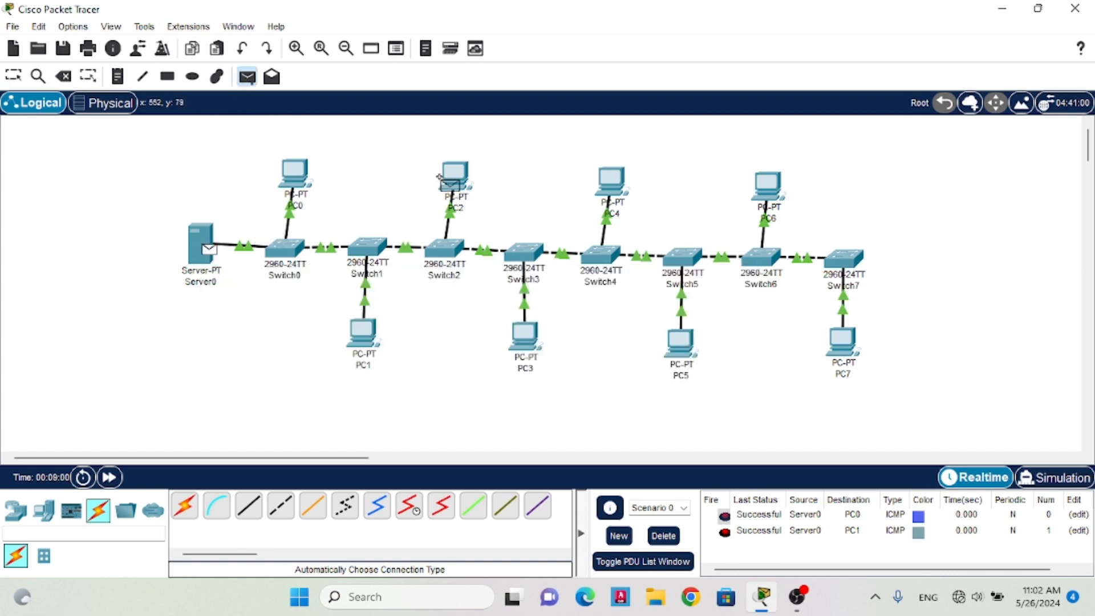
click(445, 178)
click(246, 76)
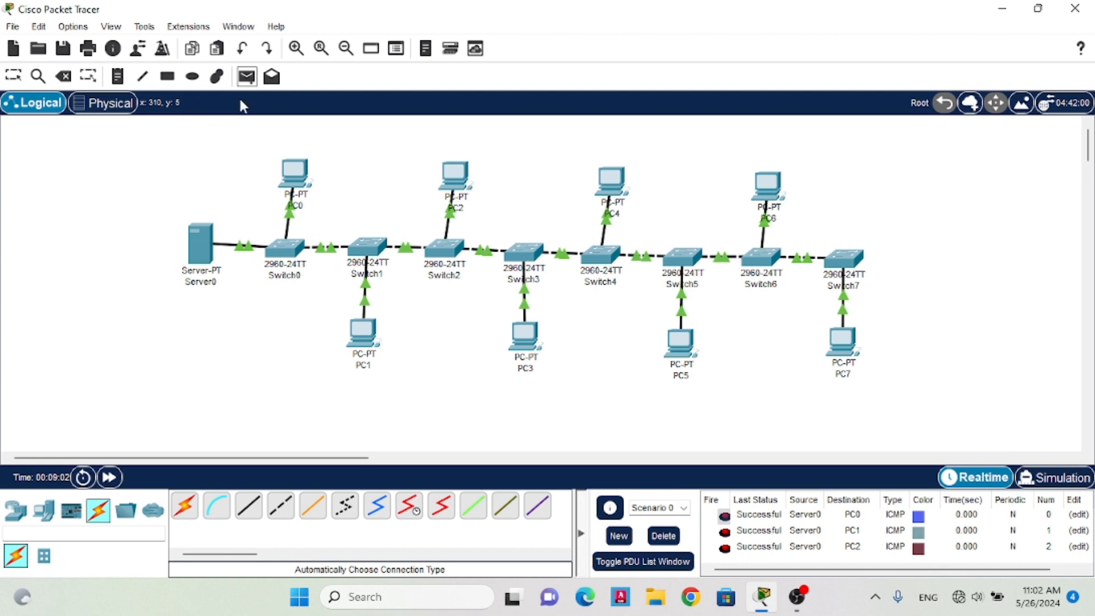
click(200, 244)
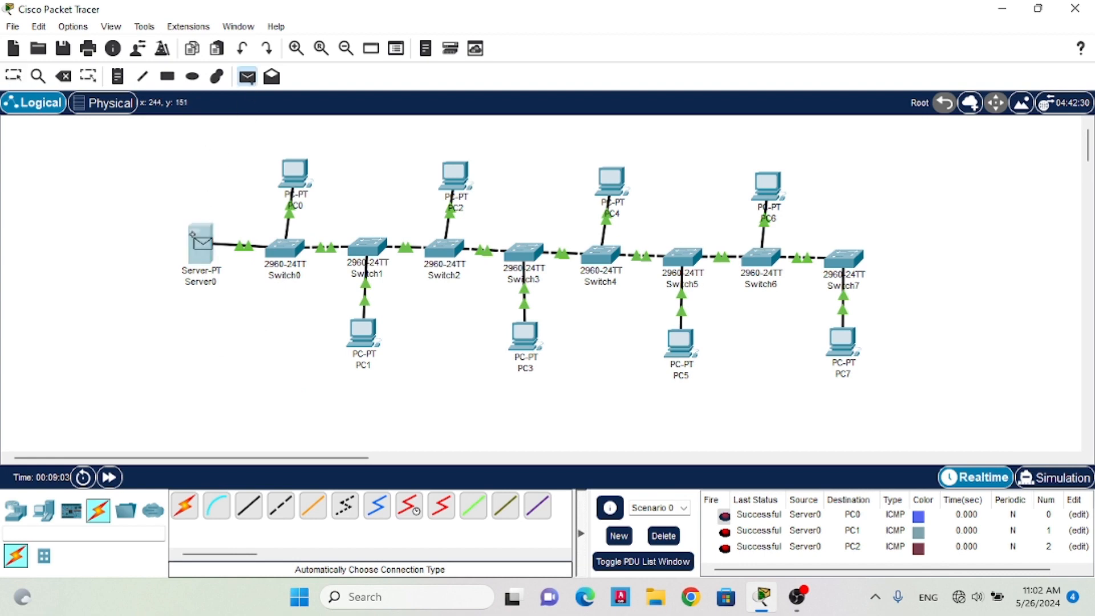
click(528, 336)
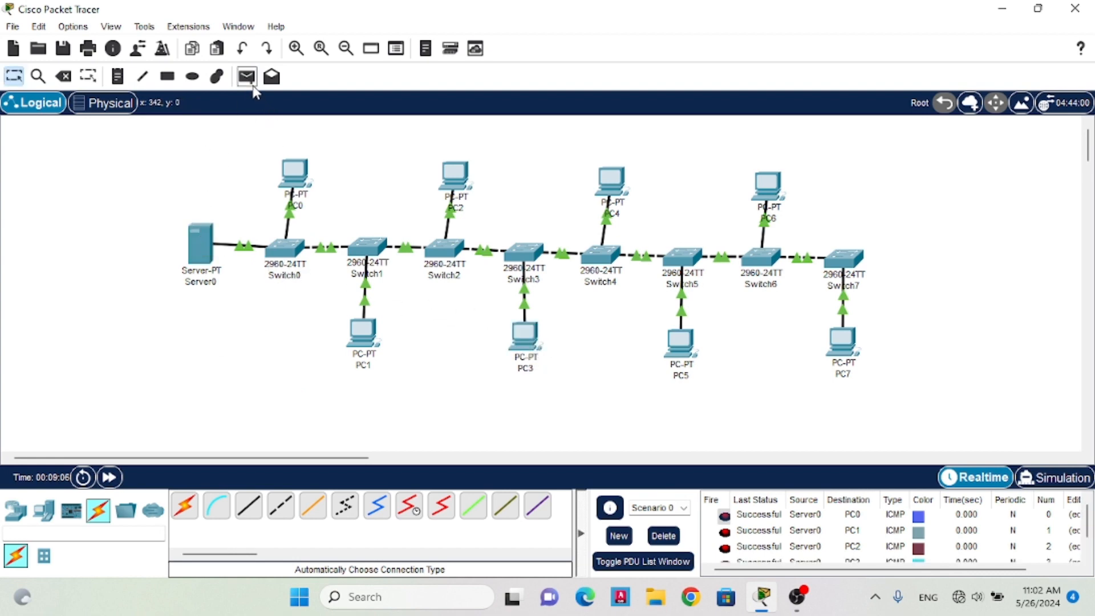
Send simple PDUs from Server0 to PC4 and from Server0 to PC5
click(248, 81)
click(202, 240)
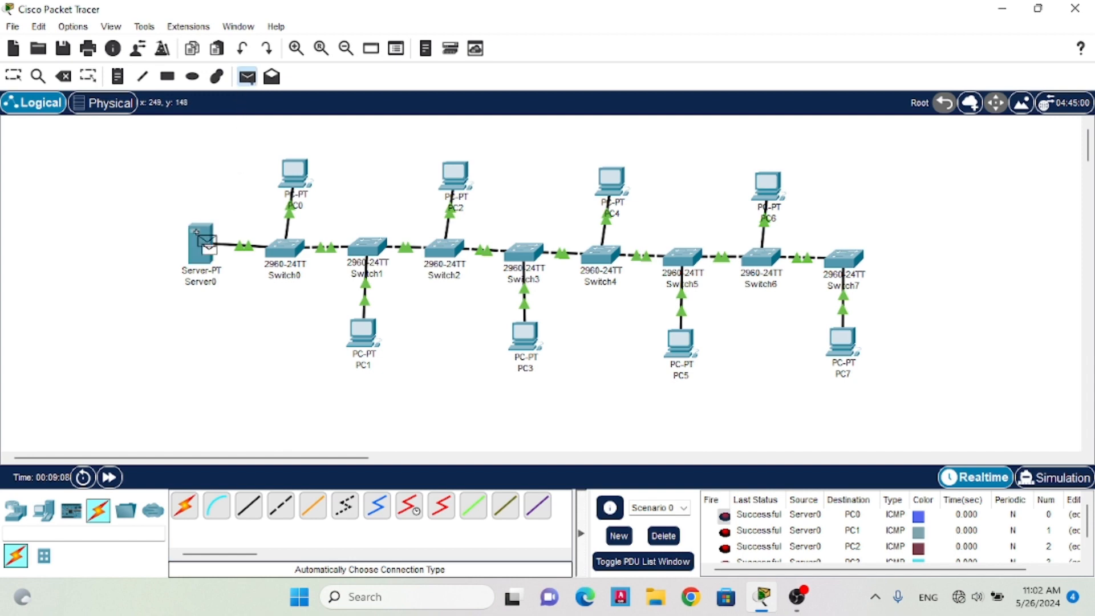
click(606, 182)
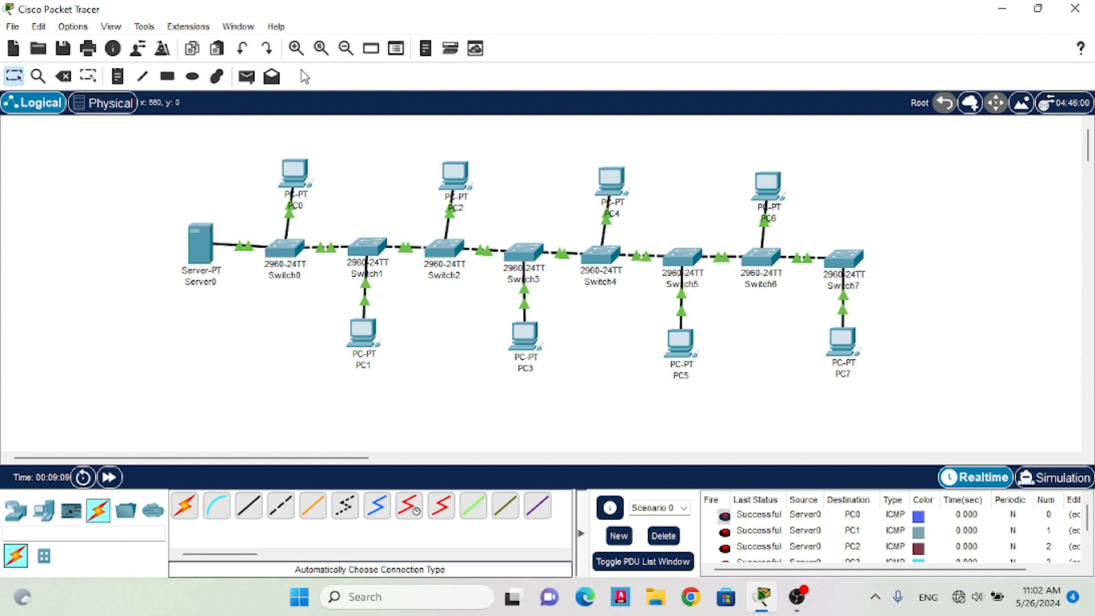
click(247, 76)
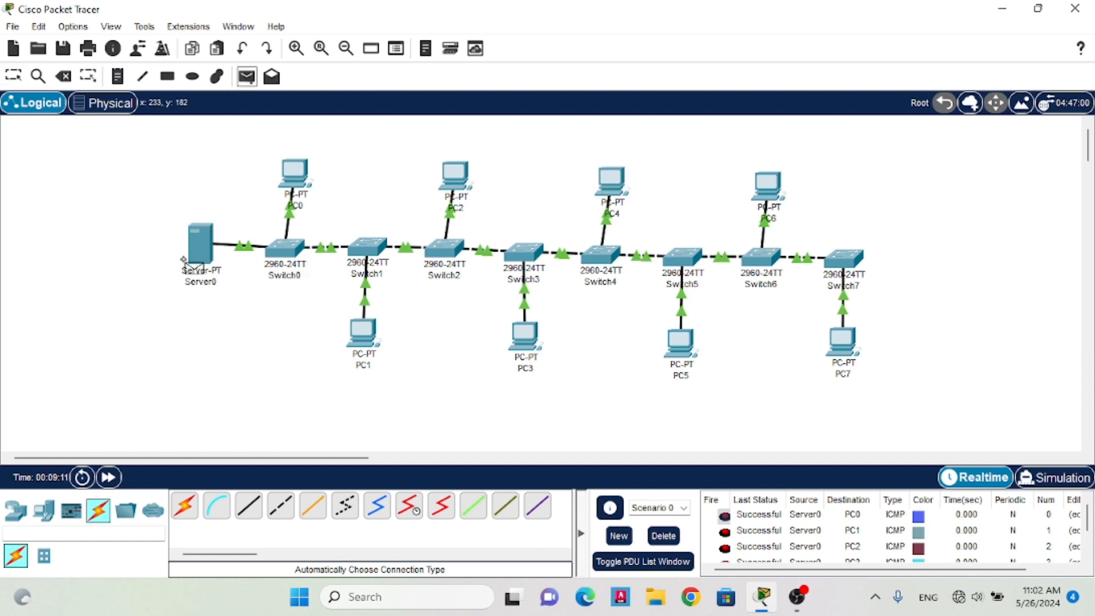
click(203, 246)
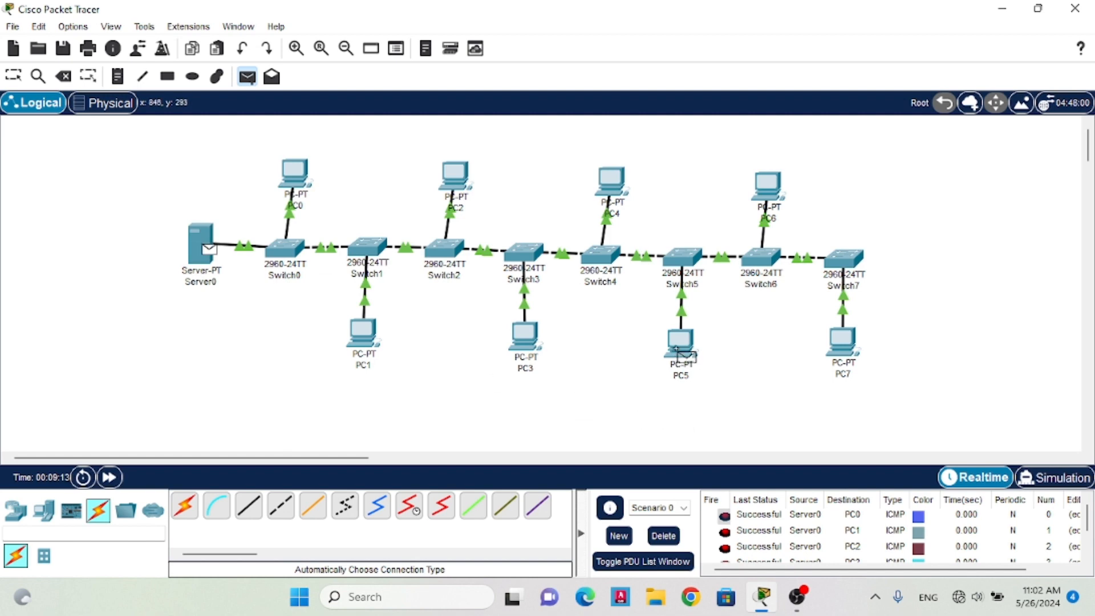
click(679, 344)
Send simple PDUs from Server0 to PC6 and from Server0 to PC7
click(246, 76)
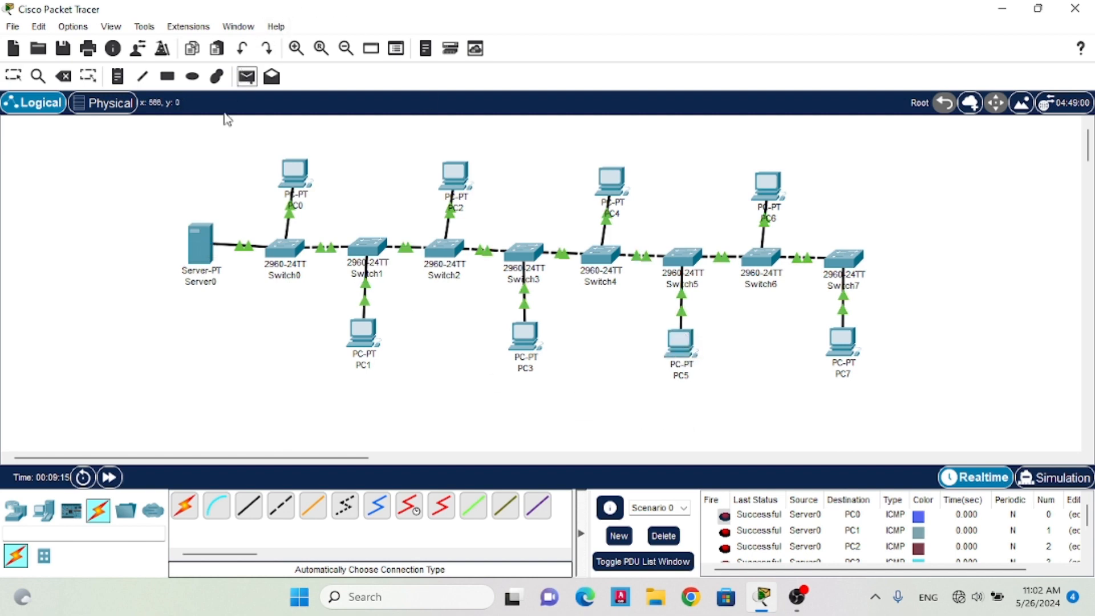
click(188, 242)
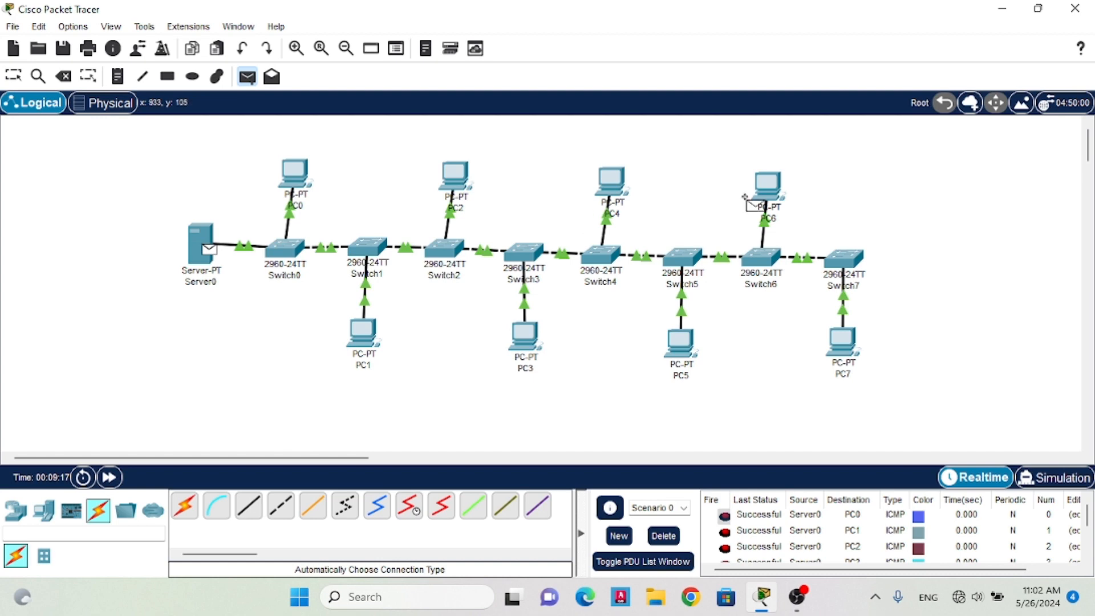
click(764, 181)
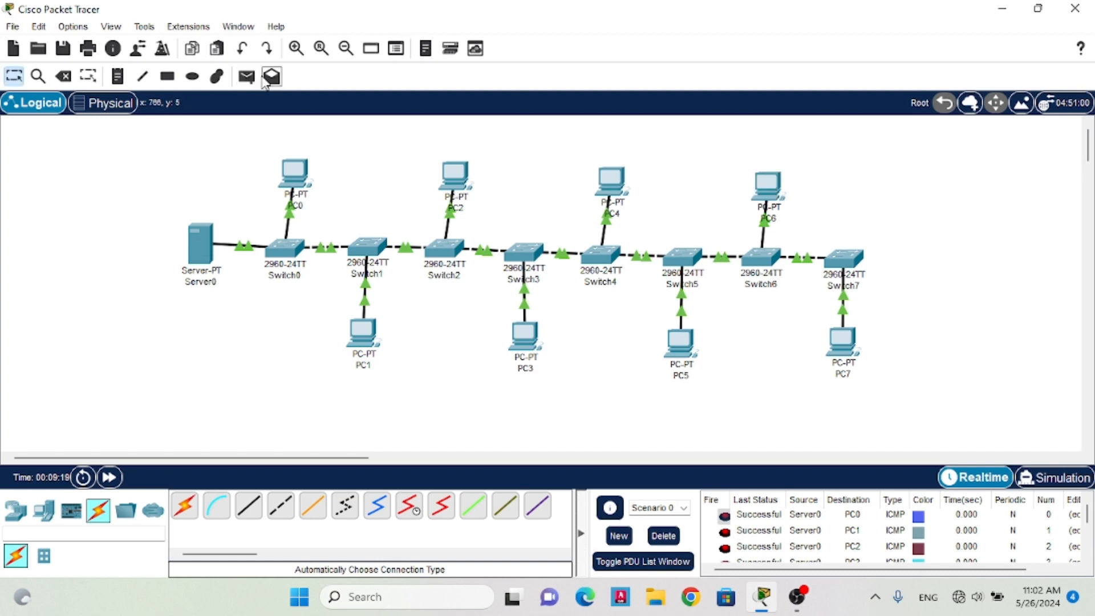
click(247, 76)
click(200, 244)
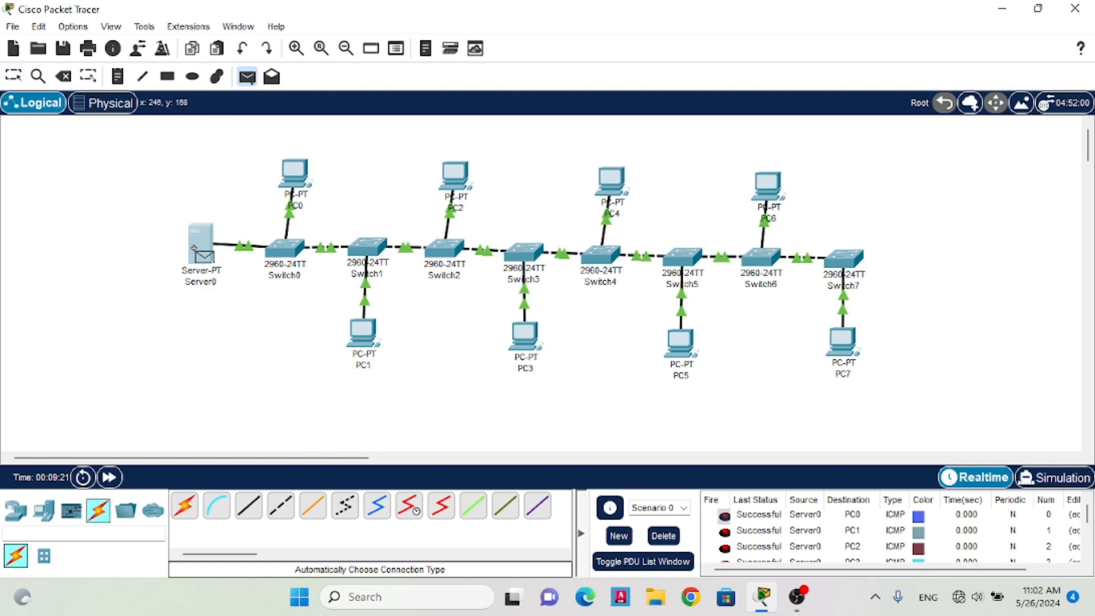
click(842, 341)
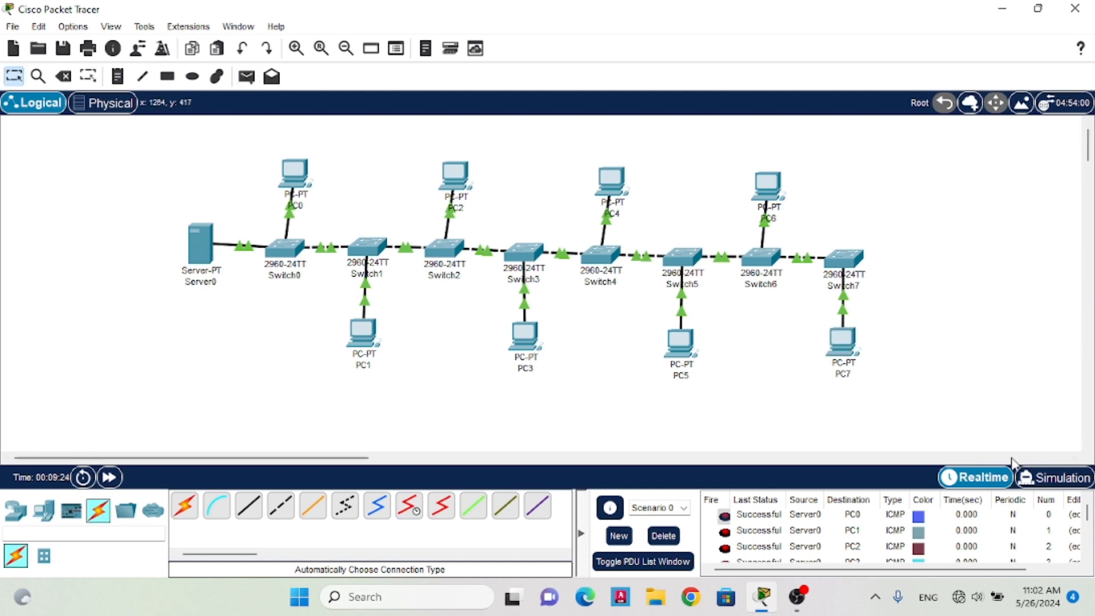
Play the PDU traffic in Simulation mode and close the event list to reveal the whole topology
click(1063, 478)
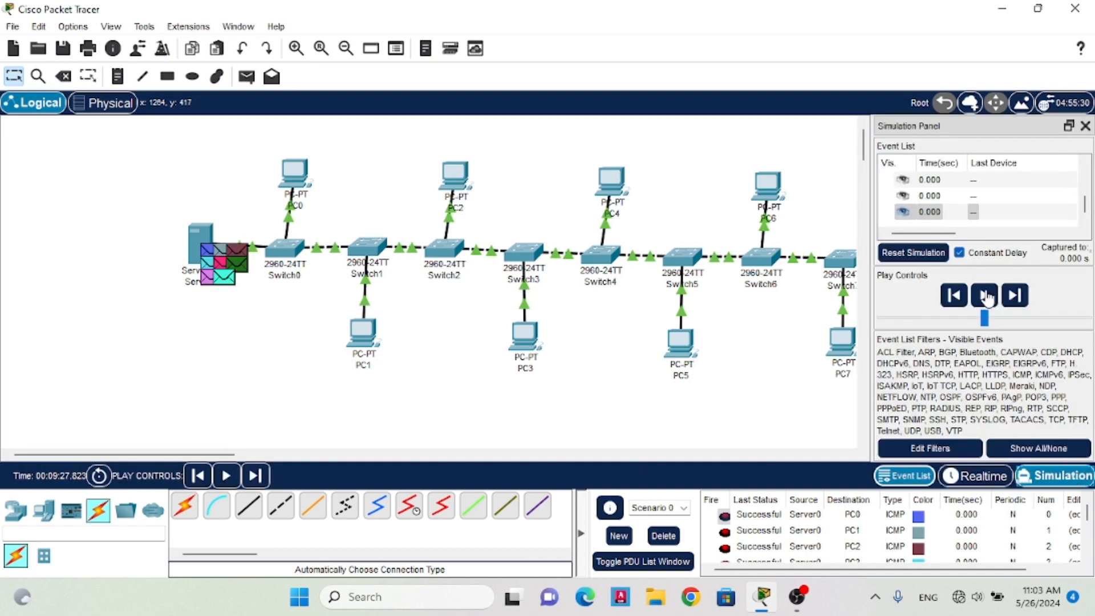
click(985, 296)
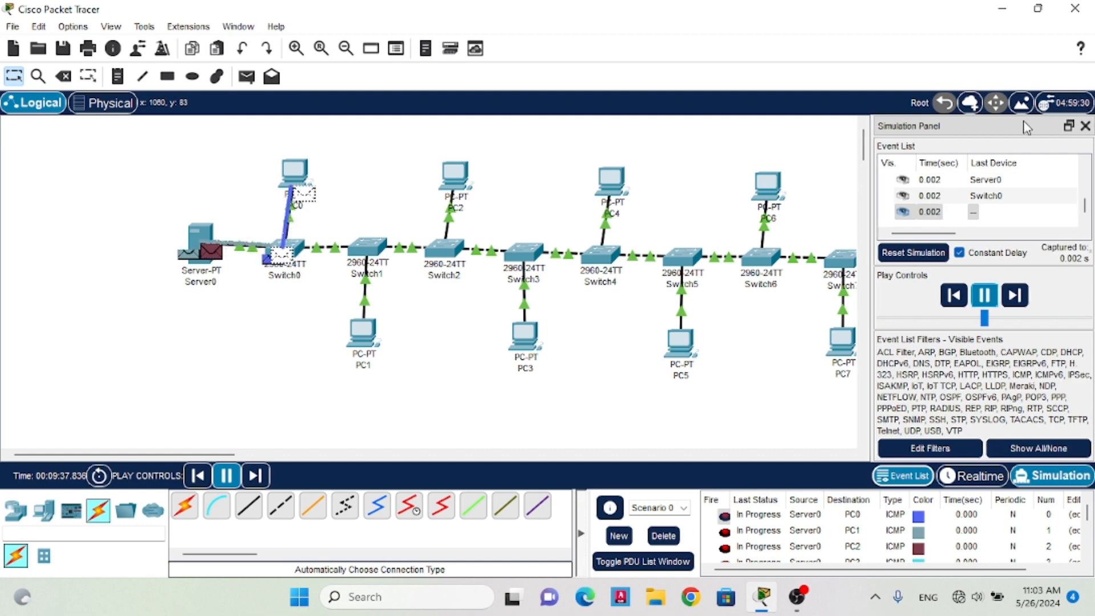
drag(1026, 127, 1052, 131)
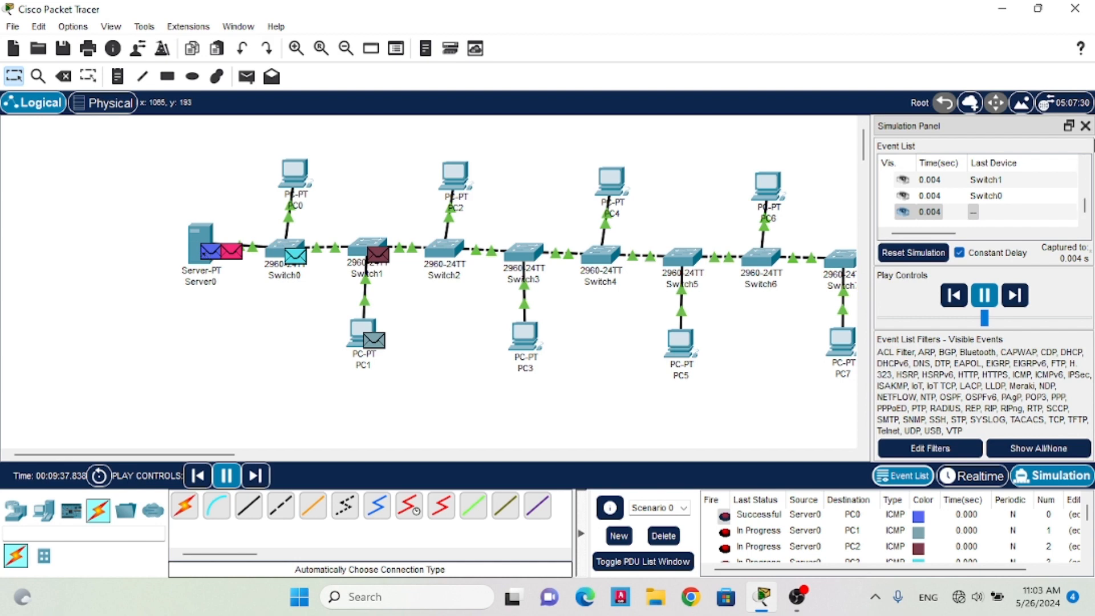
click(1084, 126)
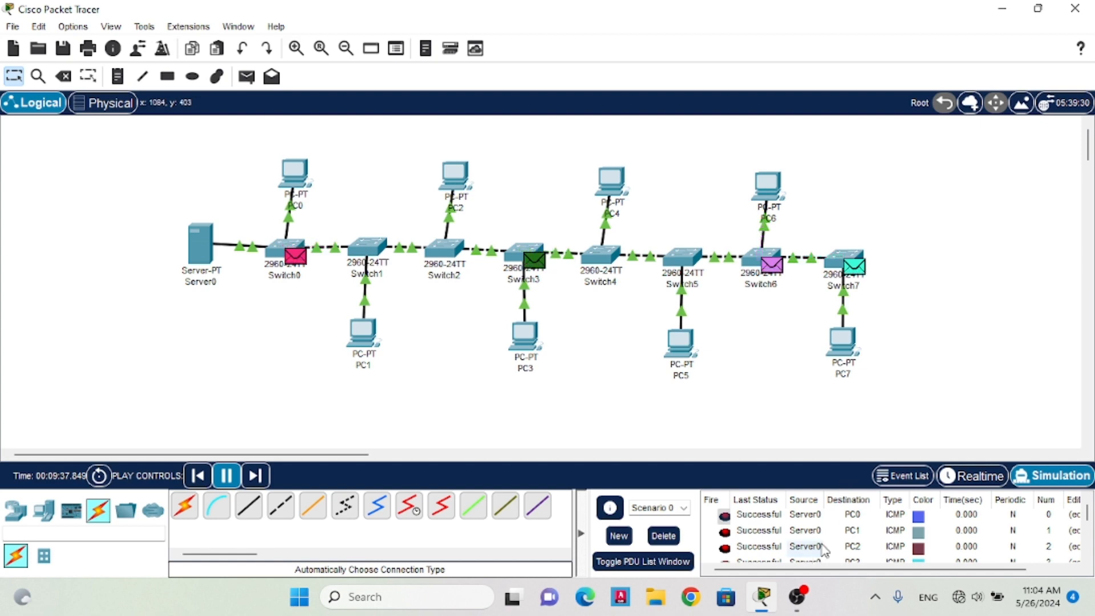
Examine the delivery status of every PDU sent from Server0 to PC0 through PC7 while the simulation runs
scroll(840, 522, down, 2)
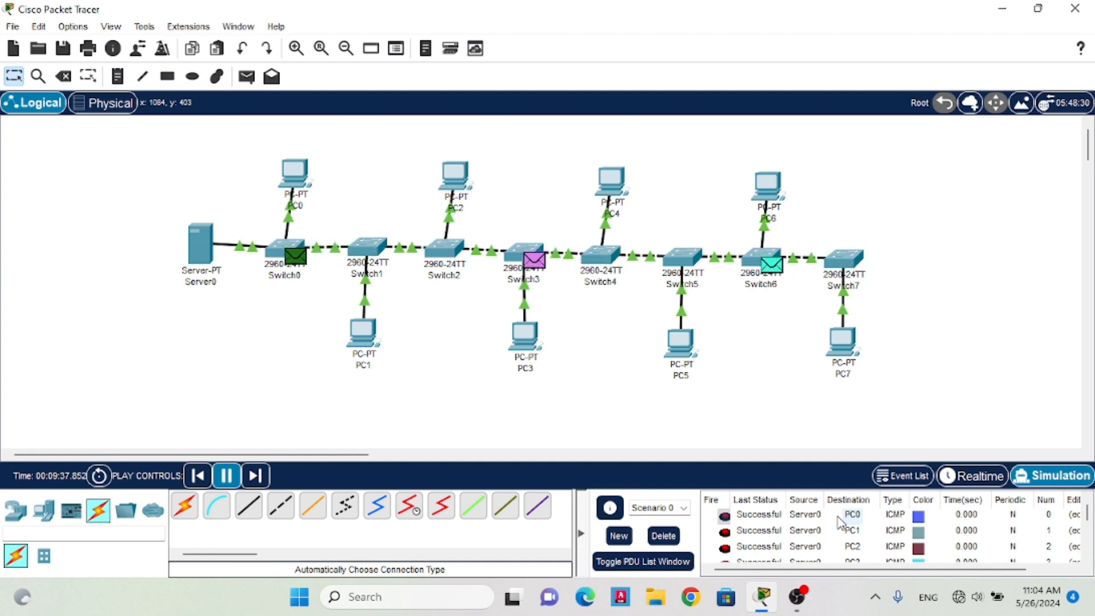
scroll(840, 522, down, 2)
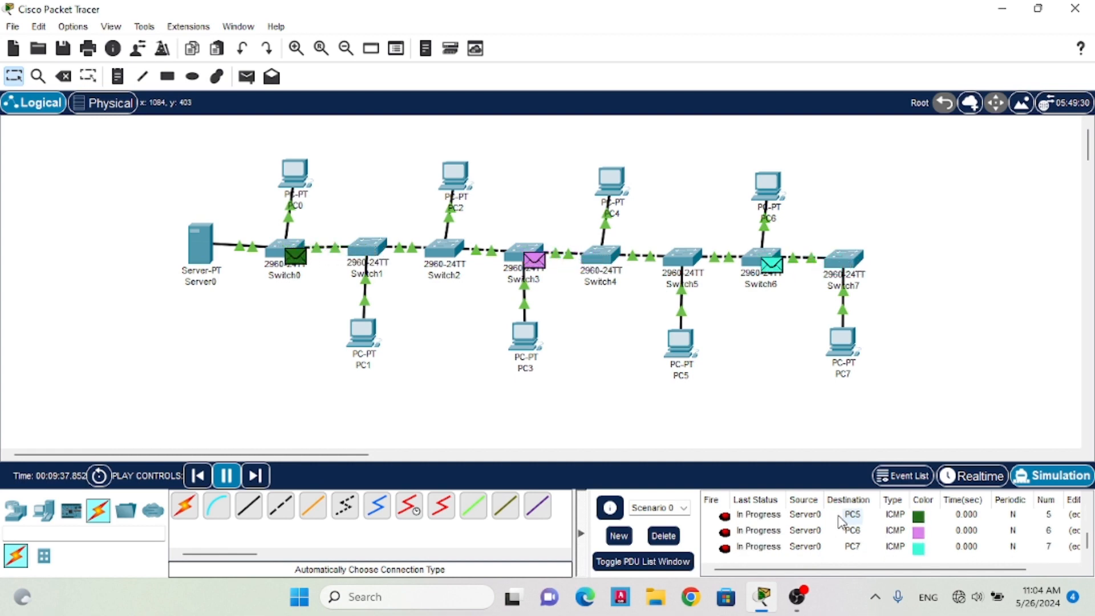
scroll(841, 520, up, 2)
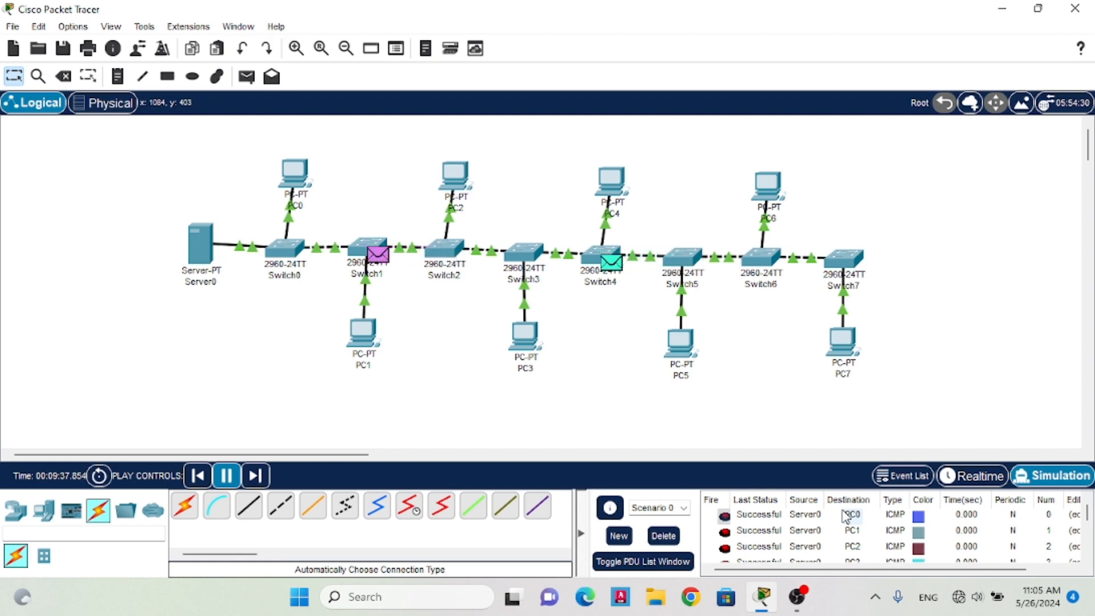
scroll(841, 522, down, 2)
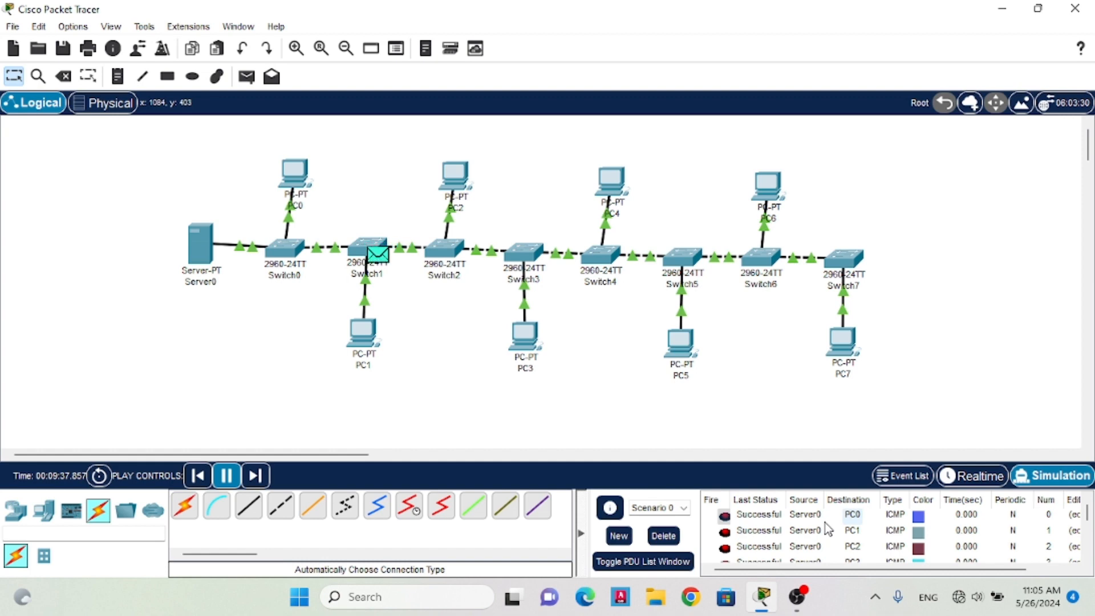
scroll(838, 530, down, 2)
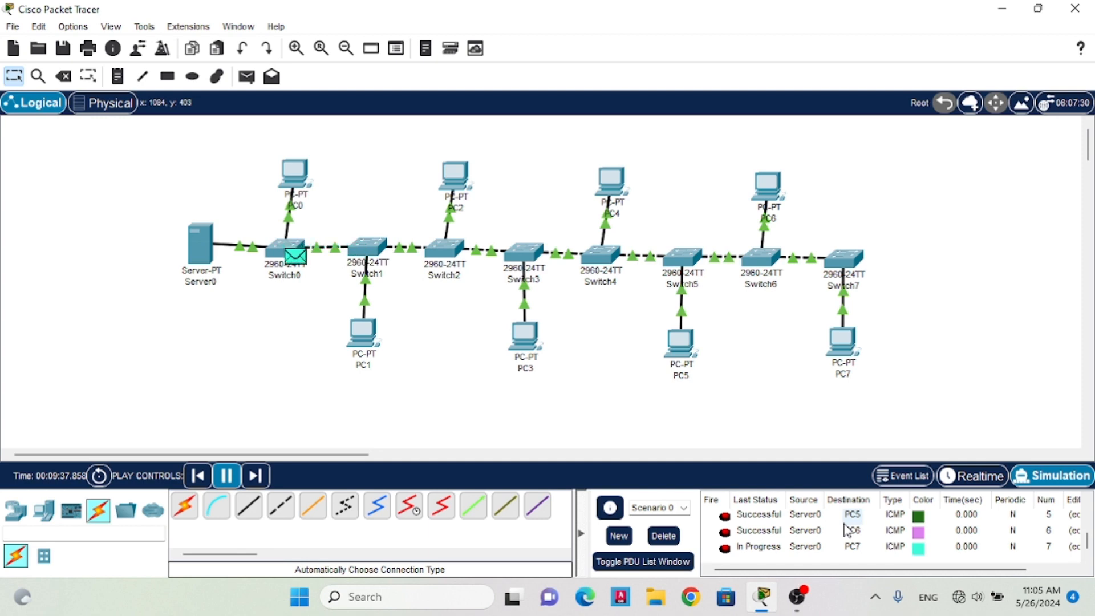
scroll(845, 531, up, 2)
scroll(845, 530, down, 2)
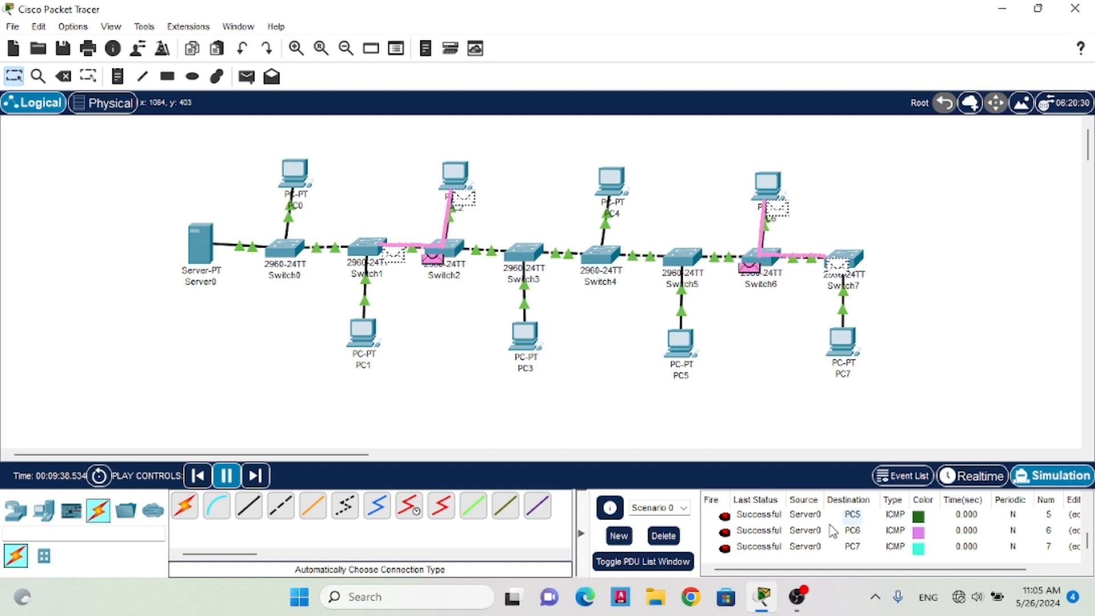
scroll(832, 531, up, 2)
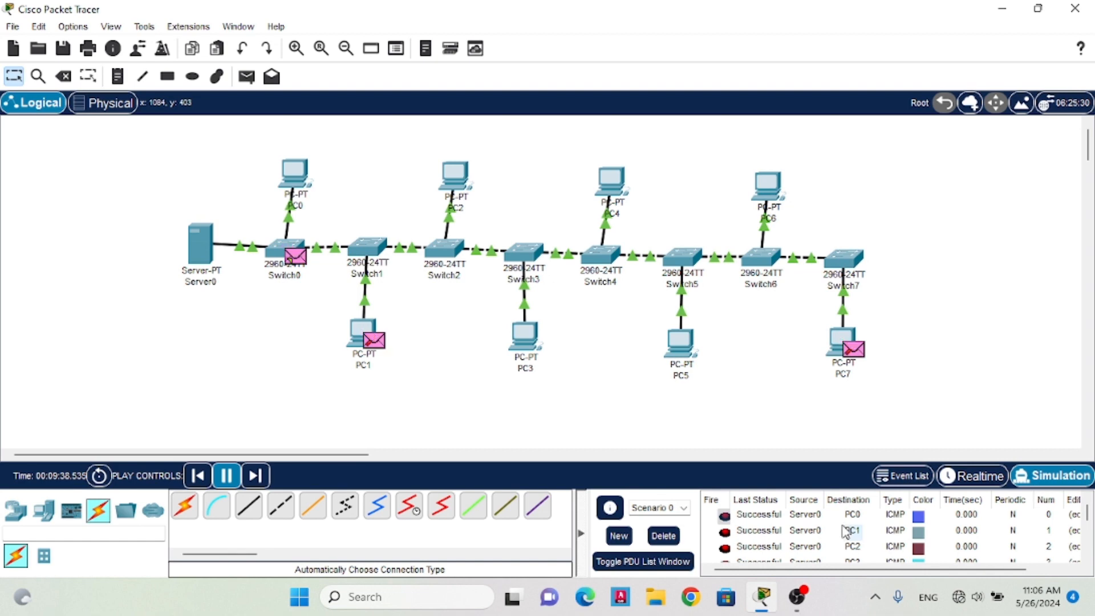
scroll(787, 533, down, 2)
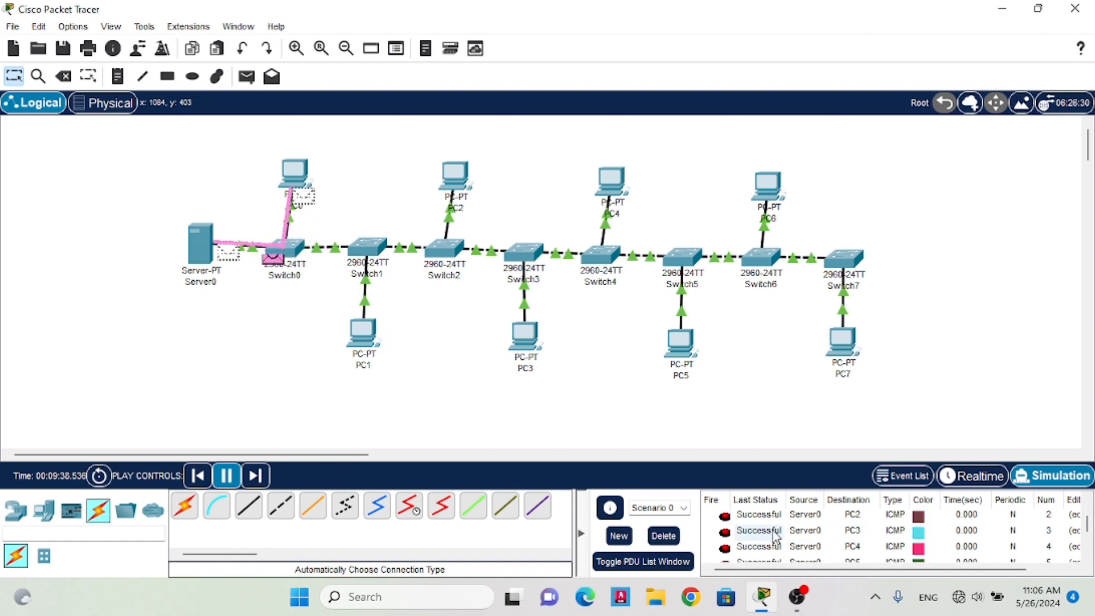
scroll(775, 536, up, 2)
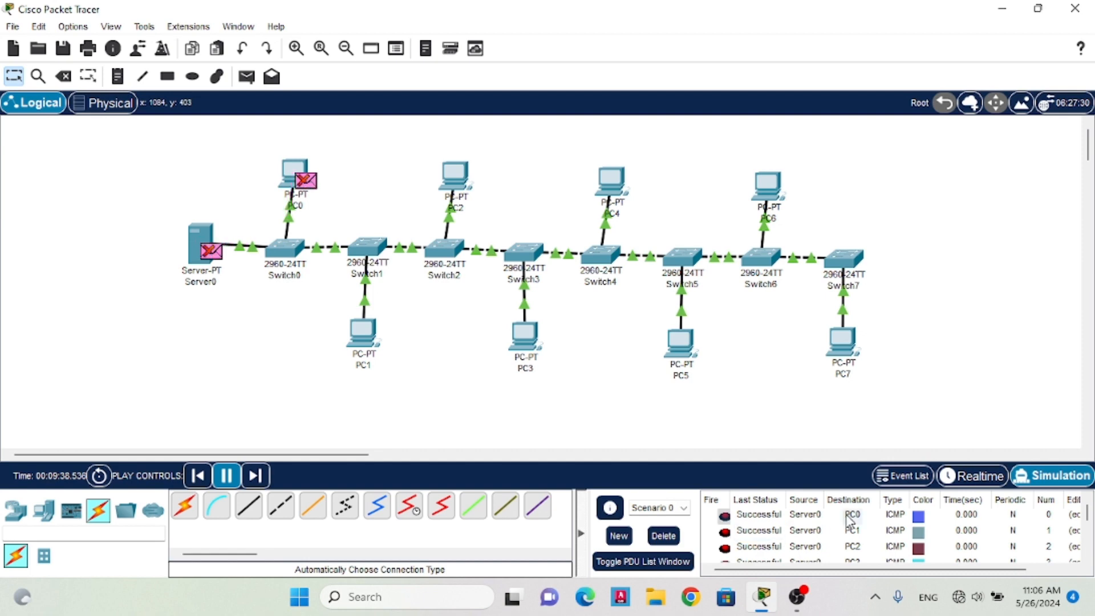